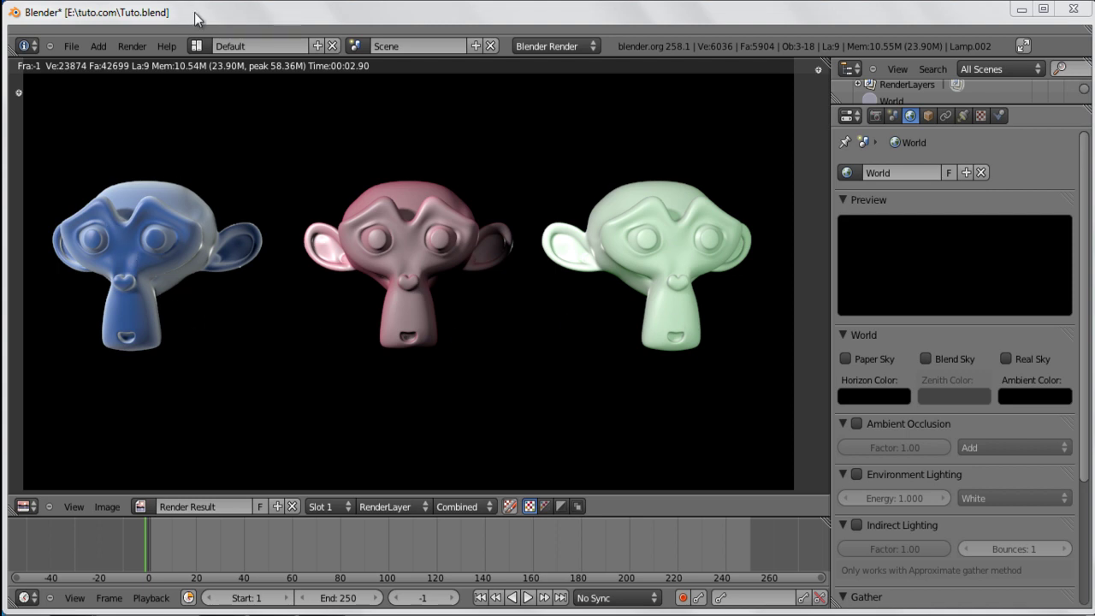
- Examine the shading and light reflections on the blue monkey head in the rendered image up close
scroll(176, 245, "up", 2)
middle_click_drag(92, 243, 342, 282)
scroll(343, 282, "down", 1)
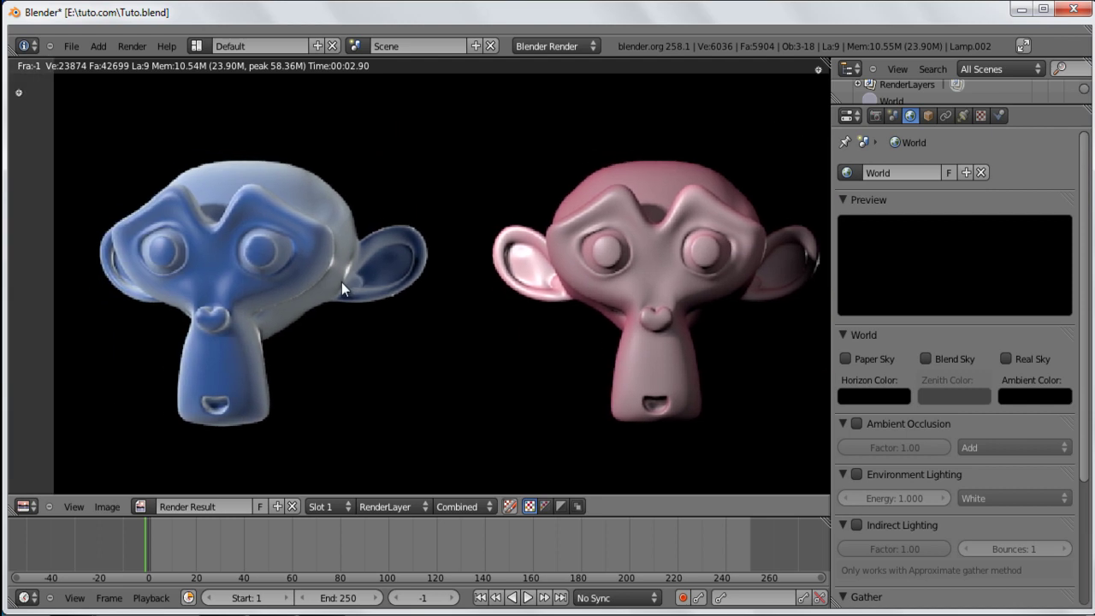
scroll(171, 309, "up", 3)
scroll(238, 201, "down", 1)
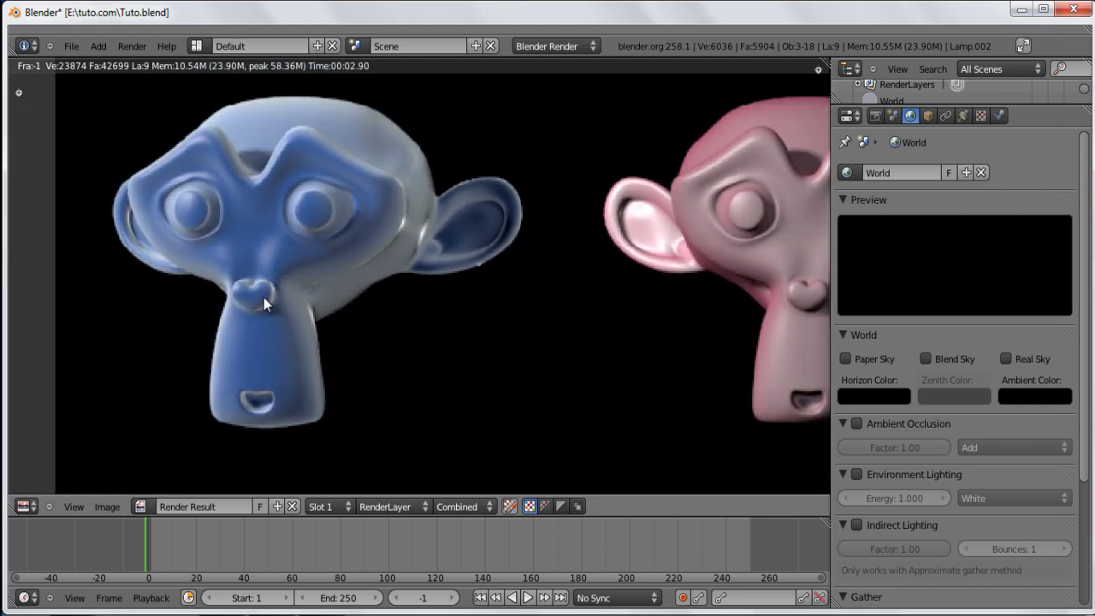
scroll(254, 291, "up", 4)
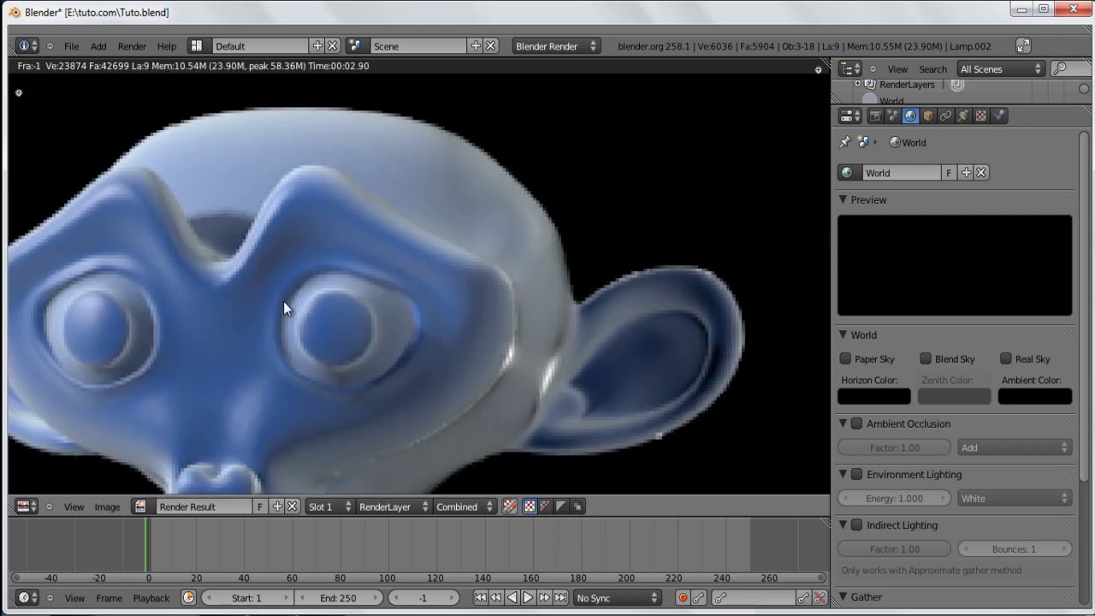
middle_click_drag(283, 301, 285, 308)
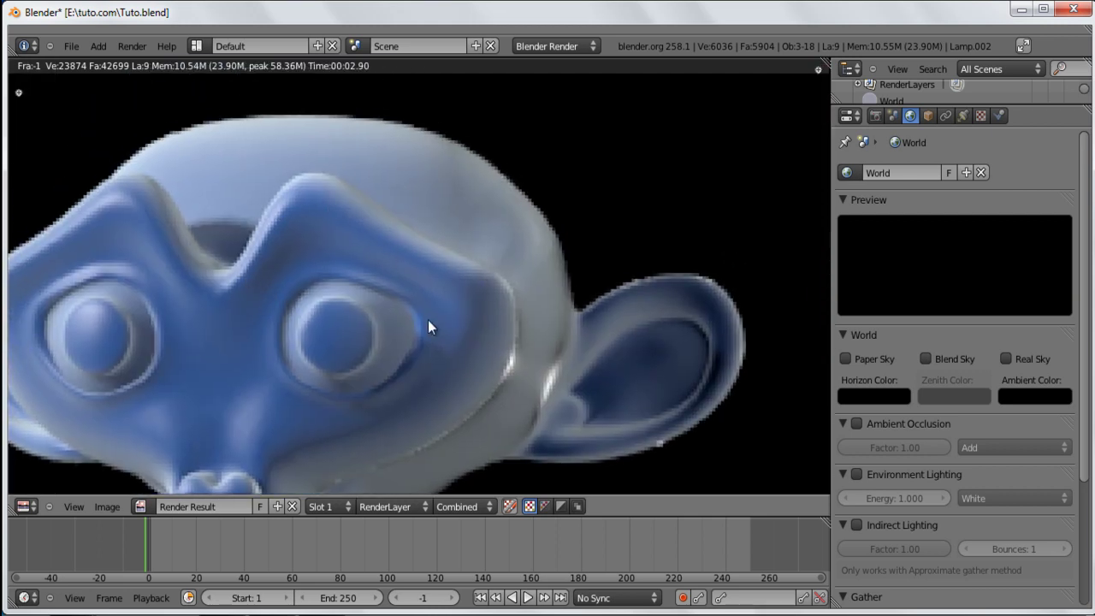
scroll(428, 319, "down", 2)
middle_click_drag(369, 359, 293, 272)
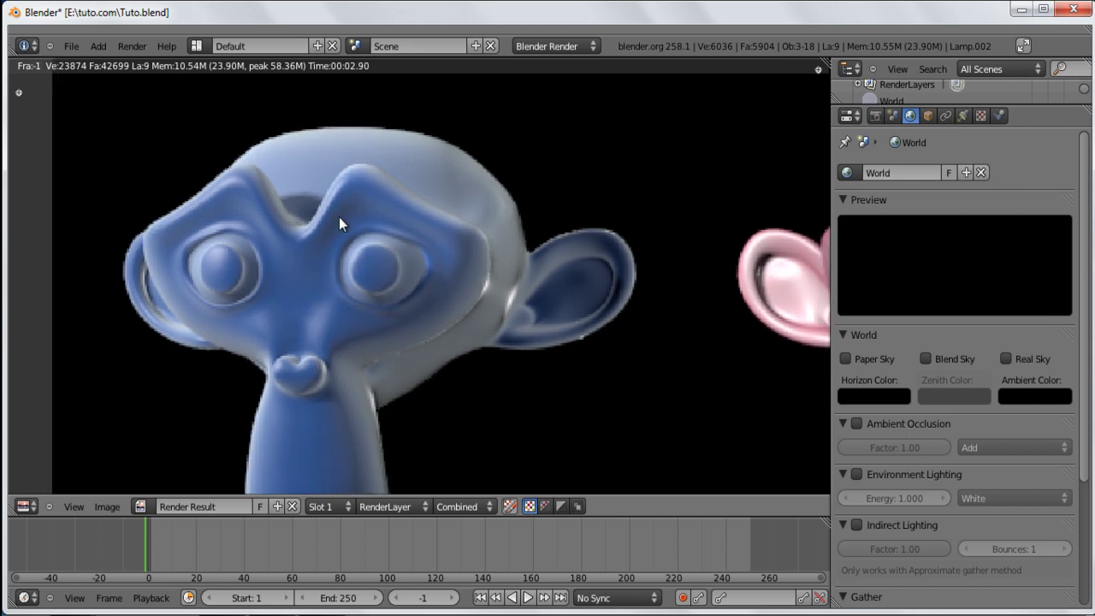
- Compare the lighting and materials of the blue, pink and green monkey heads across the whole render
scroll(487, 227, "down", 4)
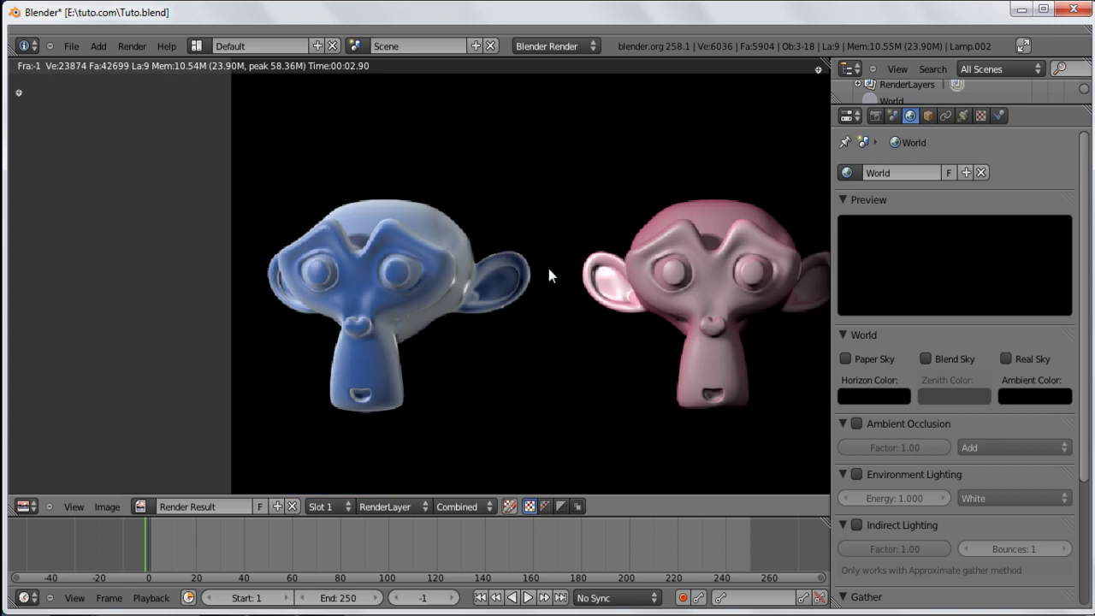
scroll(429, 335, "up", 1)
scroll(457, 339, "down", 1)
middle_click_drag(457, 340, 398, 336)
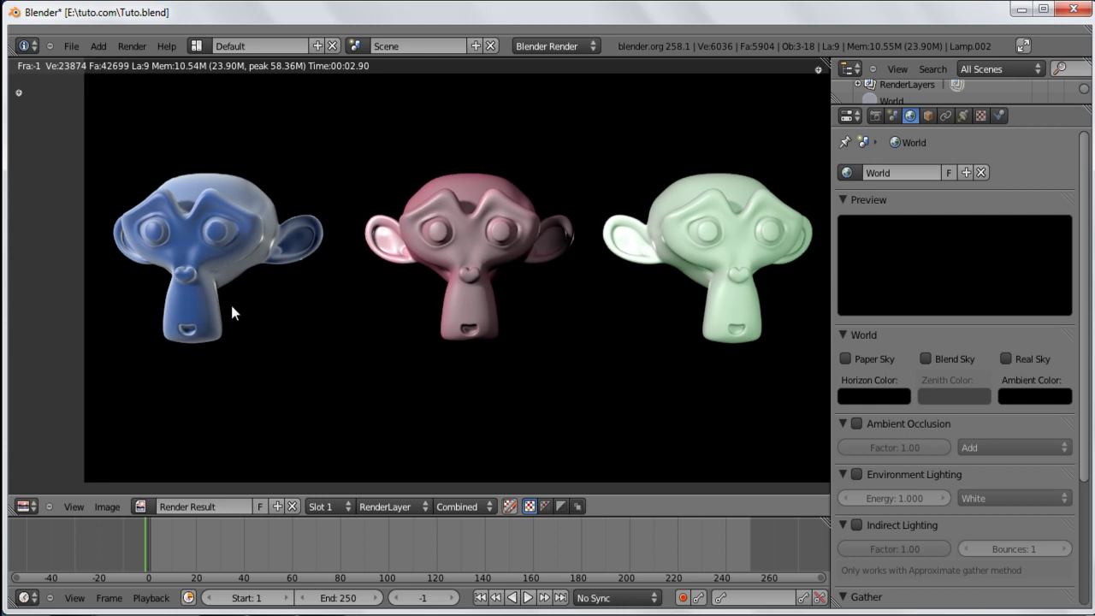
middle_click_drag(257, 306, 265, 306)
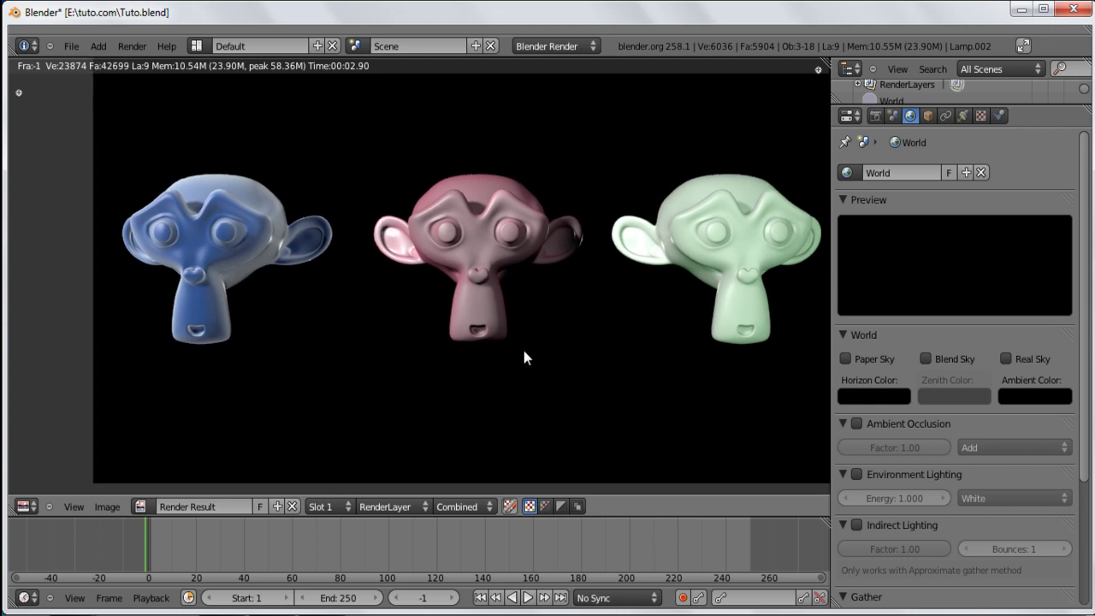
middle_click_drag(527, 306, 354, 270)
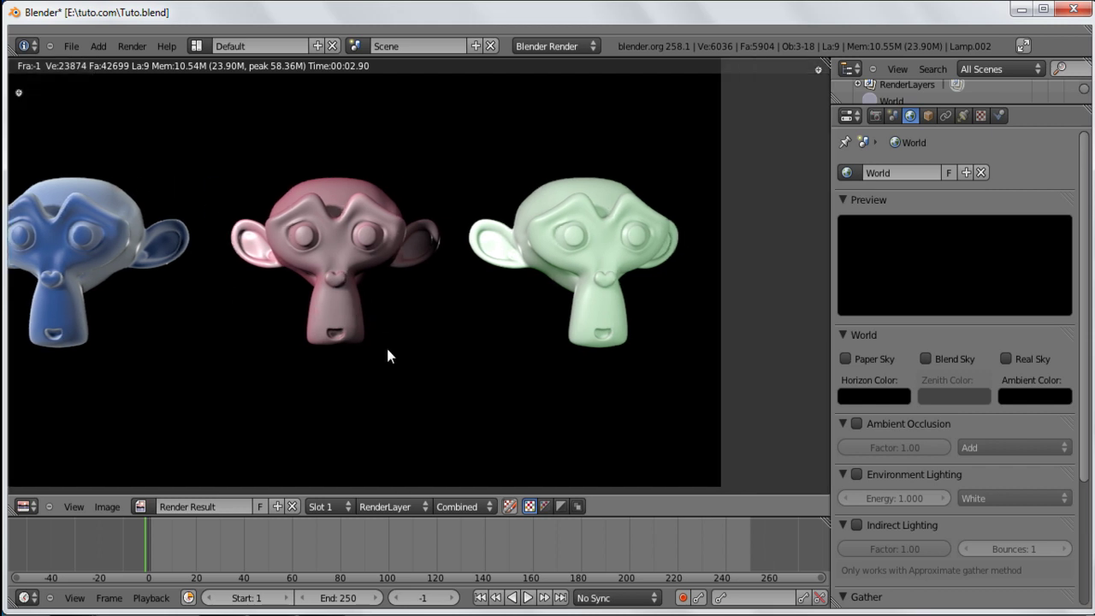
middle_click_drag(605, 199, 482, 176)
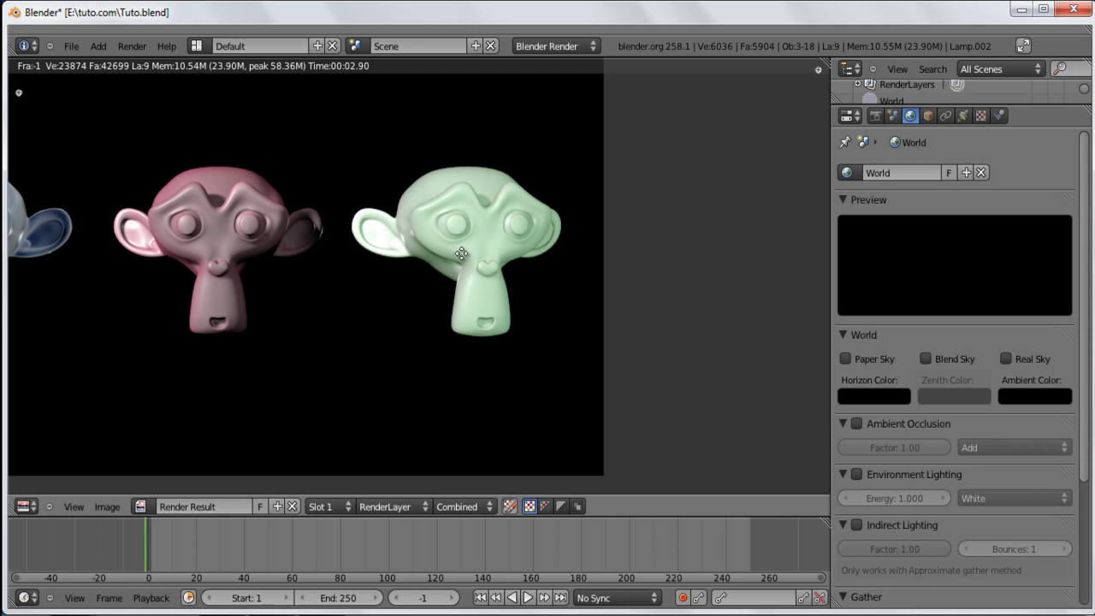
middle_click_drag(463, 252, 474, 265)
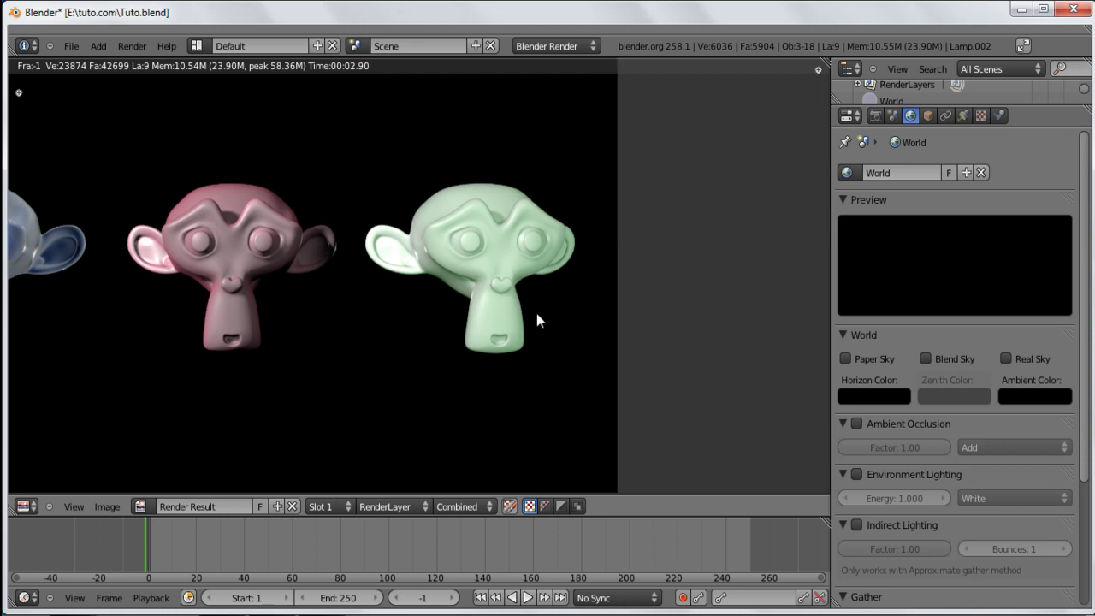
key("Home")
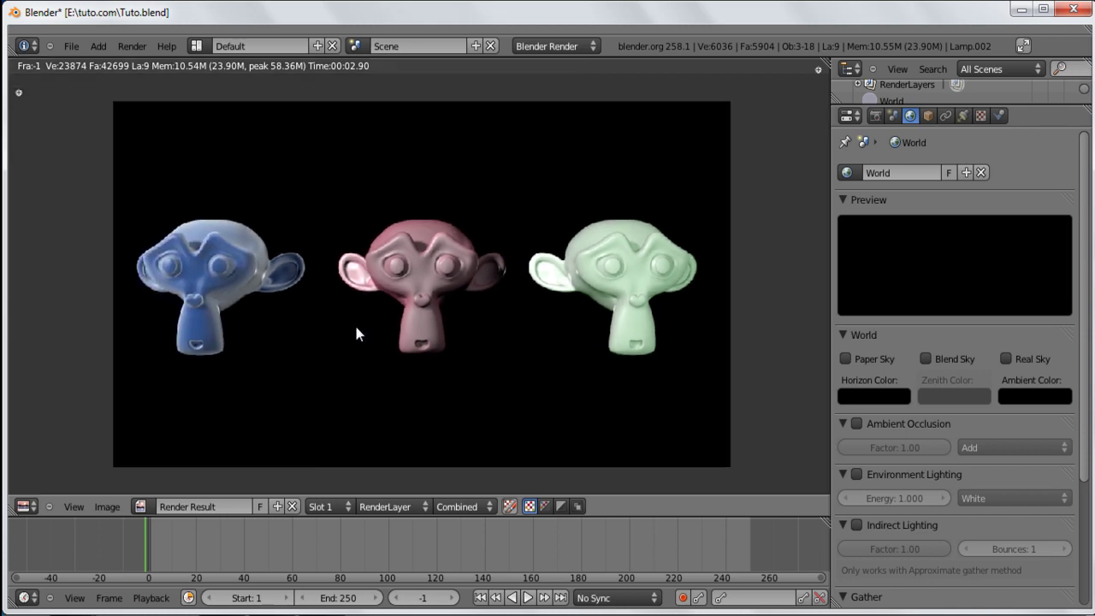
scroll(355, 333, "up", 2)
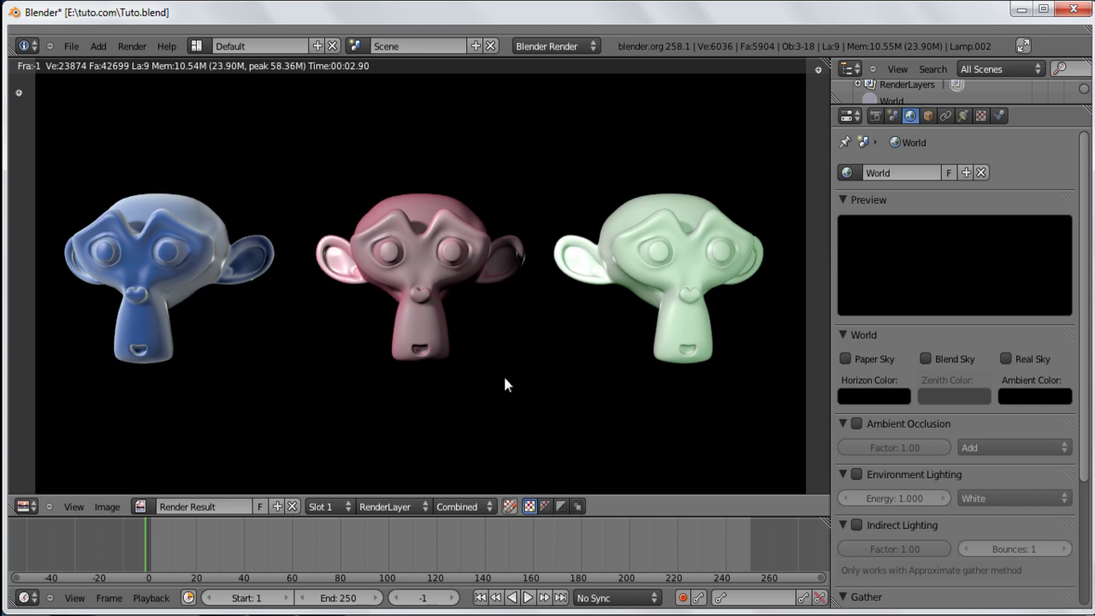
middle_click_drag(508, 376, 504, 381)
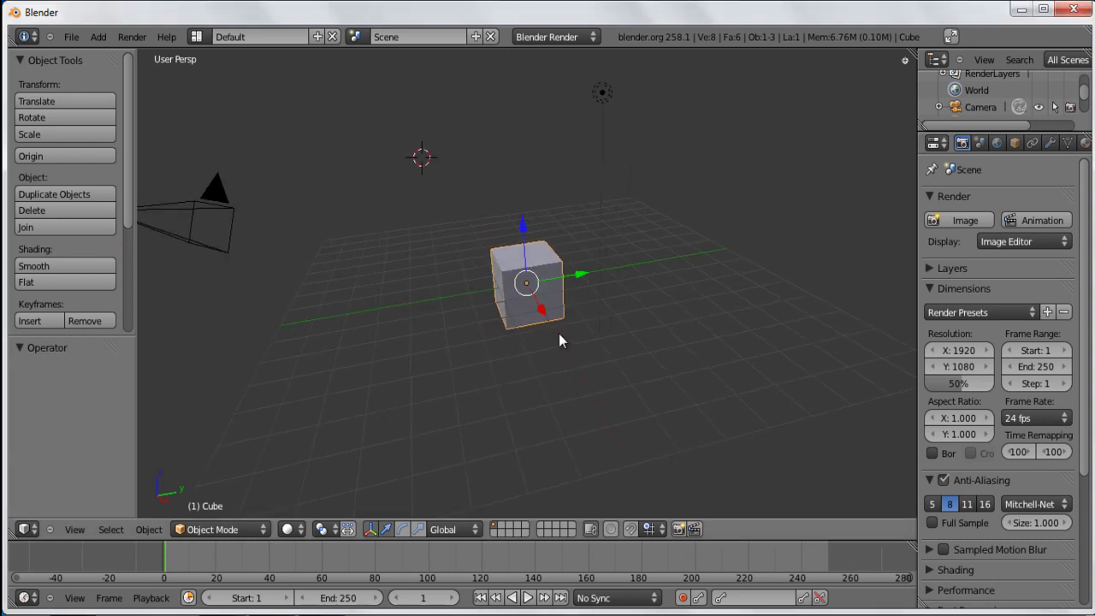
- Delete the default cube from the new scene
scroll(561, 334, "up", 4)
middle_click_drag(564, 328, 535, 392)
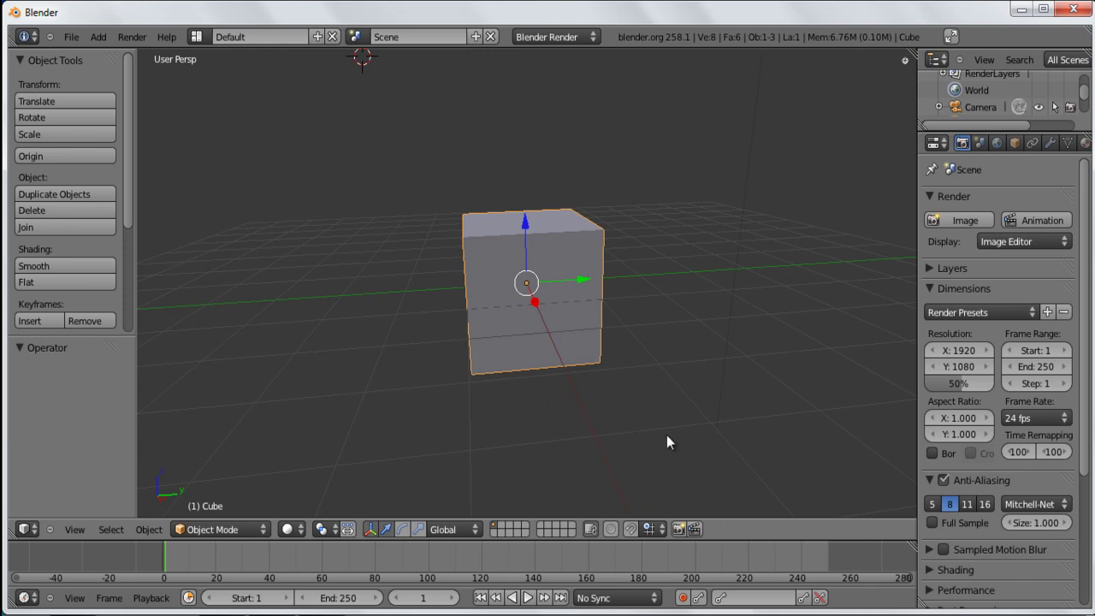
key("x")
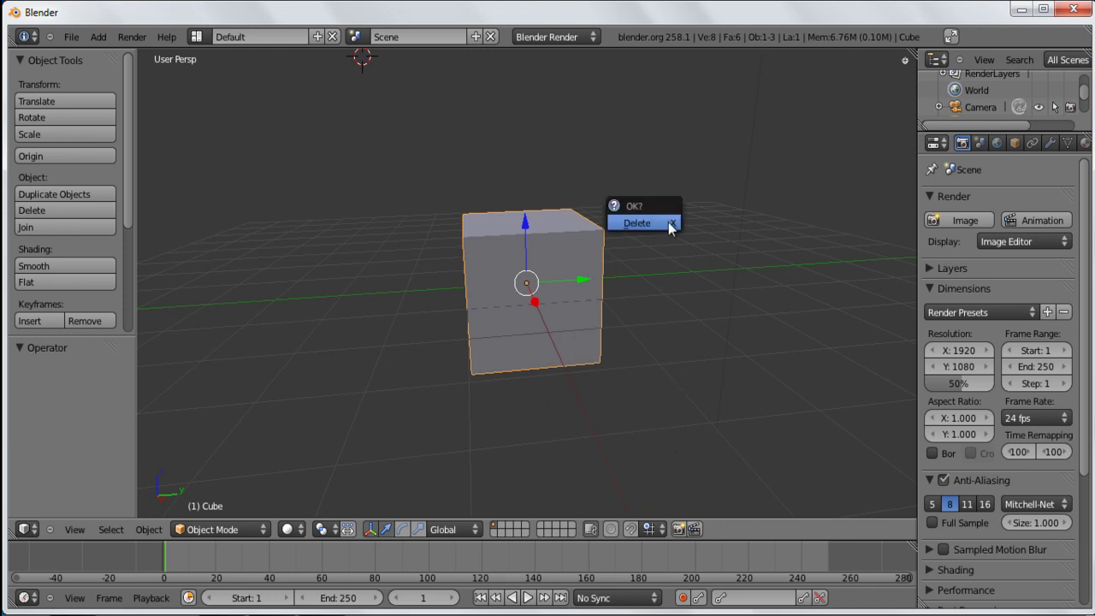
left_click(663, 224)
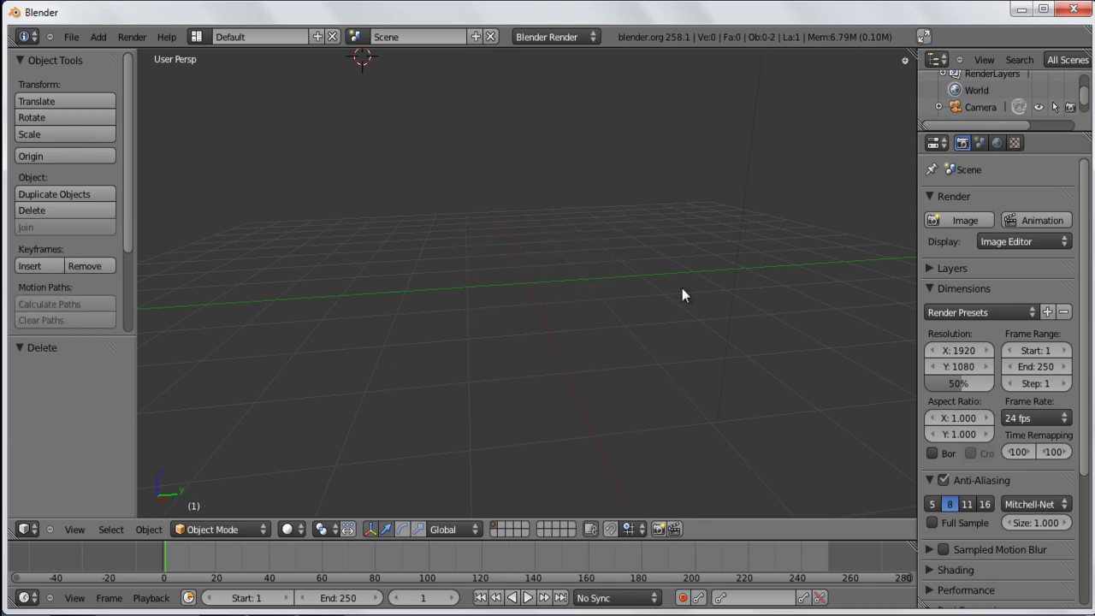
- Add a Monkey mesh to the scene at the 3D cursor
key("shift+a")
mouse_move(640, 257)
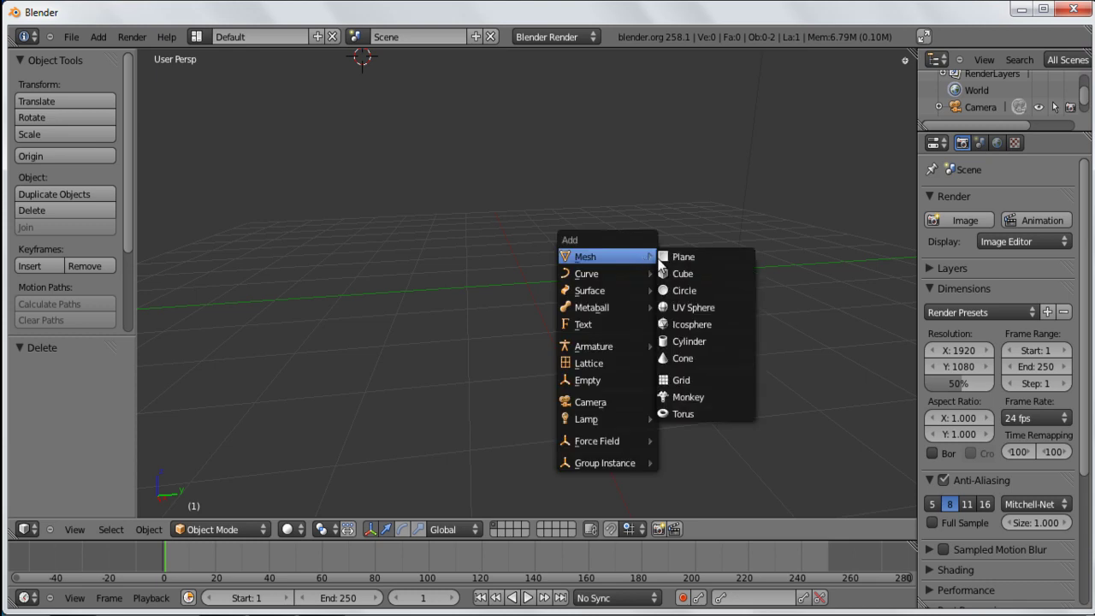
left_click(721, 395)
- Snap the 3D cursor to the scene center and snap the selected monkey to the cursor
scroll(452, 312, "down", 2)
middle_click_drag(411, 163, 379, 169)
middle_click_drag(435, 206, 567, 345)
scroll(556, 306, "down", 2)
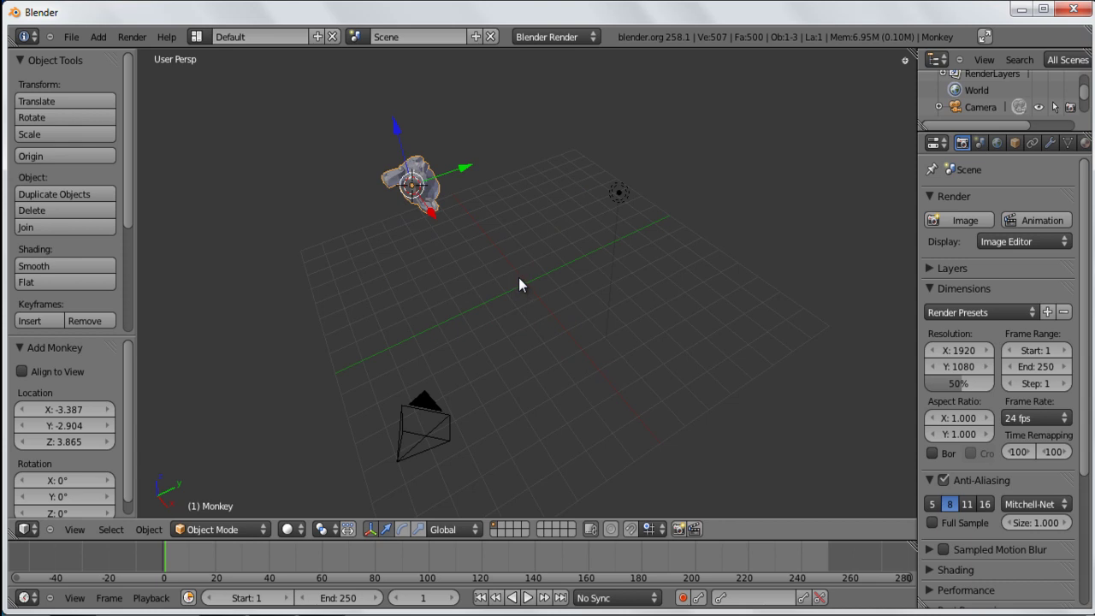
key("shift+s")
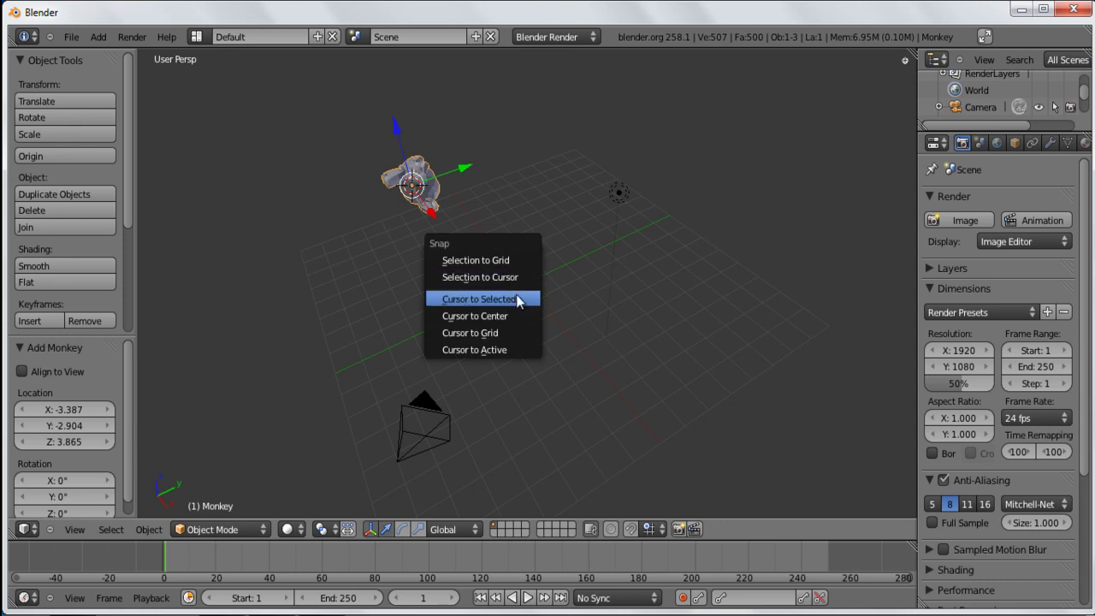
left_click(524, 317)
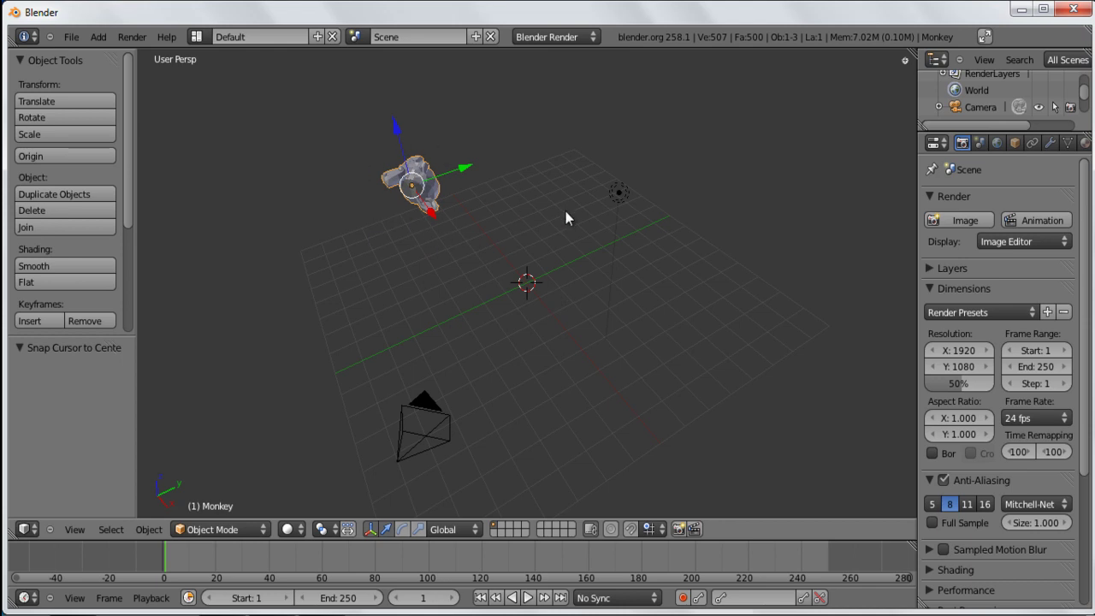
key("shift+s")
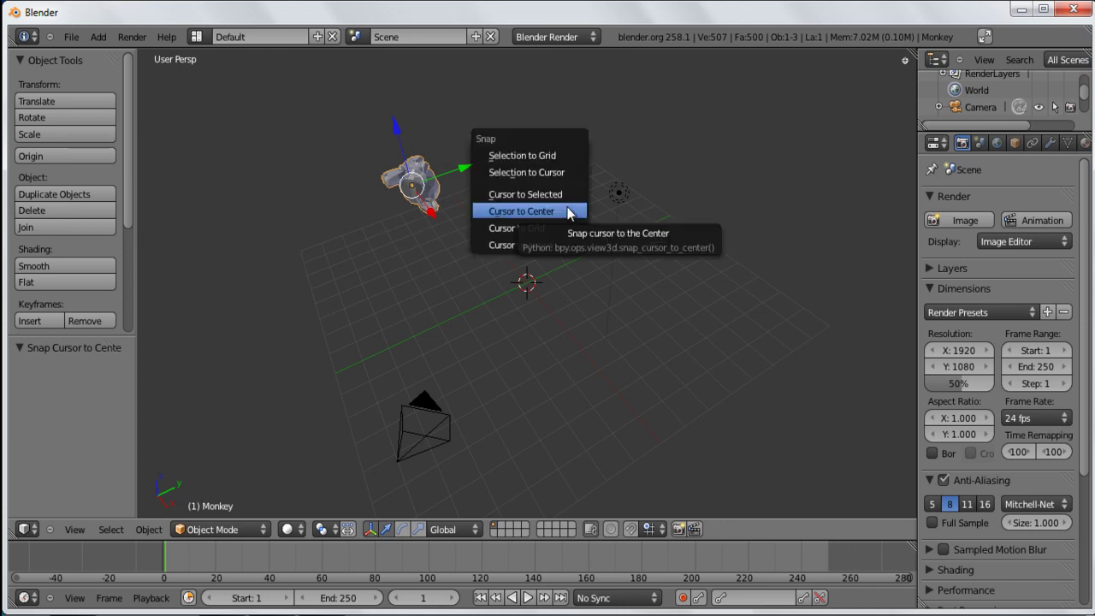
left_click(558, 173)
- Show the monkey in the front orthographic view
middle_click_drag(511, 345, 637, 331)
scroll(637, 331, "up", 4)
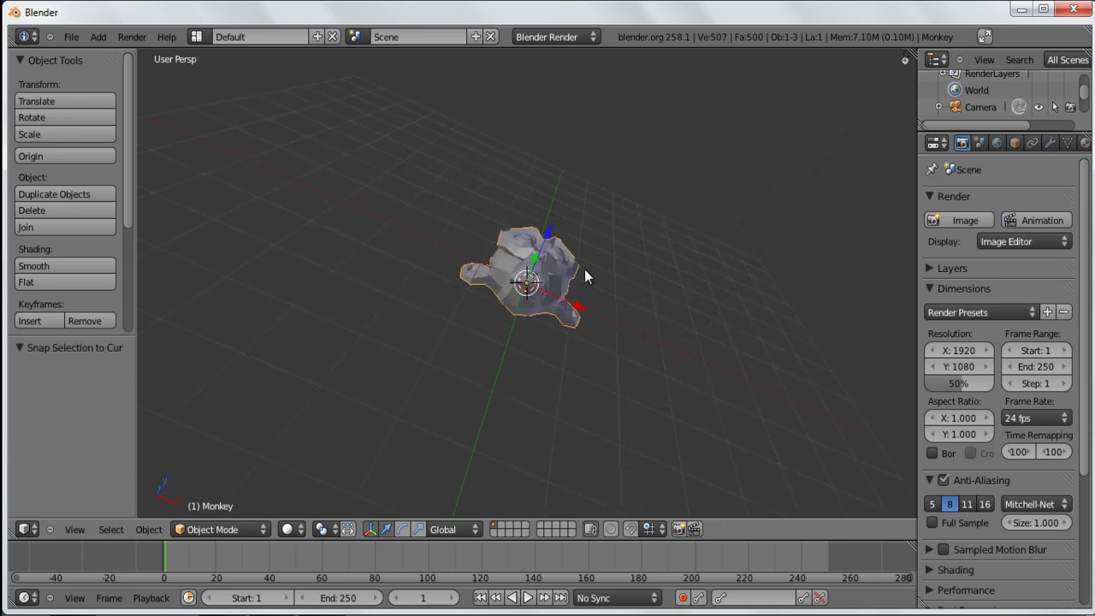
key("KP_1")
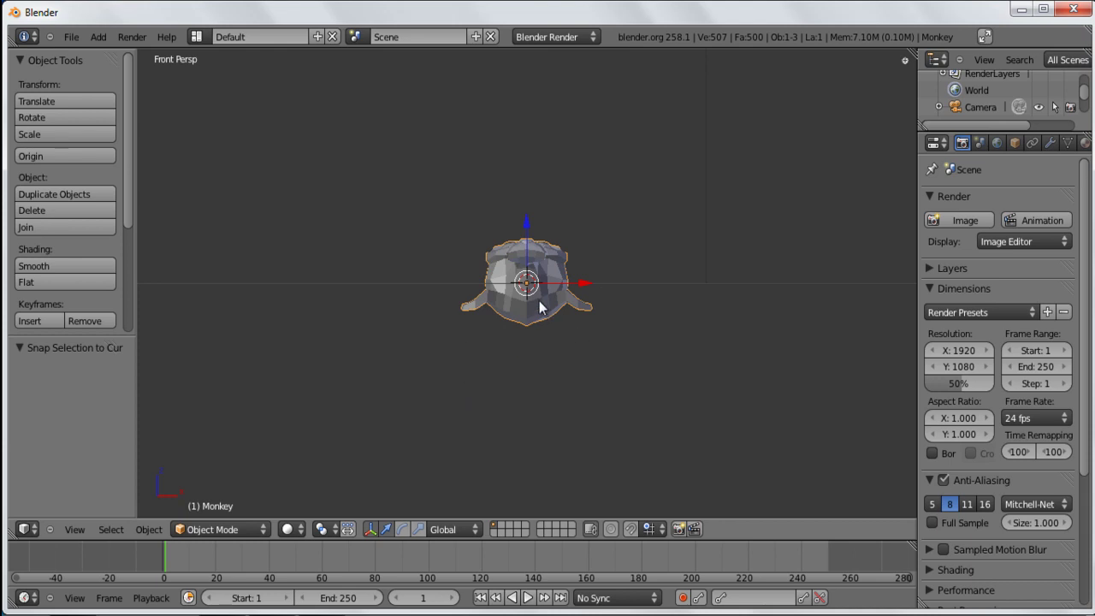
key("KP_5")
key("ctrl+KP_6")
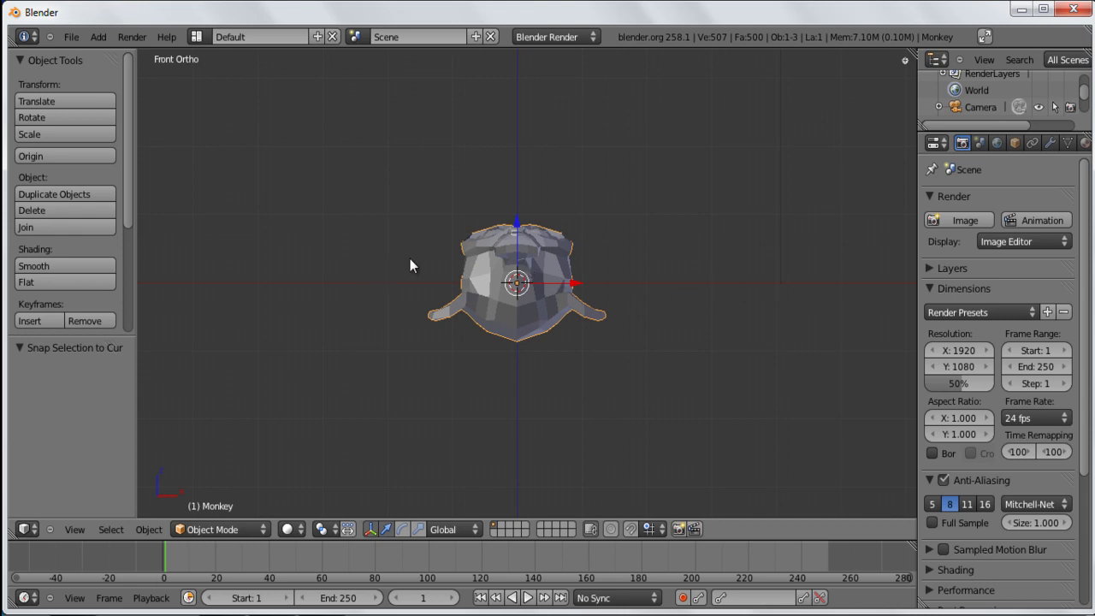
- Try rotating the monkey 90° about the global X axis and undo the rotation
type("rx90")
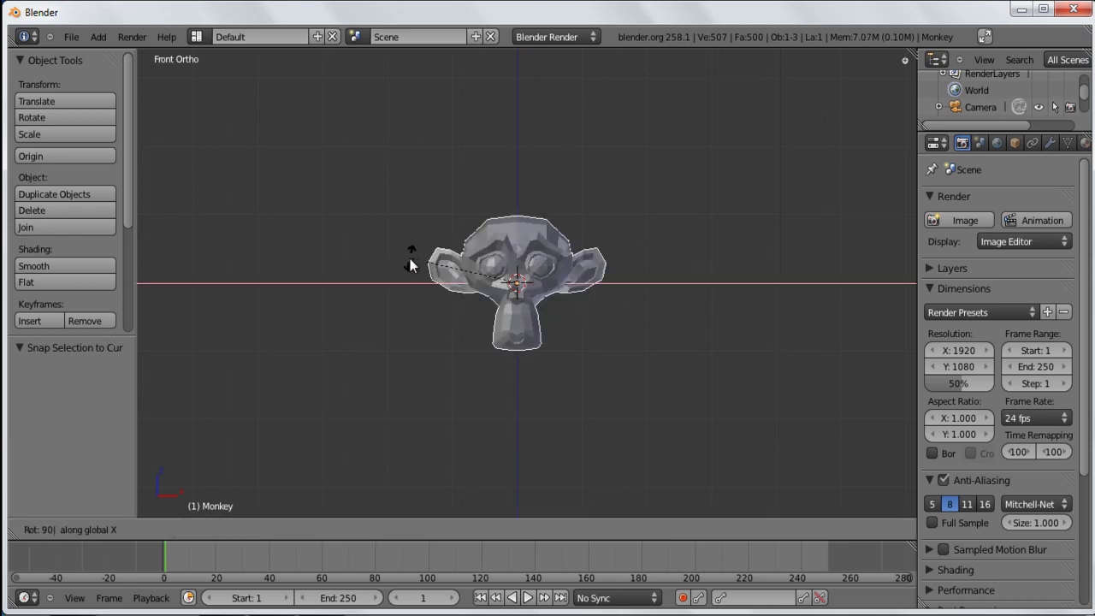
key("Return")
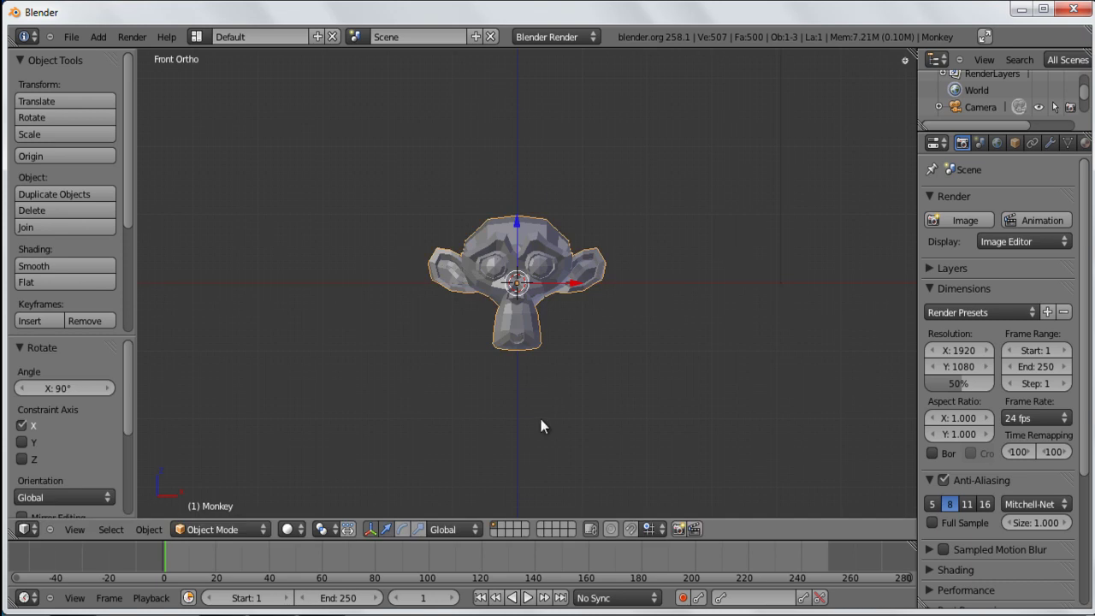
key("ctrl+z")
- Set the monkey's X rotation to 90° in its transform properties and hide the properties again
key("n")
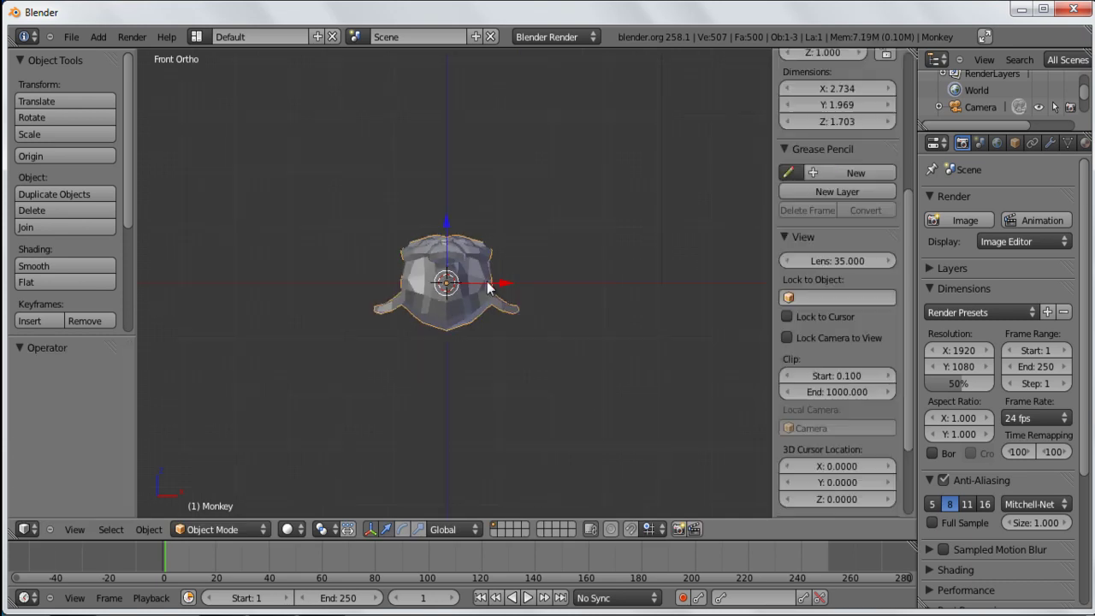
scroll(860, 280, "up", 7)
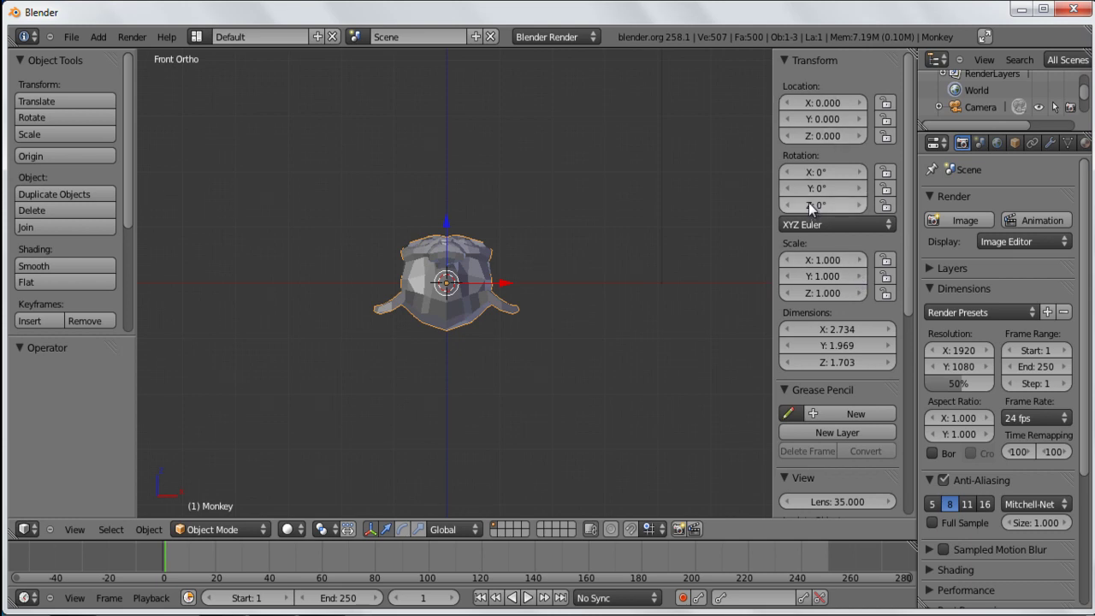
left_click(813, 172)
type("90")
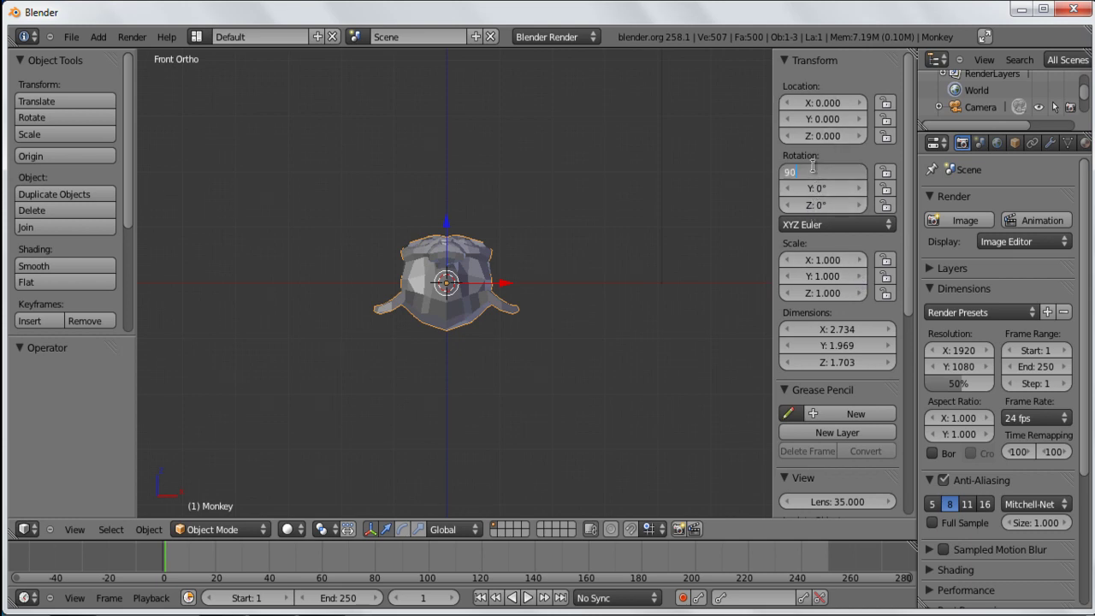
key("Return")
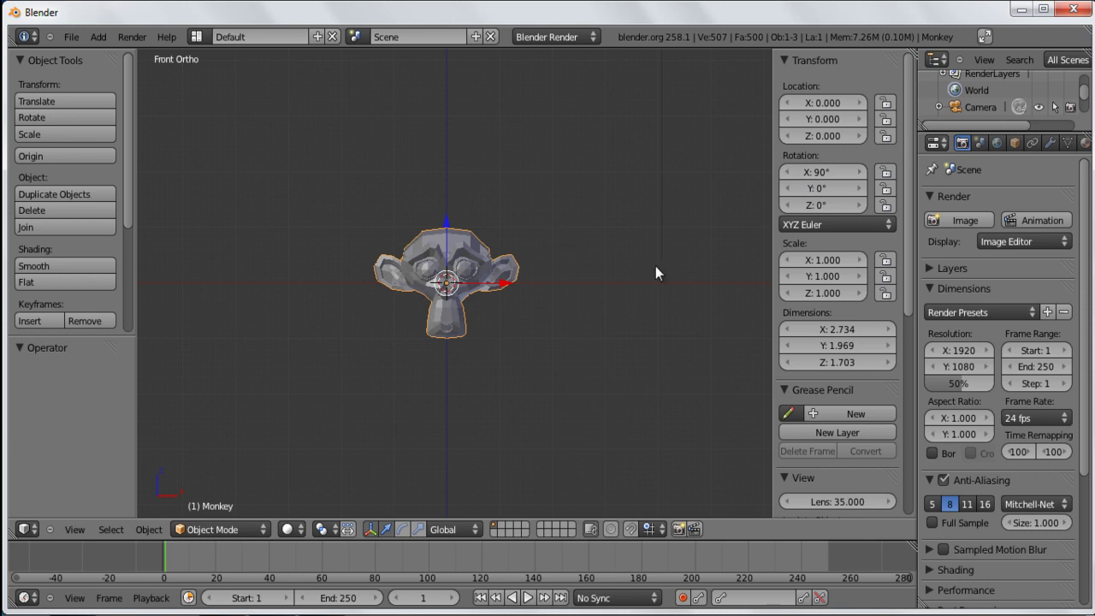
key("n")
- Add a Subdivision Surface modifier to the monkey
scroll(561, 315, "up", 3)
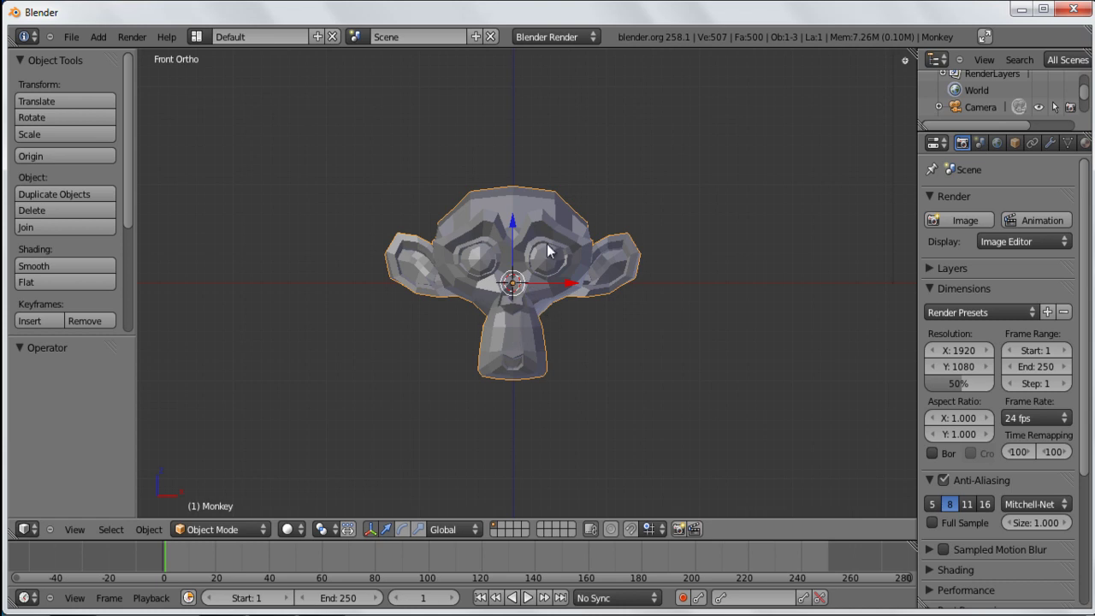
scroll(521, 308, "down", 1, "shift")
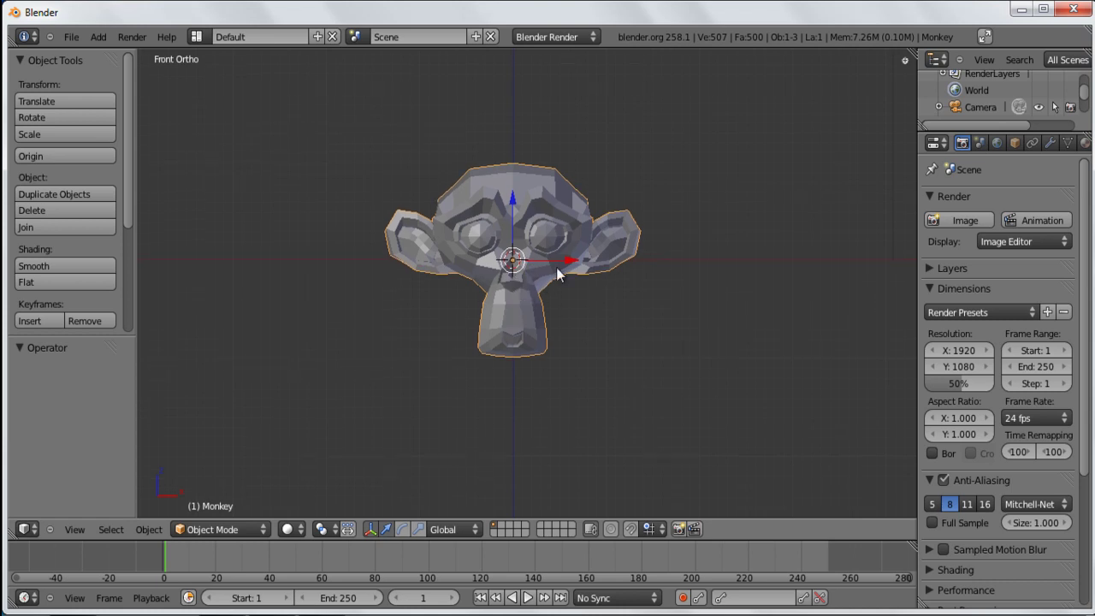
left_click(1050, 143)
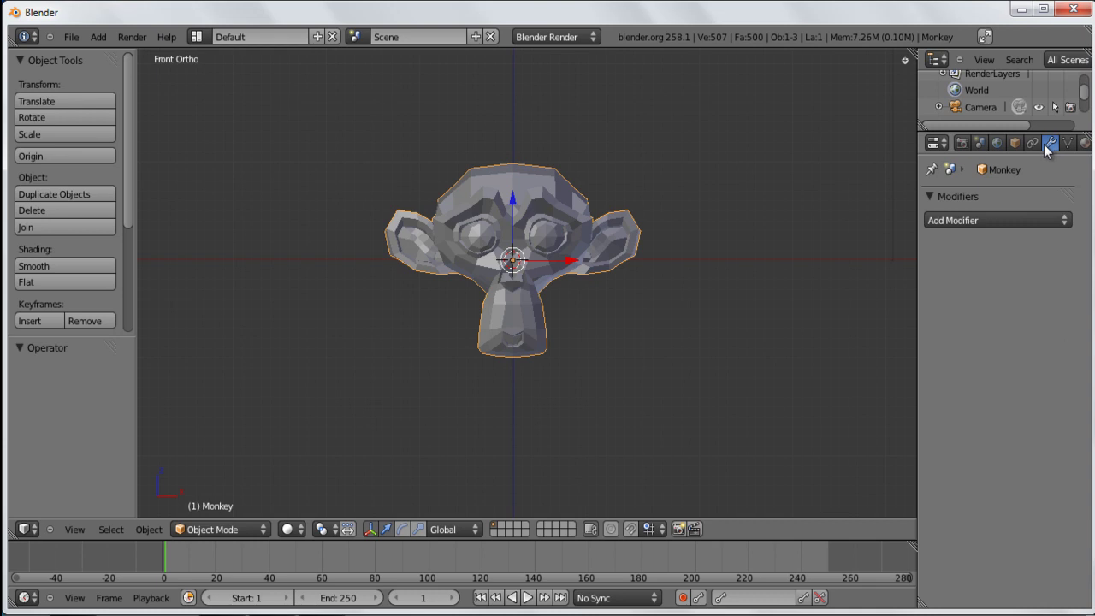
left_click(1037, 222)
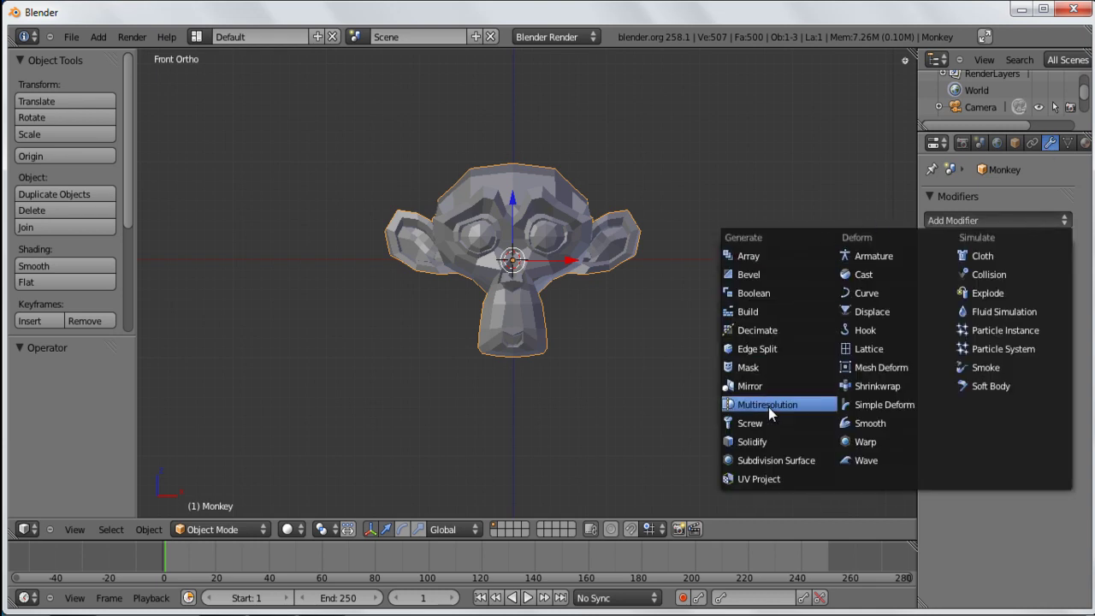
left_click(789, 459)
scroll(537, 341, "up", 2)
mouse_move(508, 243)
middle_mouse_down("shift")
mouse_move(538, 265)
mouse_move(511, 232)
middle_mouse_up("shift")
middle_click_drag(555, 310, 540, 302, "shift")
- Apply smooth shading to the monkey's whole mesh in Edit Mode and return to Object Mode
key("Tab")
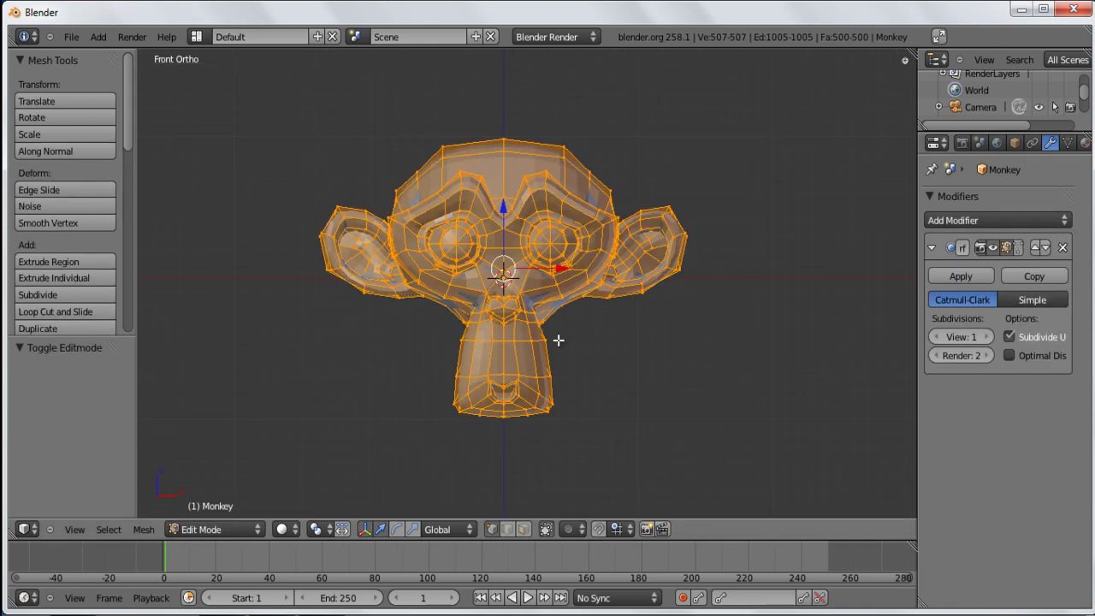
key("a")
key("a")
key("a")
key("a")
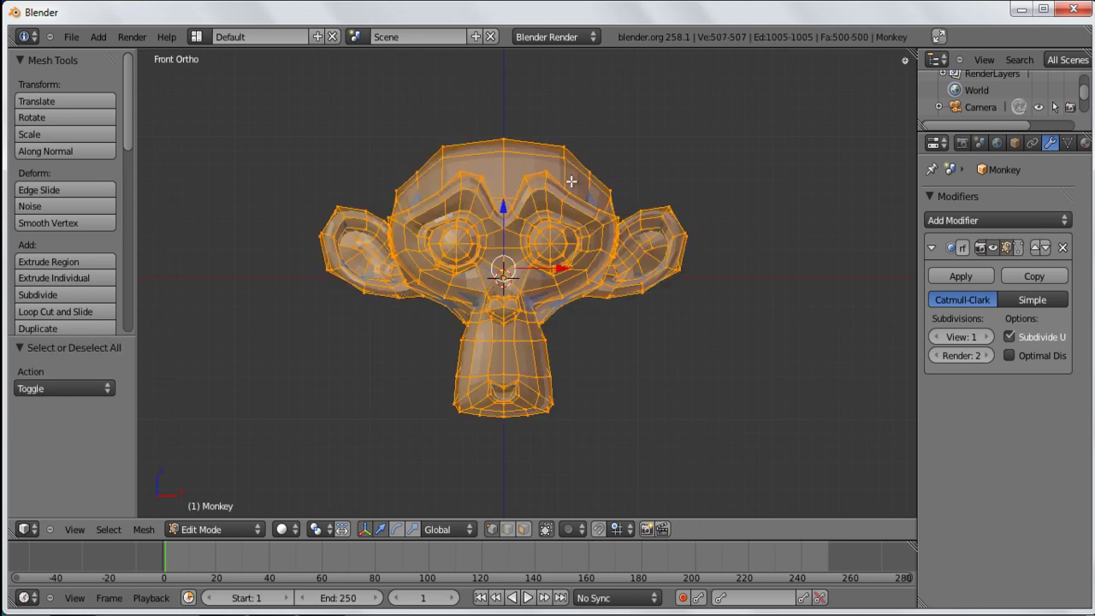
key("w")
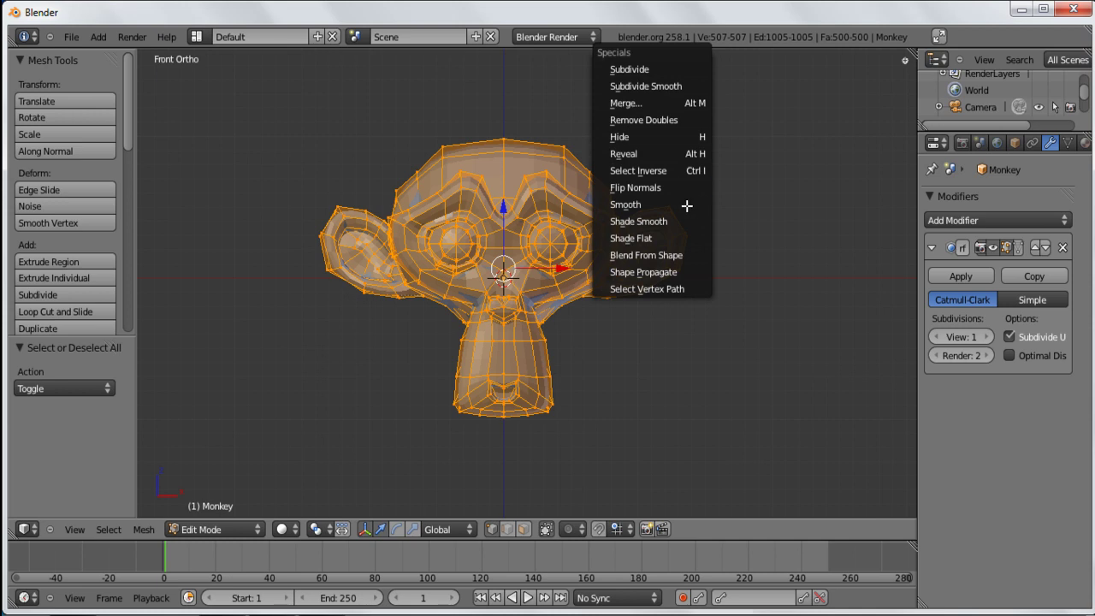
left_click(633, 221)
key("Tab")
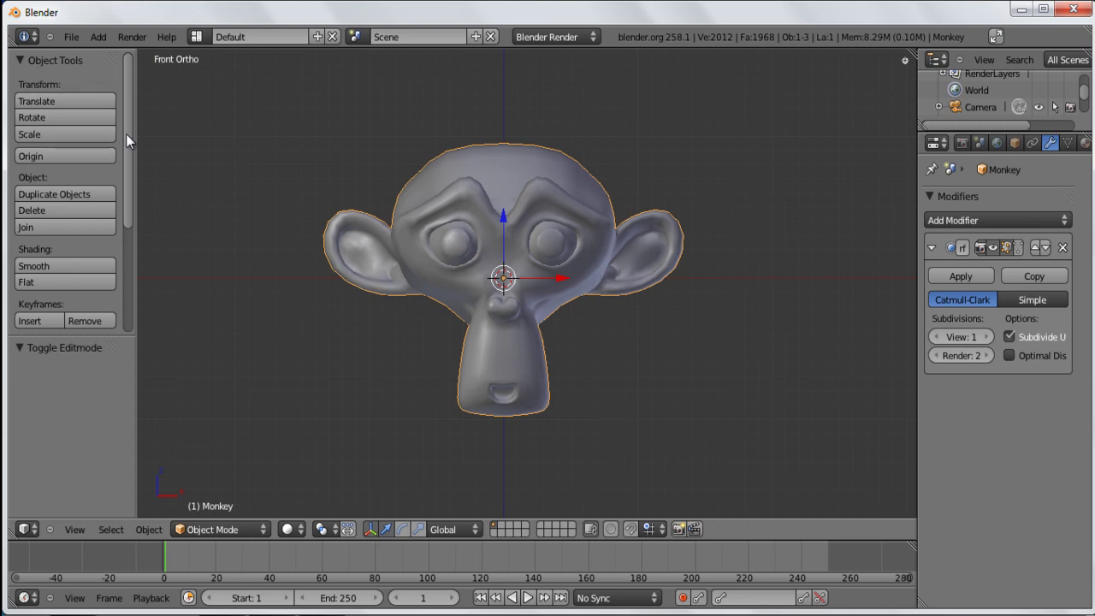
- Try flat shading on the monkey and restore smooth shading
left_click(60, 282)
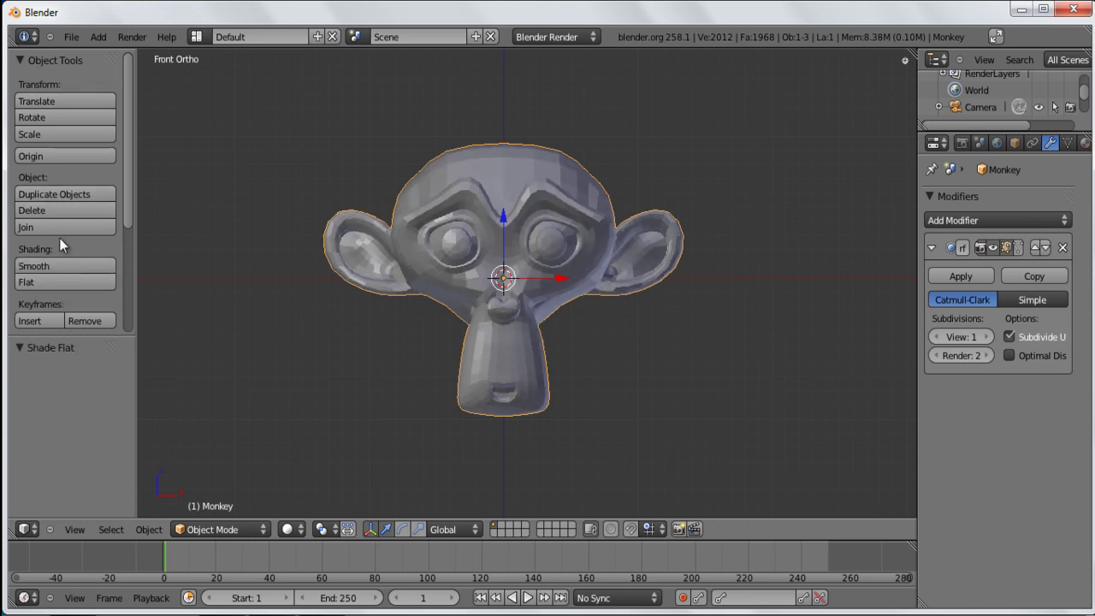
left_click(109, 266)
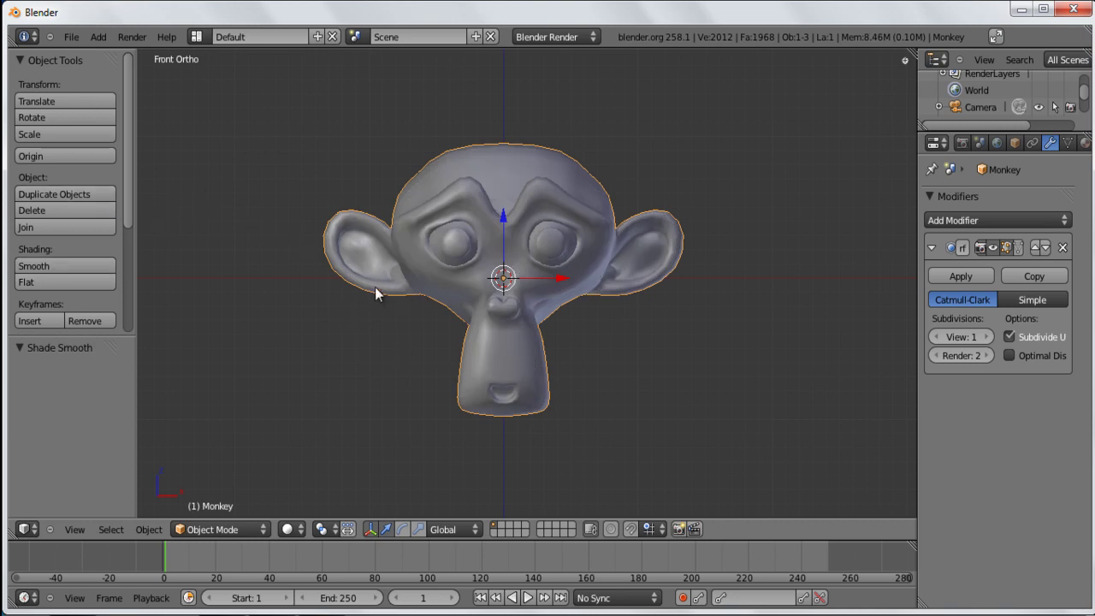
- Hide the tool shelf, select the camera and view the scene through it
key("t")
scroll(453, 289, "down", 2)
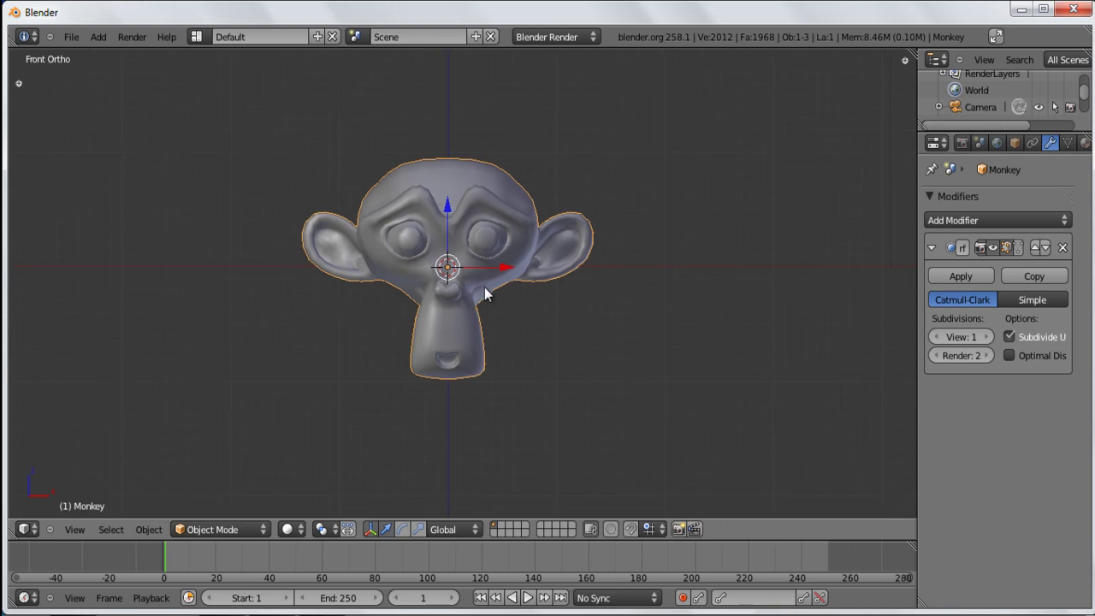
middle_click_drag(671, 181, 559, 224)
scroll(548, 218, "down", 2)
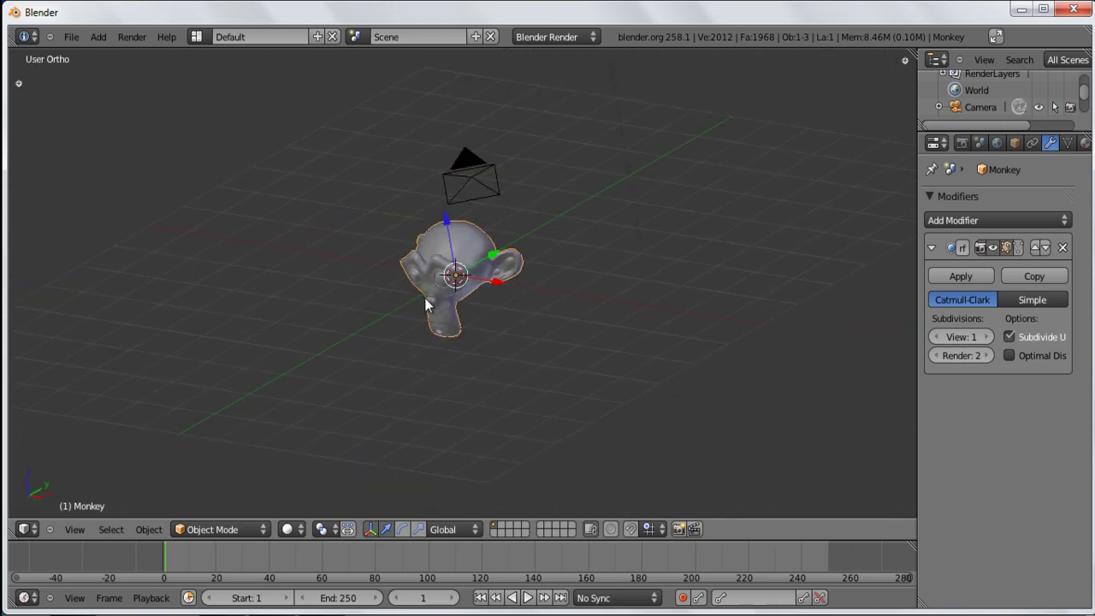
scroll(521, 194, "up", 1)
right_click(533, 191)
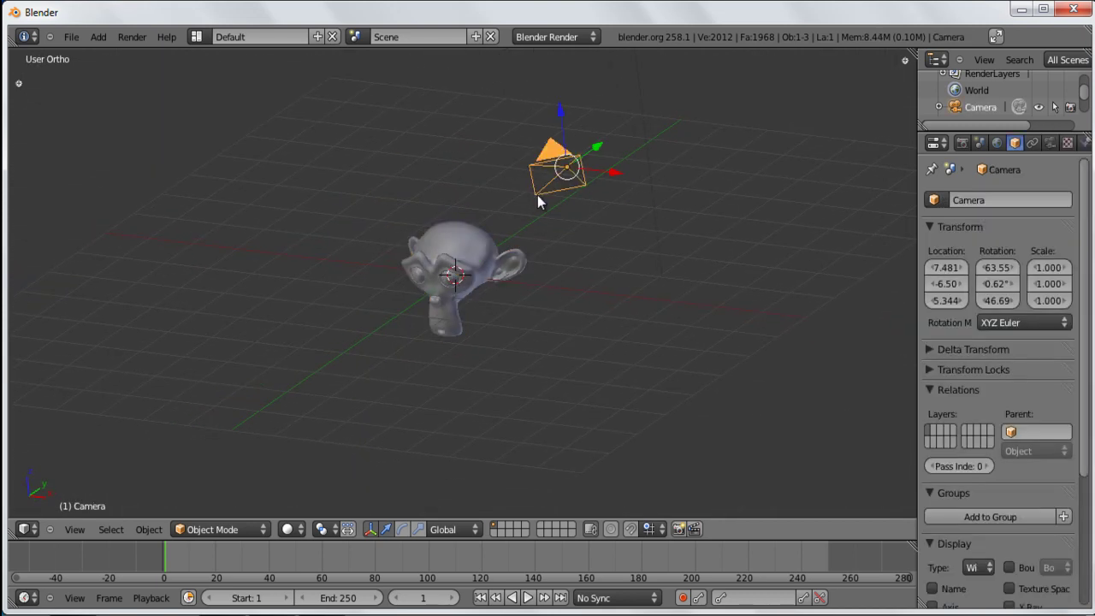
key("KP_0")
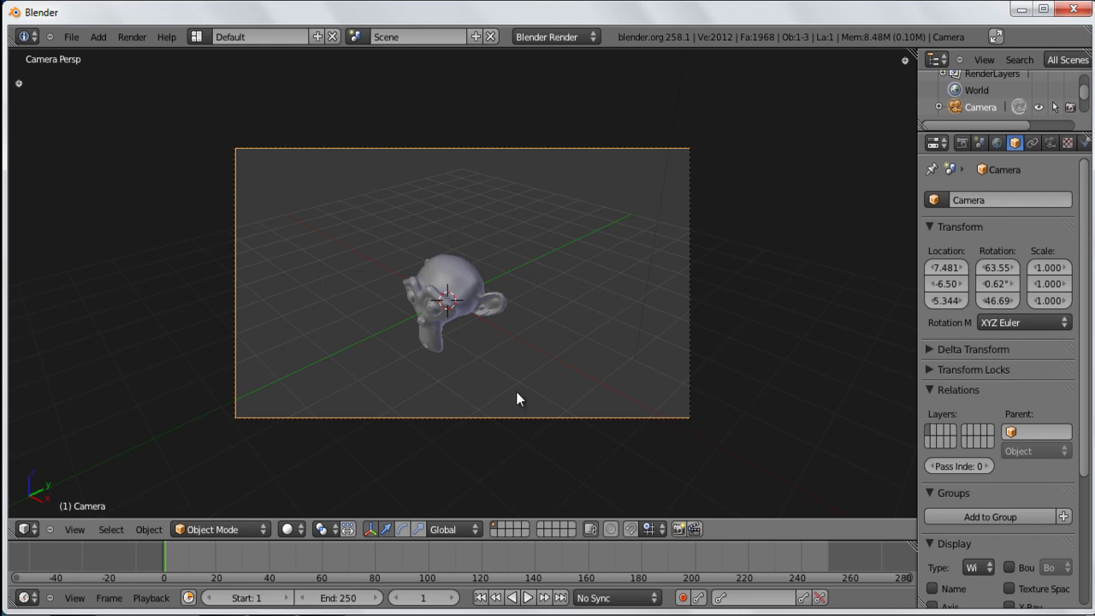
- Leave the camera view, show the camera's transform properties, and clear its location and rotation
scroll(548, 343, "down", 2)
middle_click_drag(530, 321, 494, 340)
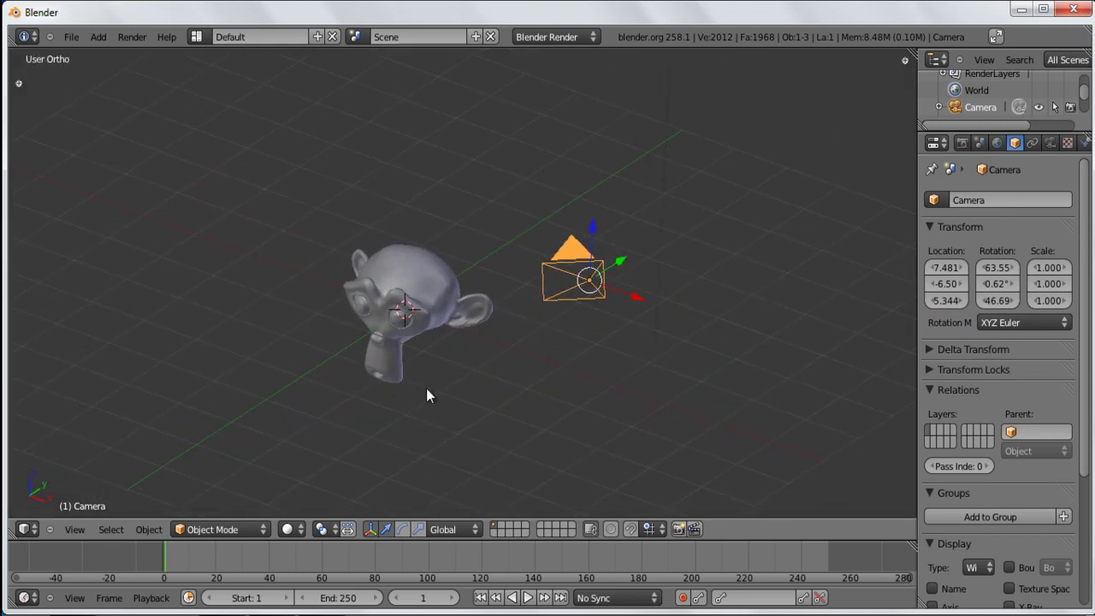
middle_click_drag(428, 395, 599, 400)
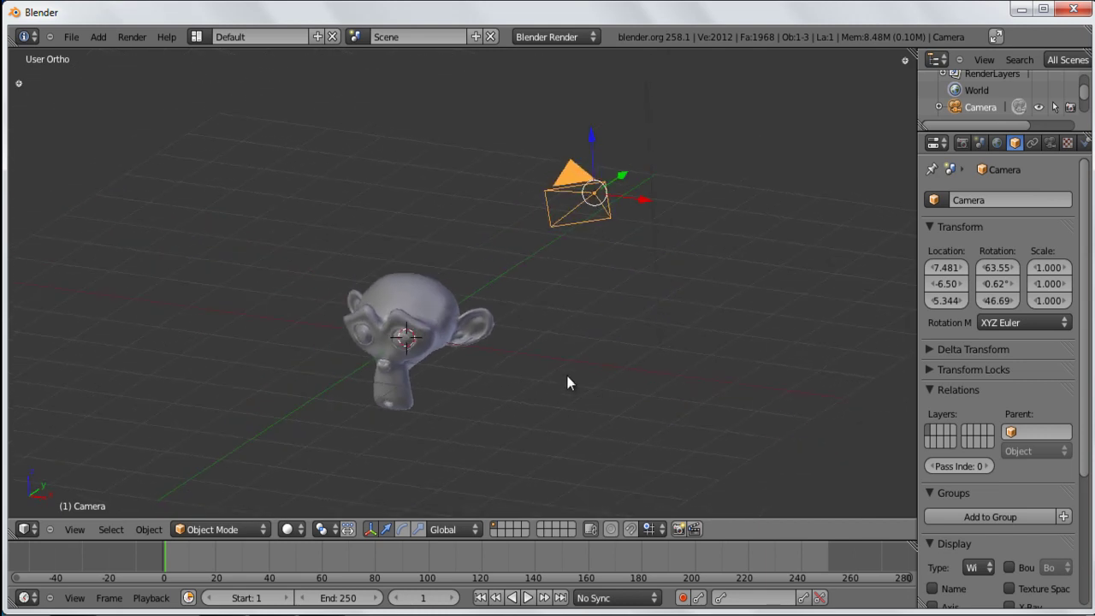
middle_click_drag(500, 329, 506, 315)
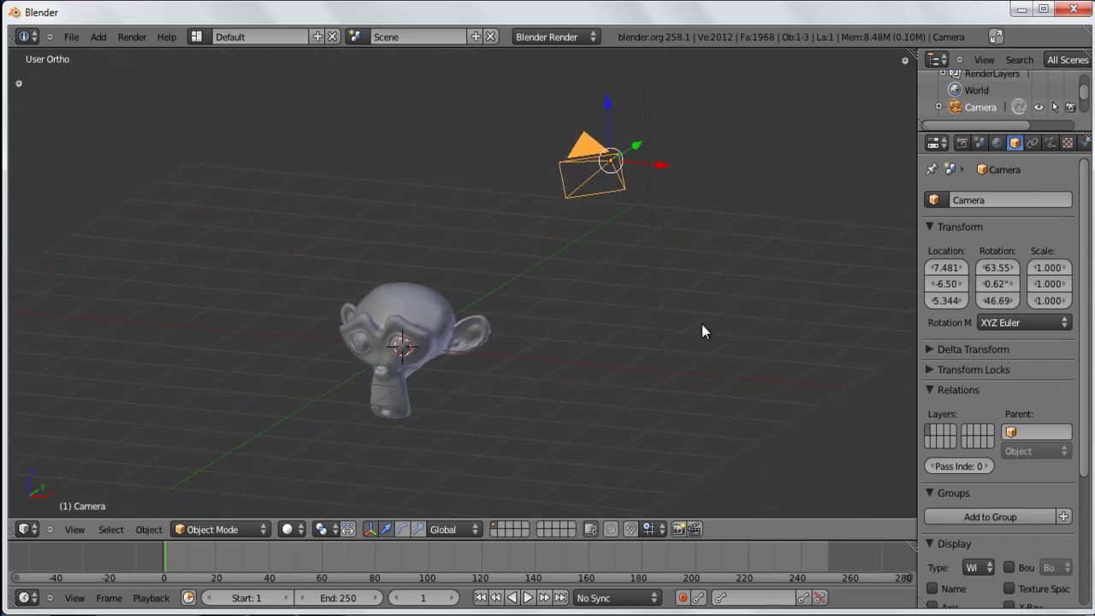
key("n")
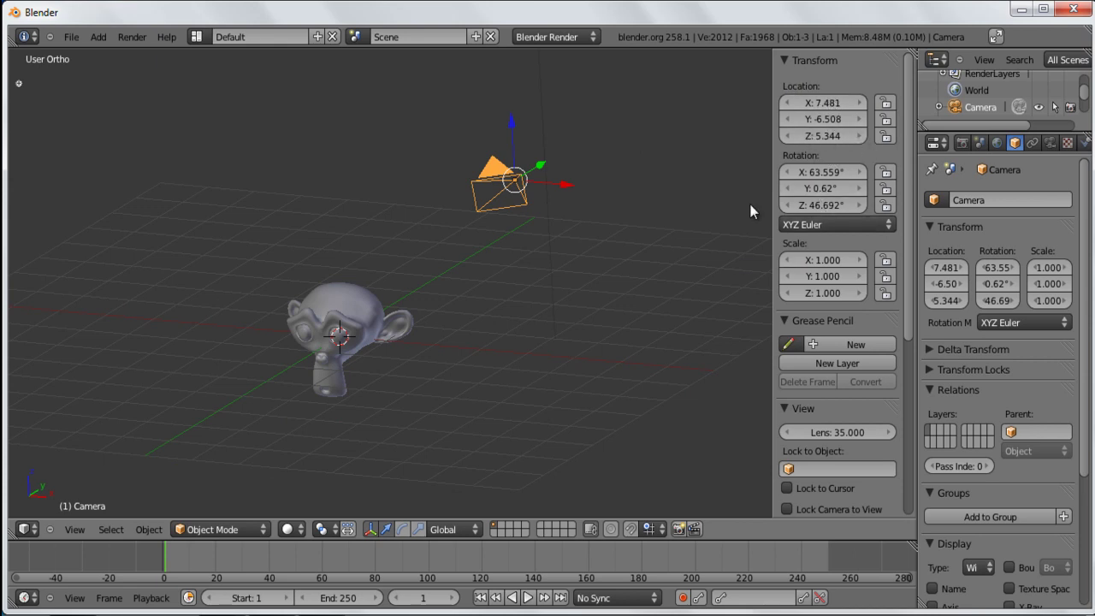
key("alt+g")
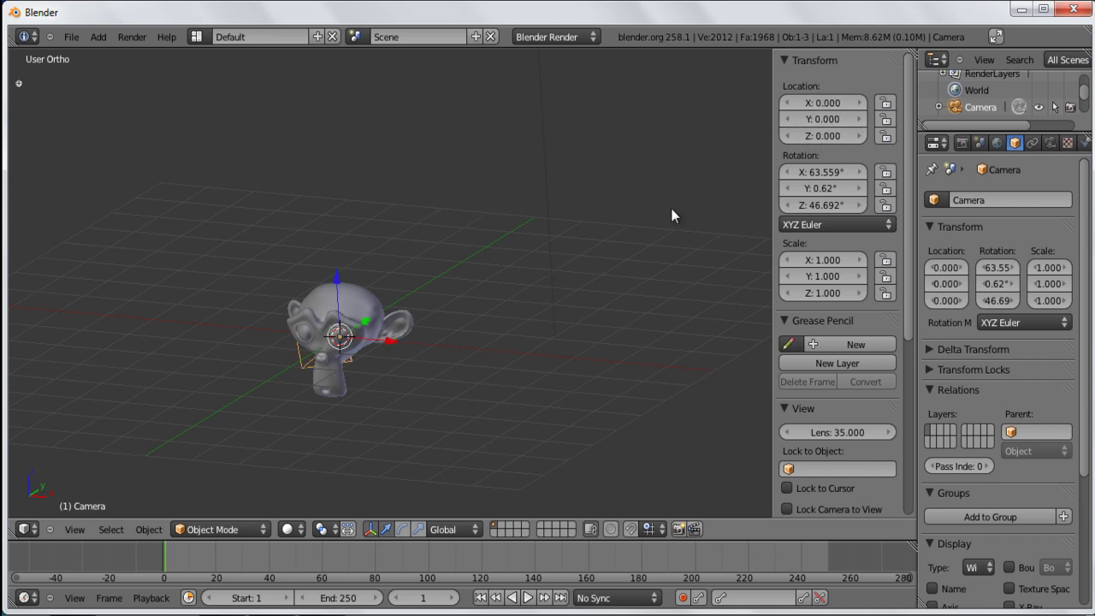
key("alt+r")
- Rotate the camera 90° about the global X axis
middle_click_drag(496, 398, 445, 385)
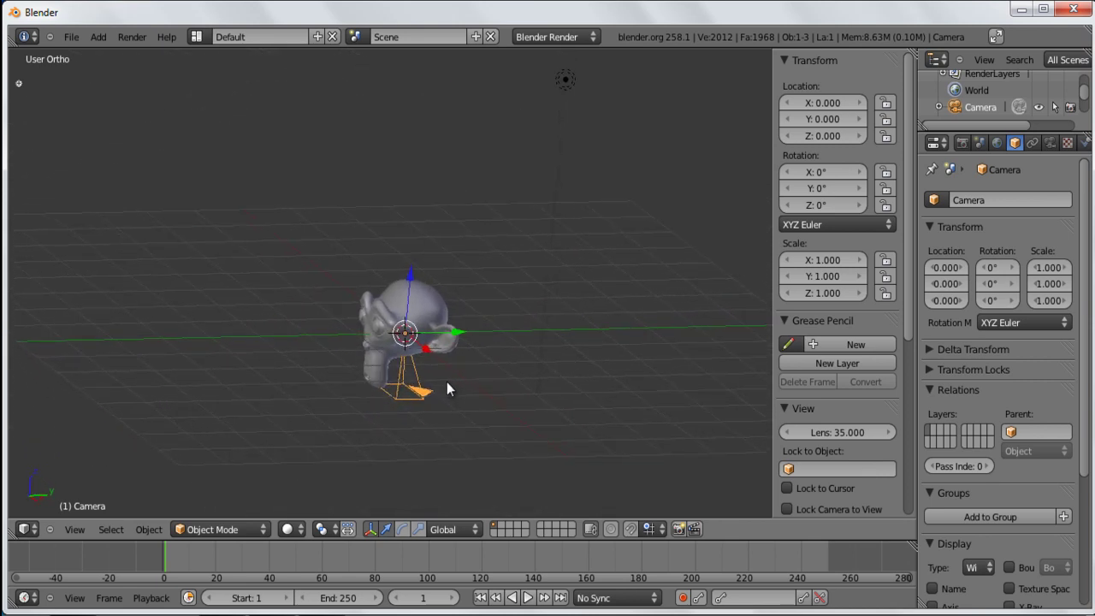
type("rx90")
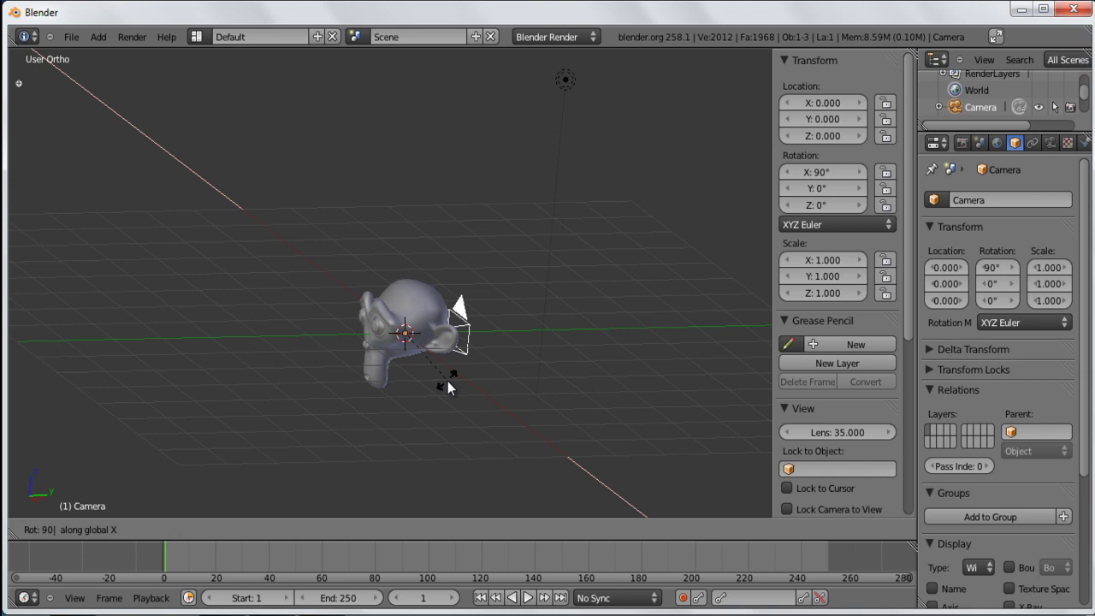
key("Return")
- Move the camera along the global Y axis in front of the monkey to about Y -5.79 and look through it
key("g")
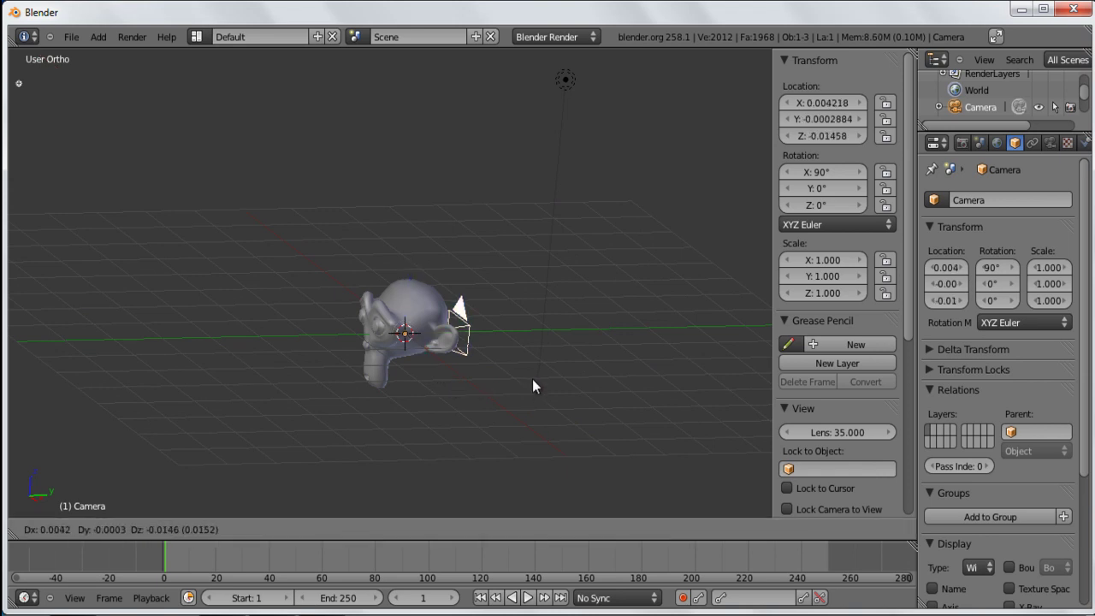
key("y")
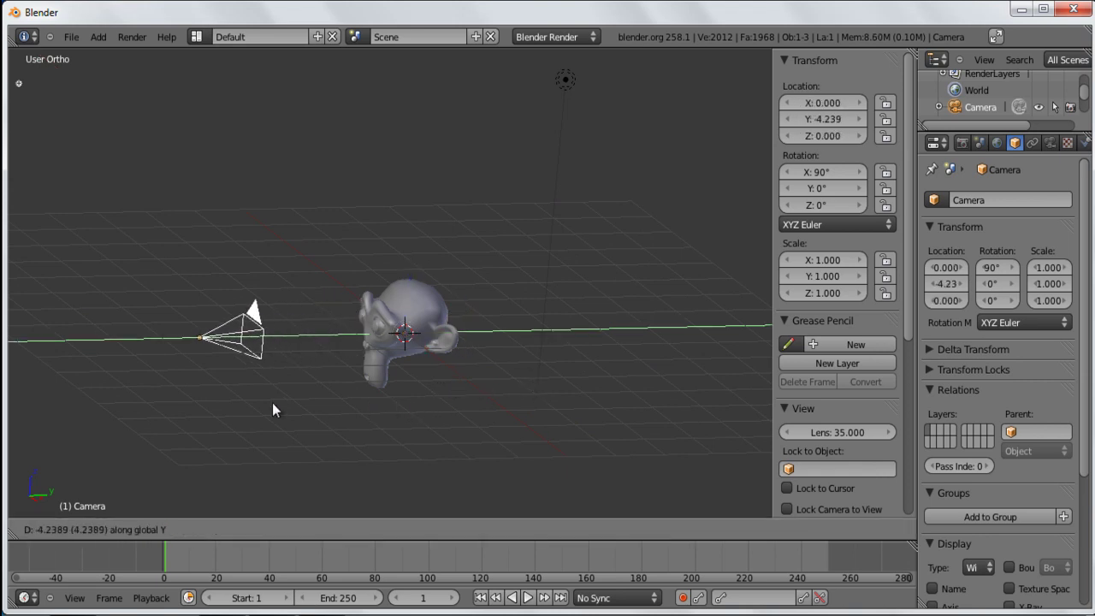
left_click(250, 396)
key("KP_0")
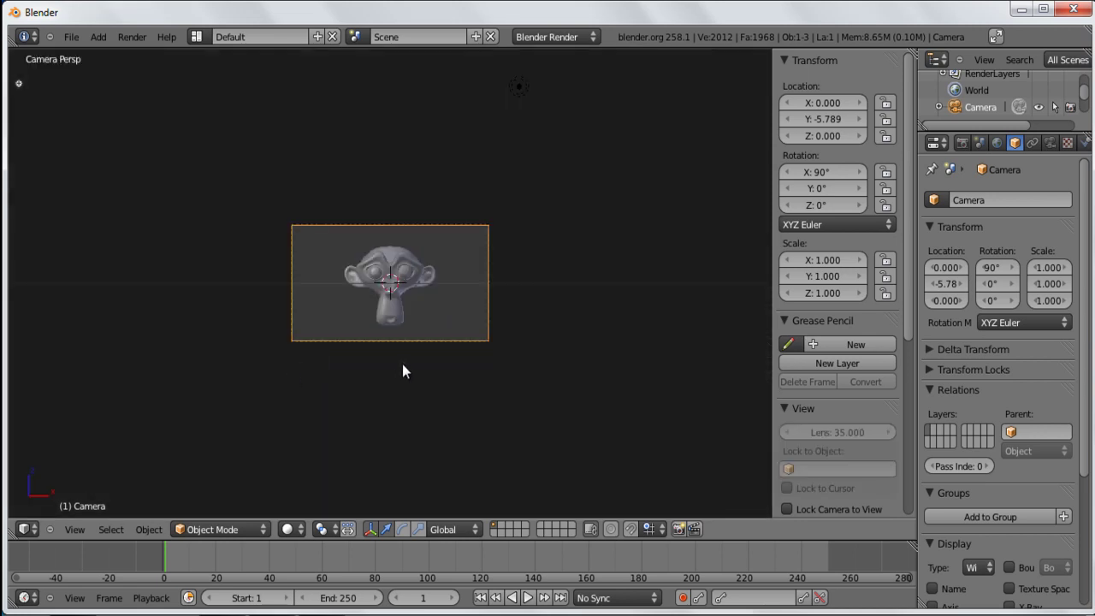
- Try moving the camera farther from the monkey along the global Y axis, to about Y -8.69
key("g")
key("y")
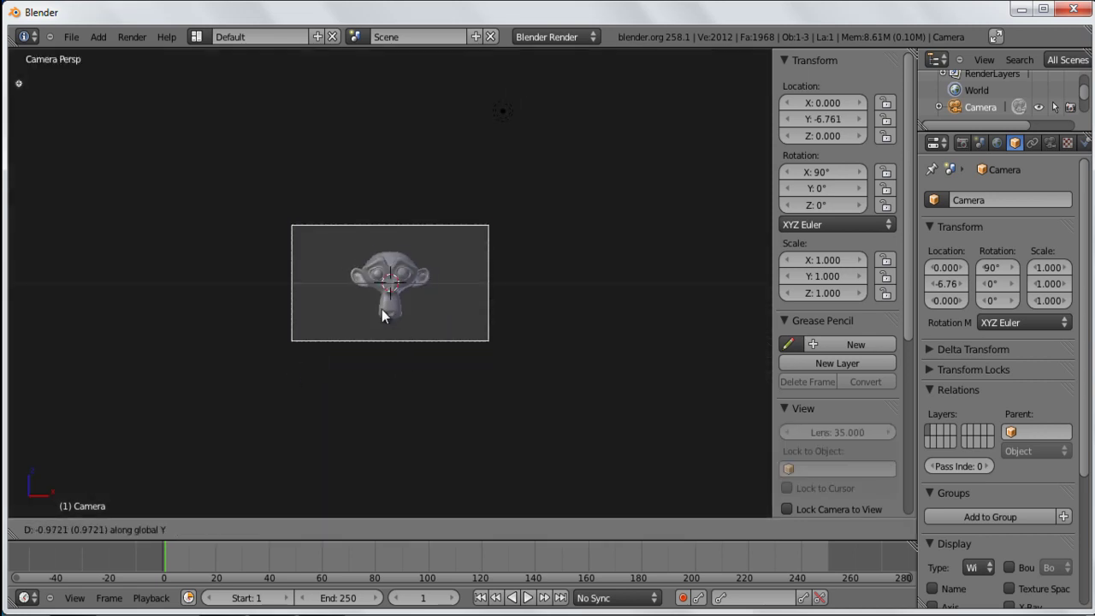
left_click(387, 315)
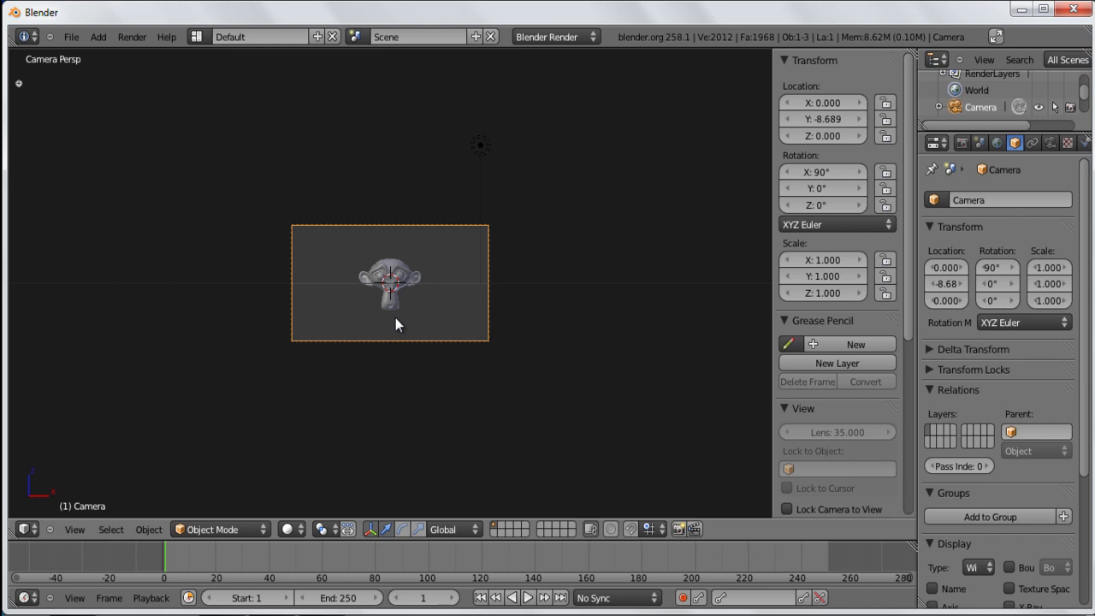
key("g")
key("y")
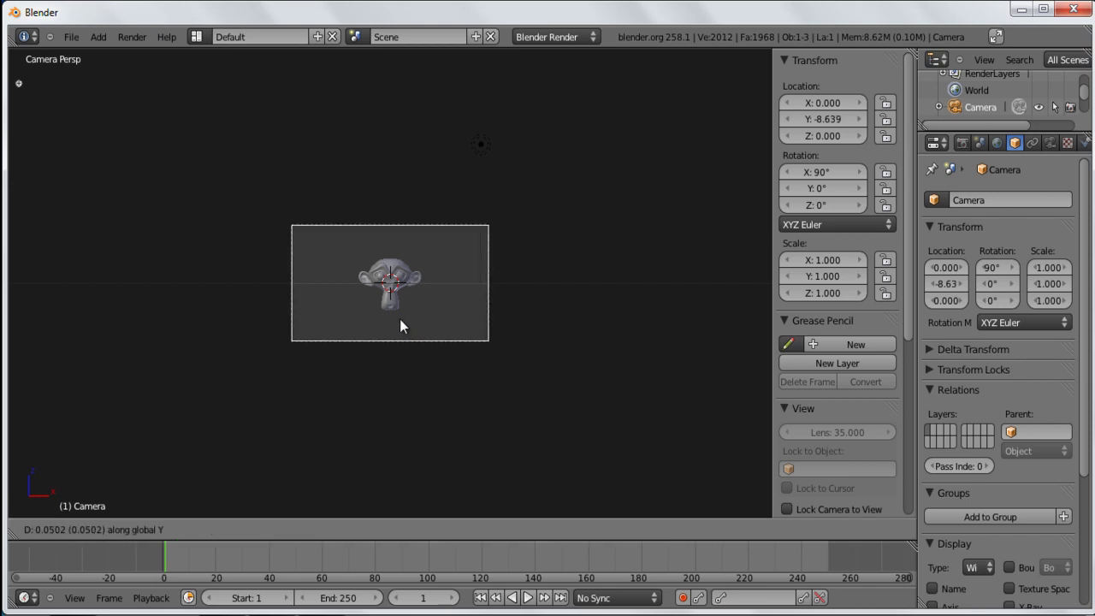
key("Escape")
- Move the camera closer to the monkey along the global Y axis, to about Y -5.63
key("g")
key("y")
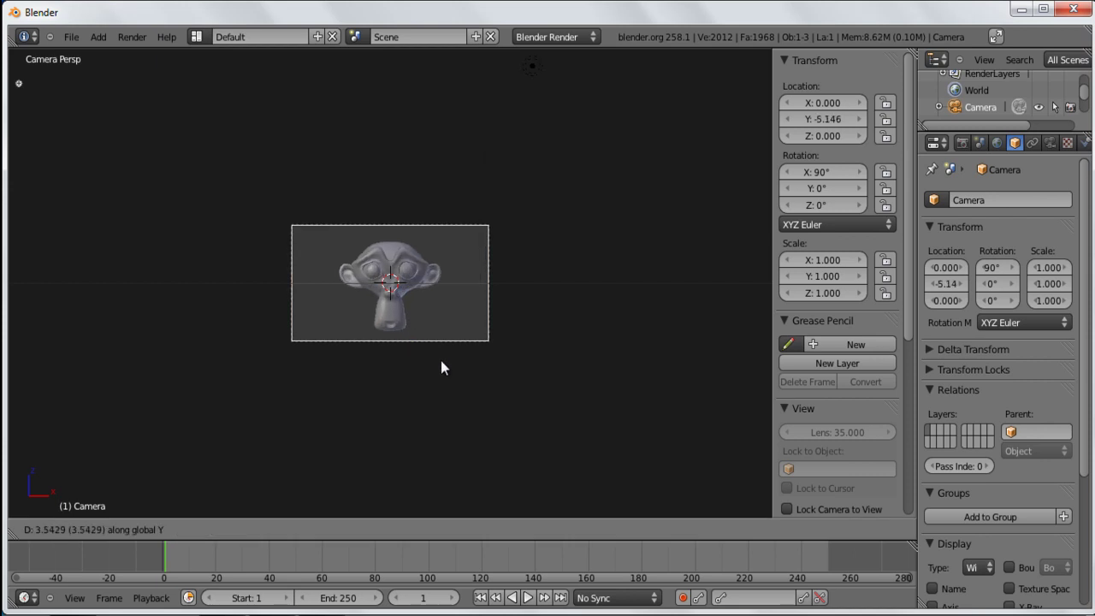
left_click(439, 358)
- Select the lamp above the monkey and change its type to Spot
middle_click_drag(390, 267, 391, 384)
scroll(396, 345, "down", 3)
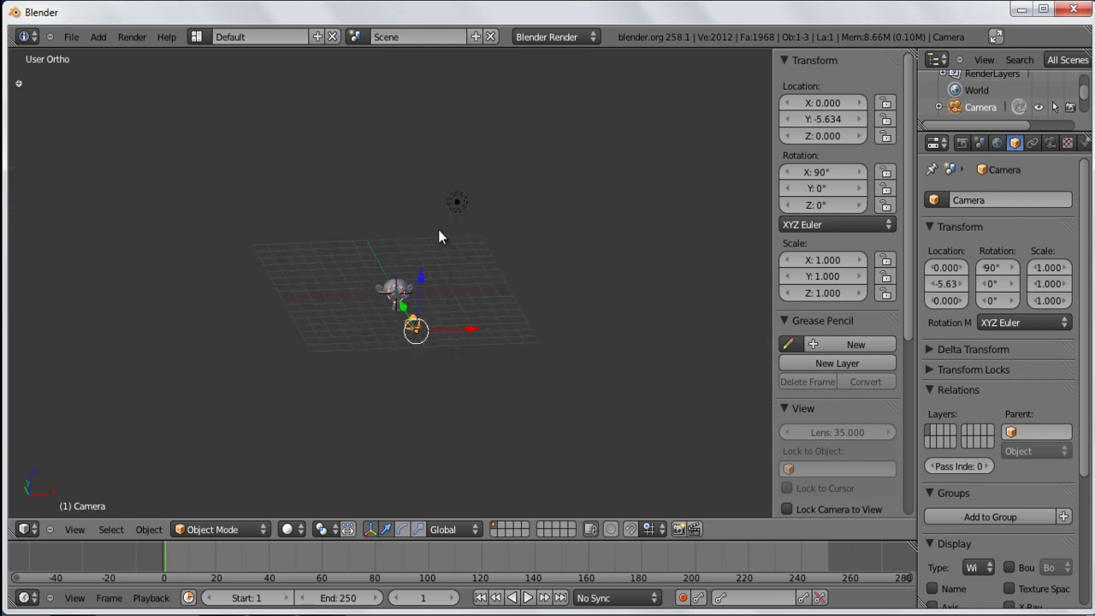
right_click(456, 202)
middle_click_drag(454, 264, 557, 248)
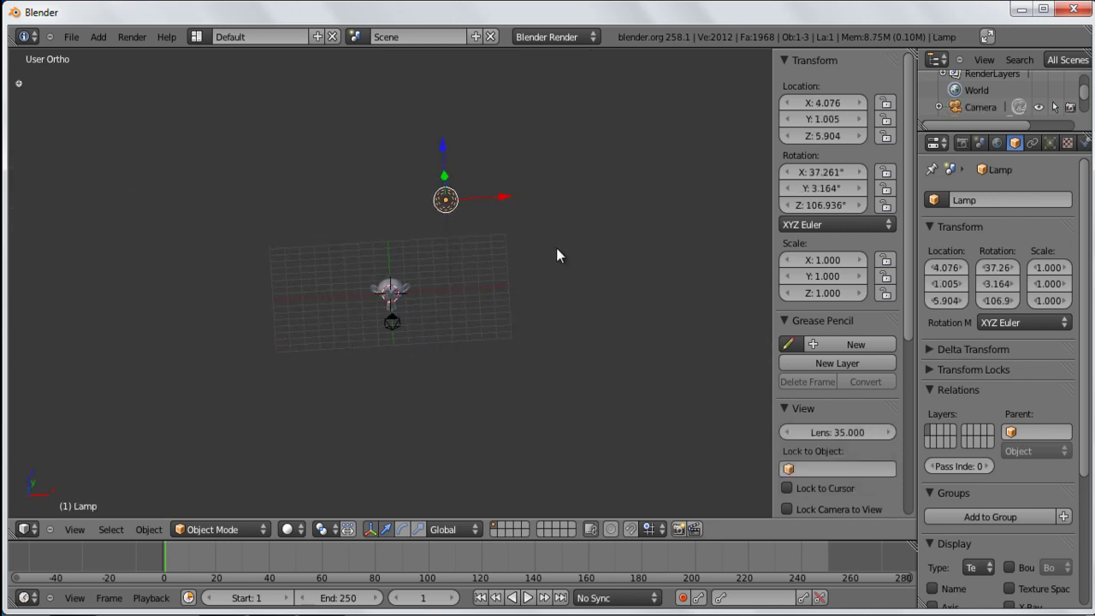
left_click(1049, 143)
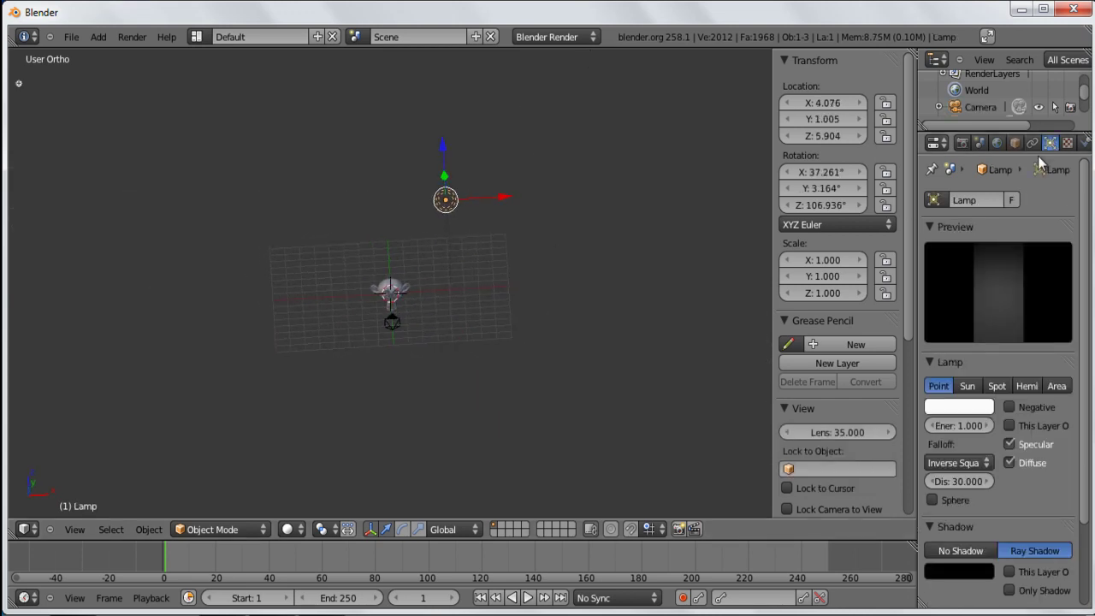
left_click(998, 386)
- Move the spot lamp in the top orthographic view to about X -10.93, Y -8.59, in front and to one side of the monkey
middle_click_drag(227, 242, 415, 259)
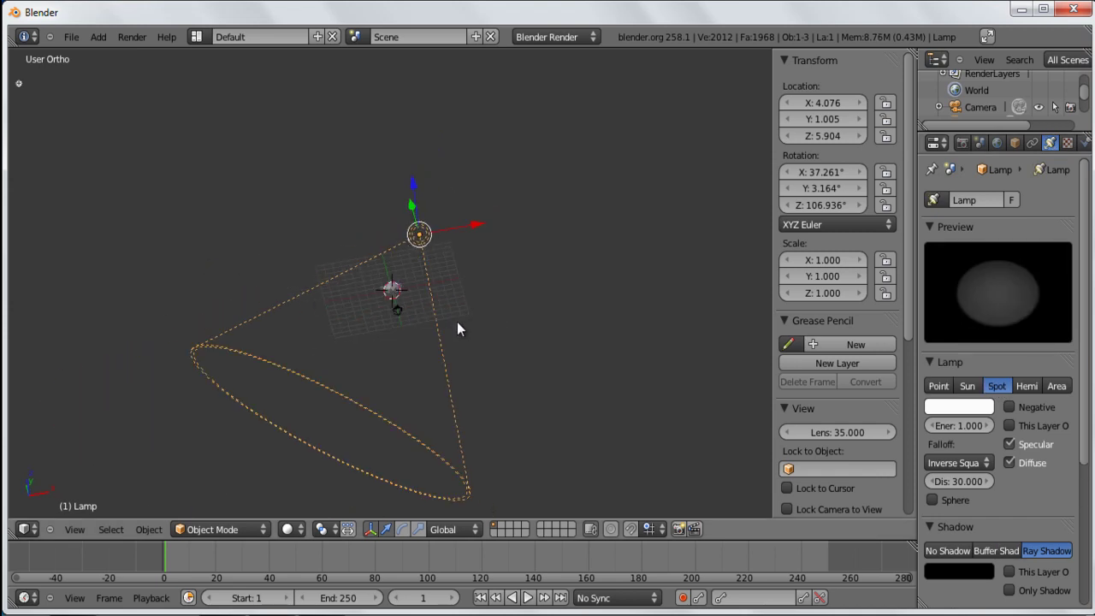
key("KP_7")
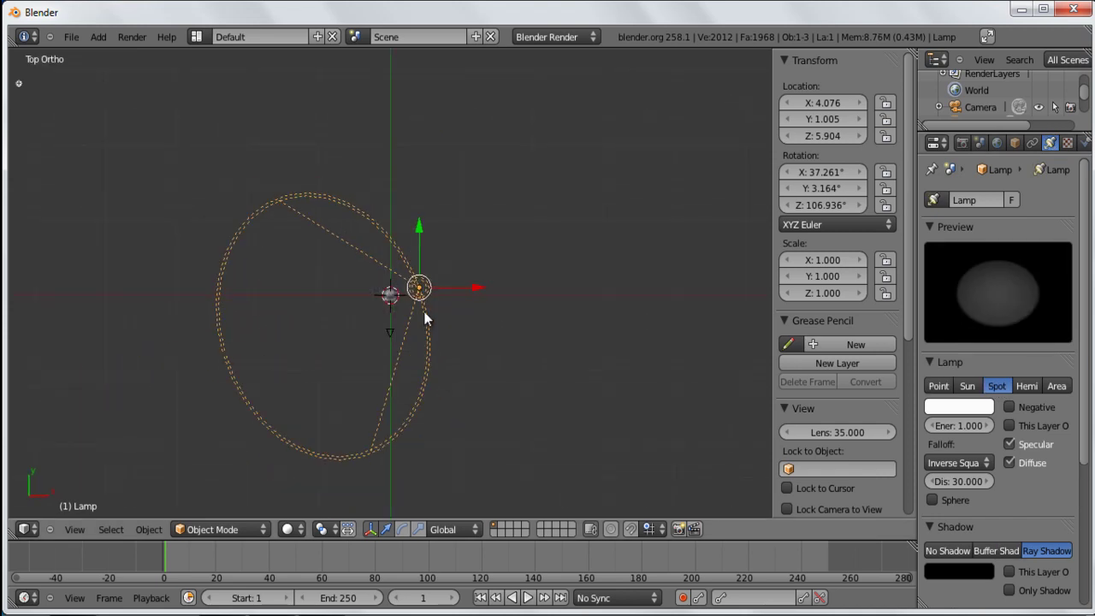
key("g")
left_click(309, 395)
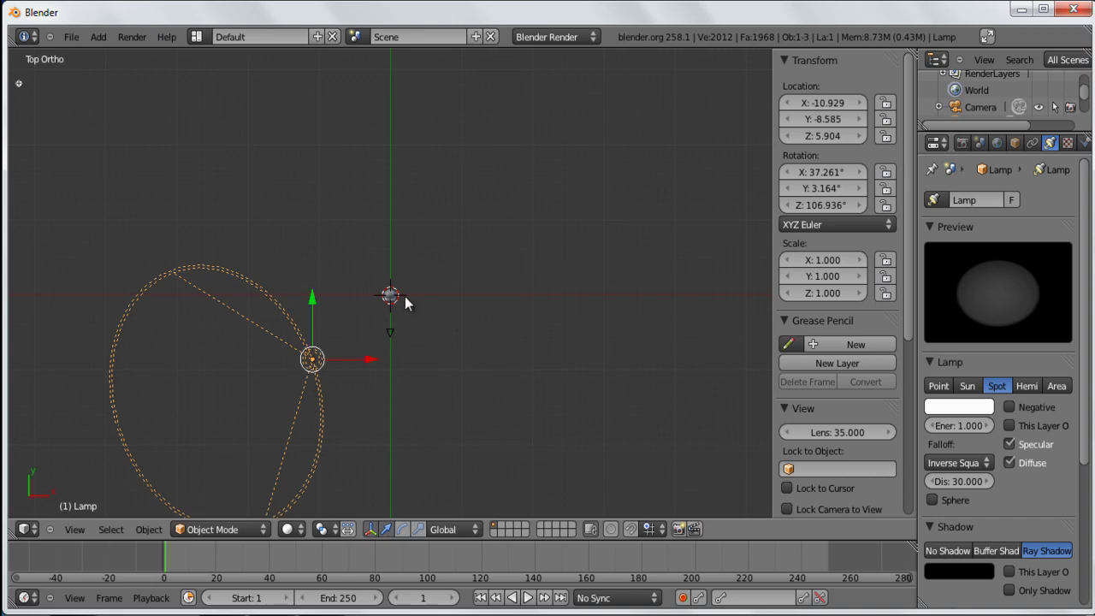
- Add an empty at the scene origin, inside the monkey head
key("shift+a")
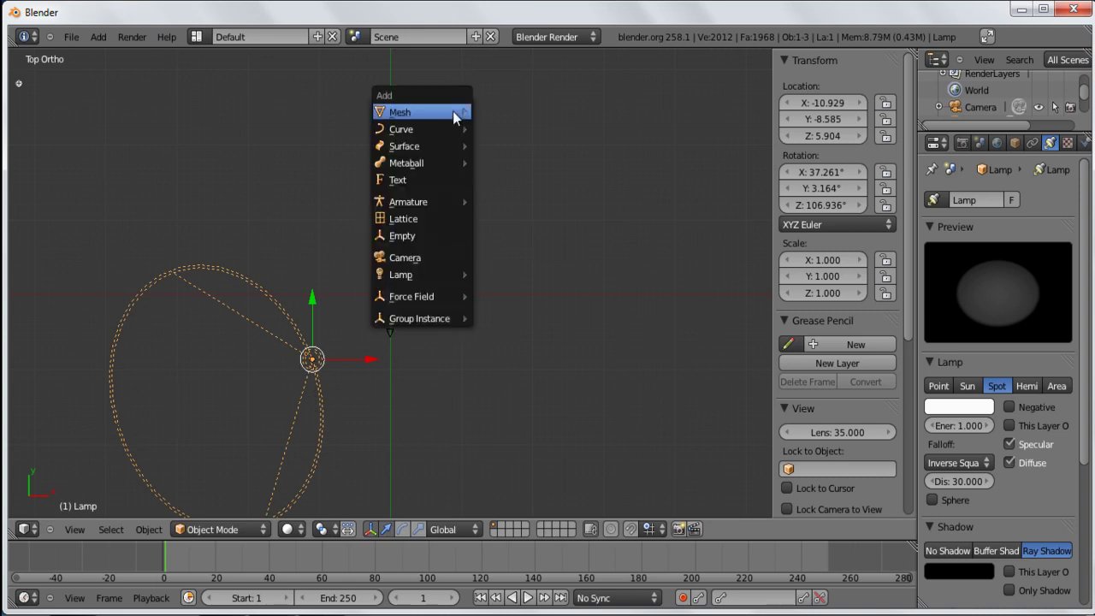
left_click(419, 240)
scroll(426, 283, "up", 5)
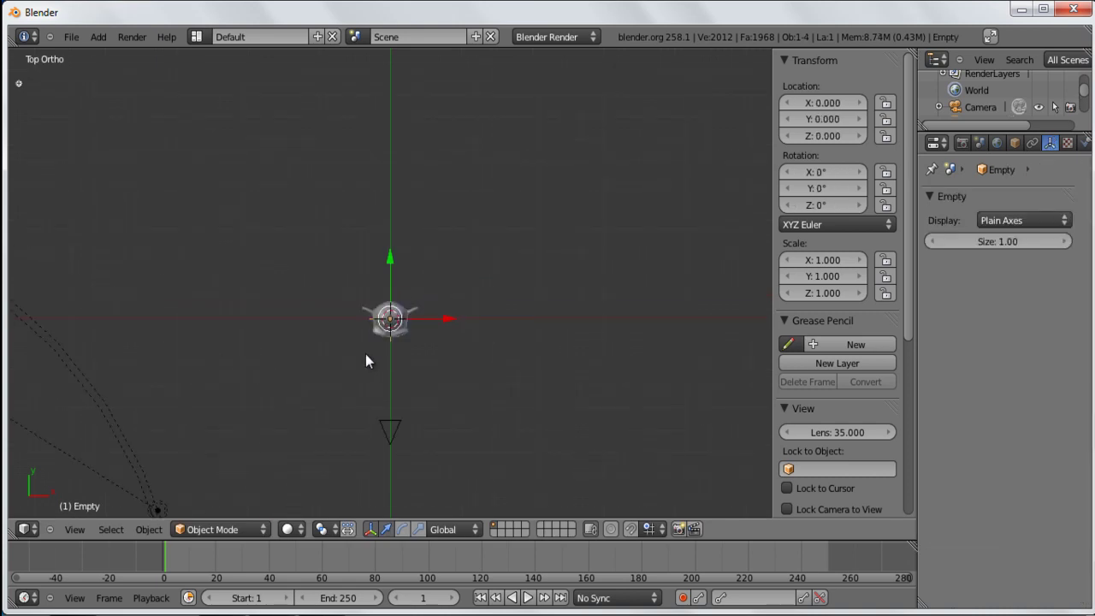
middle_click_drag(366, 356, 384, 289, "shift")
scroll(386, 296, "down", 4)
middle_click_drag(346, 337, 365, 315, "shift")
scroll(390, 299, "up", 2)
key("ctrl+alt+space")
middle_click_drag(457, 224, 346, 175)
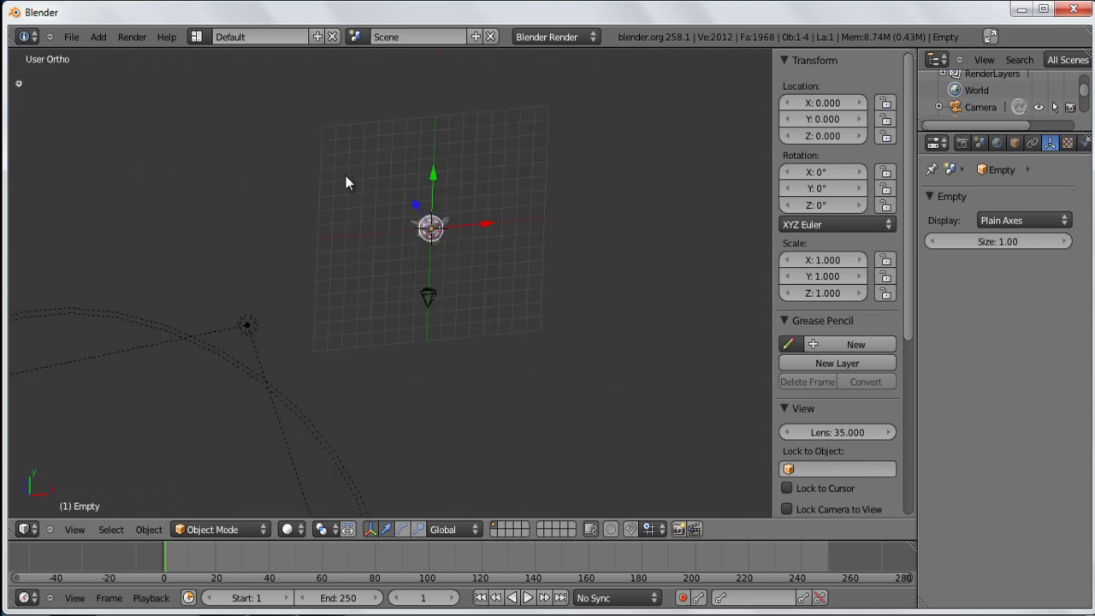
- Select the spot lamp and then the empty, and make the lamp follow the empty with a Track To constraint
right_click(245, 323)
key("g")
key("Escape")
scroll(348, 343, "up", 2)
middle_click_drag(436, 280, 460, 332)
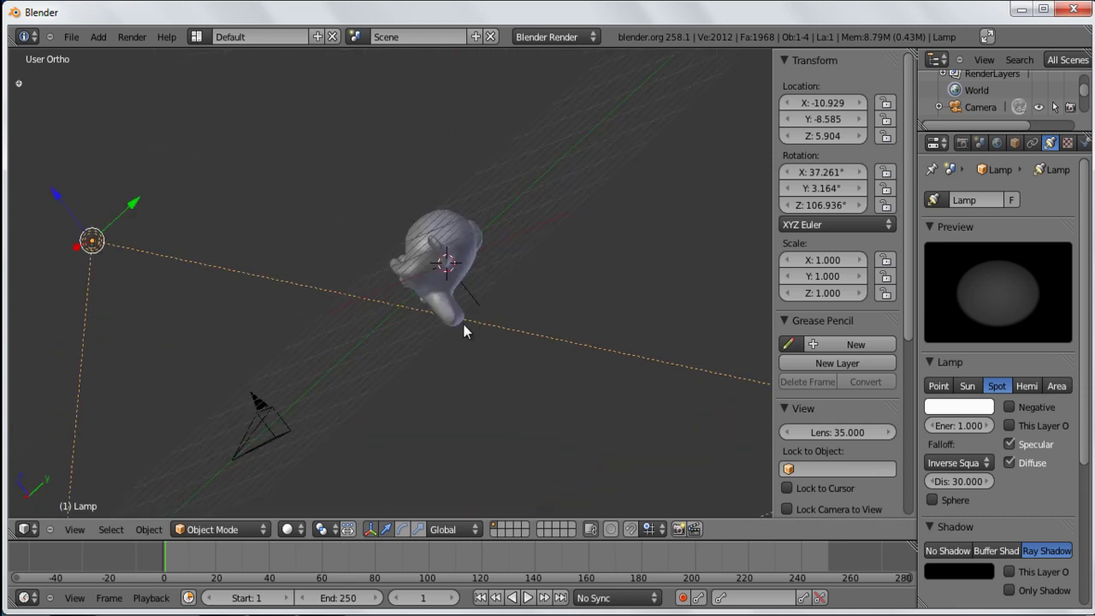
key("shift+a")
left_click(479, 291)
middle_click_drag(479, 291, 373, 257)
key("ctrl+t")
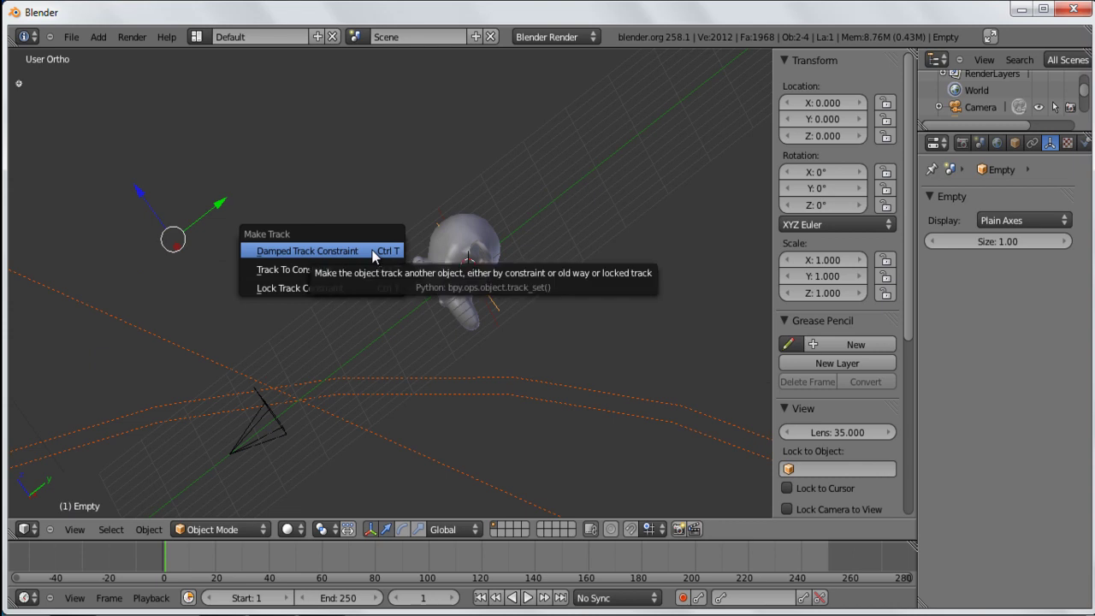
left_click(352, 269)
middle_click_drag(351, 270, 108, 259)
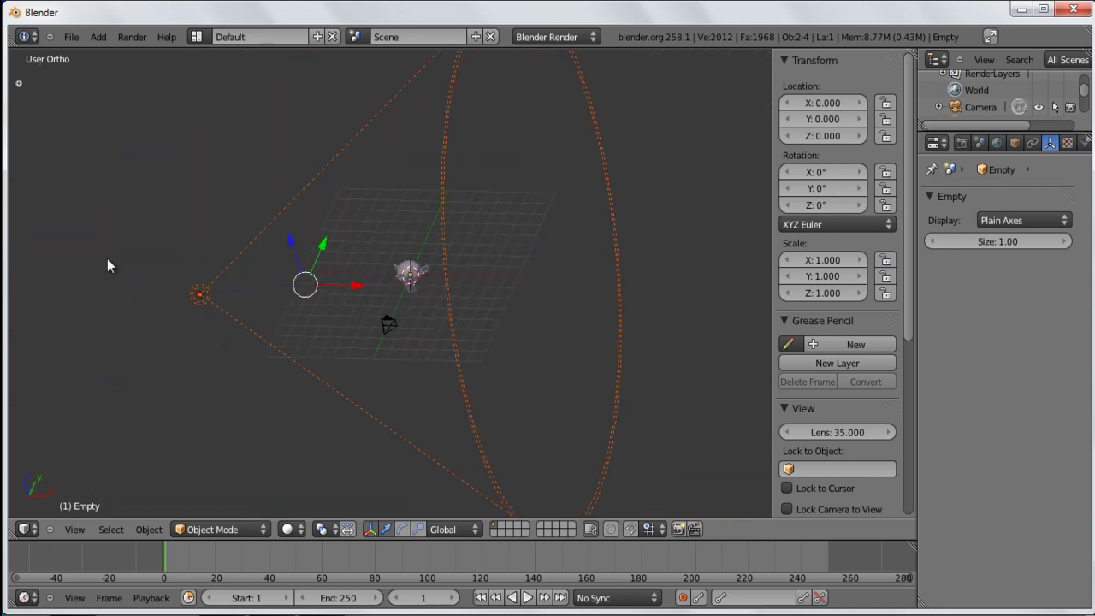
- Try moving the spot lamp freely around the monkey to test that it stays aimed at the empty
right_click(188, 298)
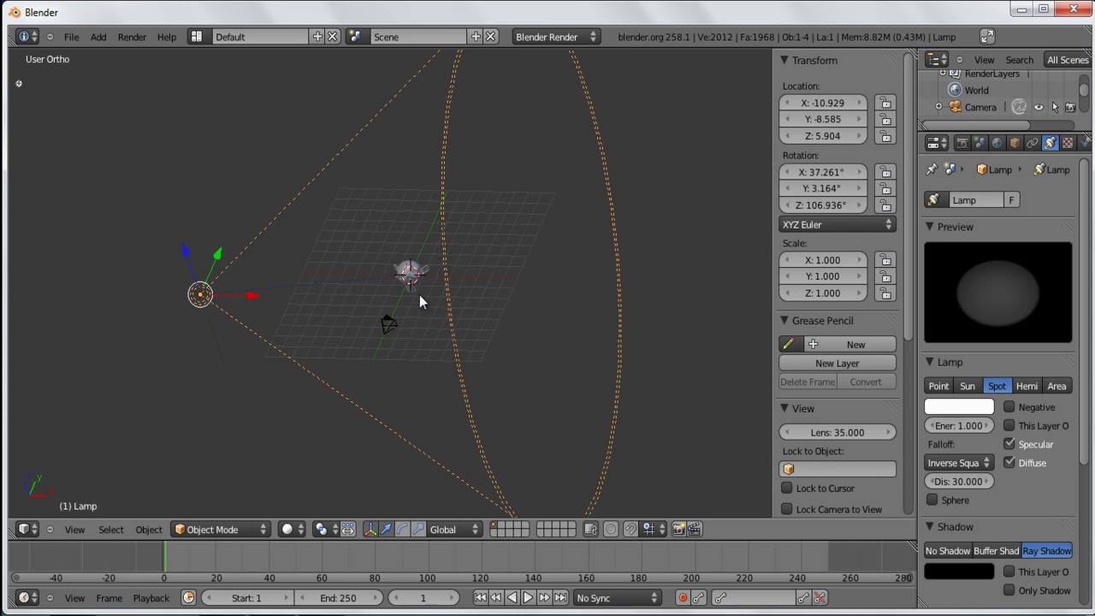
key("g")
key("Escape")
scroll(286, 360, "down", 5)
middle_click_drag(286, 360, 368, 412)
key("g")
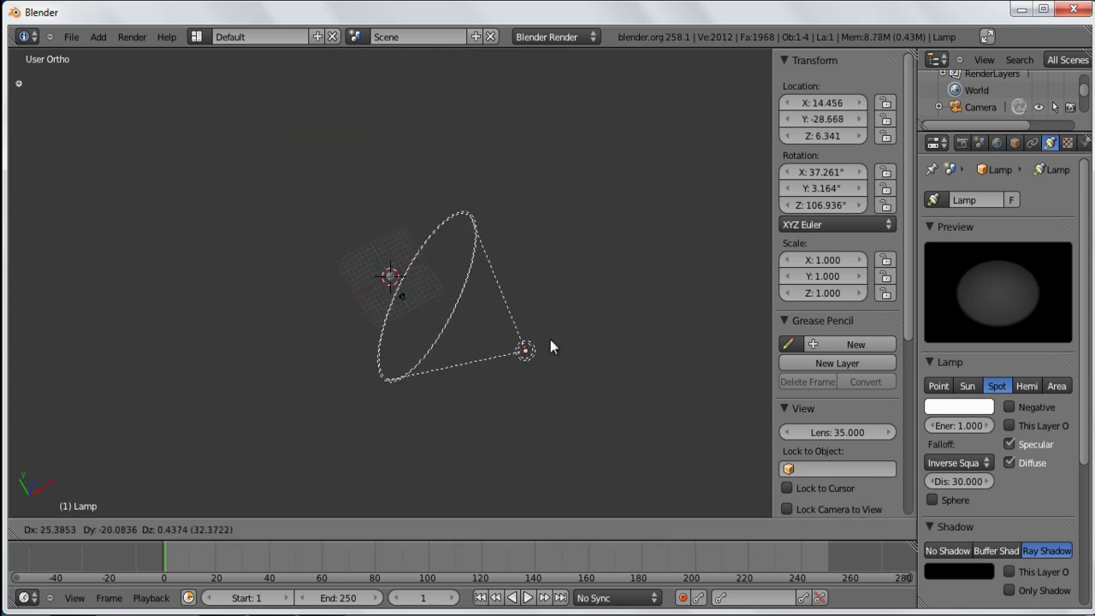
key("Escape")
key("g")
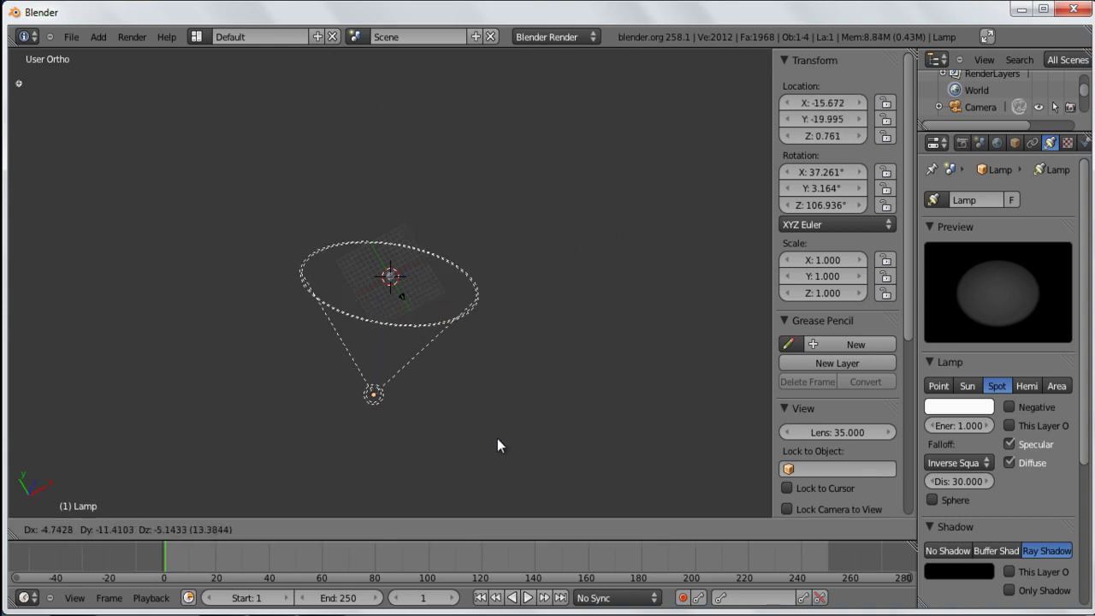
key("Escape")
key("g")
key("Escape")
middle_click_drag(411, 333, 416, 297)
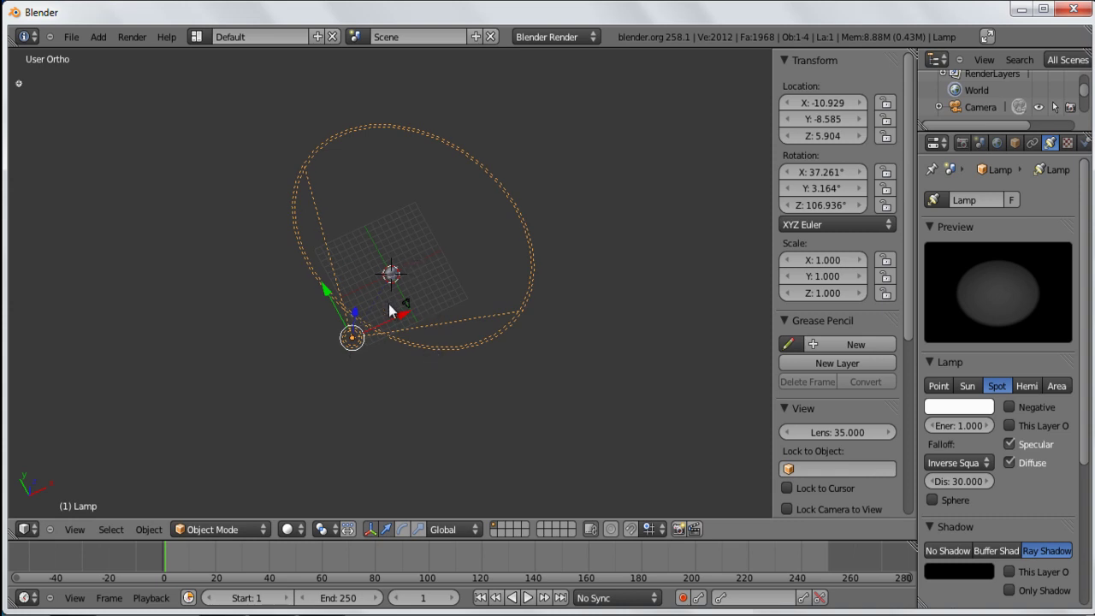
key("g")
key("Escape")
key("g")
key("Escape")
middle_click_drag(333, 352, 373, 341)
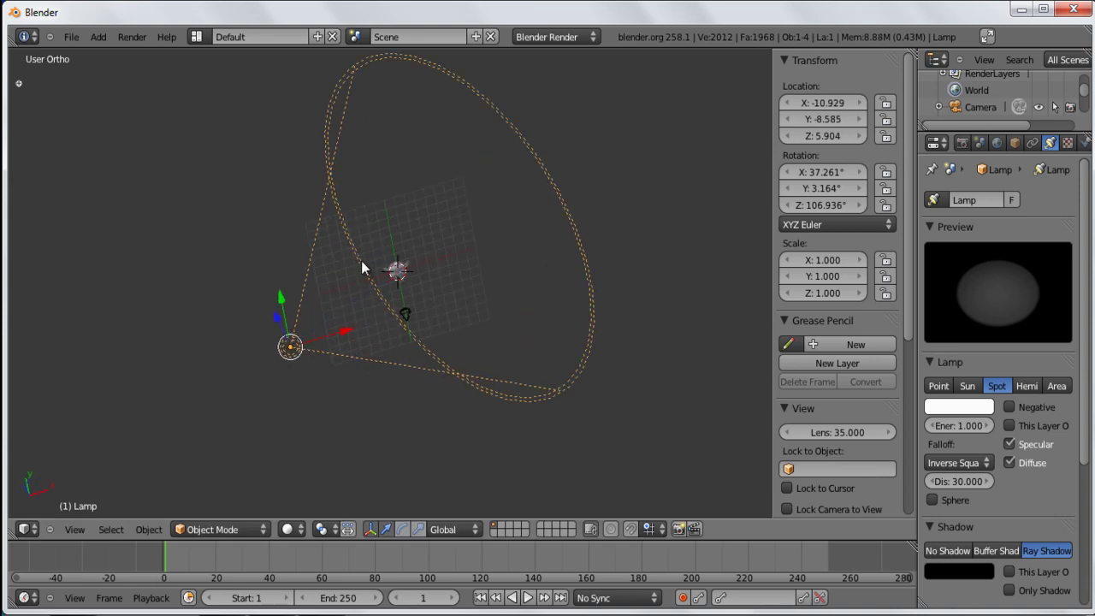
middle_click_drag(362, 259, 706, 377)
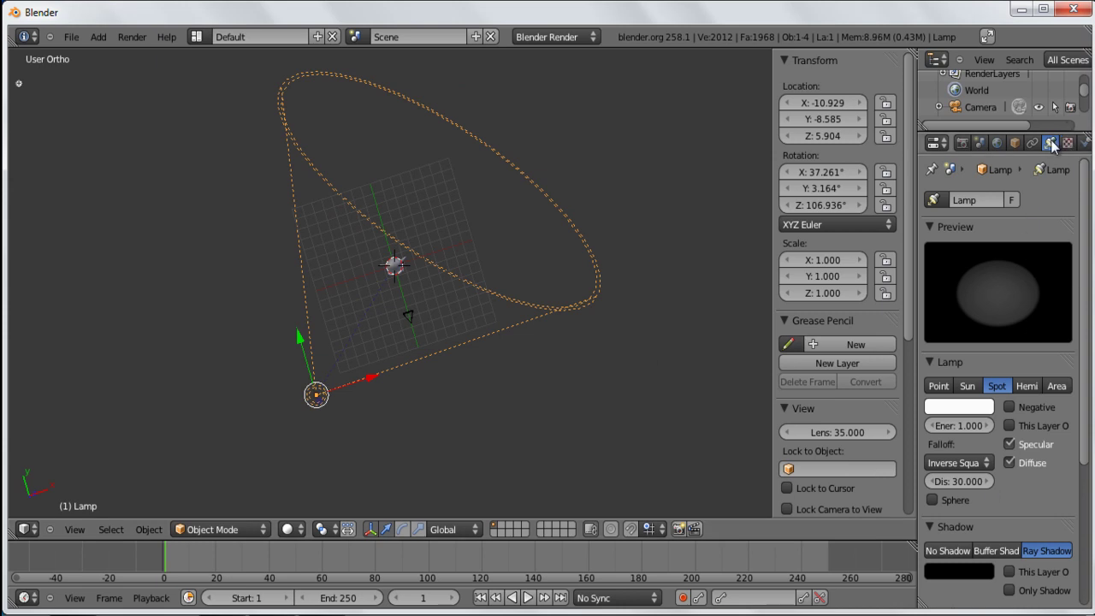
- Switch the spot lamp's shadow type to Buffer Shadow and review its buffer settings
scroll(1049, 323, "down", 1)
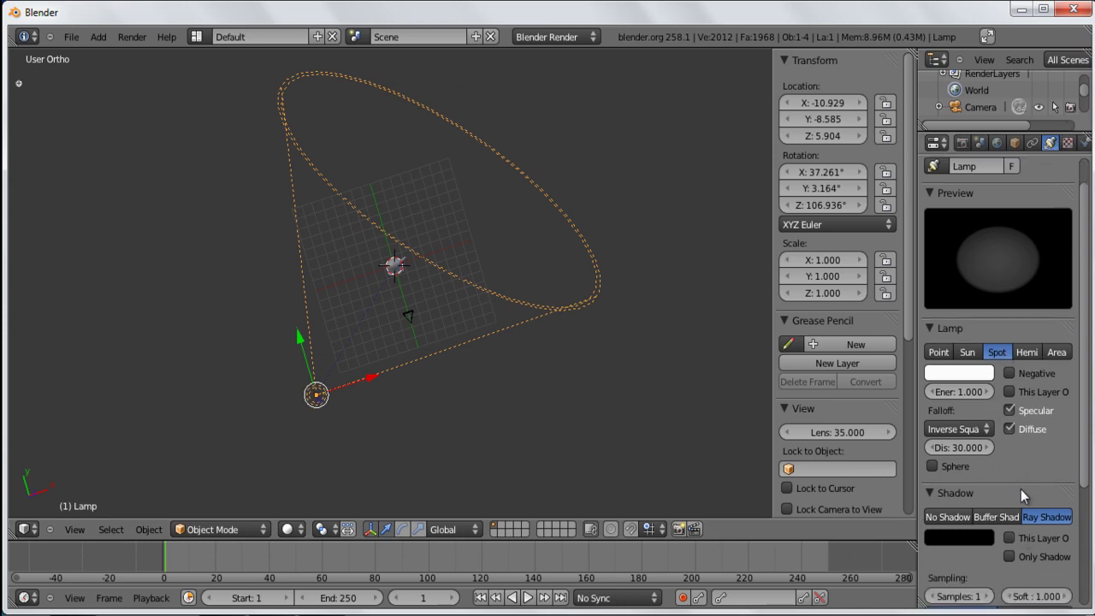
scroll(972, 430, "down", 2)
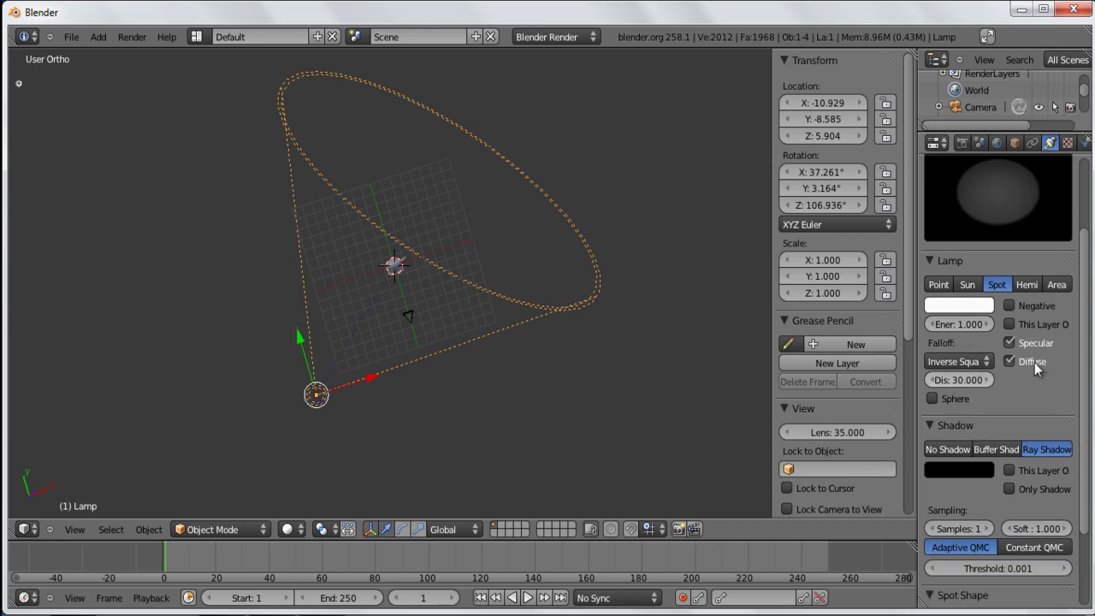
scroll(1044, 477, "down", 1)
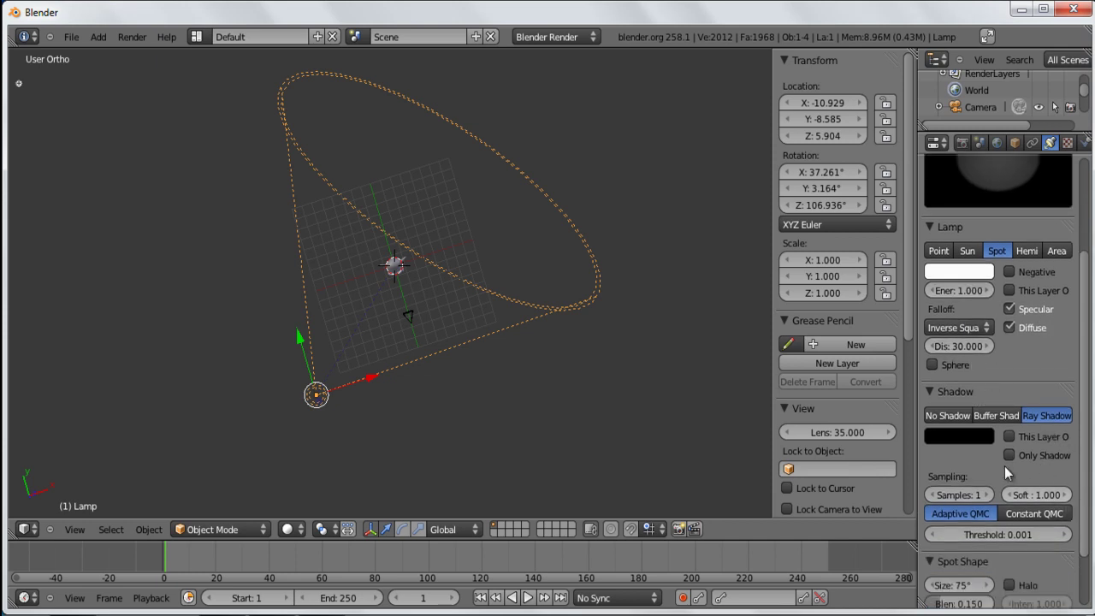
scroll(988, 436, "down", 2)
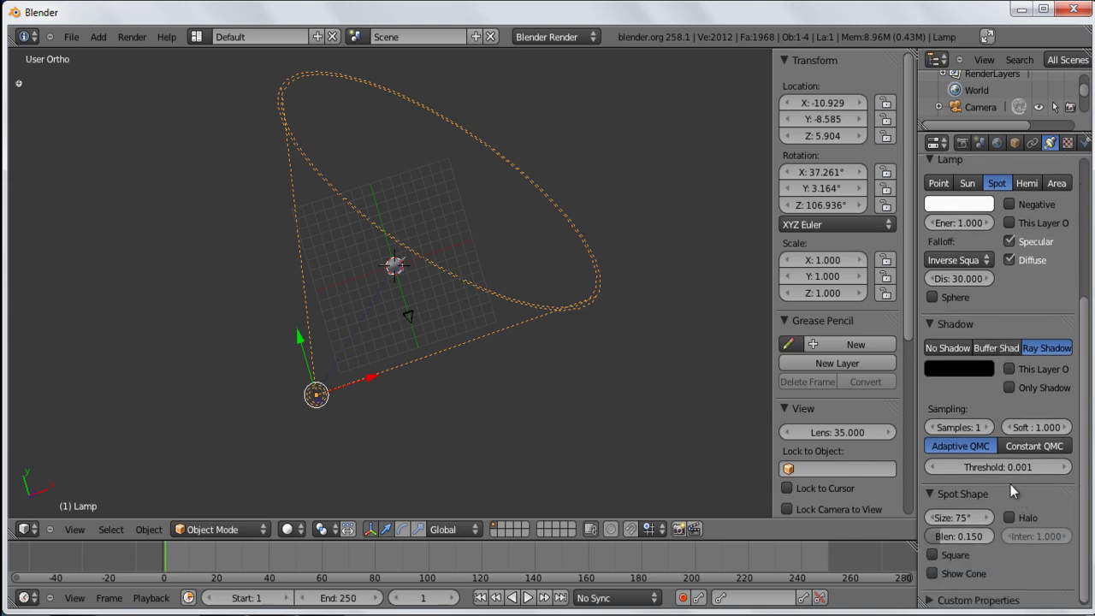
left_click(981, 350)
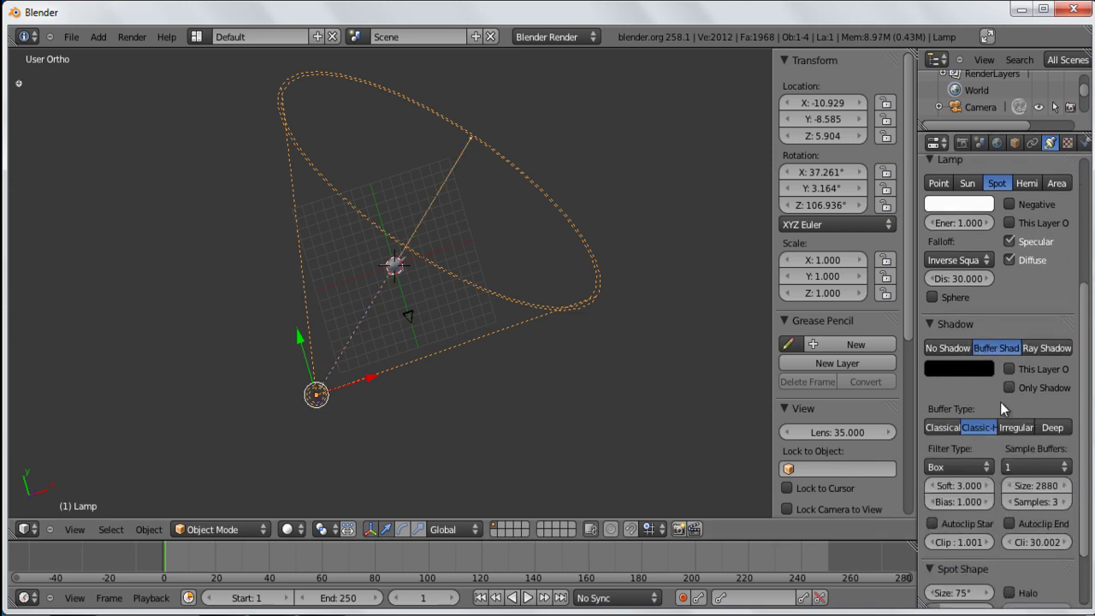
scroll(969, 461, "down", 1)
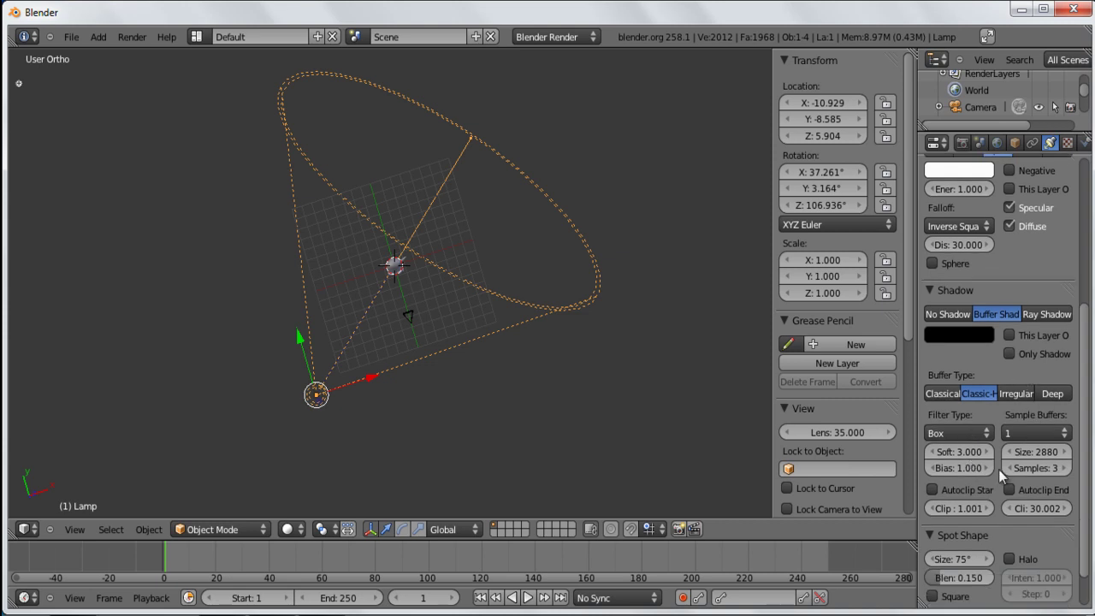
scroll(965, 500, "down", 1)
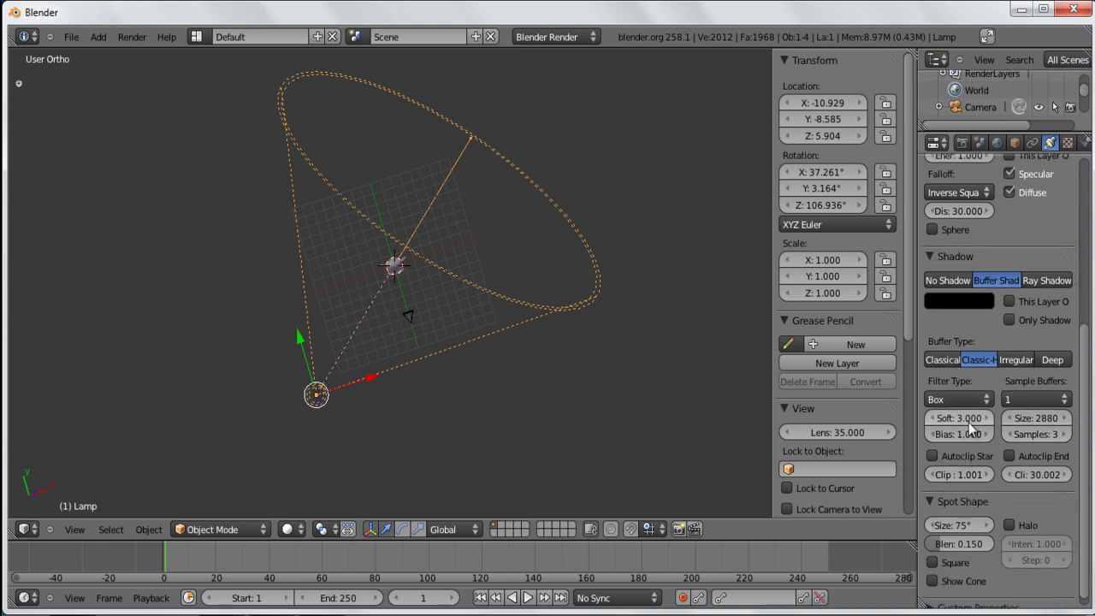
scroll(1036, 491, "down", 1)
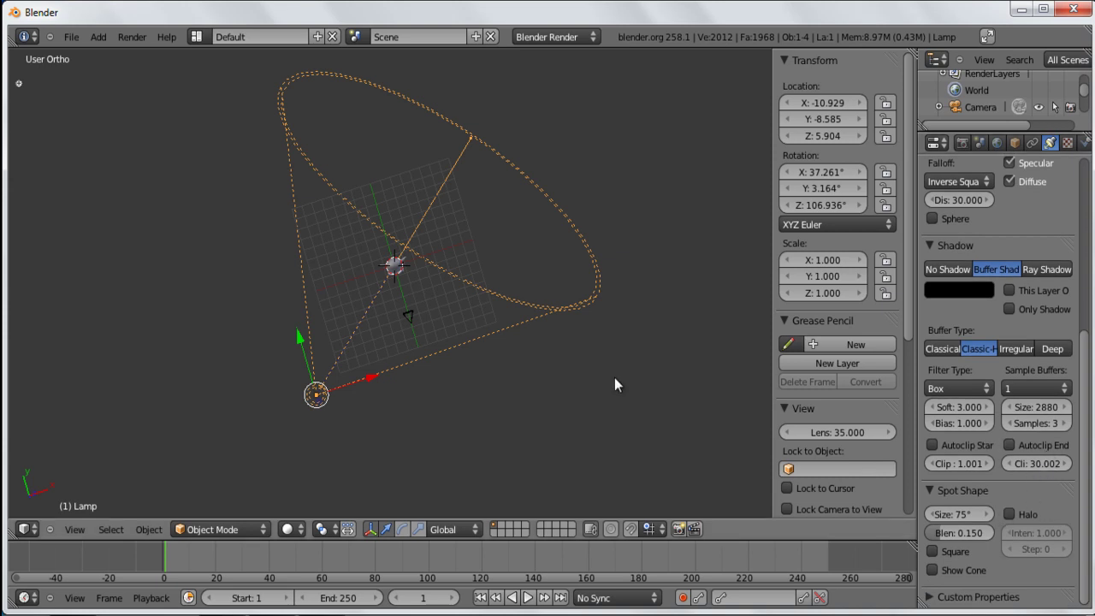
- Narrow the lamp's spot size to about 13.7° so the cone closes around the monkey
key("w")
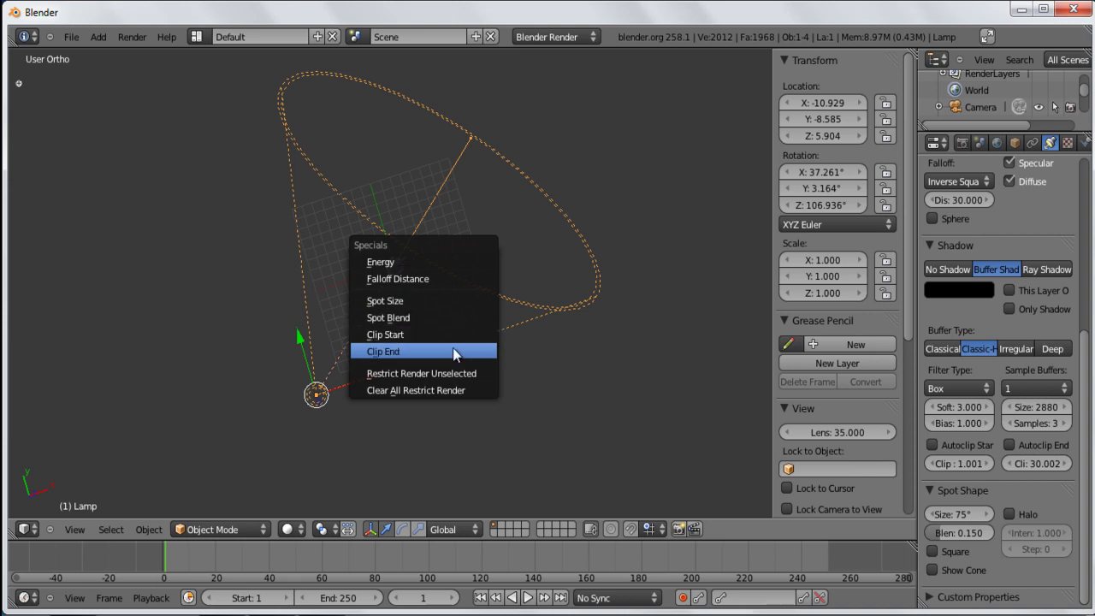
left_click(416, 301)
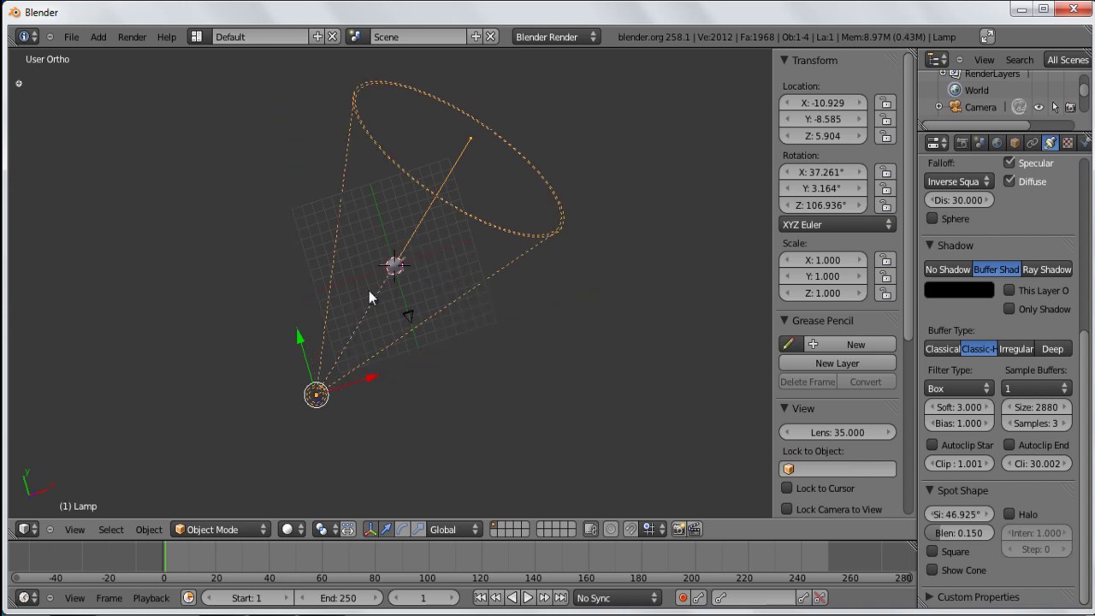
left_click(325, 238)
middle_click_drag(408, 374, 436, 252)
- Set the lamp's shadow clip start to about 9.05 and clip end to about 20.35, just enclosing the monkey
key("w")
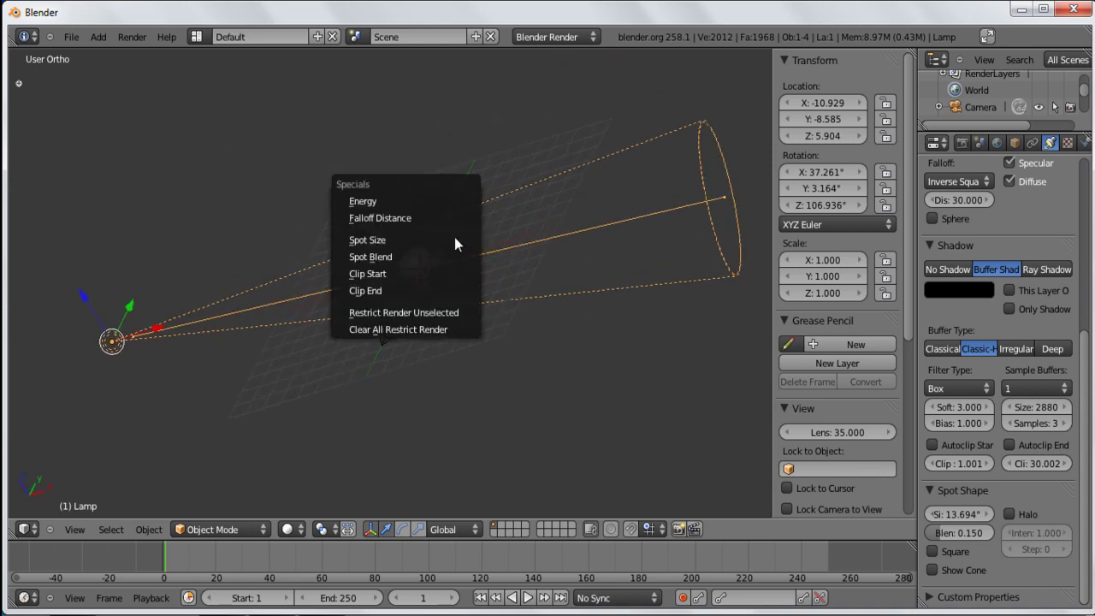
key("Escape")
left_click(582, 274)
key("w")
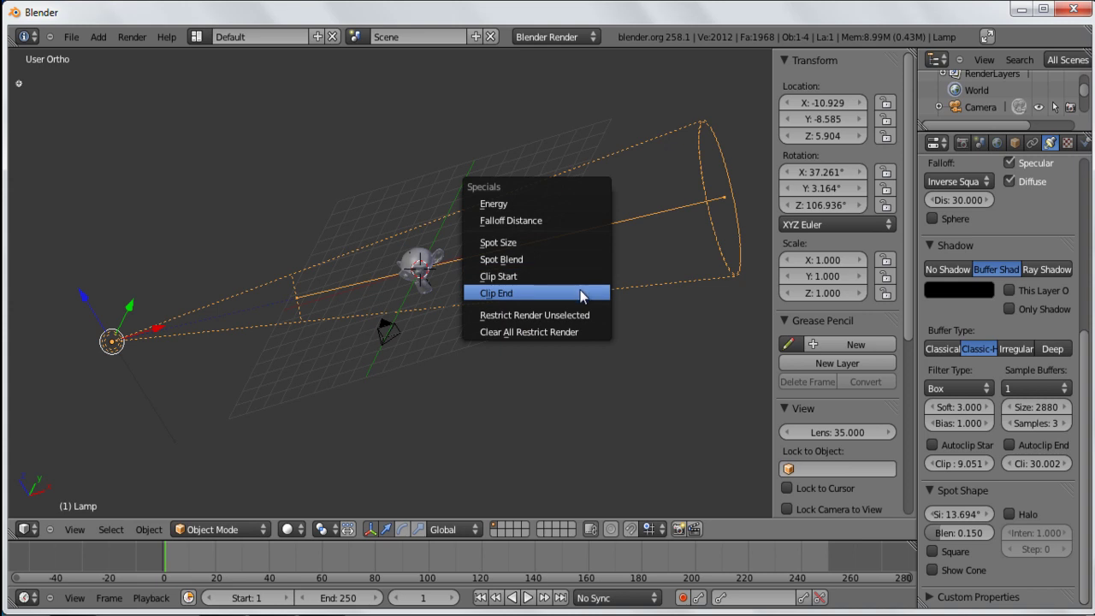
left_click(582, 294)
left_click(424, 291)
middle_click_drag(424, 291, 543, 283)
- Try lengthening the spot lamp's falloff distance to about 33.4
key("w")
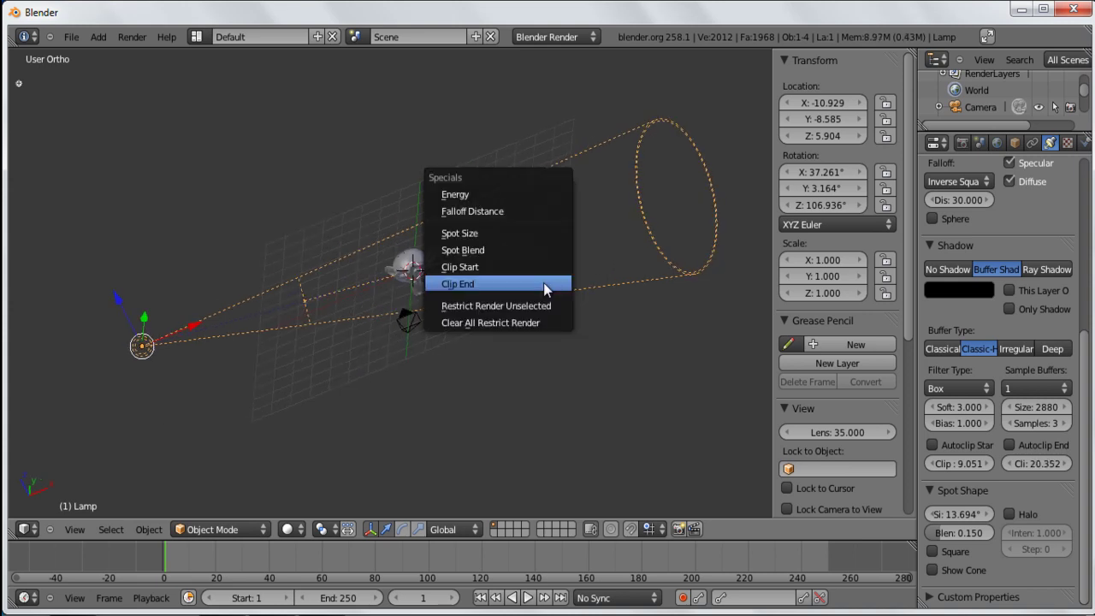
left_click(530, 211)
left_click(535, 220)
scroll(976, 425, "up", 4)
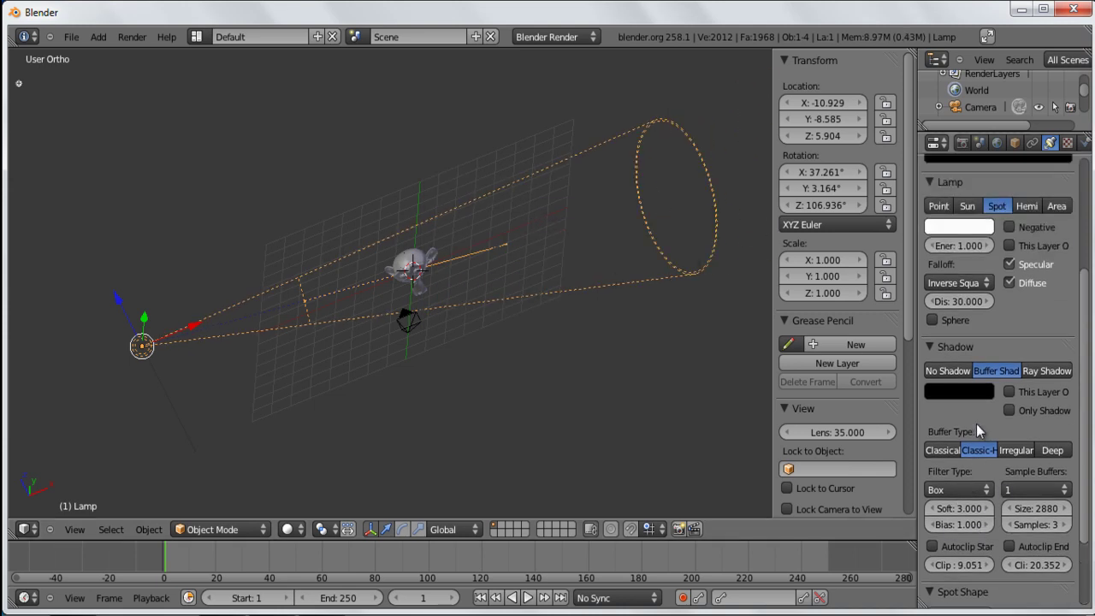
key("w")
left_click(504, 264)
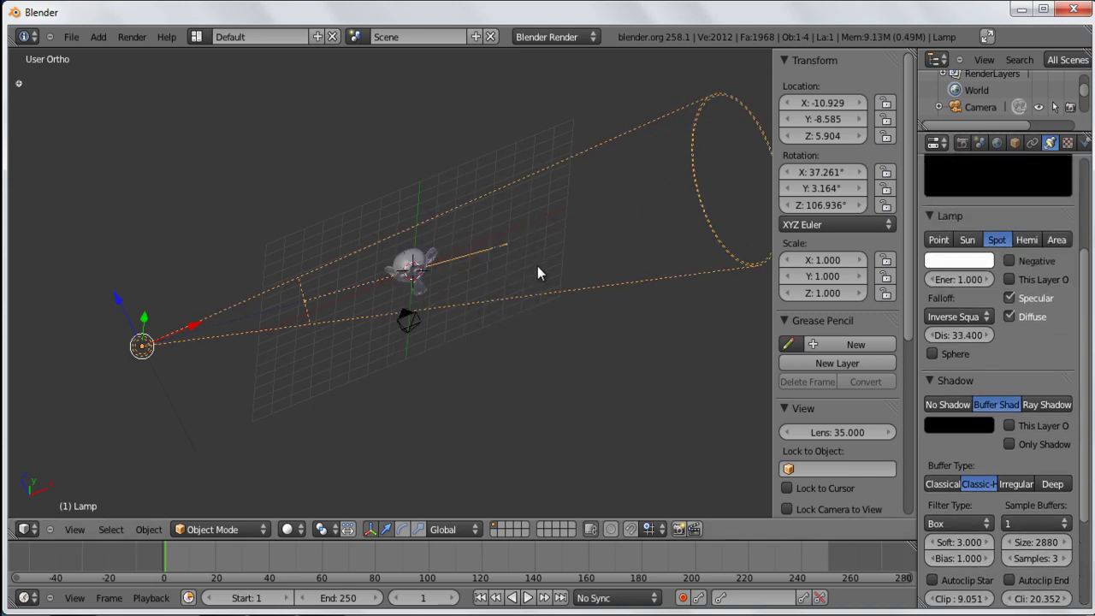
left_click(559, 262)
- Shorten the spot lamp's falloff distance to 24.3 so the cone ends a little beyond the monkey
key("w")
left_click(585, 231)
left_click(479, 243)
middle_click_drag(422, 264, 480, 332)
key("w")
left_click(507, 286)
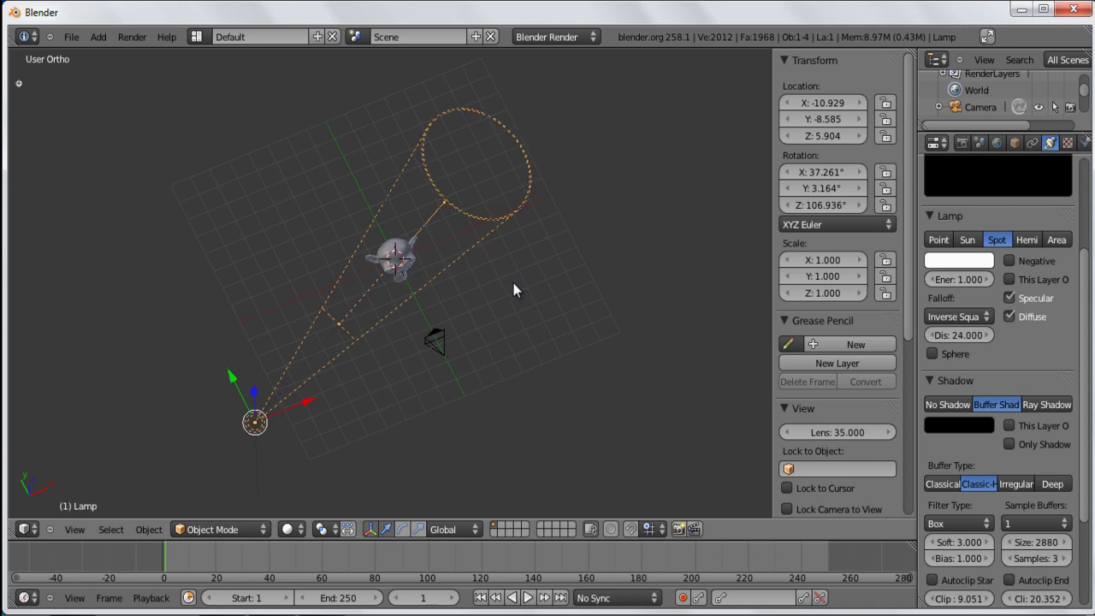
left_click(699, 308)
middle_click_drag(699, 308, 521, 294)
- Increase the lamp's spot blend to soften the edge of the light cone
key("w")
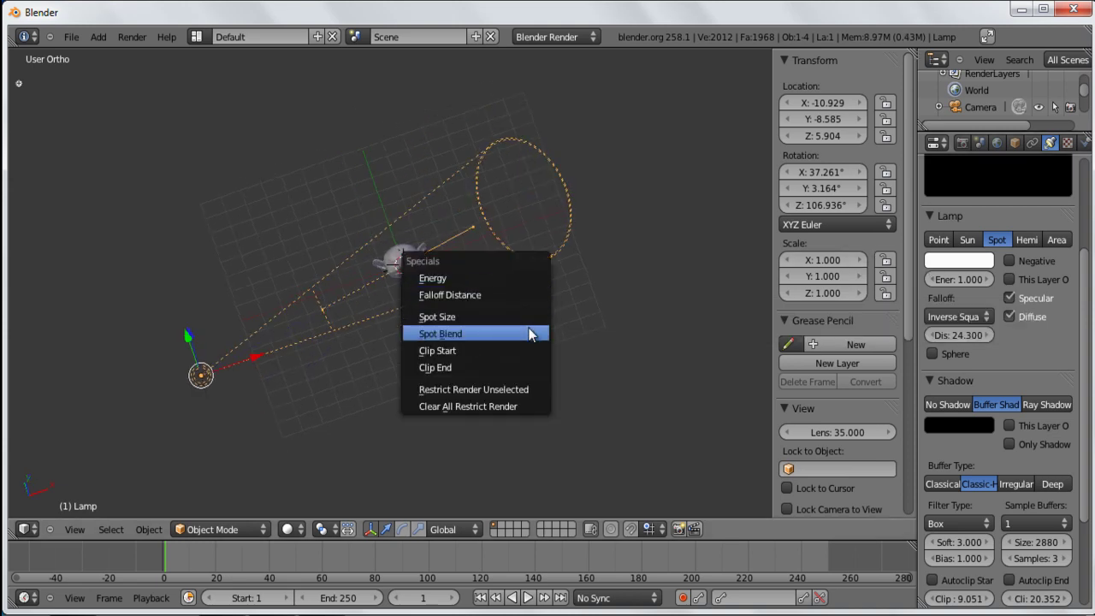
left_click(529, 333)
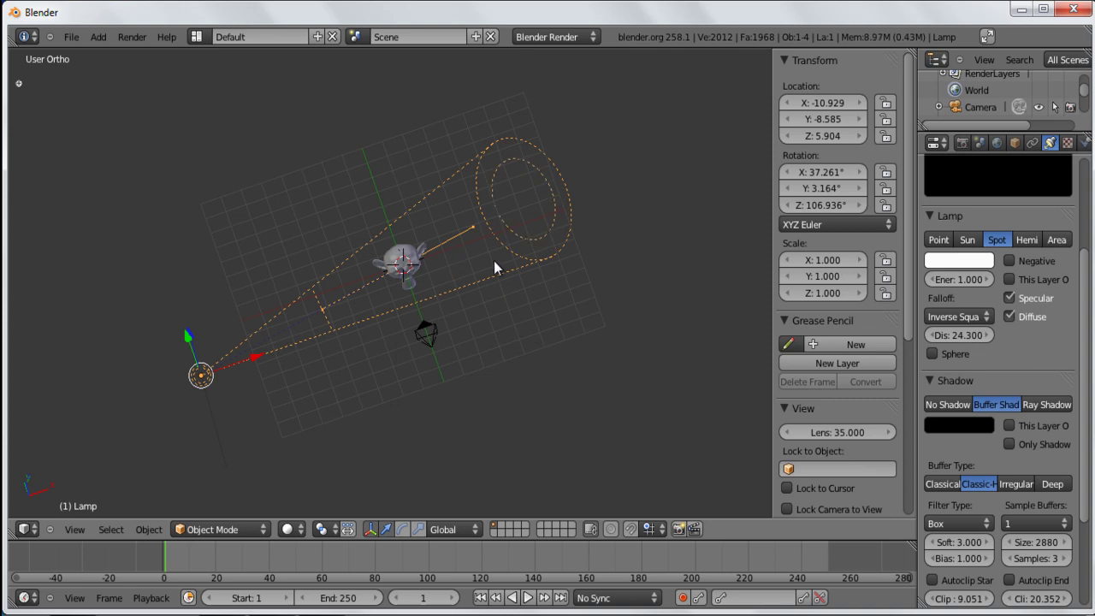
left_click(494, 262)
- Change the spot lamp's falloff type to Inverse Linear
scroll(1008, 272, "up", 4)
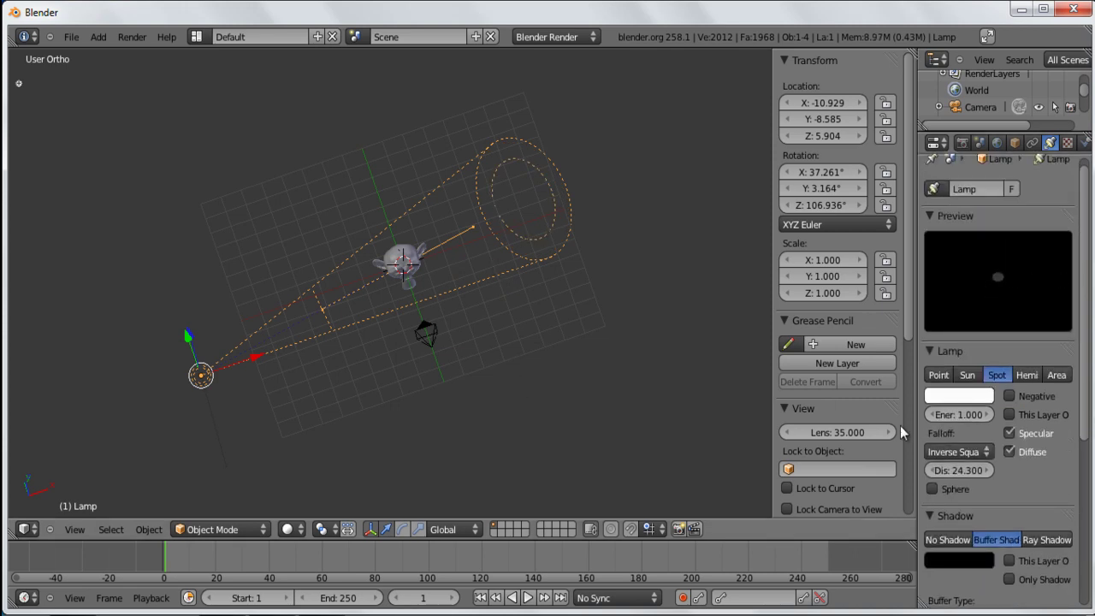
left_click(950, 448)
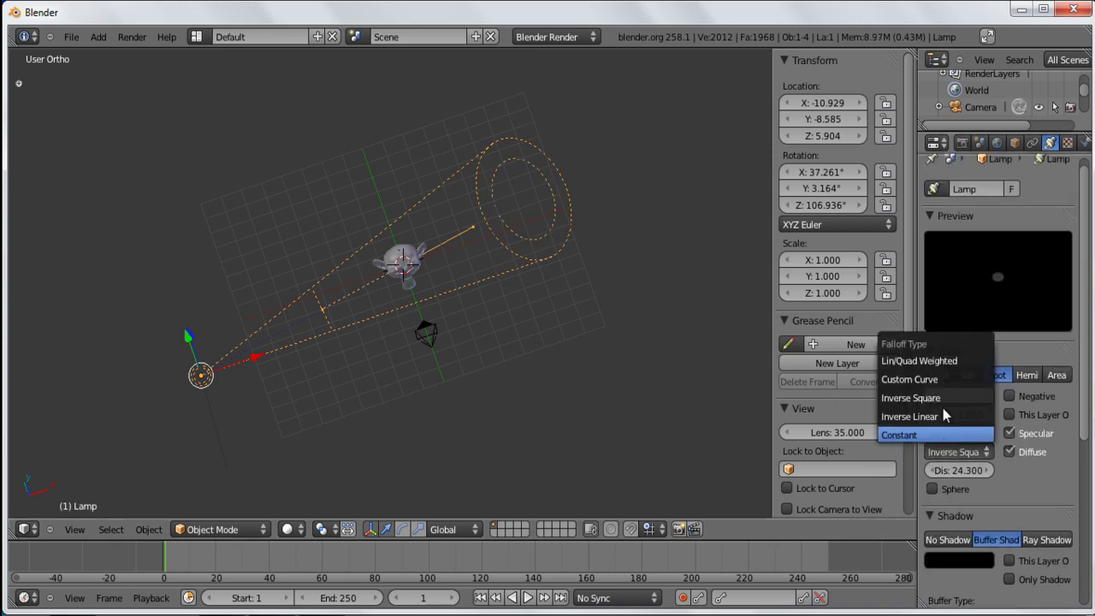
left_click(948, 415)
middle_click_drag(355, 346, 420, 396)
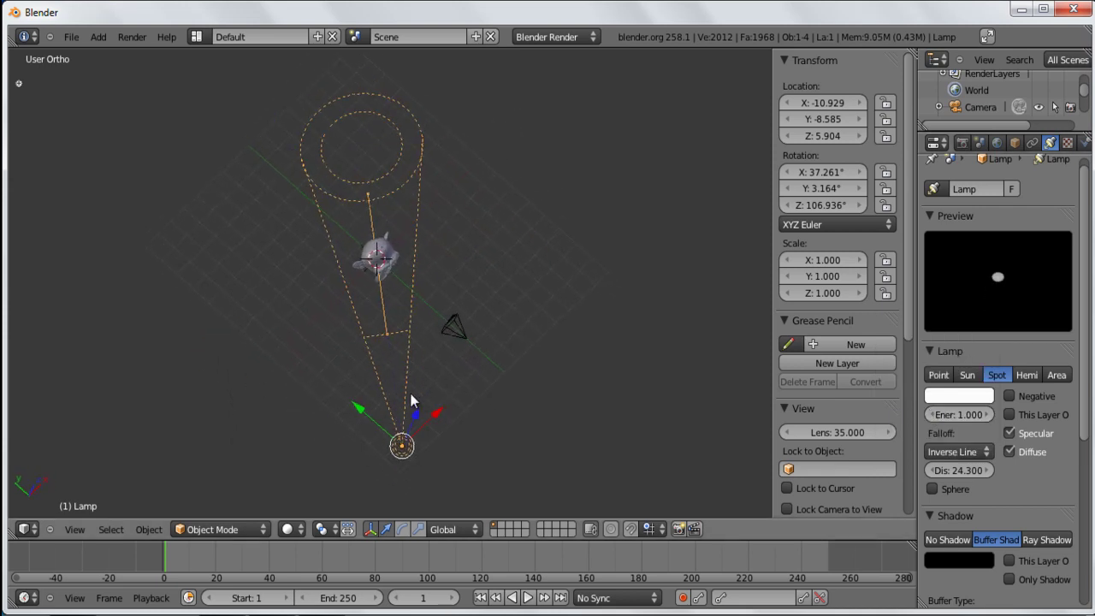
- Save the file as Tuto.blend in the E:\tuto.com folder and render the monkey through the camera
key("KP_0")
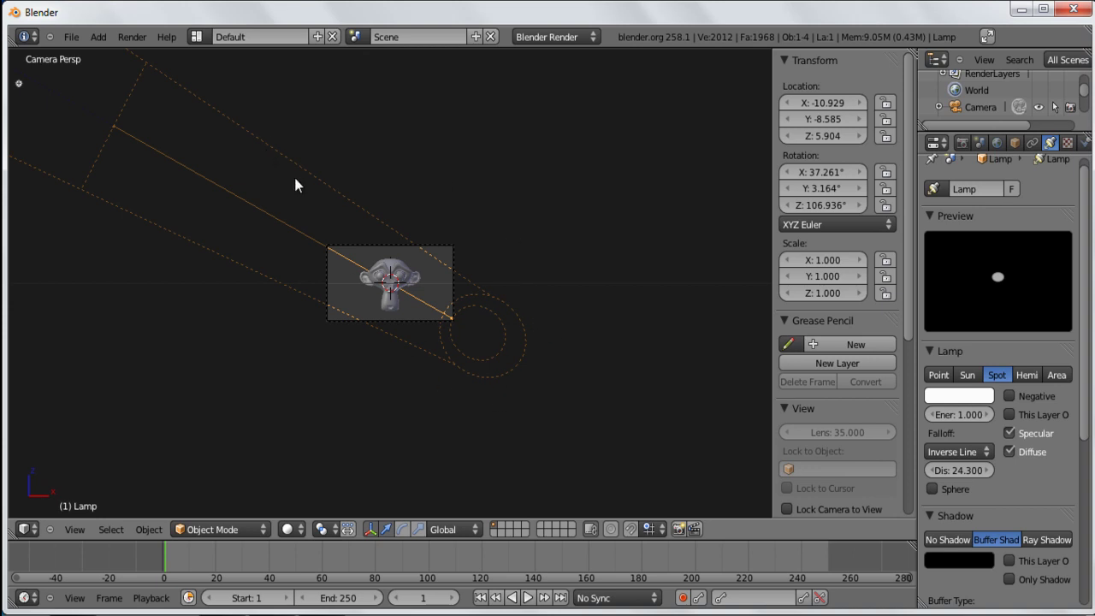
key("ctrl+s")
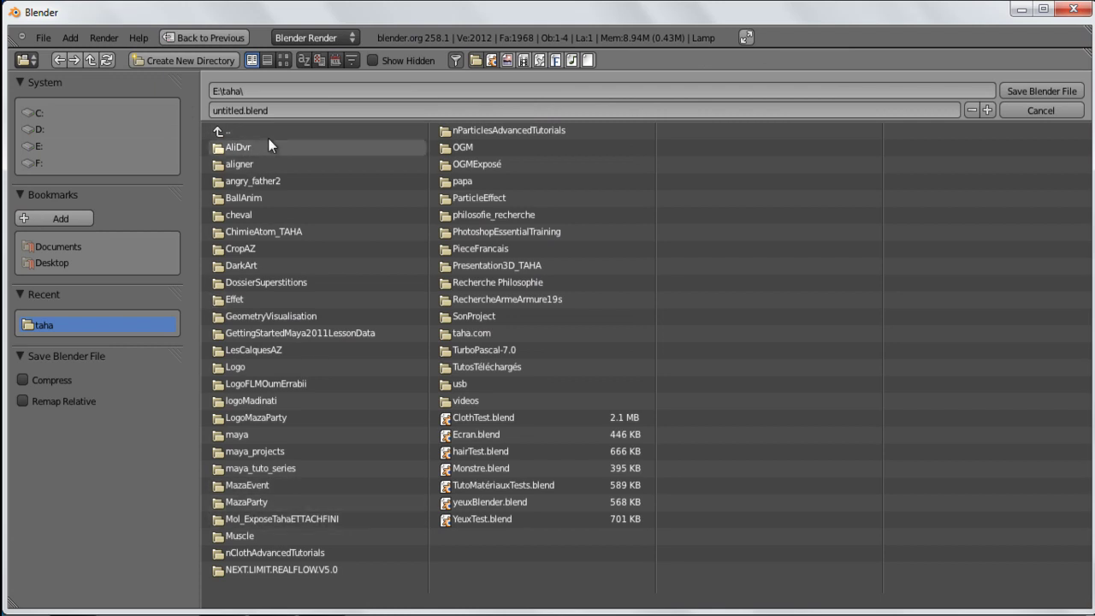
left_click(34, 147)
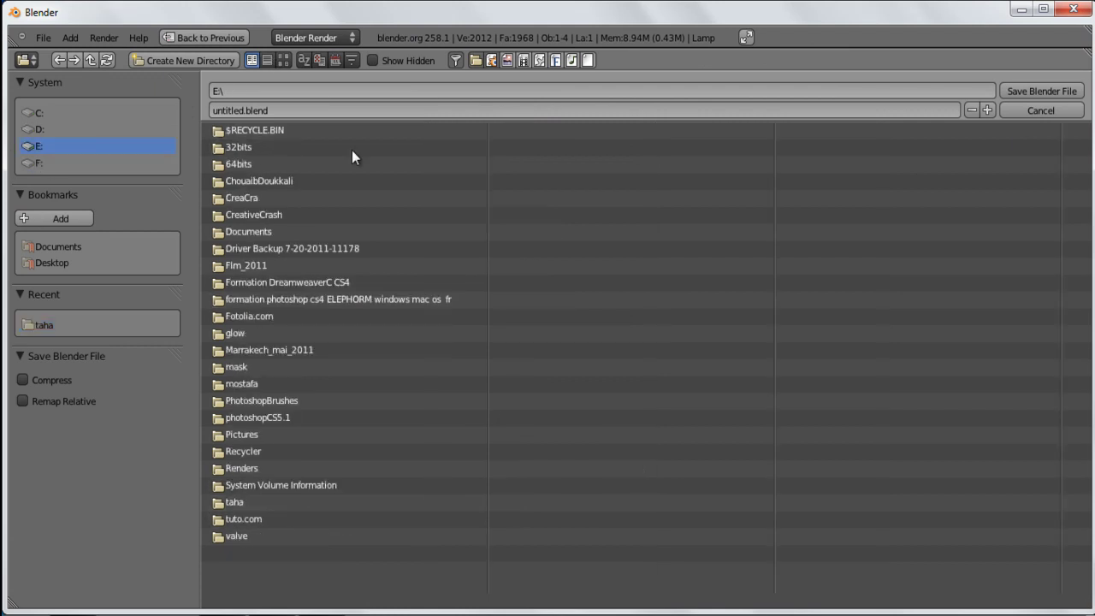
left_click(263, 514)
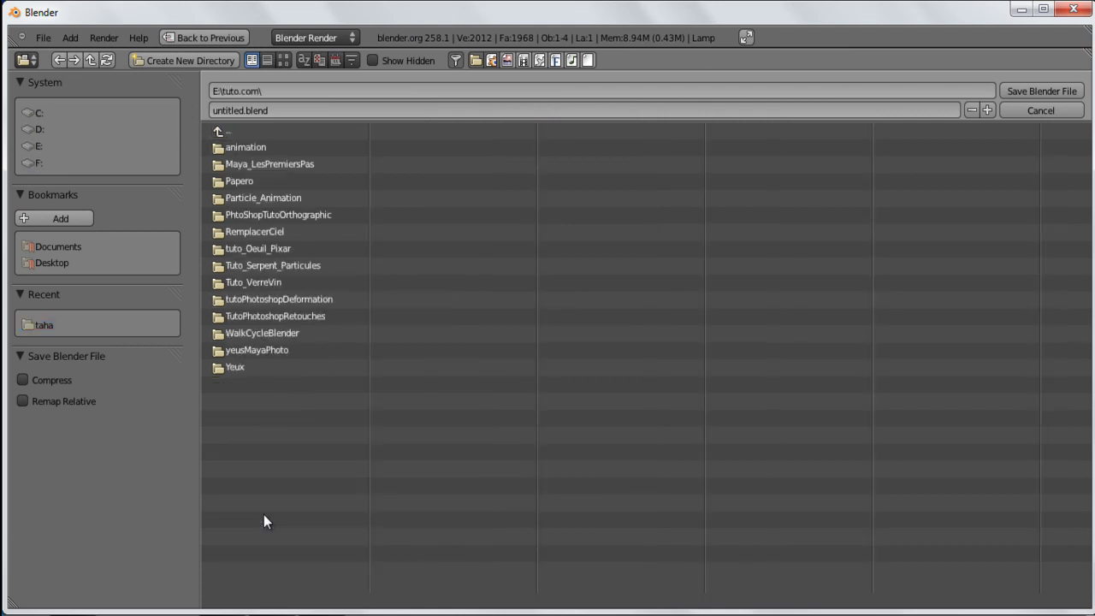
left_click(270, 106)
type("Tuto")
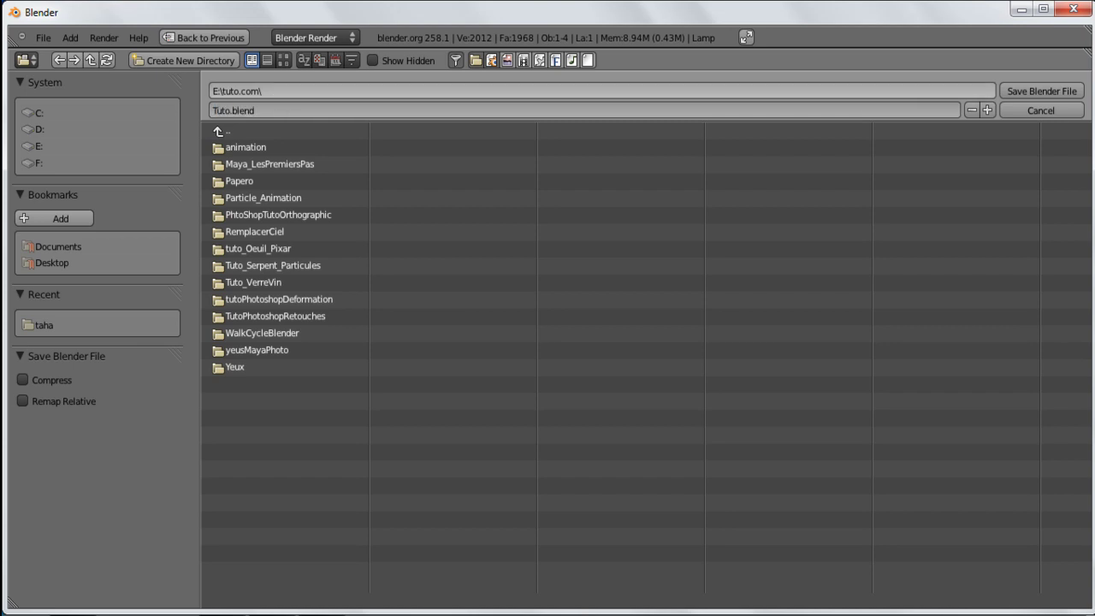
left_click(1018, 90)
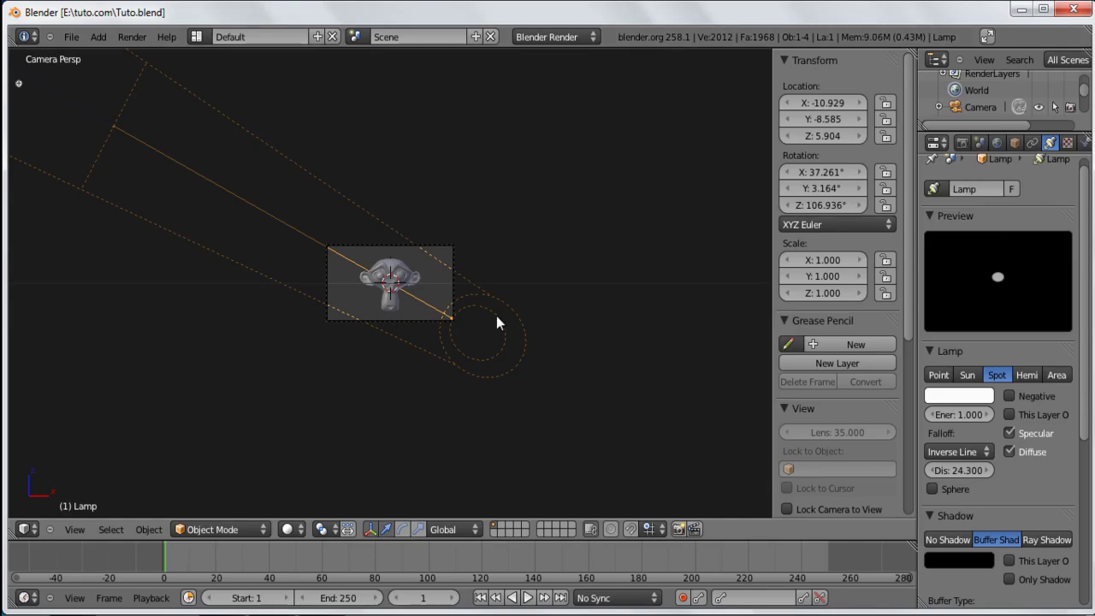
key("F12")
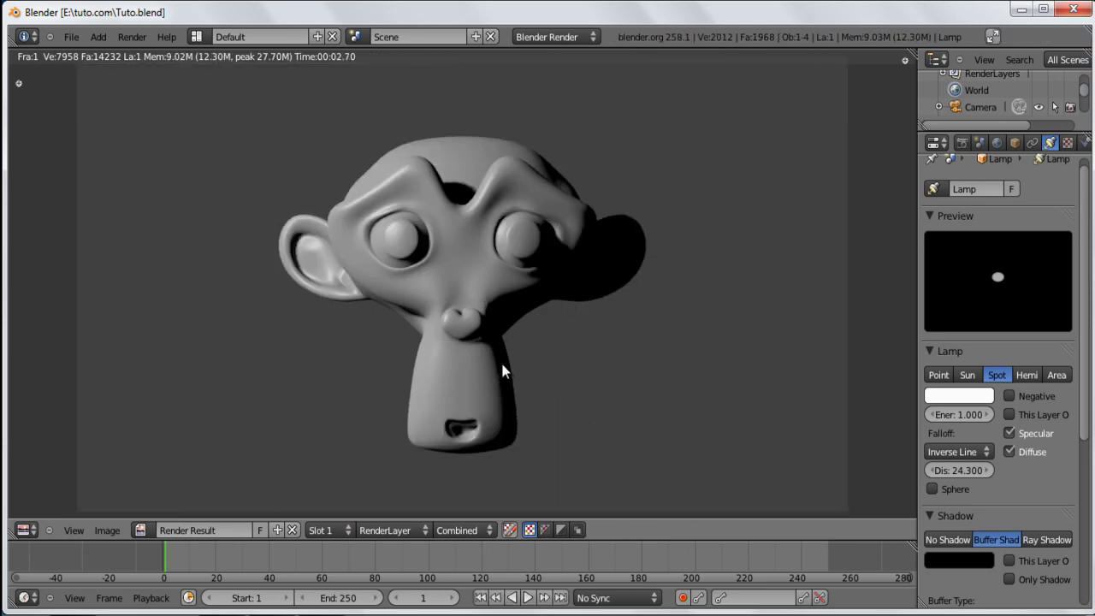
- Try the Inverse Square falloff on the spot lamp in a test render and return it to Inverse Linear
left_click(984, 451)
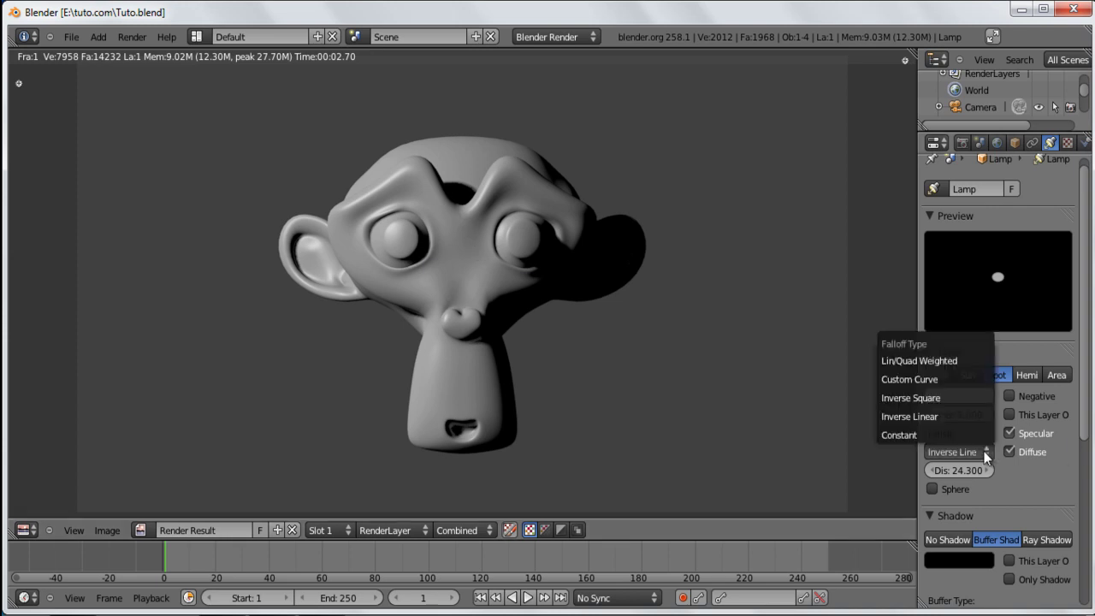
left_click(964, 400)
key("F12")
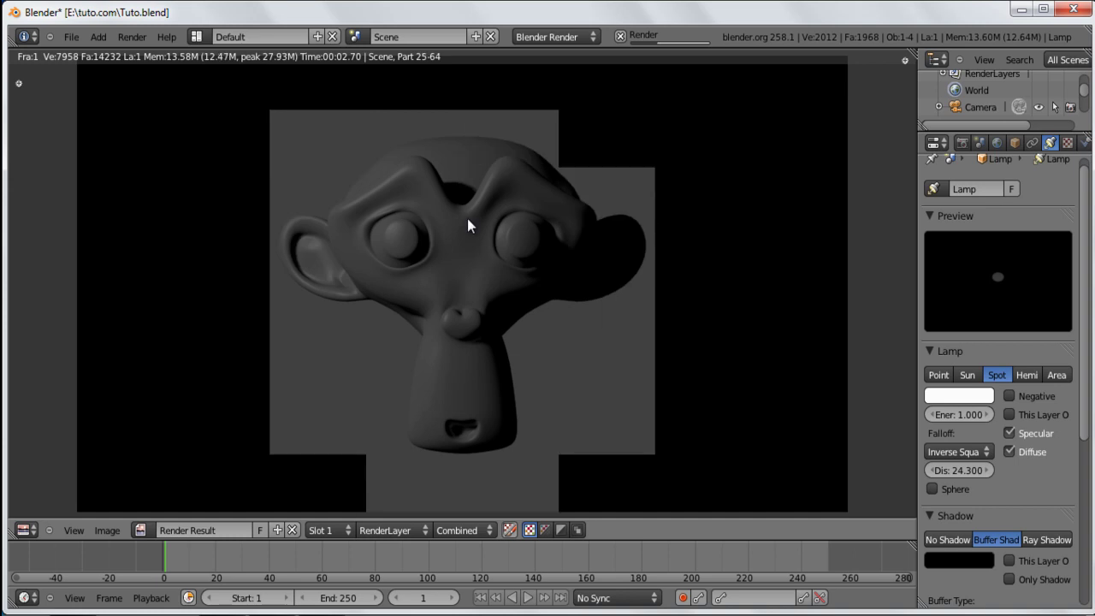
left_click(956, 449)
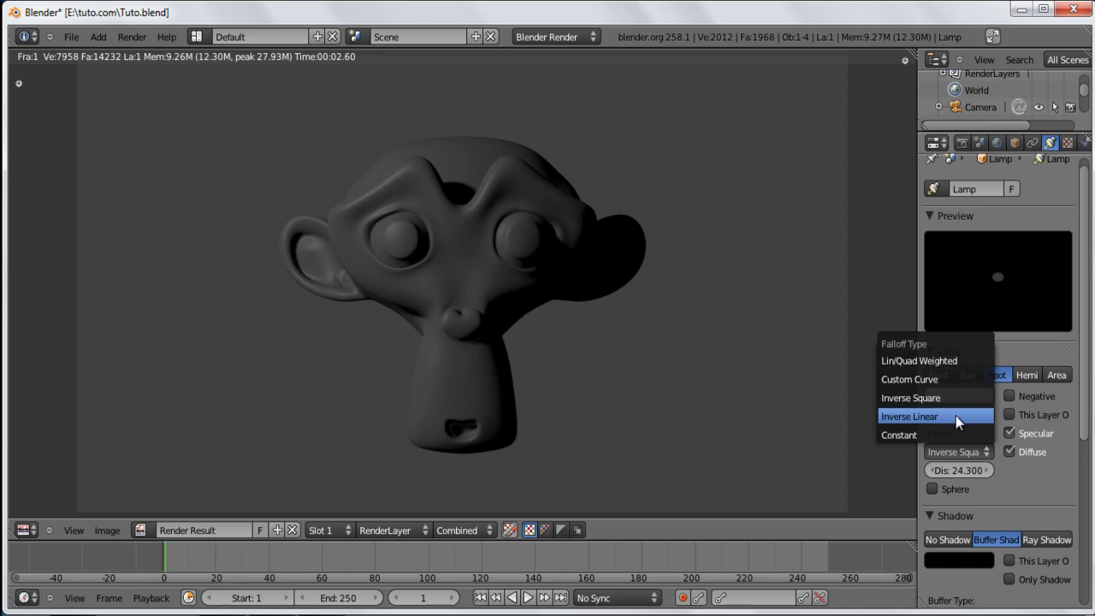
left_click(919, 416)
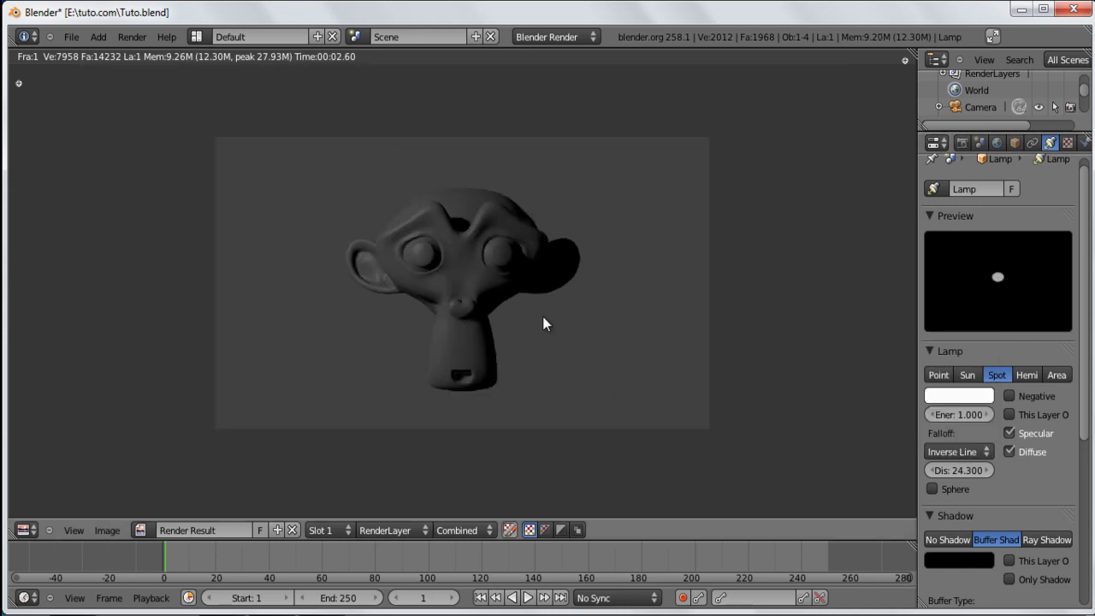
key("Escape")
- Duplicate the spot lamp along the X axis to about X 4.75, on the other side of the monkey
middle_click_drag(528, 284, 419, 402)
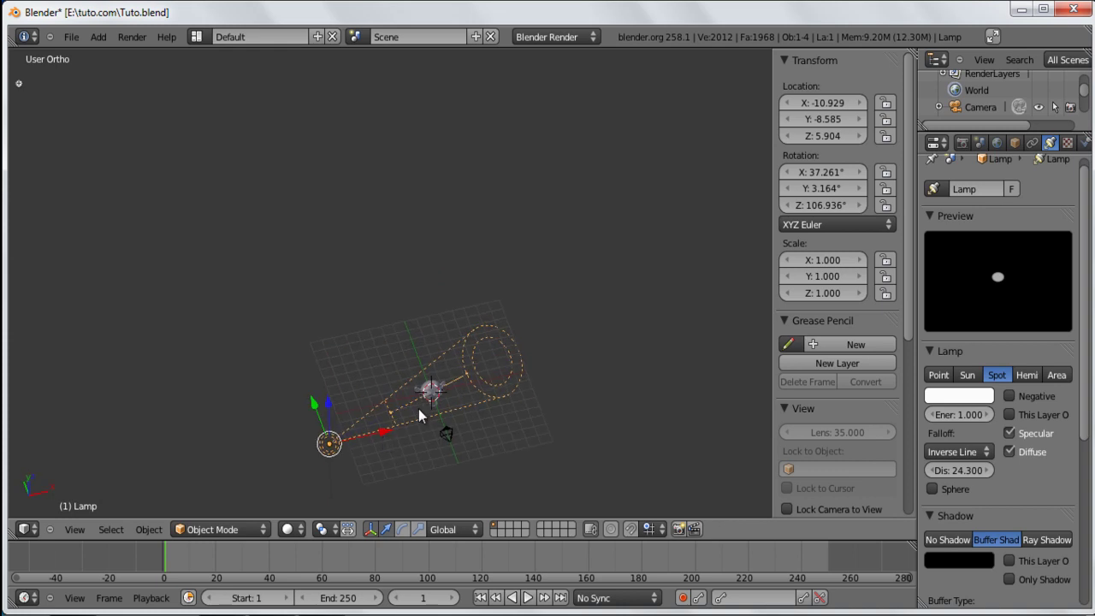
key("shift+d")
key("x")
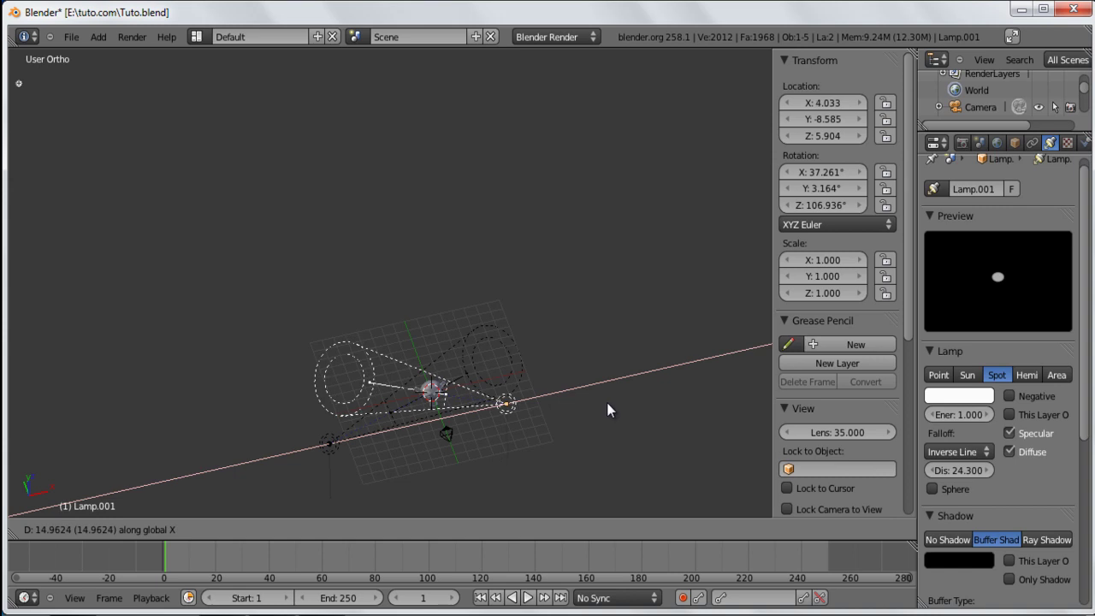
left_click(533, 373)
- Set the duplicated lamp's energy to 0.5 with Specular off and render the result
middle_click_drag(438, 359, 464, 397)
middle_click_drag(481, 437, 469, 375, "shift")
scroll(481, 432, "up", 3)
middle_click_drag(481, 432, 480, 402, "shift")
left_click(958, 414)
type("0.5")
key("Return")
left_click(1010, 433)
key("F12")
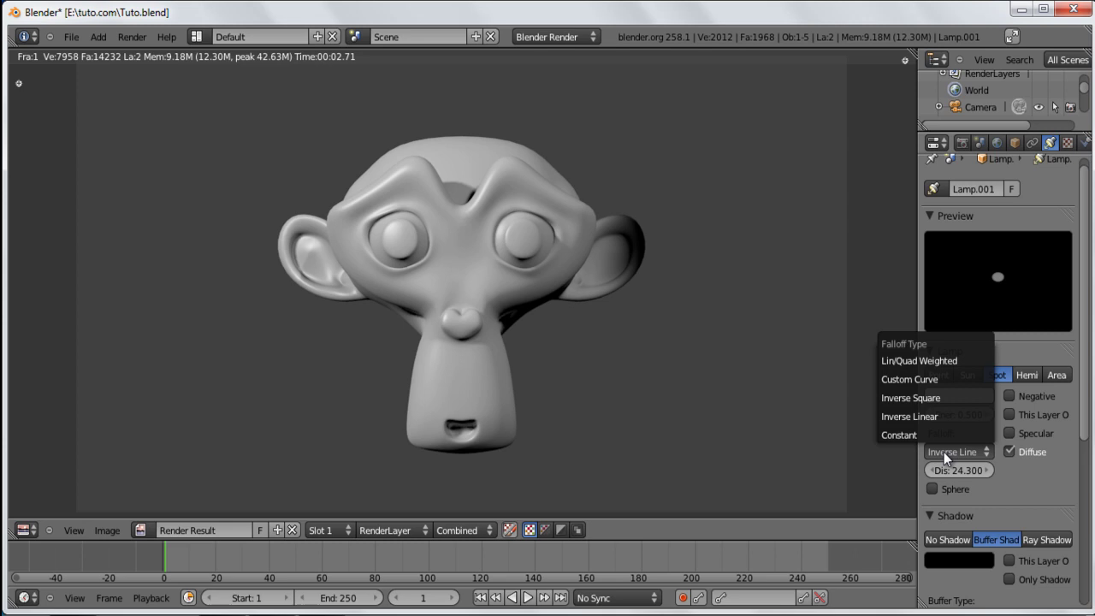
- Change the duplicated lamp's falloff to Inverse Square and render again
left_click(930, 399)
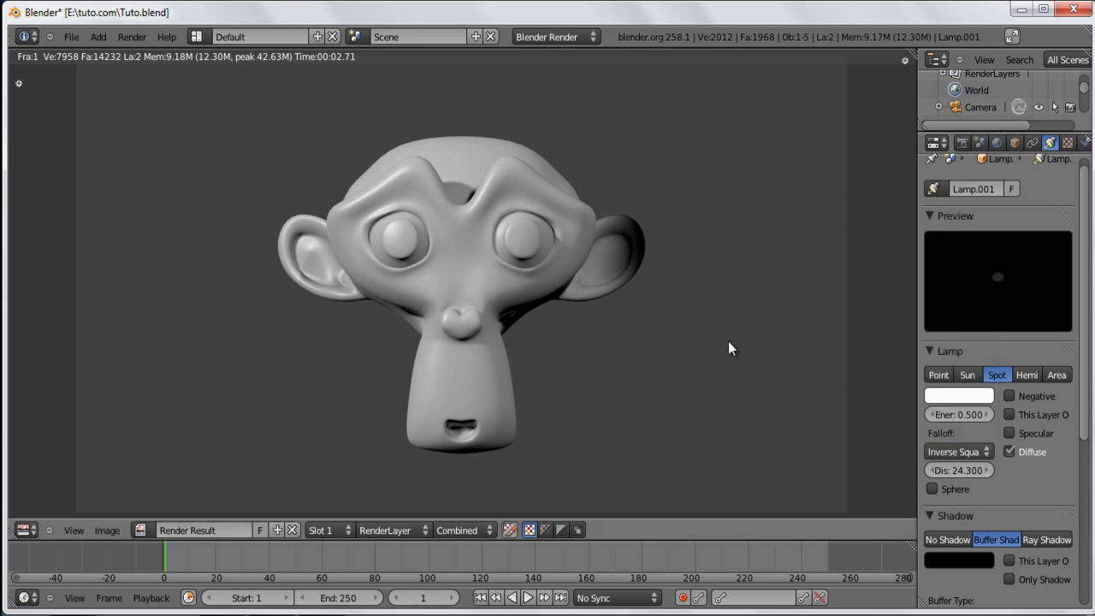
key("F12")
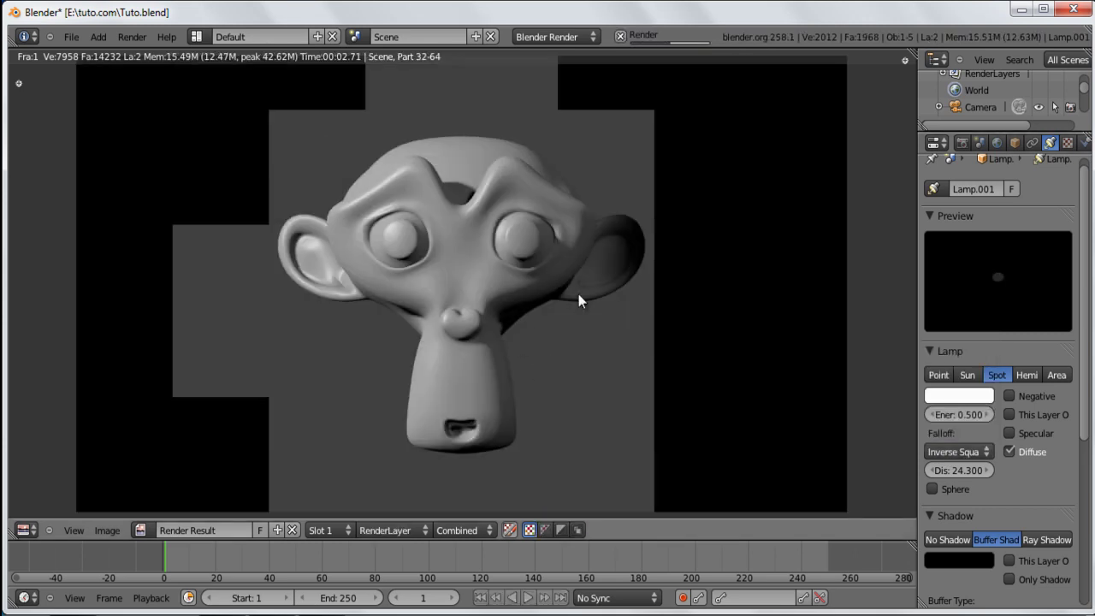
key("Escape")
- Duplicate the original spot lamp in place and clear the copy's location to the world origin
middle_click_drag(628, 238, 406, 390)
right_click(405, 494)
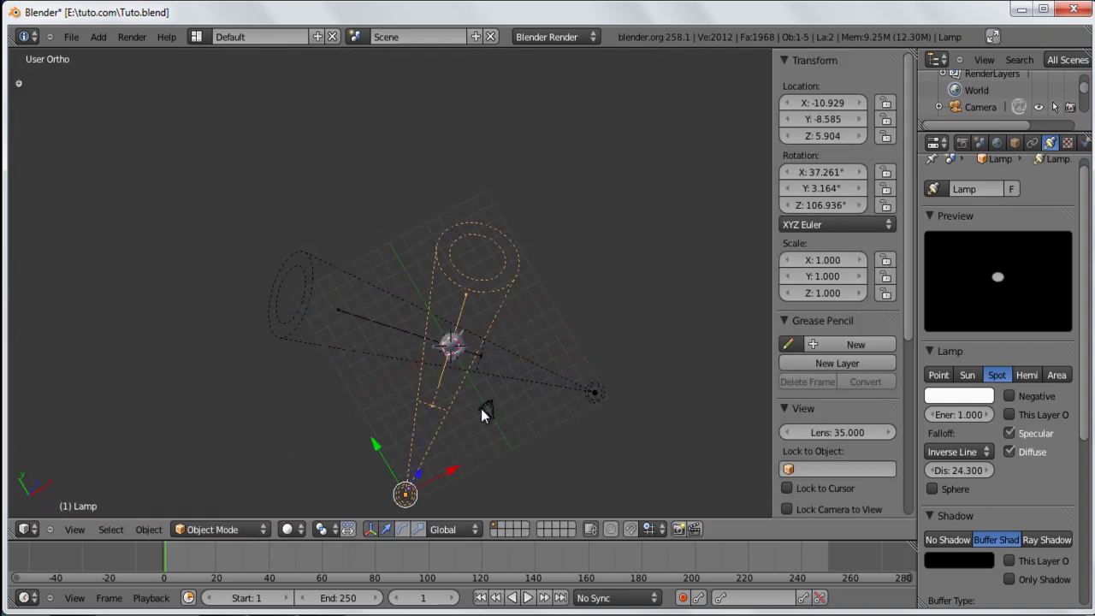
key("shift+d")
right_click(474, 373)
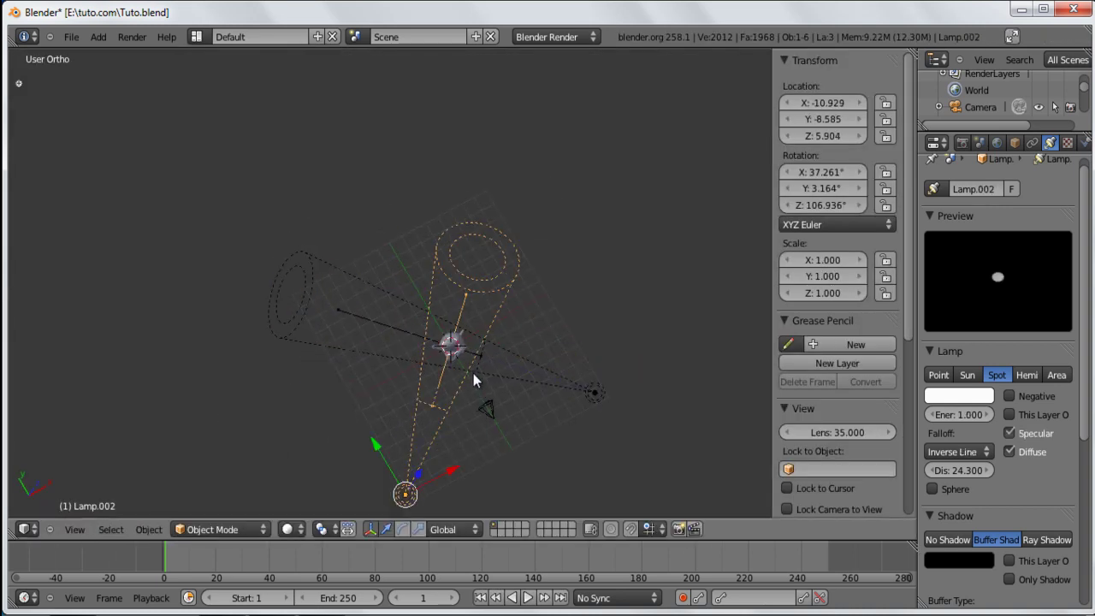
key("alt+g")
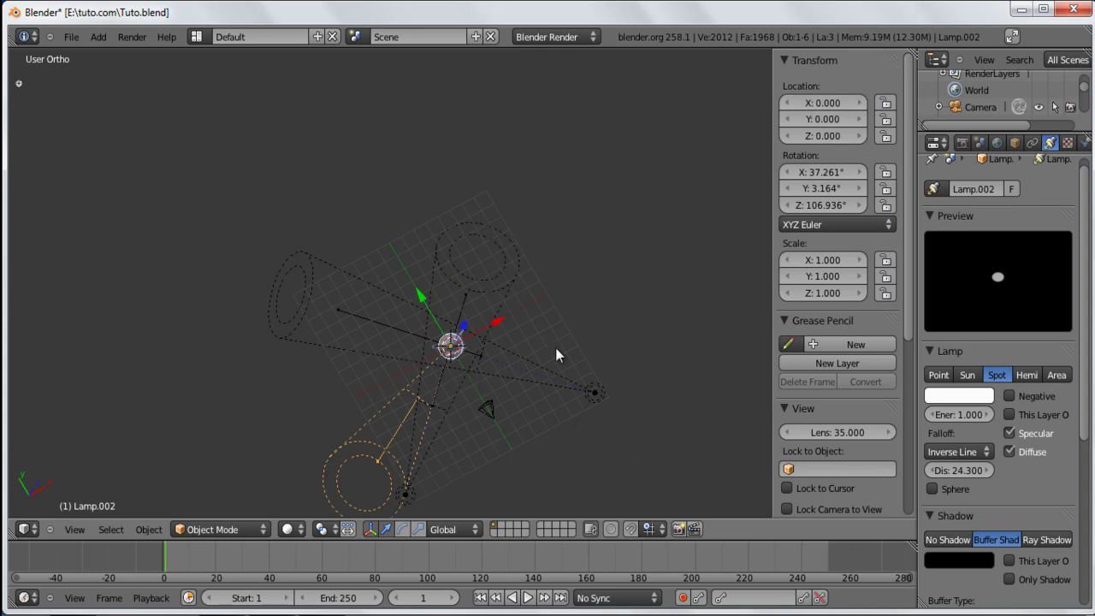
- Move the third lamp along the Y axis to a spot well behind the monkey and render the scene
middle_click_drag(585, 324, 496, 360)
mouse_move(513, 396)
middle_mouse_down()
mouse_move(547, 322)
mouse_move(564, 382)
mouse_move(501, 402)
middle_mouse_up()
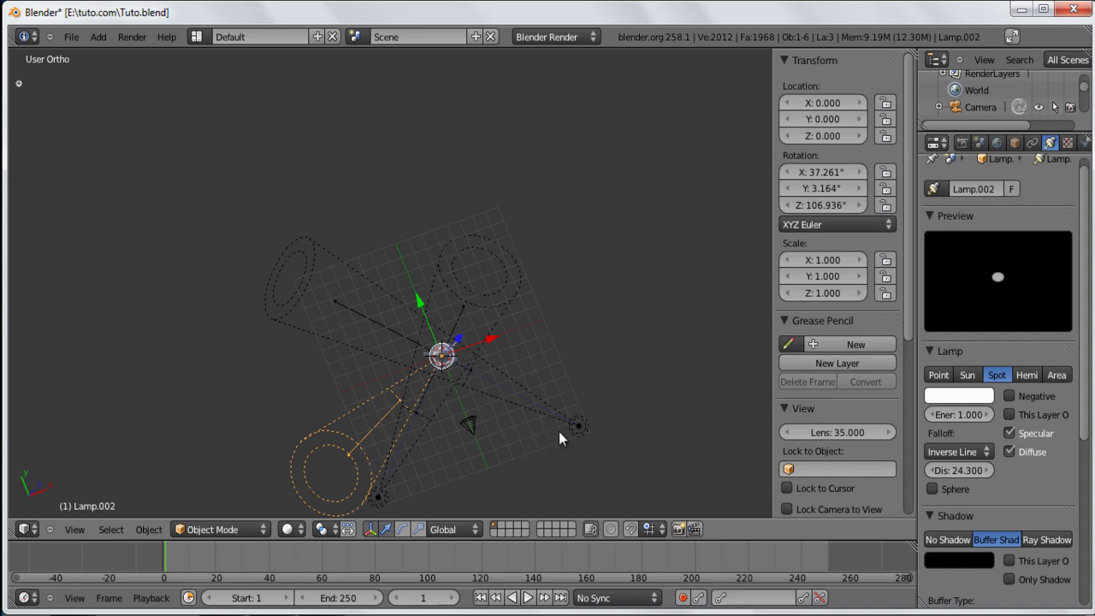
key("g")
key("y")
left_click(466, 279)
middle_click_drag(466, 279, 342, 316)
key("F12")
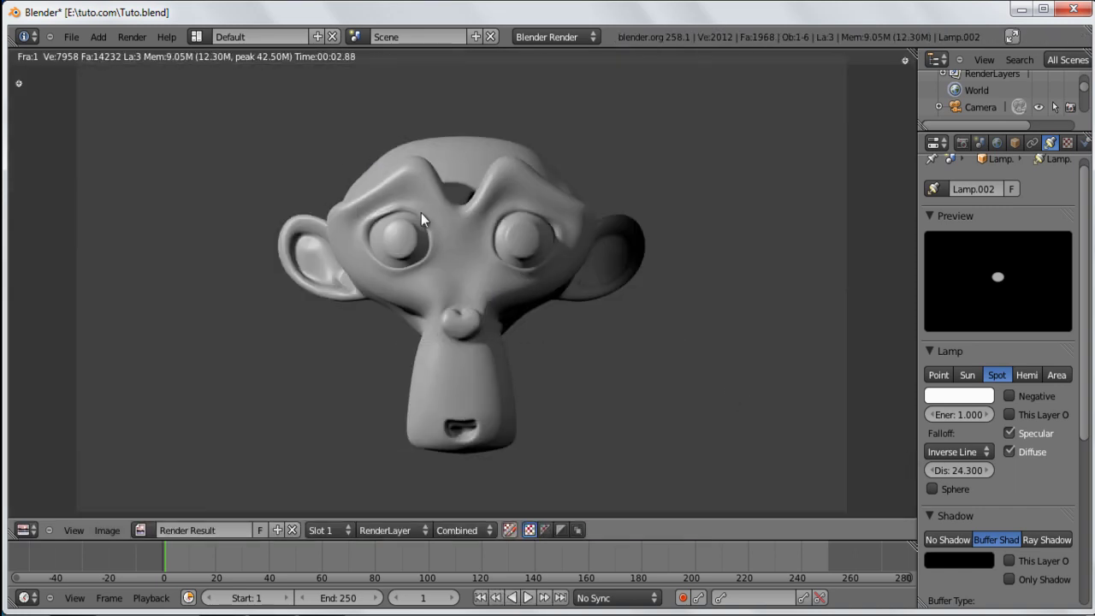
- Move the third lamp along the Y axis closer behind the monkey, to about Y 7.3
key("Escape")
middle_click_drag(470, 275, 322, 126)
key("g")
key("y")
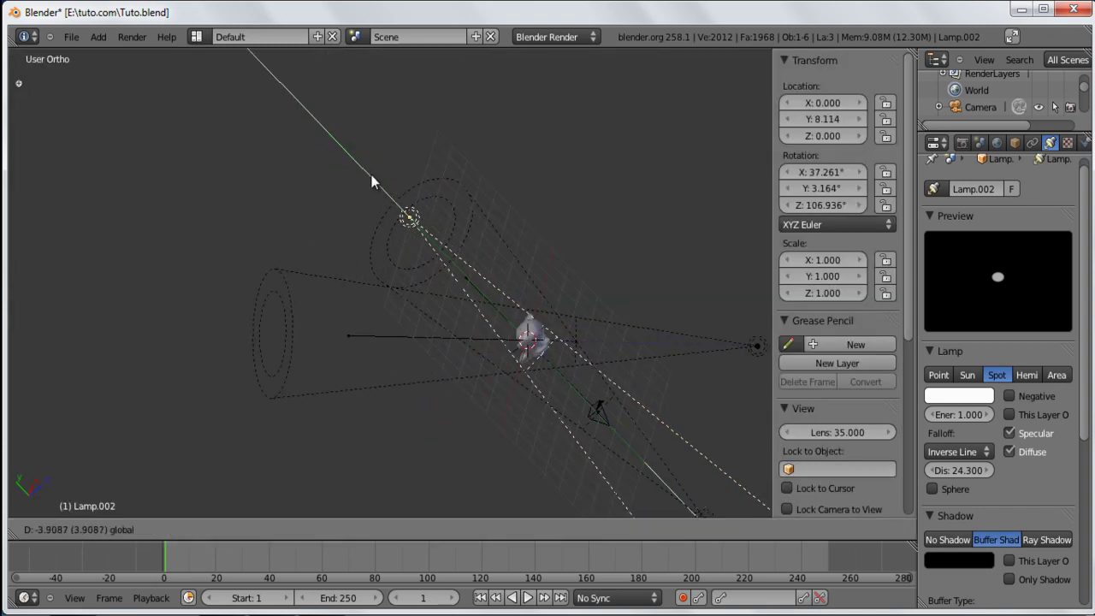
left_click(417, 225)
- Adjust the rear lamp's clip start and clip end so its shadow range brackets the monkey
key("w")
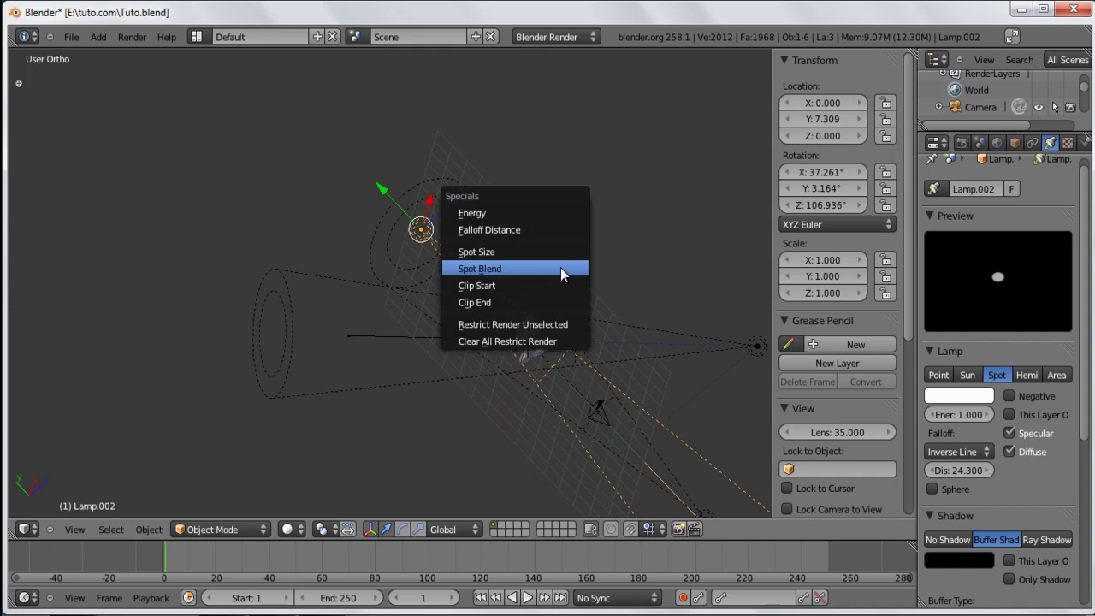
left_click(539, 286)
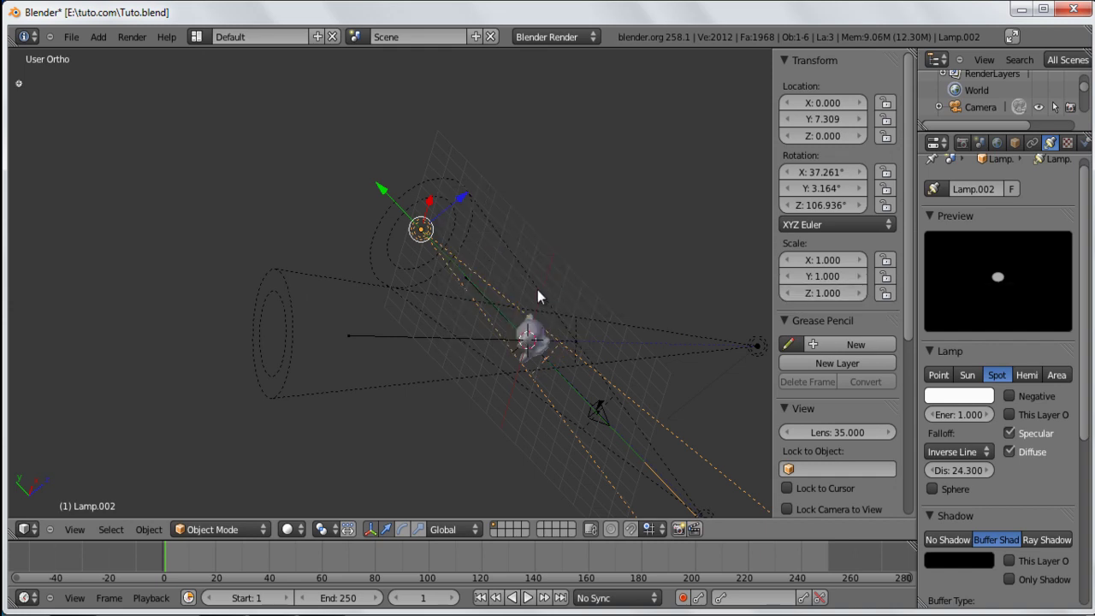
key("w")
left_click(491, 261)
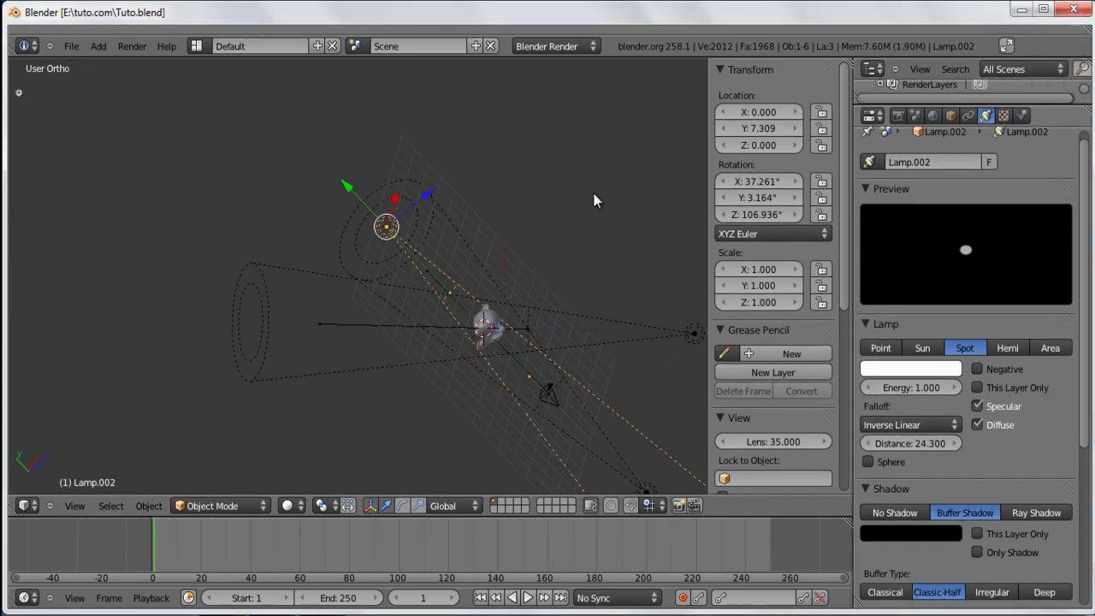
left_click(594, 194)
- Set the lamp behind the monkey to No Shadow
middle_click_drag(541, 324, 427, 128)
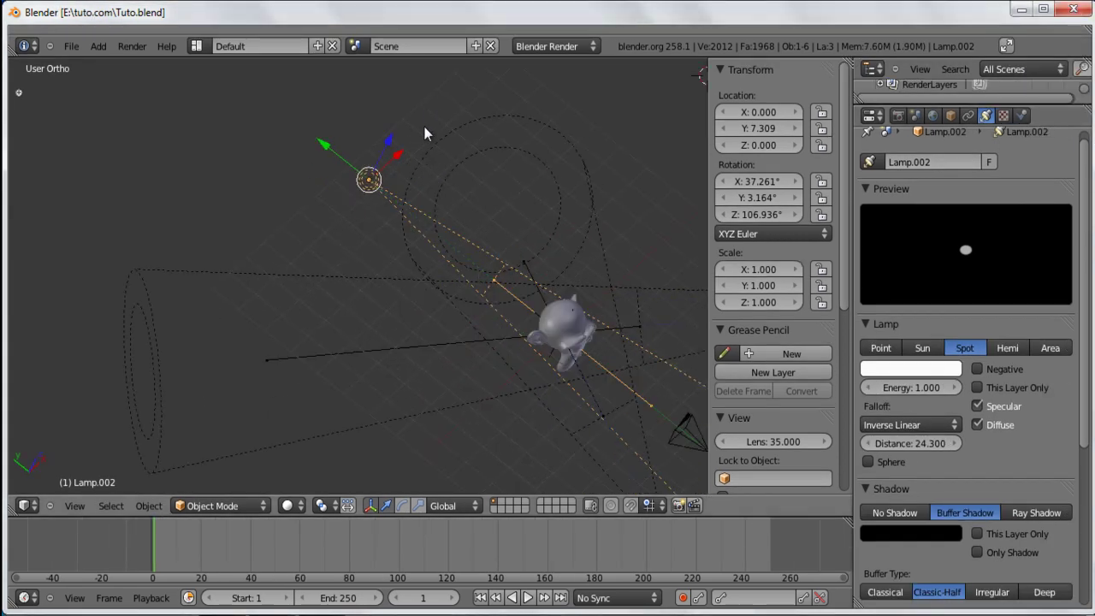
right_click(320, 277)
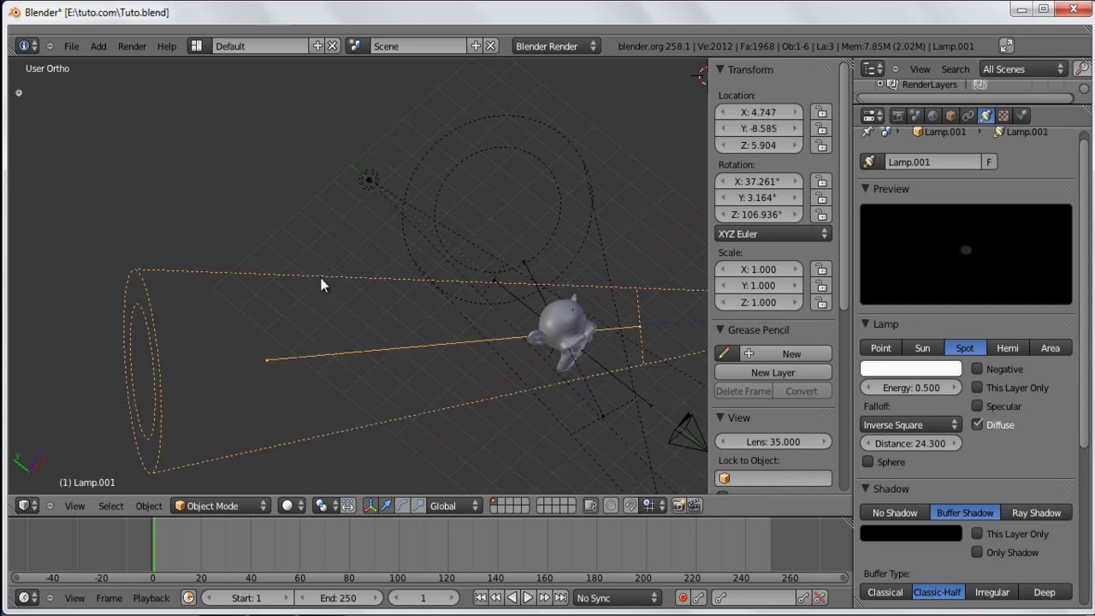
right_click(364, 183)
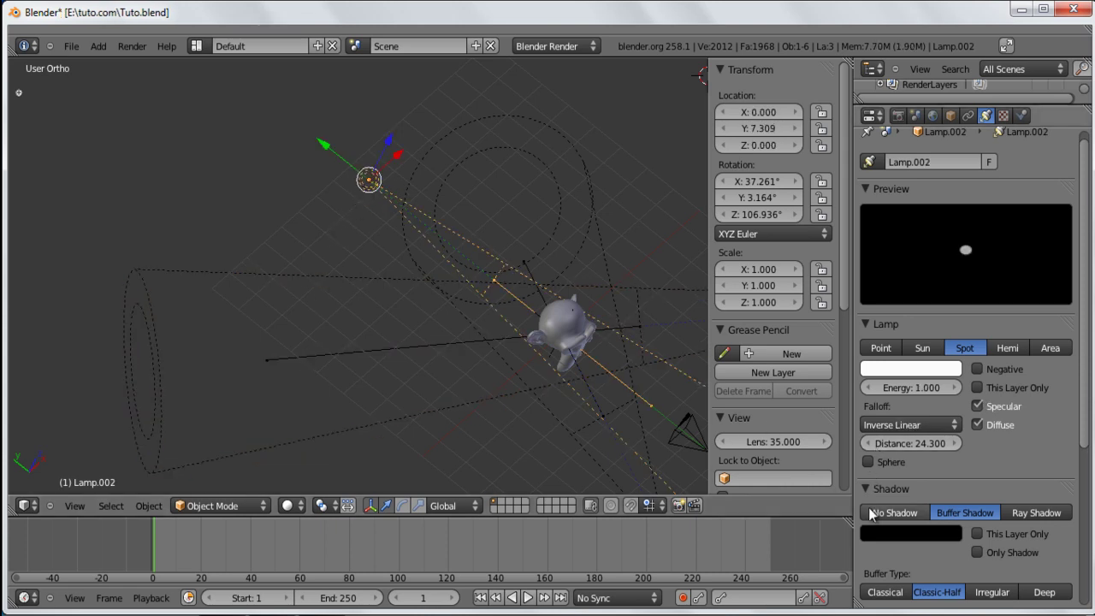
left_click(871, 511)
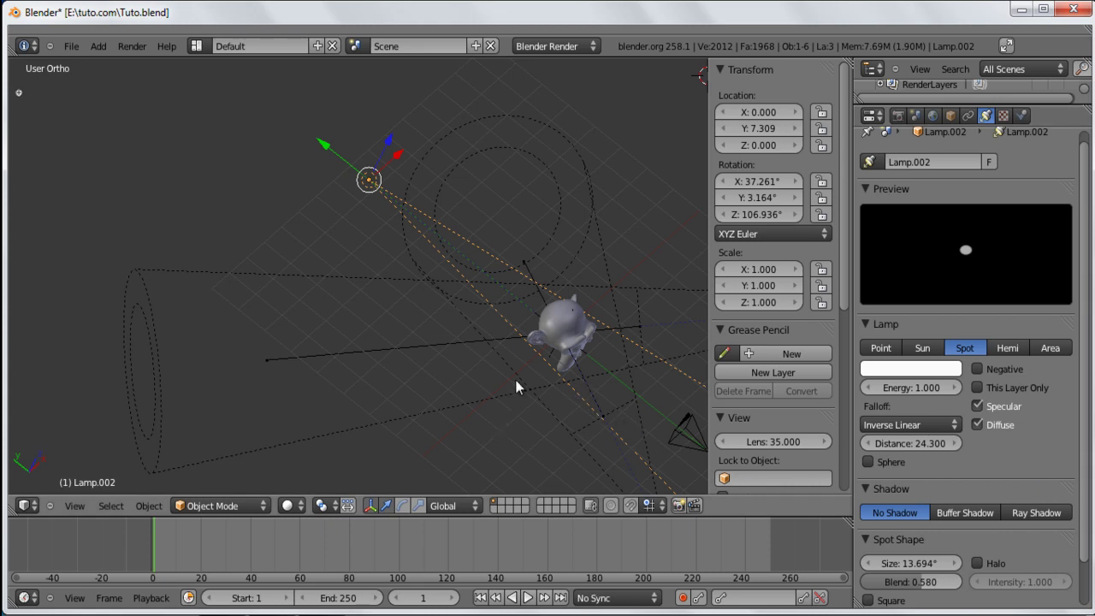
- Widen the rear lamp's spot size to about 30.3° and render the scene
key("w")
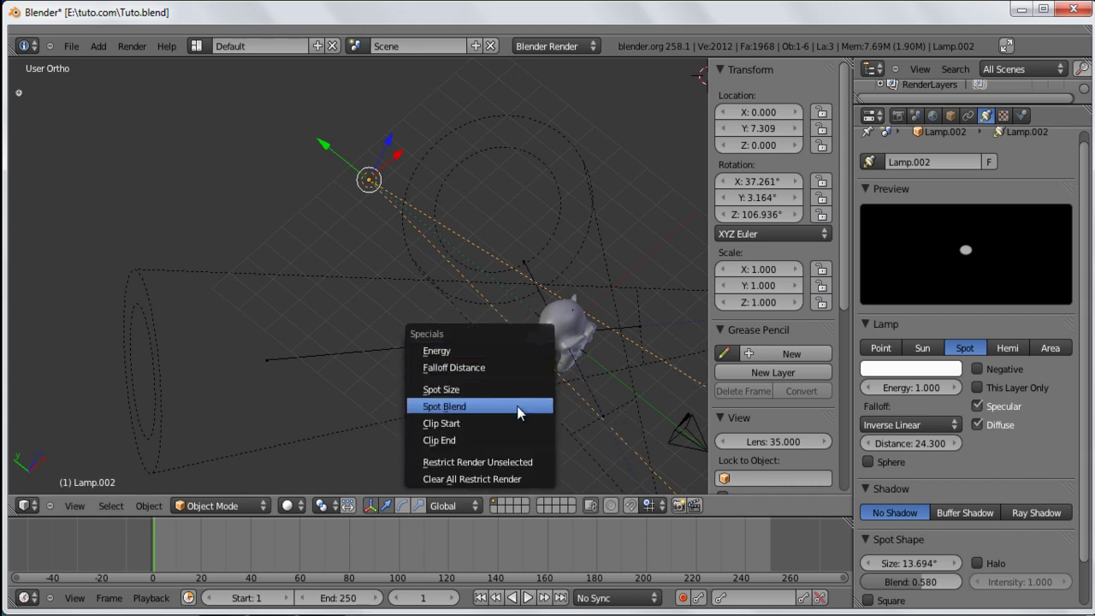
left_click(445, 390)
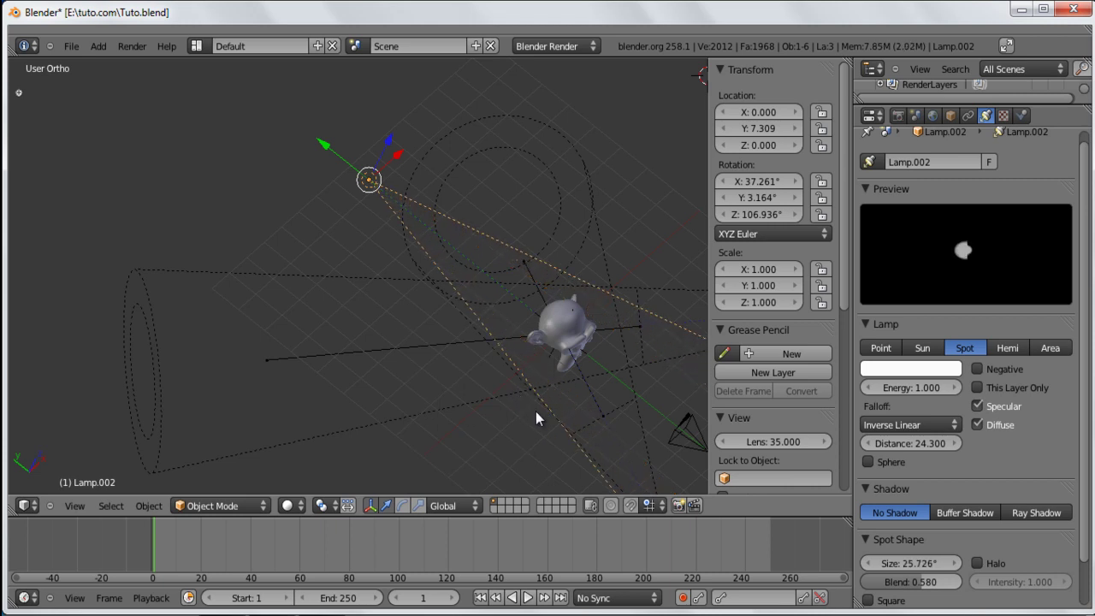
left_click(596, 370)
scroll(596, 370, "down", 3)
middle_click_drag(597, 370, 515, 347)
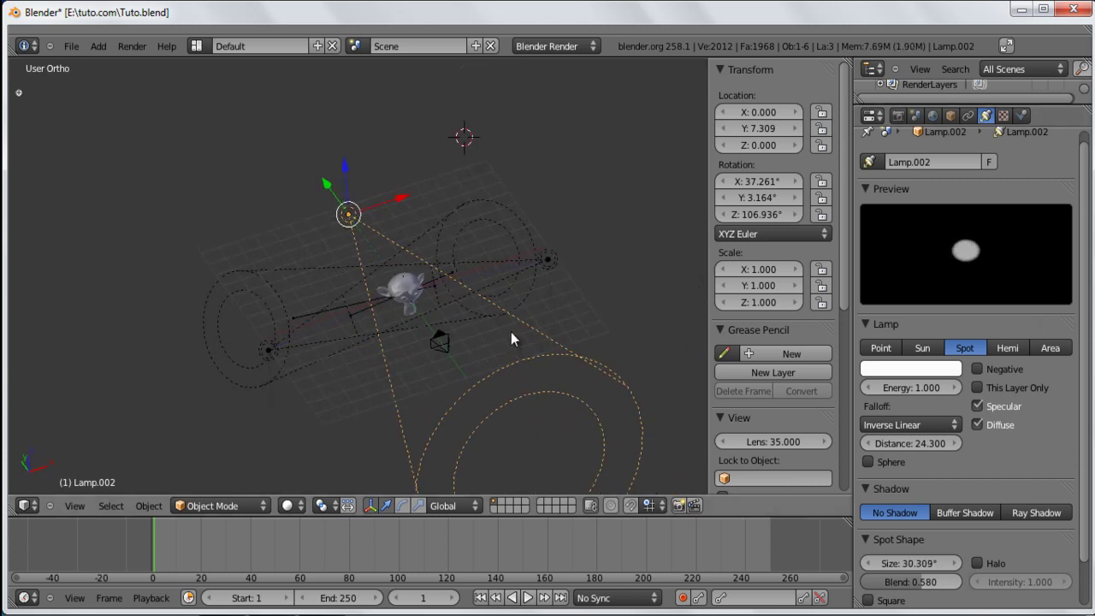
key("F12")
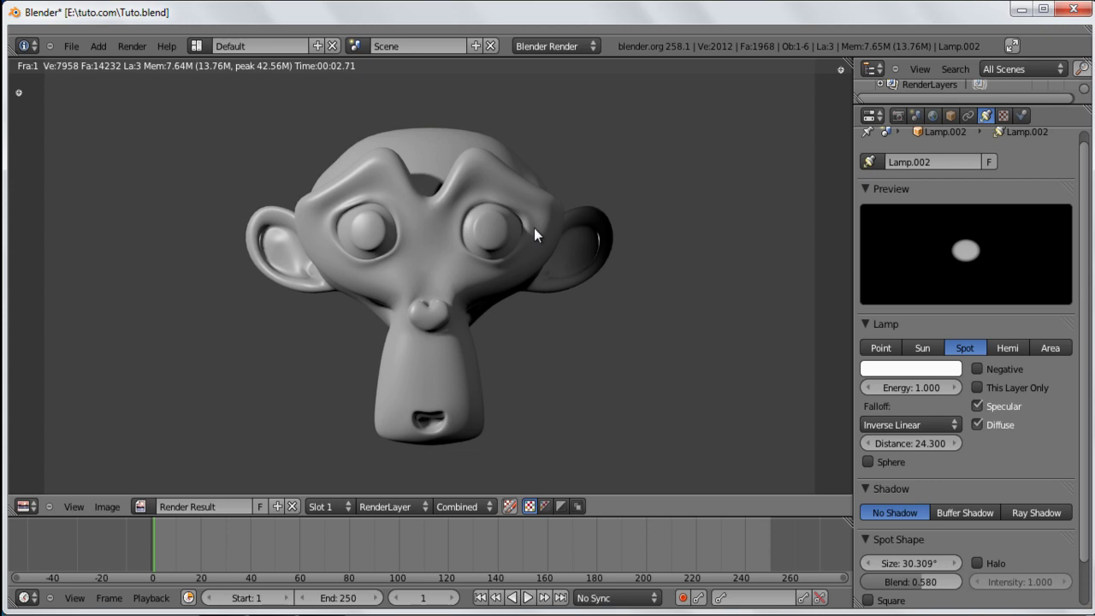
- Set the second spot lamp, with 0.5 energy, to No Shadow and render the scene again
key("Escape")
middle_click_drag(521, 318, 647, 270)
right_click(664, 275)
scroll(971, 419, "down", 1)
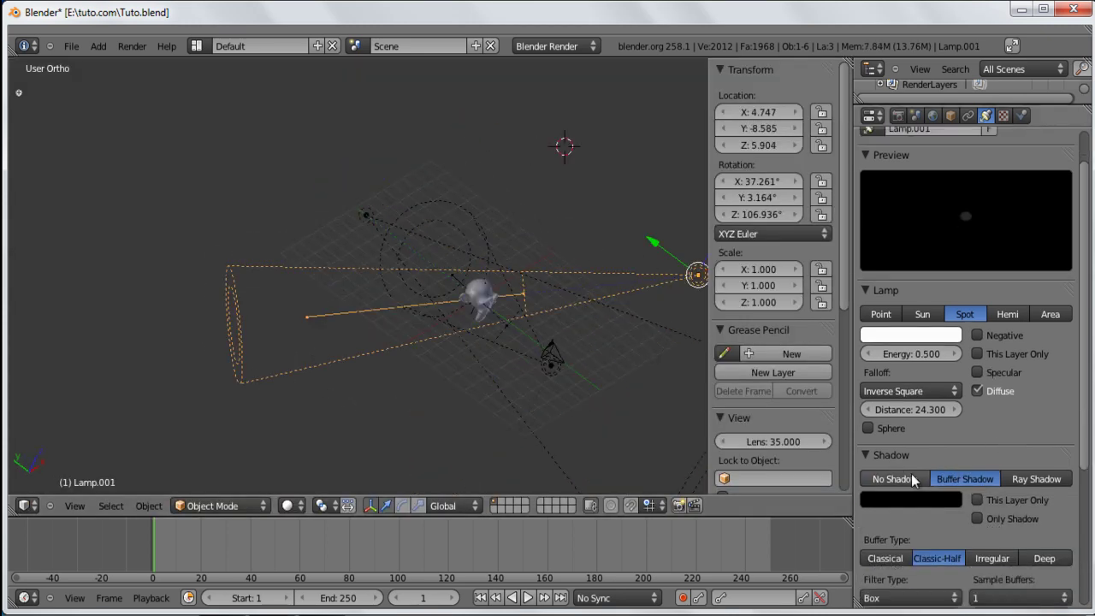
key("F12")
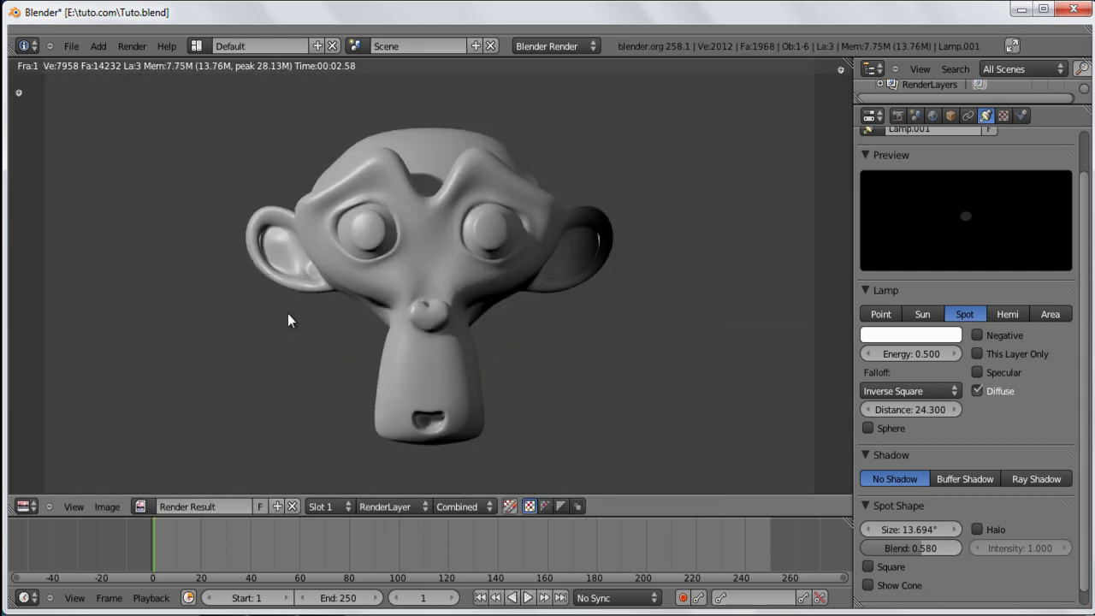
- Examine the placement and aim of the three spot lamps around the monkey and check the render result again
key("Escape")
middle_click_drag(362, 272, 355, 369)
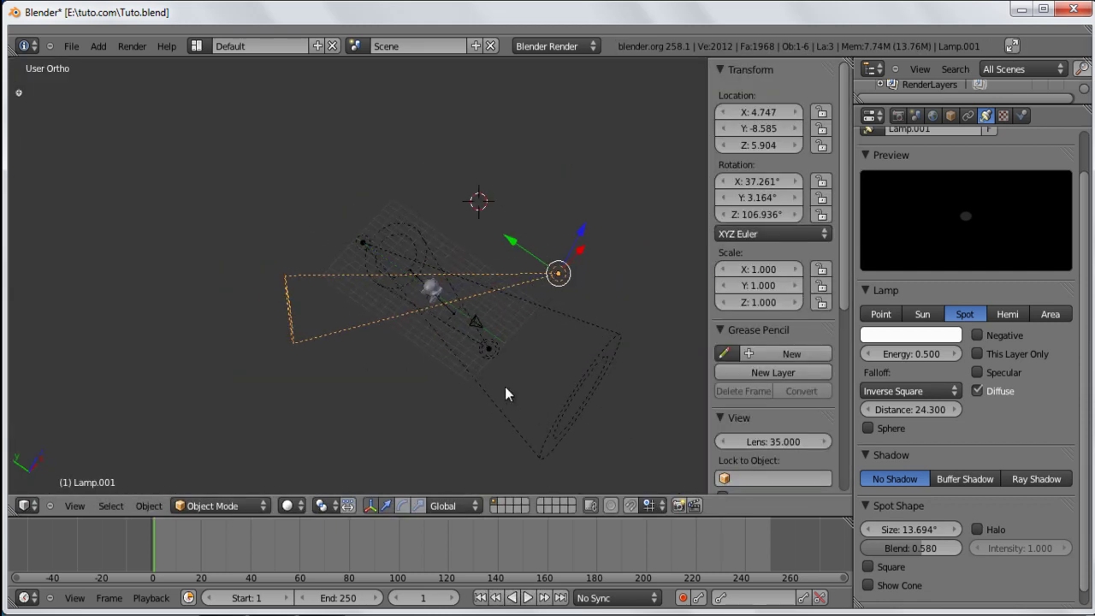
right_click(489, 350)
middle_click_drag(491, 350, 409, 402)
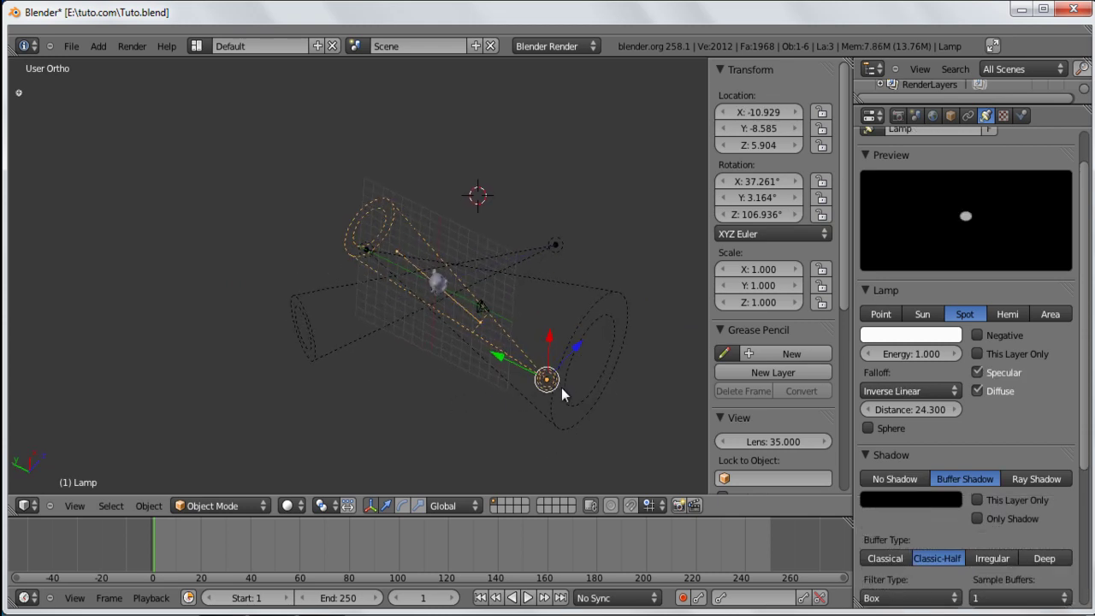
middle_click_drag(561, 388, 558, 359, "shift")
middle_click_drag(529, 400, 431, 371)
key("F12")
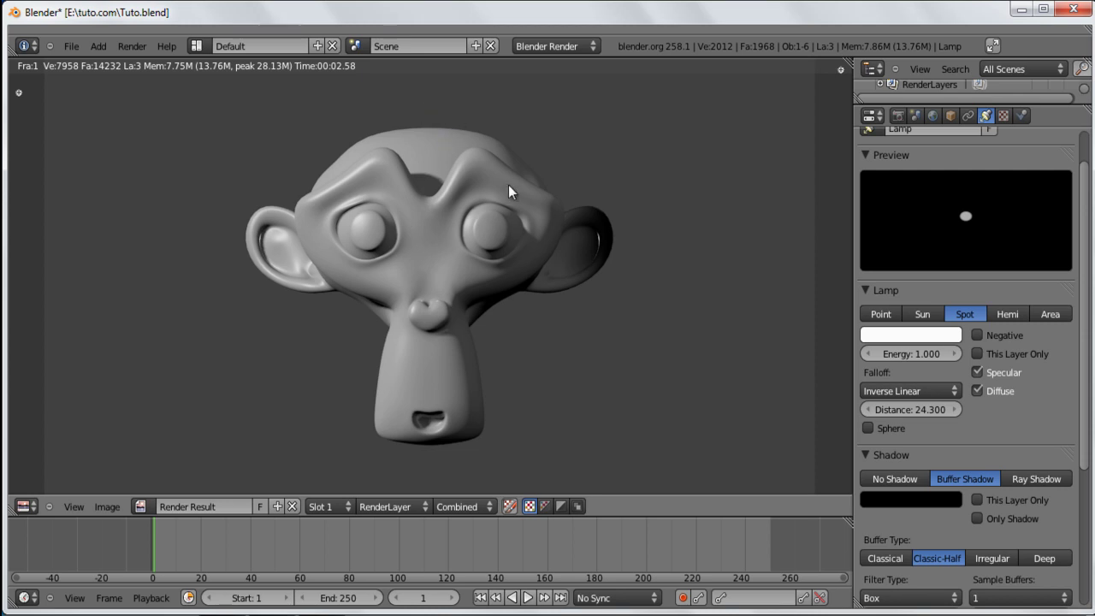
key("Escape")
scroll(438, 351, "up", 6)
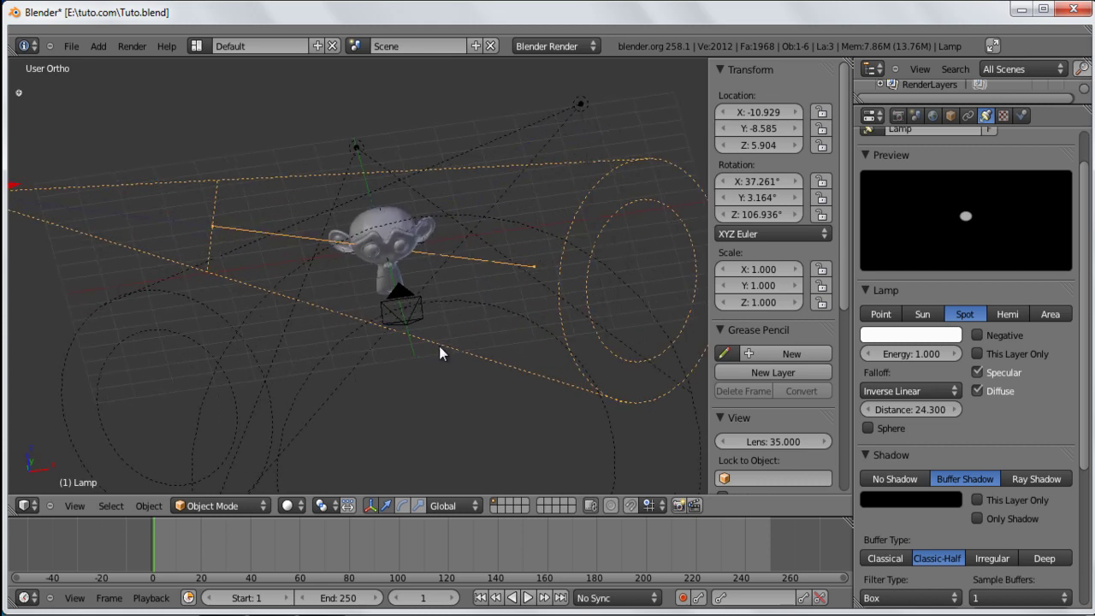
- Select the monkey in front view and add a new material to it
key("KP_1")
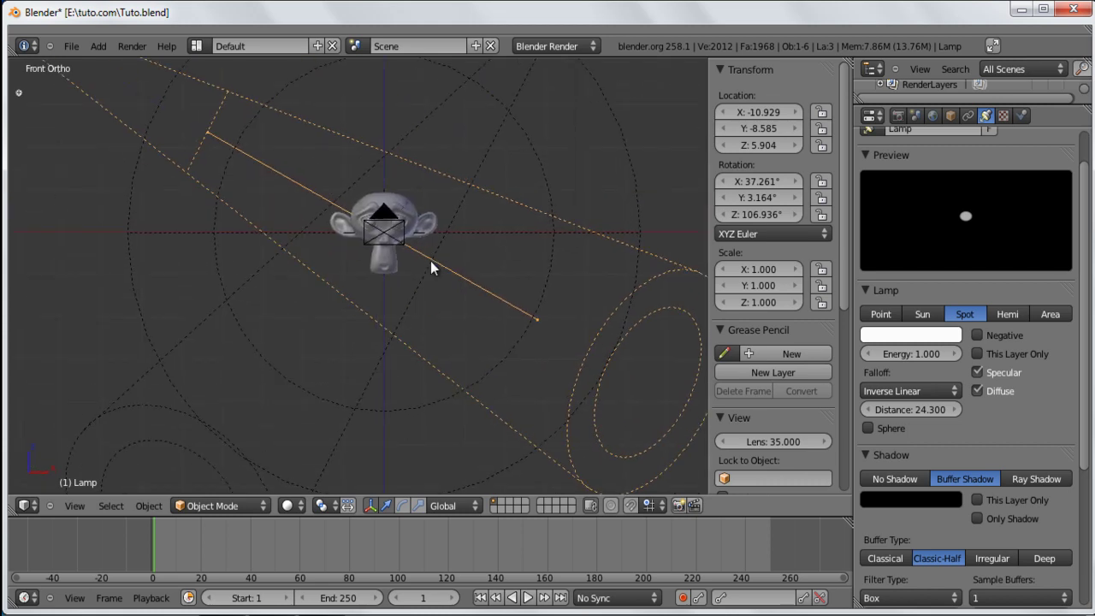
scroll(431, 261, "up", 5)
scroll(428, 243, "up", 3)
right_click(499, 174)
key("g")
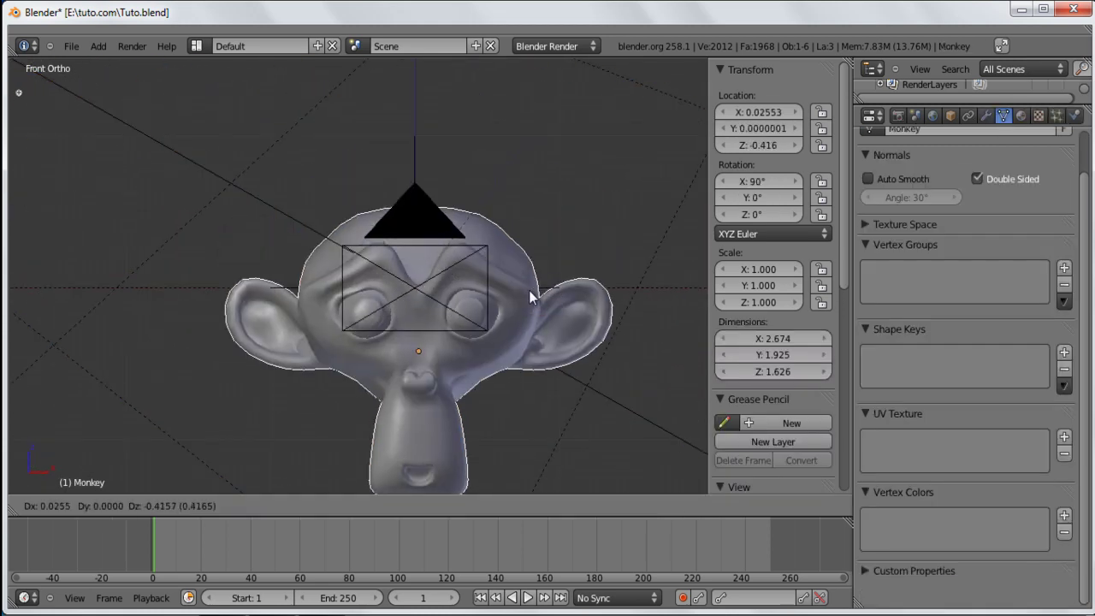
key("Escape")
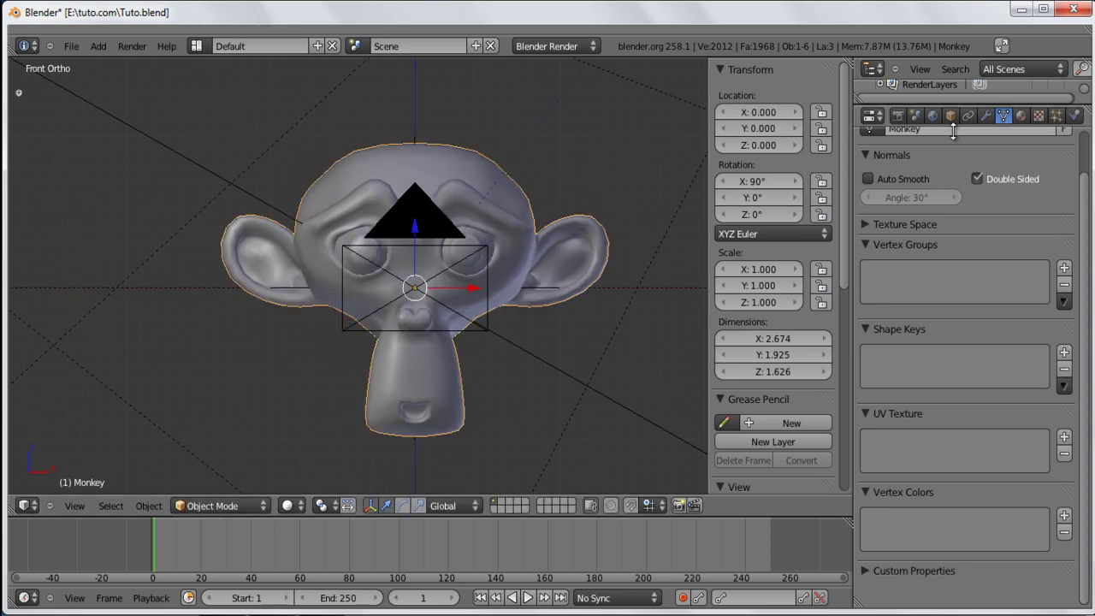
left_click(1022, 115)
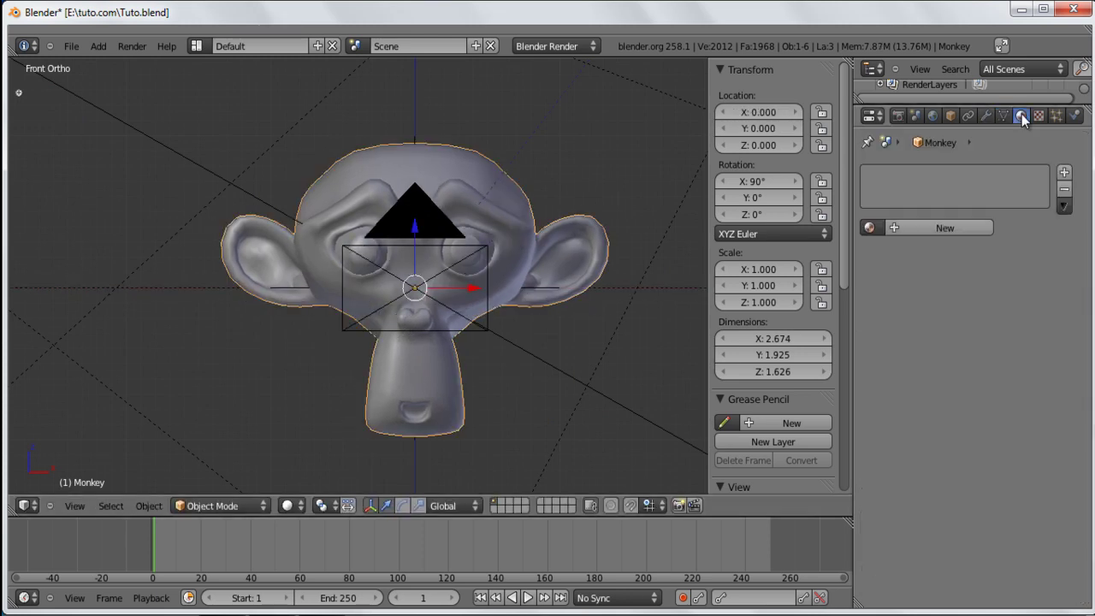
left_click(928, 225)
- Rename the monkey's material as Fall-Off_Texture
left_click(934, 226)
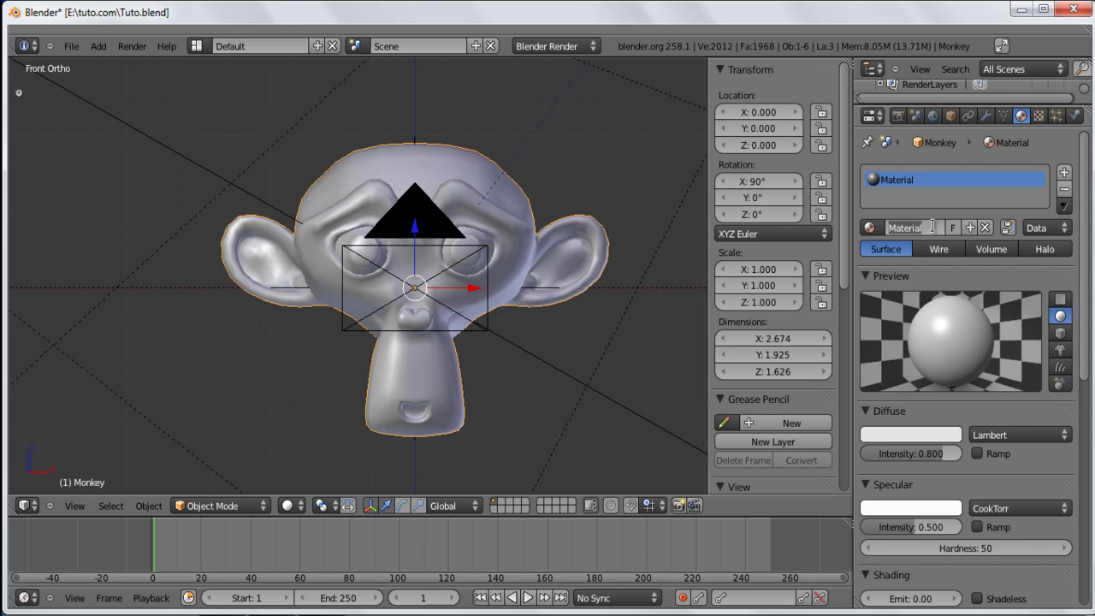
type("Fo")
type("ll")
type("-Off_")
type(" Textu")
type("re")
key("Return")
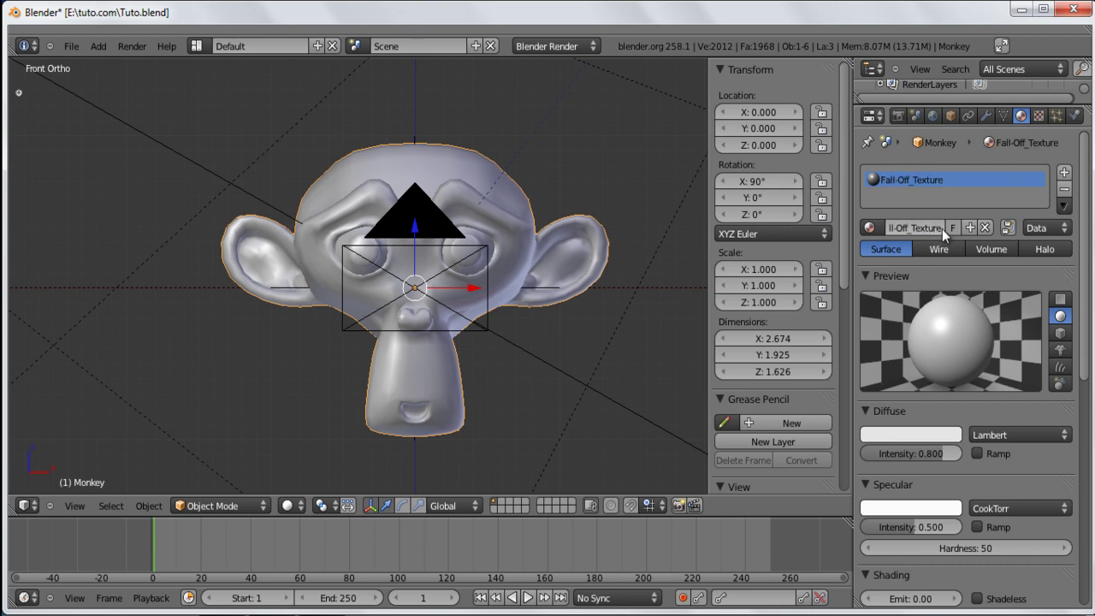
- Add a new texture to the Fall-Off_Texture material and set its type to Blend
left_click(1040, 117)
left_click(928, 296)
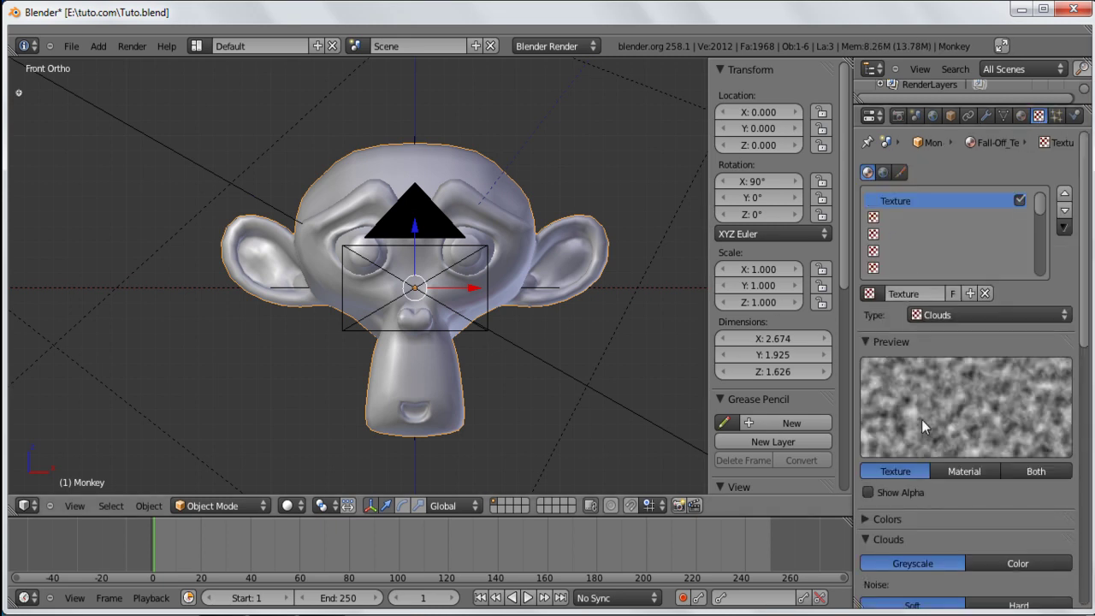
left_click(956, 314)
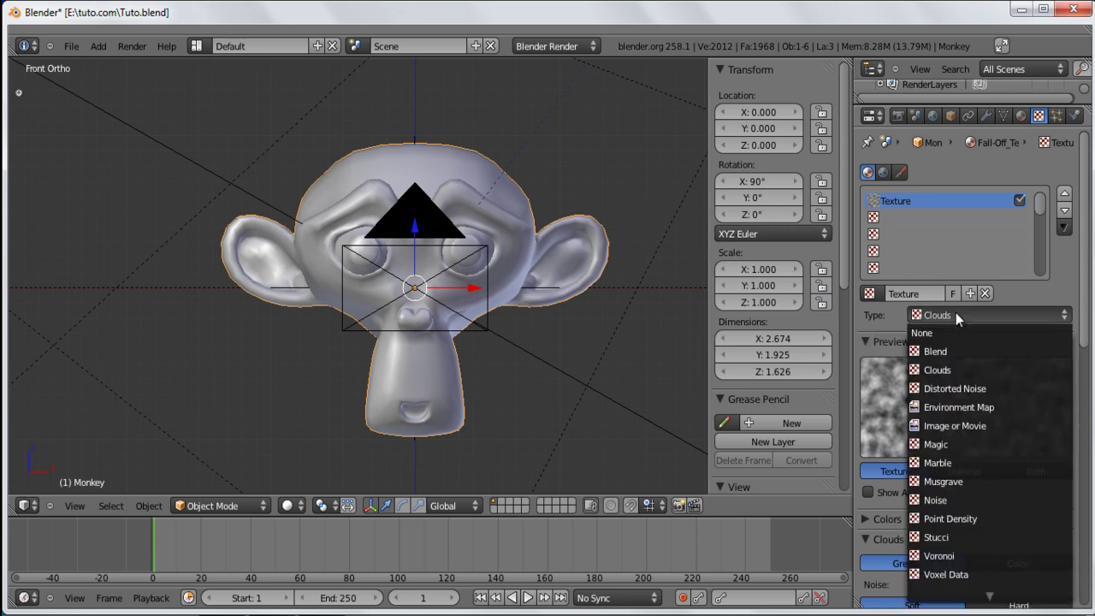
left_click(960, 351)
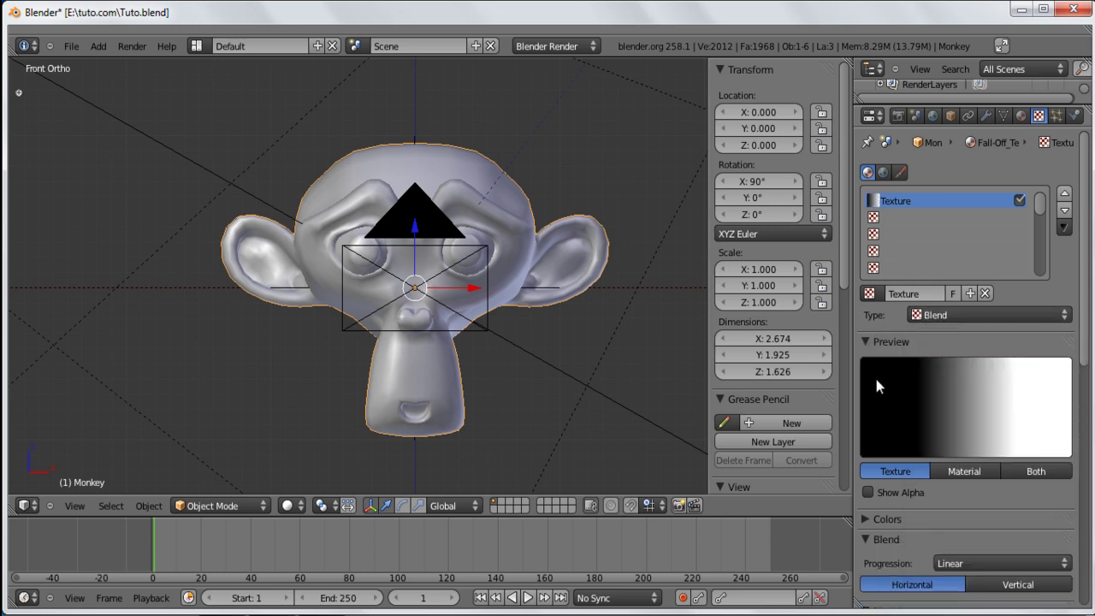
- Set the blend texture's progression to Spherical and its mapping coordinates to Normal
scroll(934, 385, "down", 2)
scroll(938, 394, "down", 2)
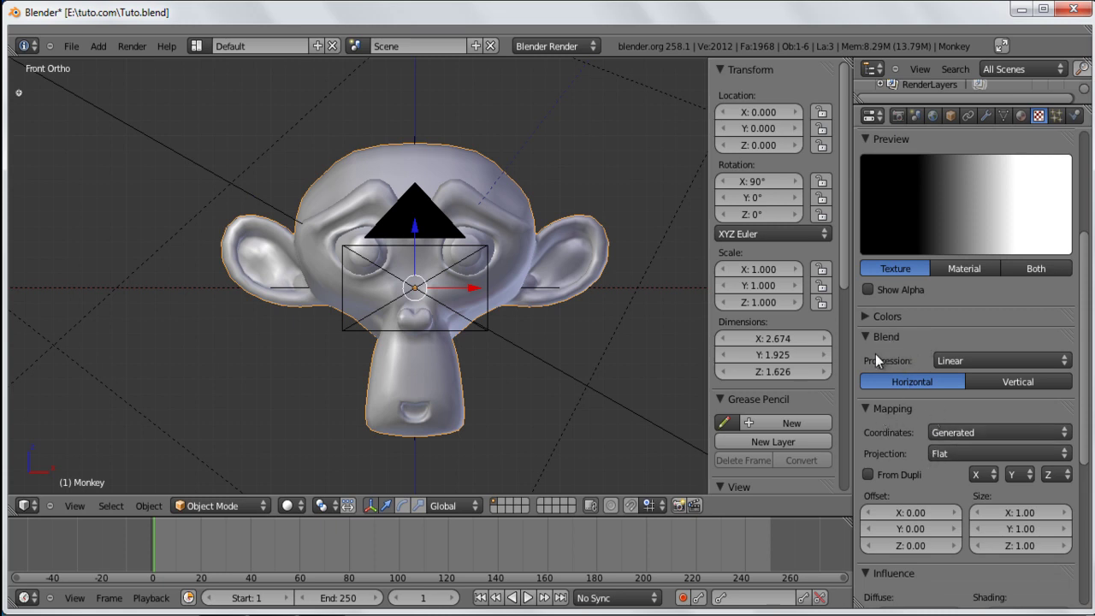
left_click(966, 364)
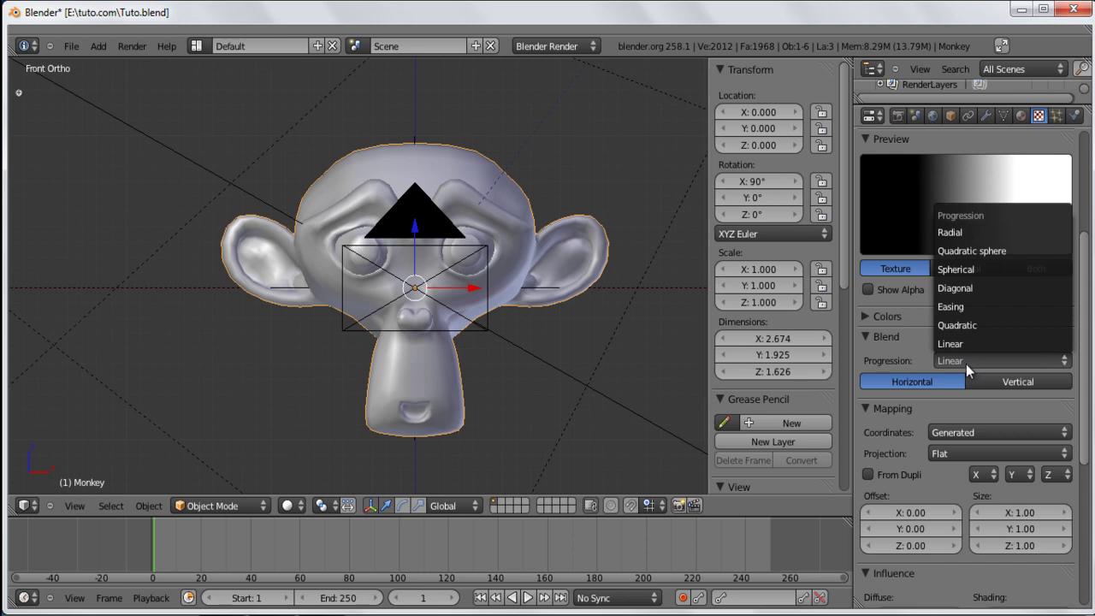
left_click(973, 270)
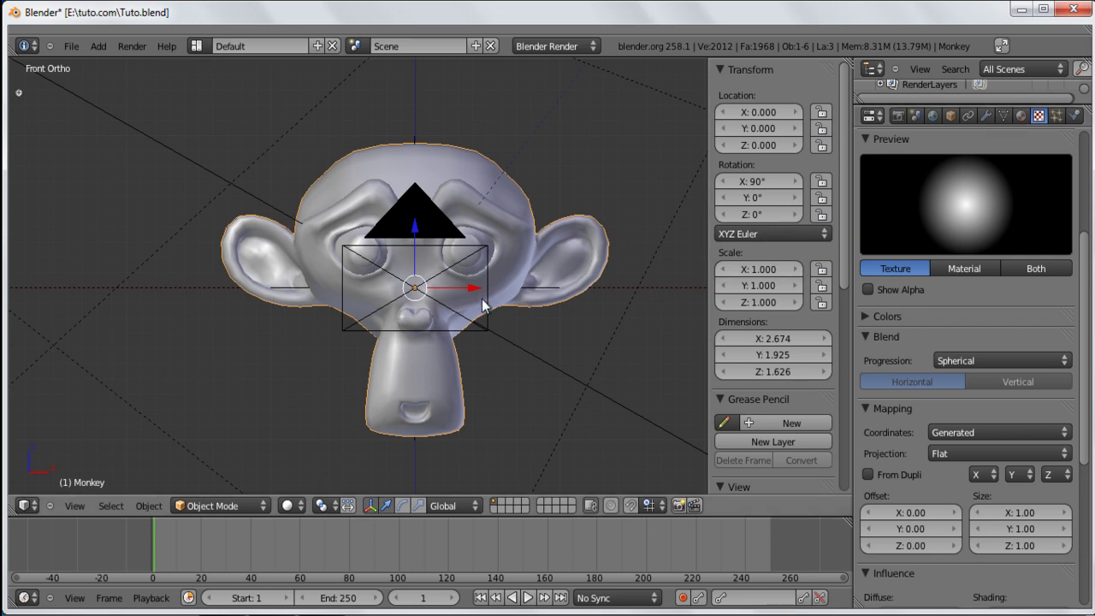
scroll(941, 426, "down", 1)
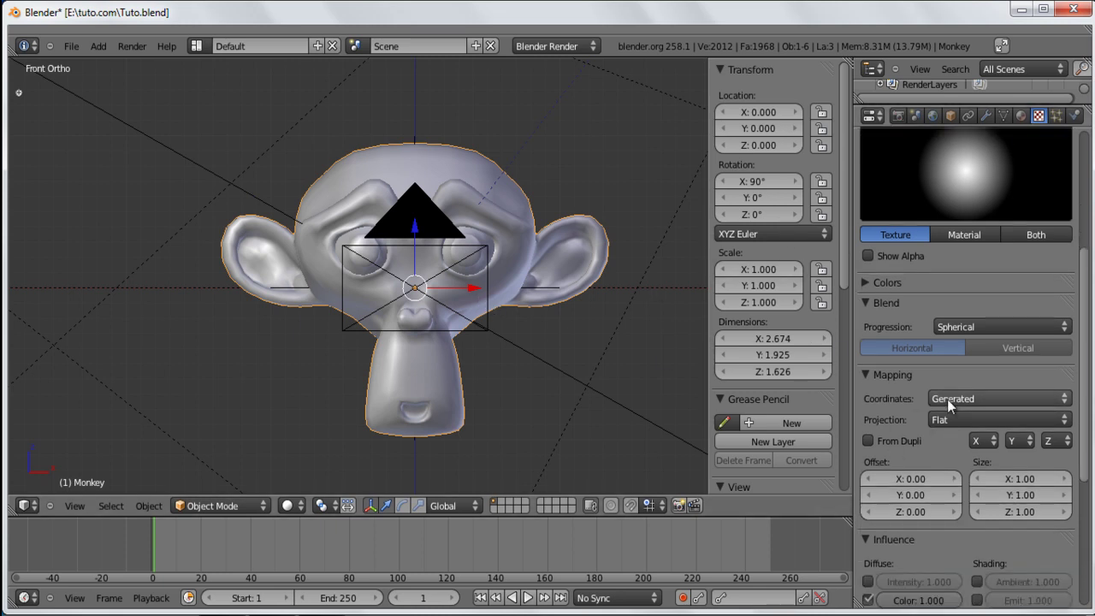
left_click(959, 396)
left_click(956, 252)
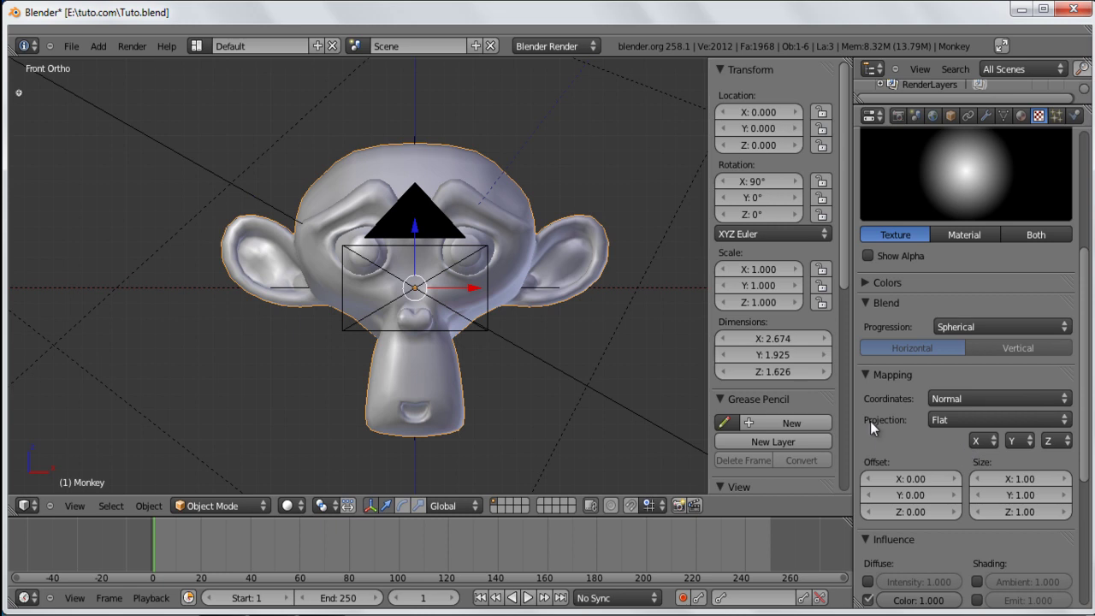
- Set the texture's X and Y mapping axes to None, leaving only Z mapped
left_click(986, 443)
left_click(984, 428)
left_click(1008, 440)
left_click(1009, 427)
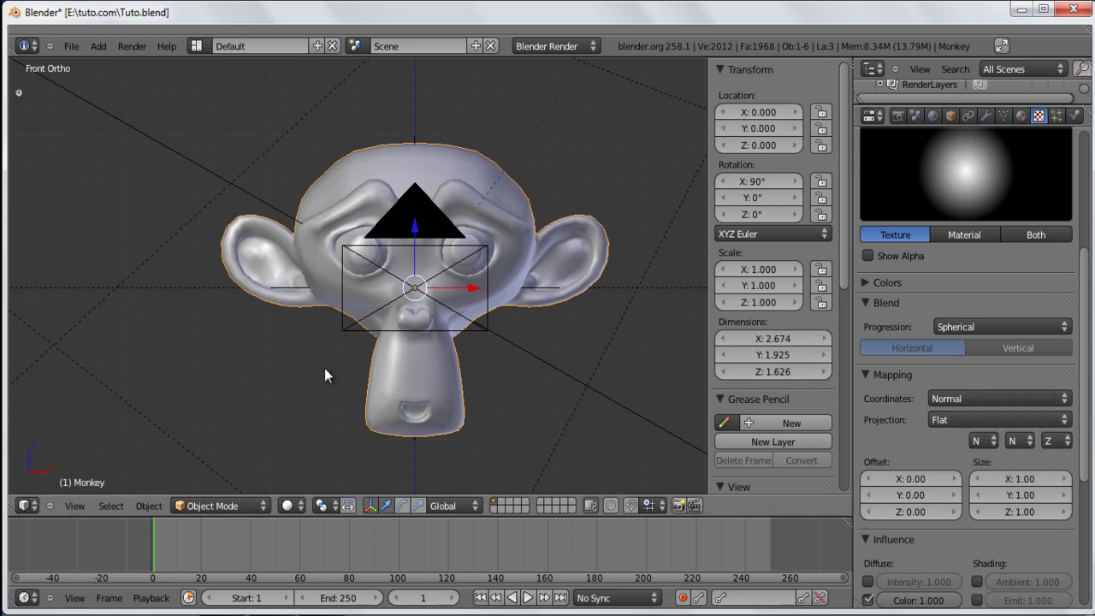
- Review the texture's preview, mapping and influence settings, check the material preview and render the scene
scroll(291, 373, "down", 2)
scroll(968, 238, "up", 2)
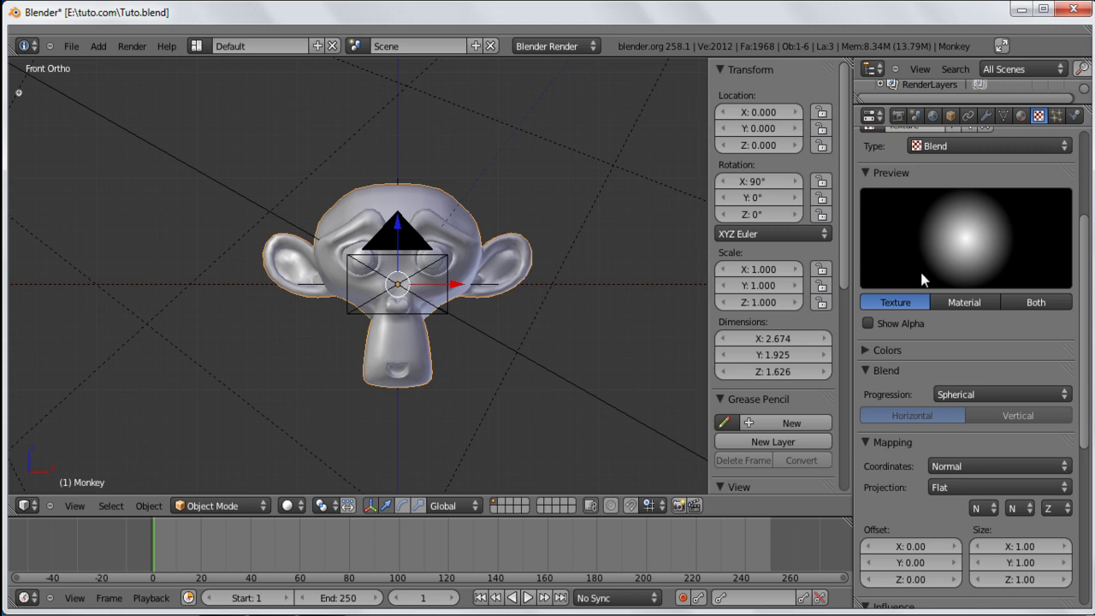
left_click_drag(1087, 233, 1086, 213)
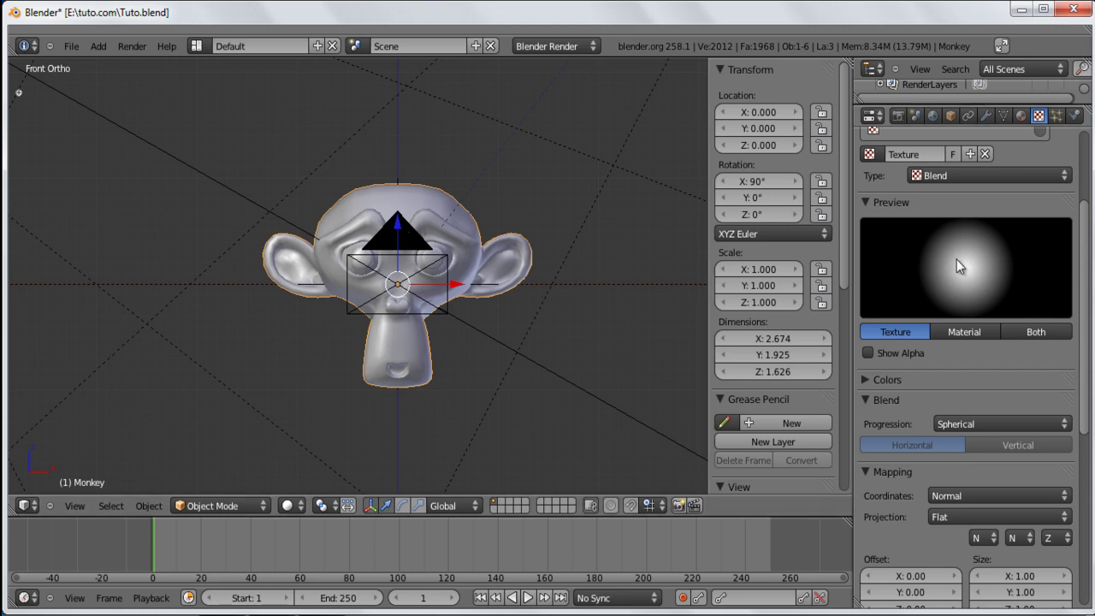
scroll(1032, 359, "down", 10)
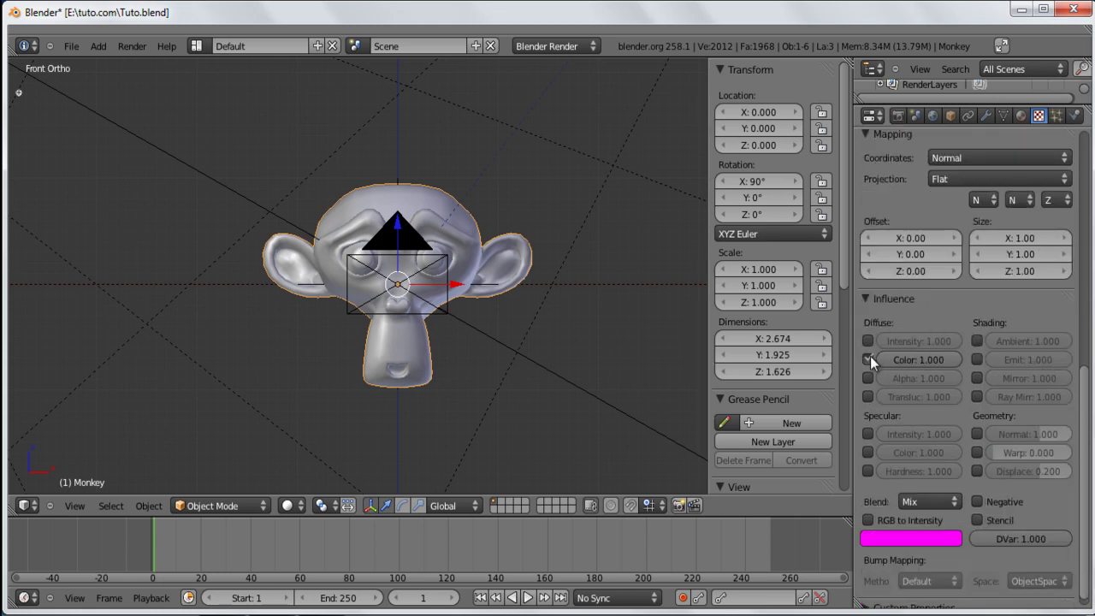
scroll(1011, 409, "up", 8)
scroll(992, 454, "down", 7)
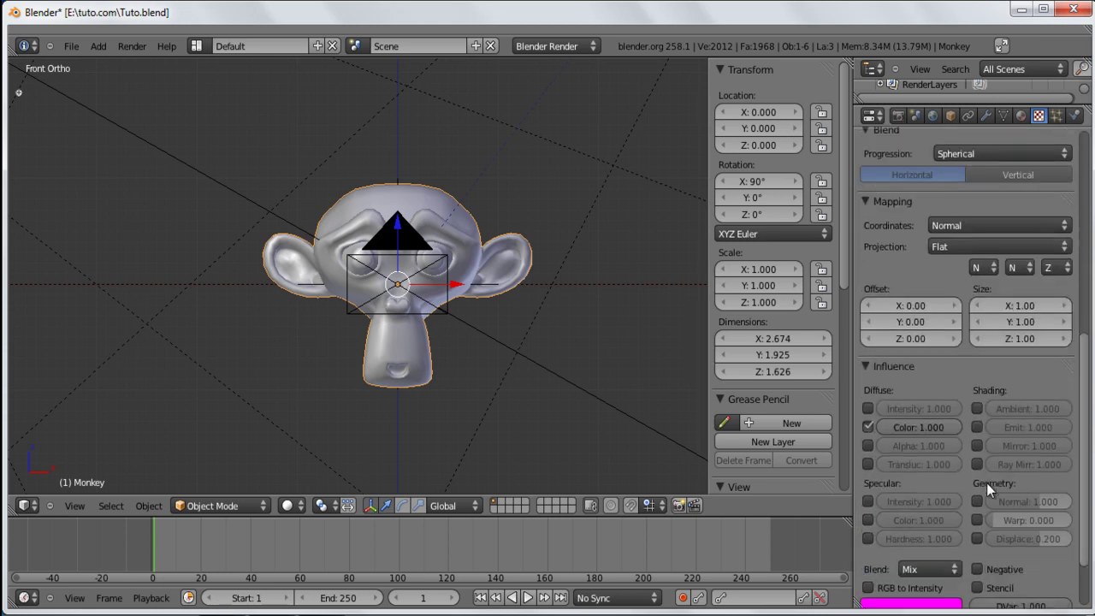
left_click(1021, 115)
key("F12")
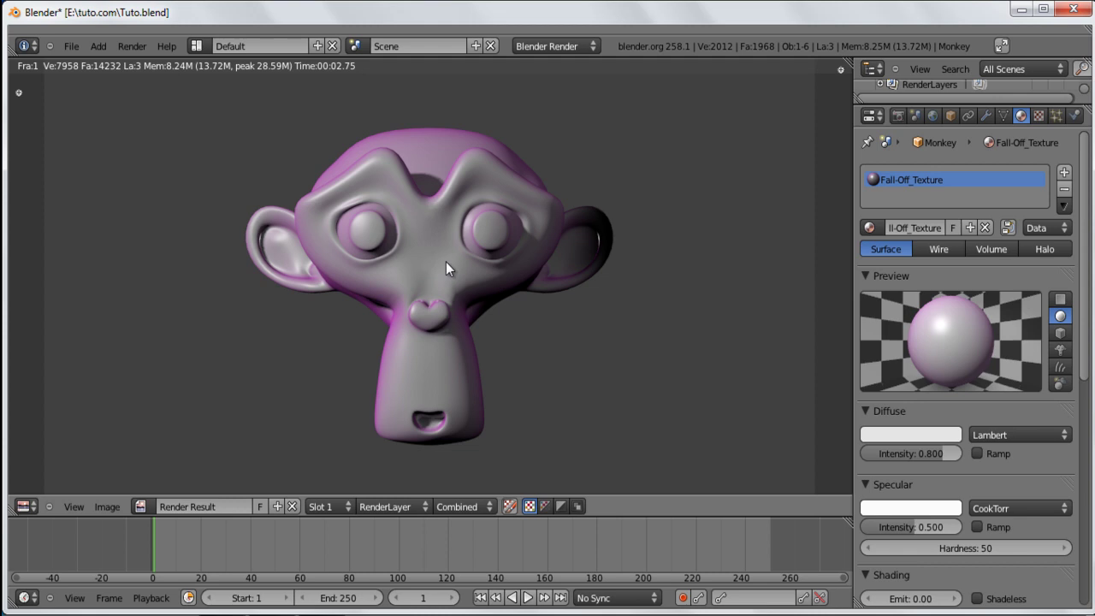
- Change the texture's influence color to white by setting G to 1.000, and render the scene
left_click(1039, 115)
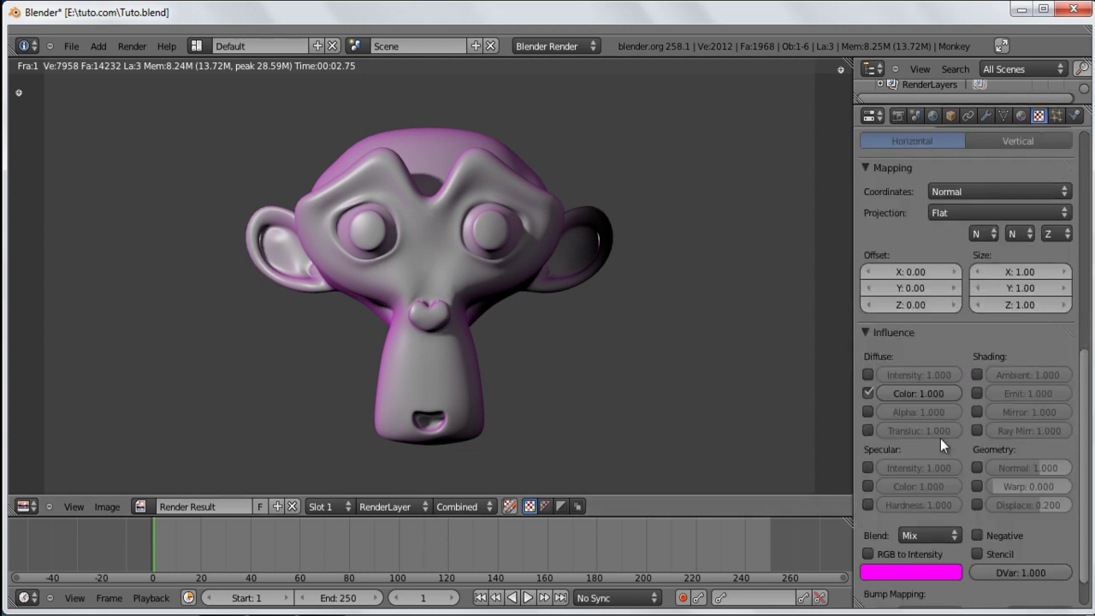
scroll(955, 419, "down", 2)
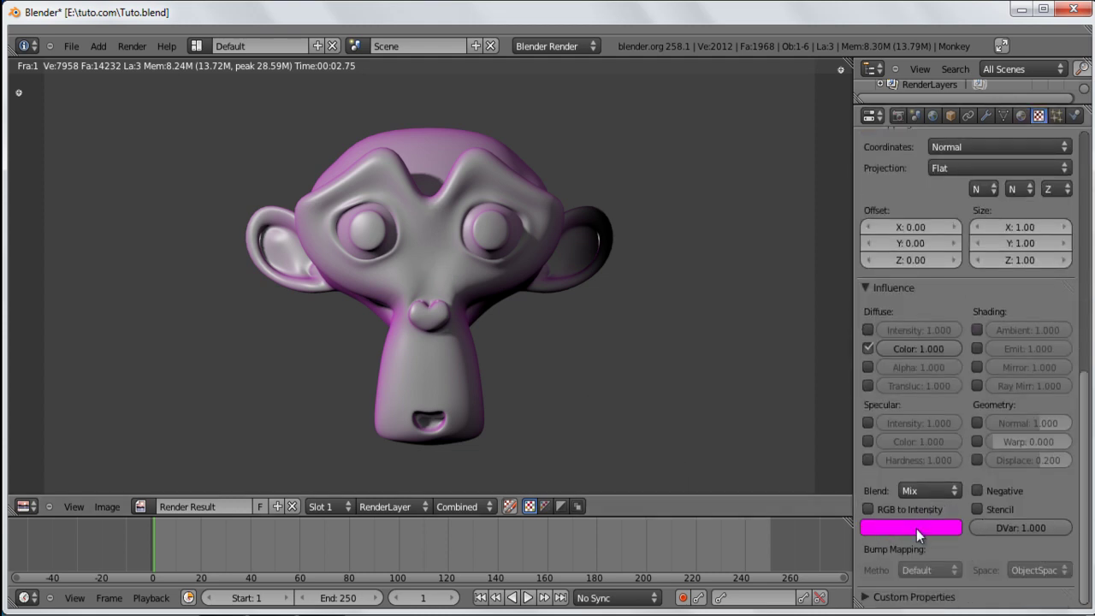
left_click(916, 528)
left_click(848, 484)
type("1")
key("Return")
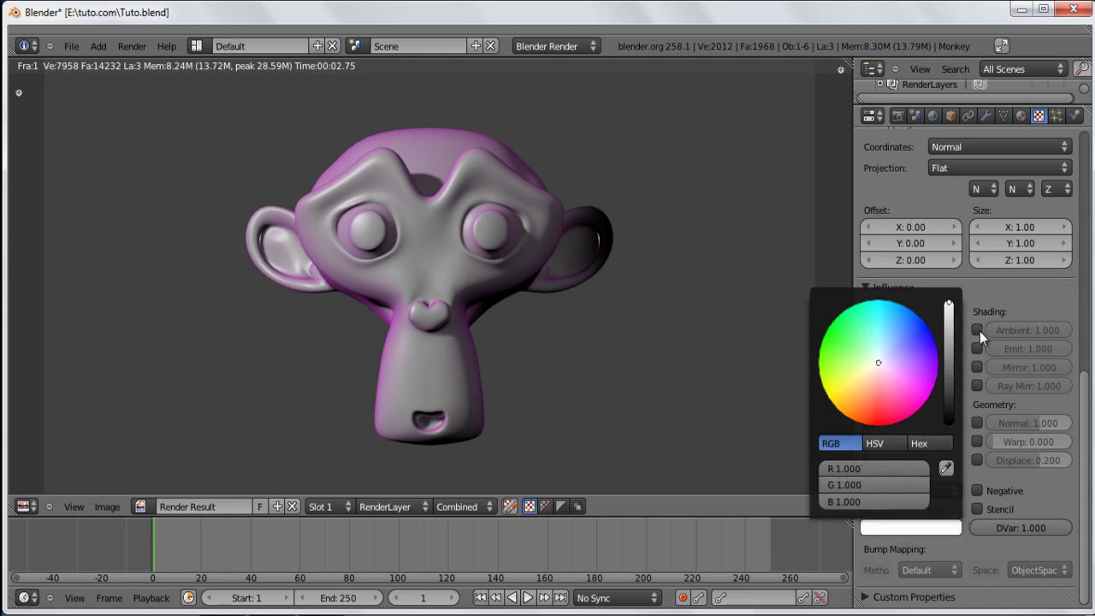
key("F12")
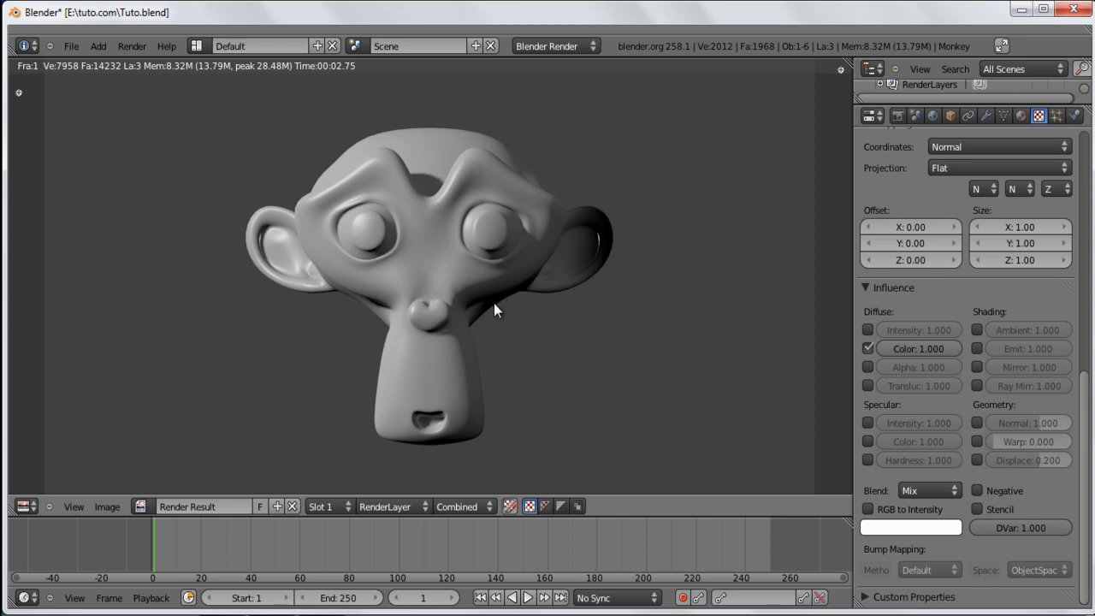
- Enable the color ramp for the blend texture
scroll(952, 361, "up", 12)
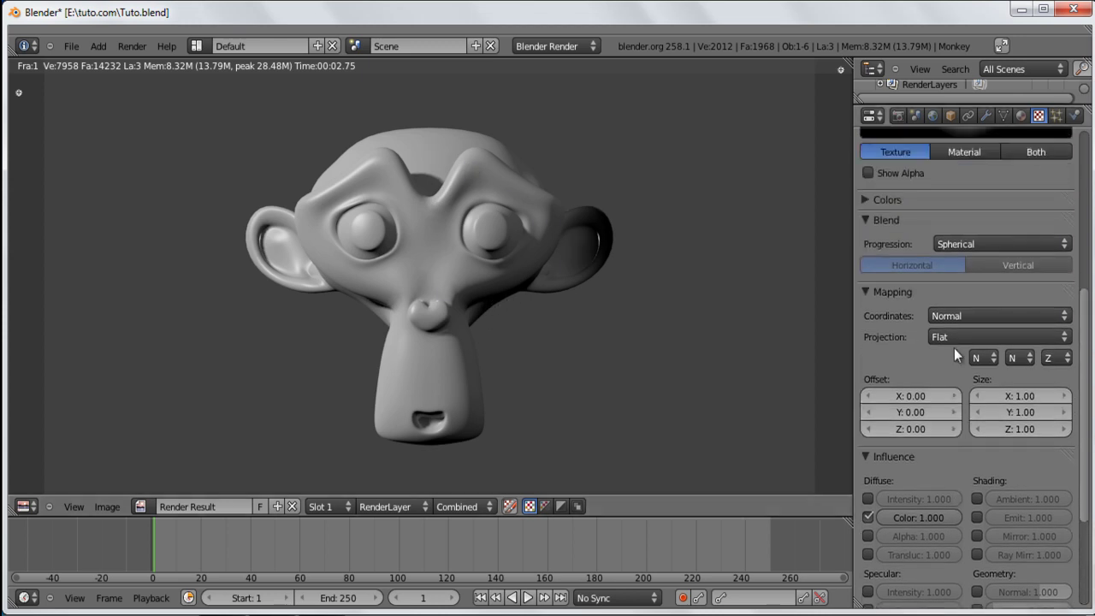
scroll(915, 369, "down", 3)
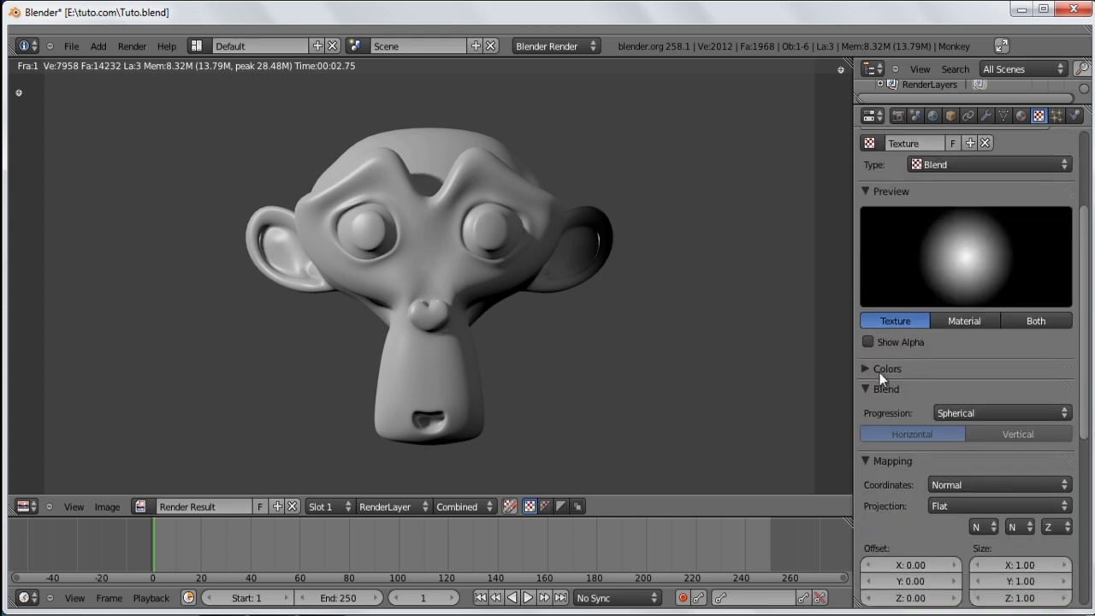
left_click(882, 370)
left_click(870, 393)
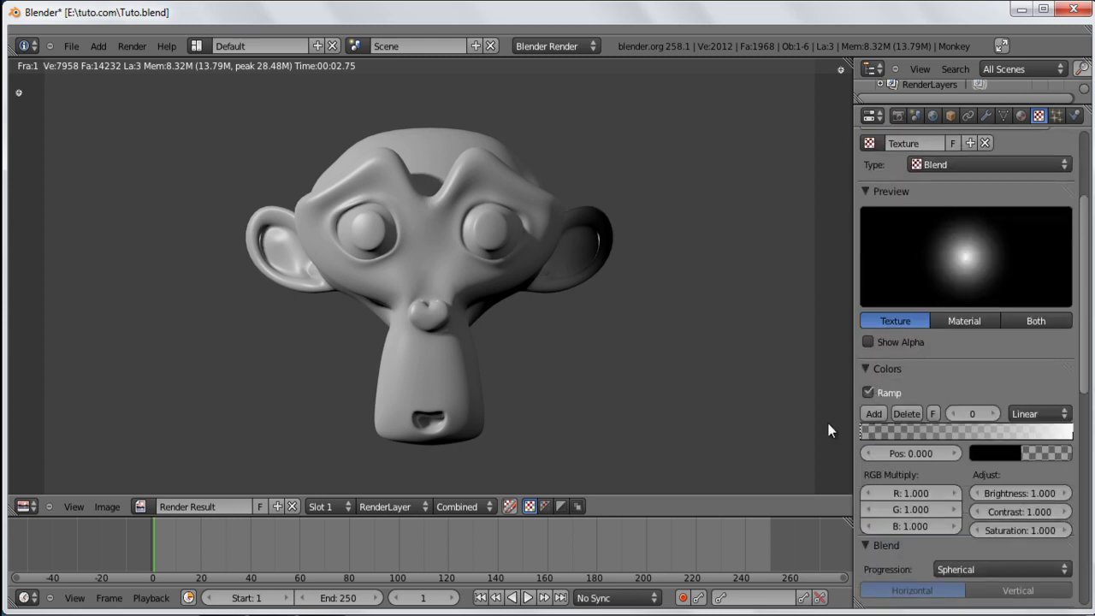
- Shift the ramp's first color stop to 0.143, and return its position to 0
left_click_drag(878, 430, 895, 435)
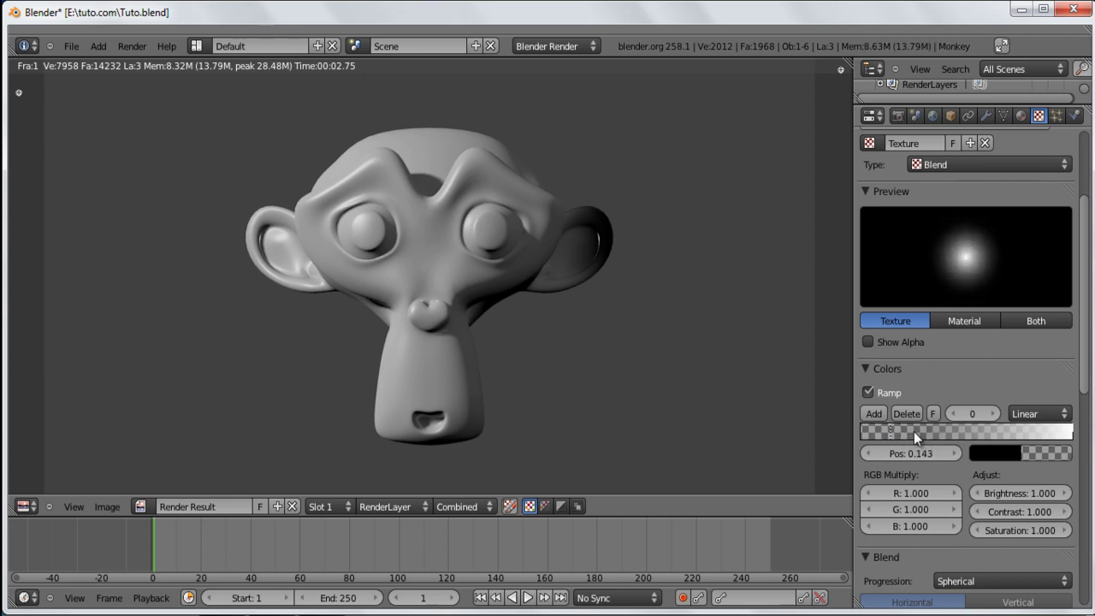
left_click(909, 451)
type("0")
key("Return")
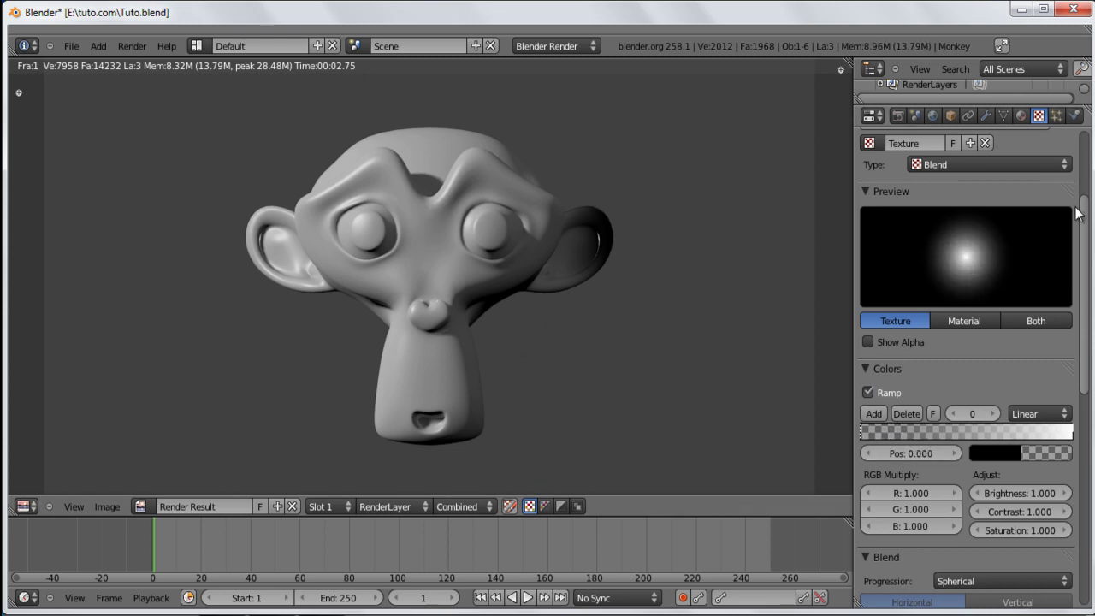
- Make the ramp's first color stop fully opaque black and place it at position 0
left_click(876, 425)
left_click(991, 454)
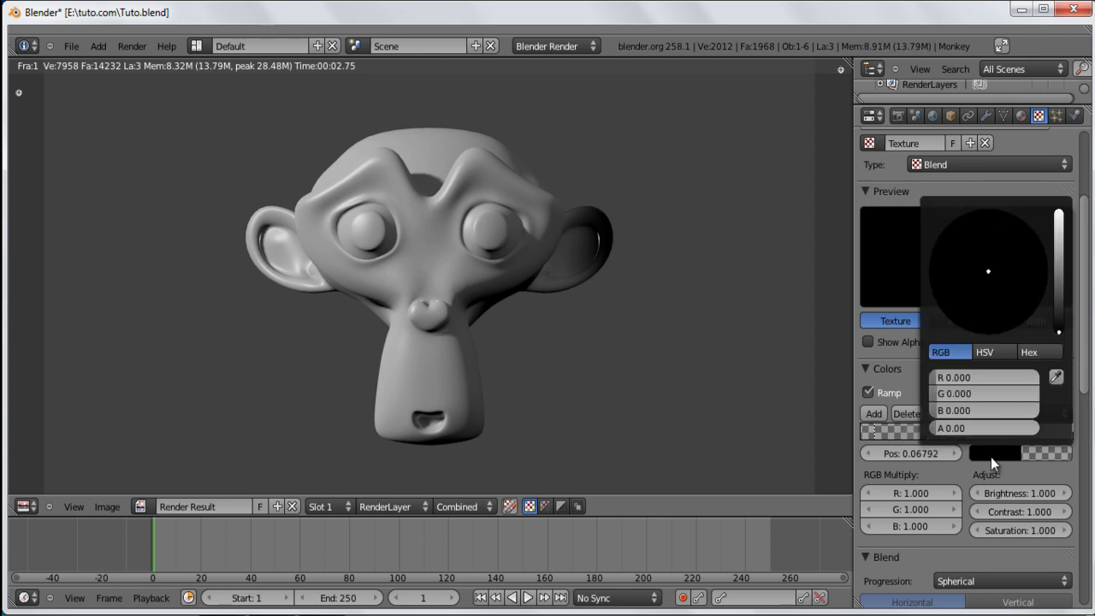
left_click(1060, 236)
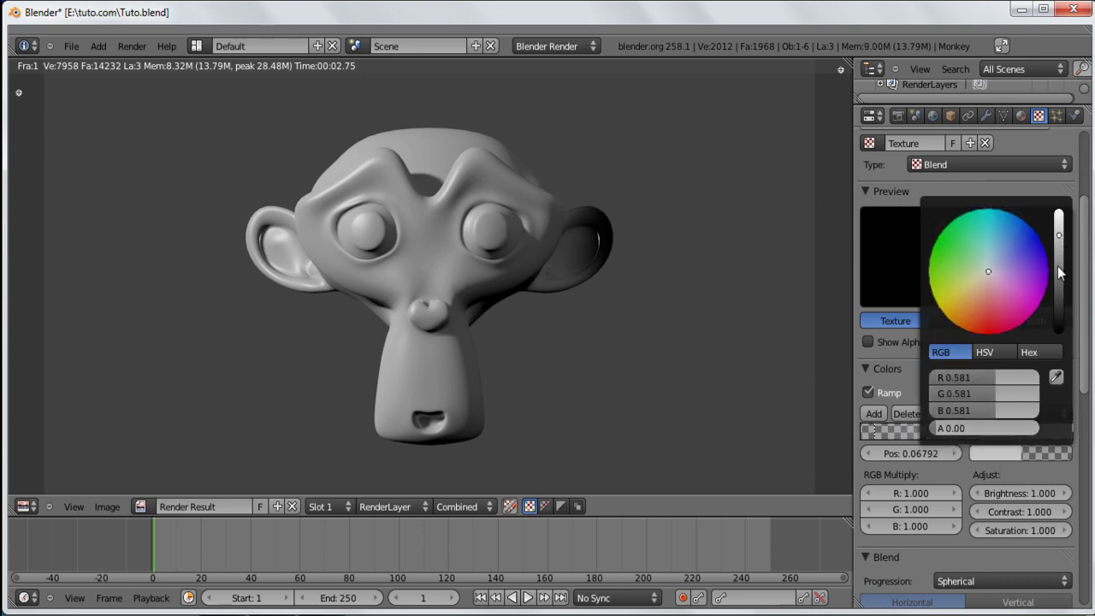
left_click_drag(1061, 270, 1059, 332)
left_click(1002, 455)
left_click_drag(948, 434, 1039, 432)
left_click_drag(872, 430, 838, 432)
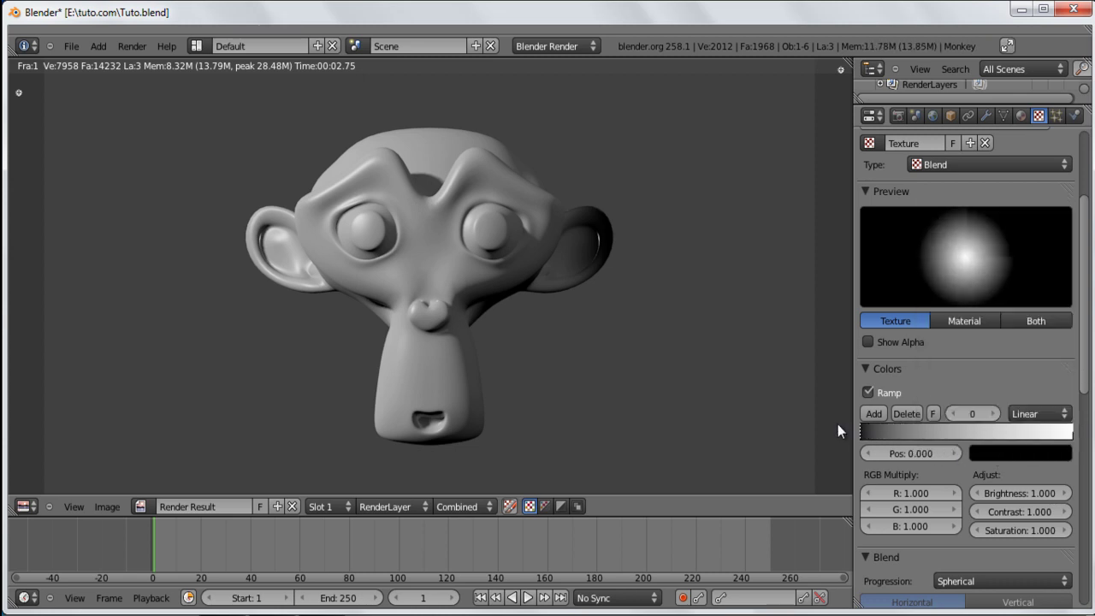
- Change the ramp's first color stop to a bright violet-blue
left_click(1029, 449)
left_click_drag(1059, 332, 1059, 212)
left_click_drag(1003, 241, 1063, 221)
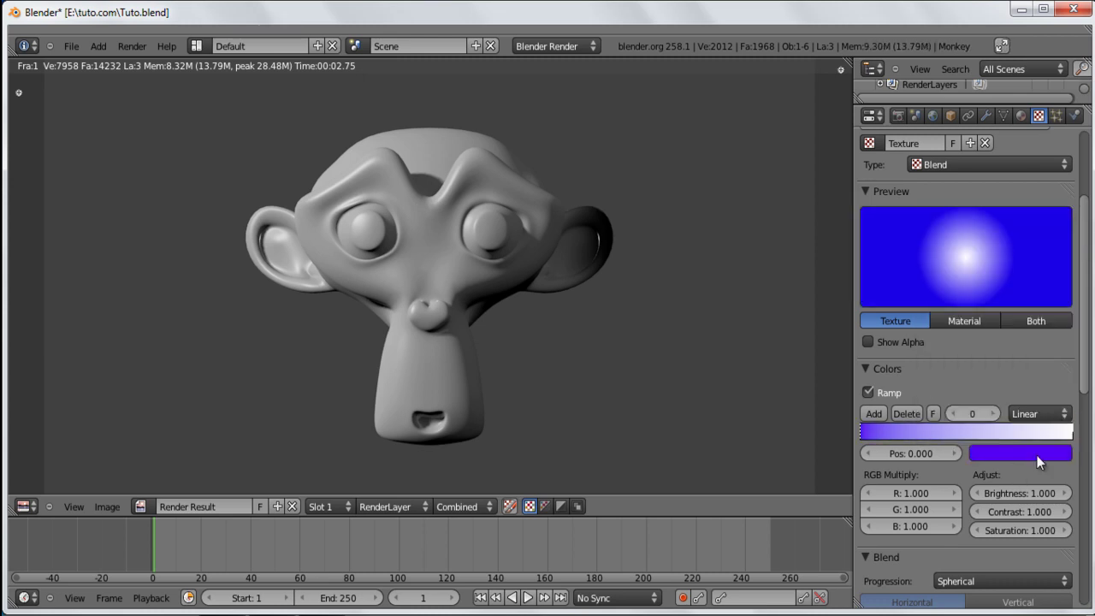
- Tint the ramp's last color stop pale cyan, place it at position 1.000, and render the scene
left_click(1072, 432)
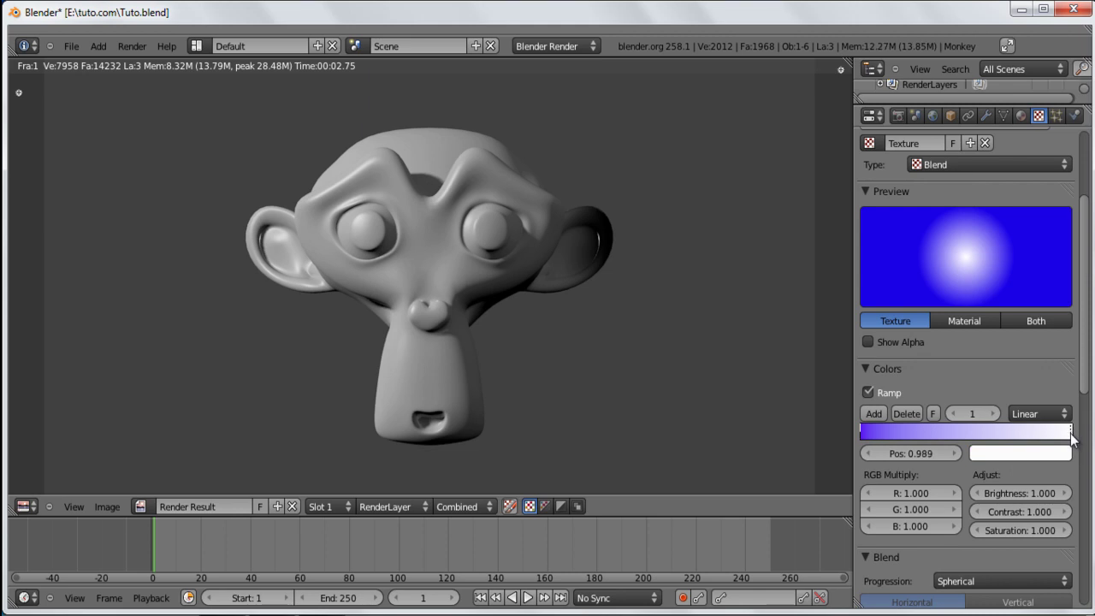
left_click(1023, 456)
left_click_drag(990, 263, 989, 256)
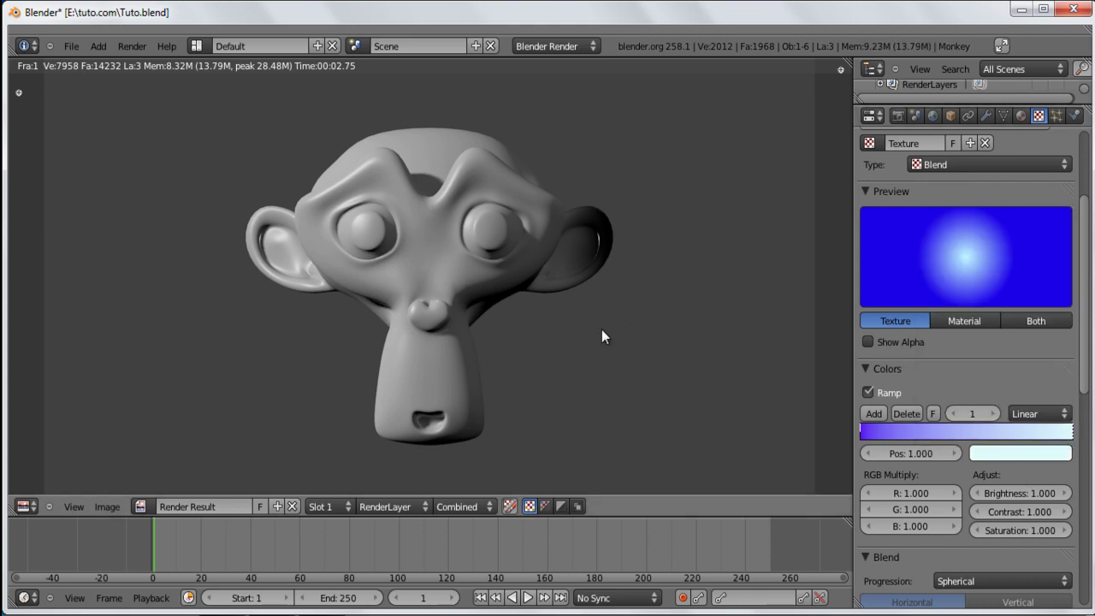
key("F12")
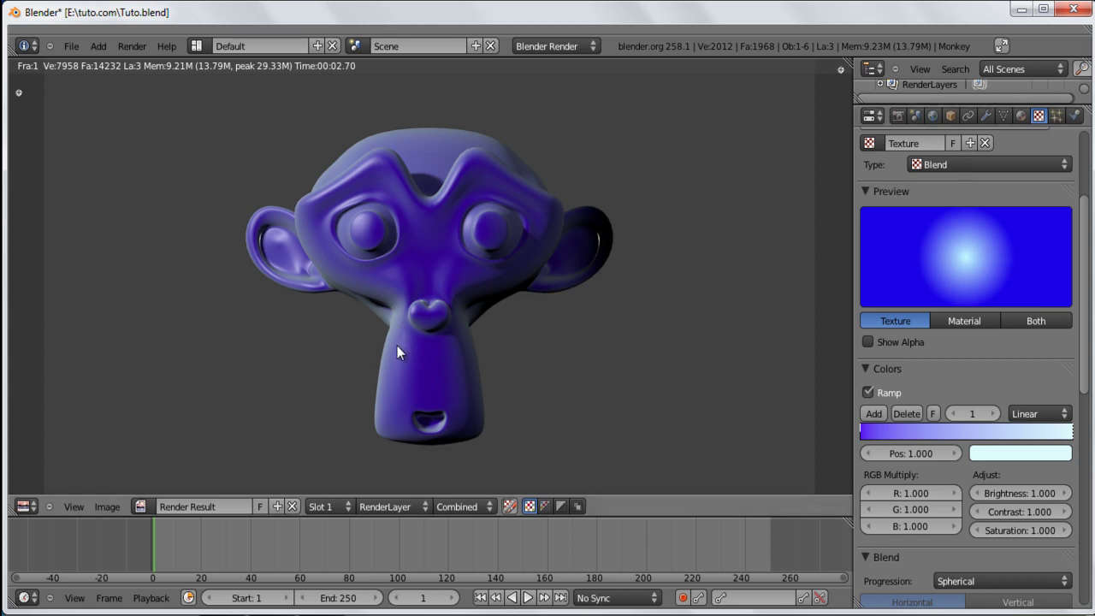
- Shift the ramp's first color stop to a lighter, less violet blue and render the scene
left_click(868, 433)
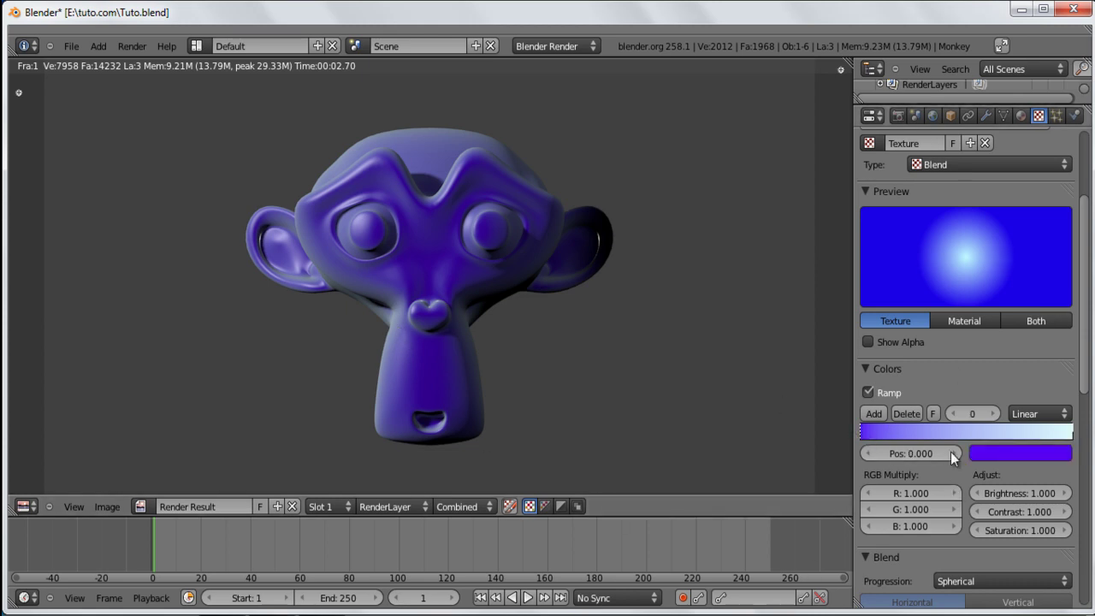
left_click(1006, 454)
mouse_move(1028, 255)
left_mouse_down()
mouse_move(1029, 230)
mouse_move(1015, 228)
mouse_move(1027, 233)
left_mouse_up()
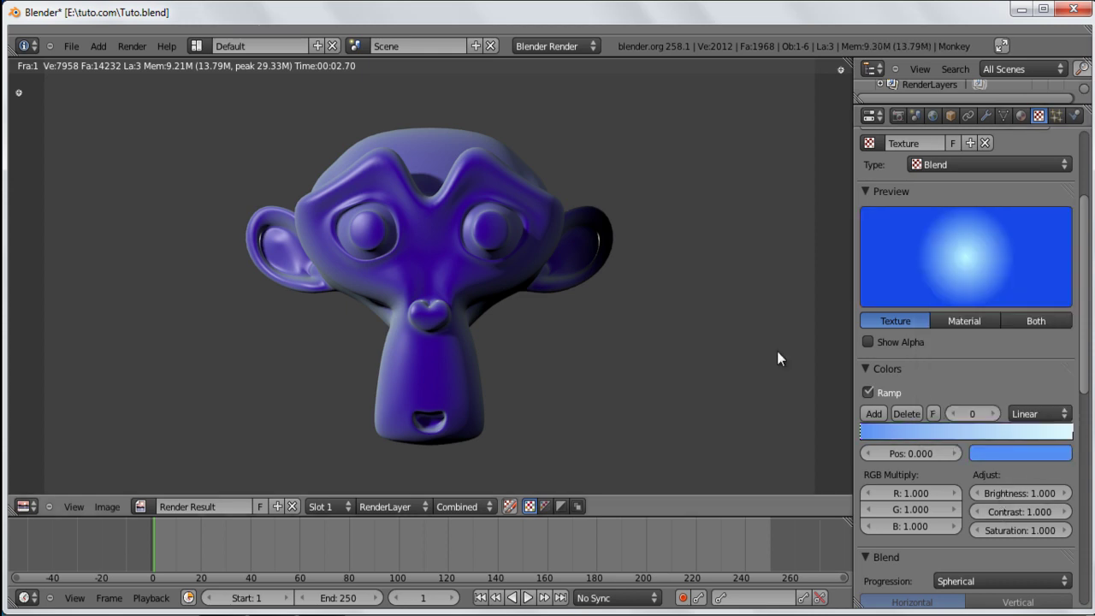
key("F12")
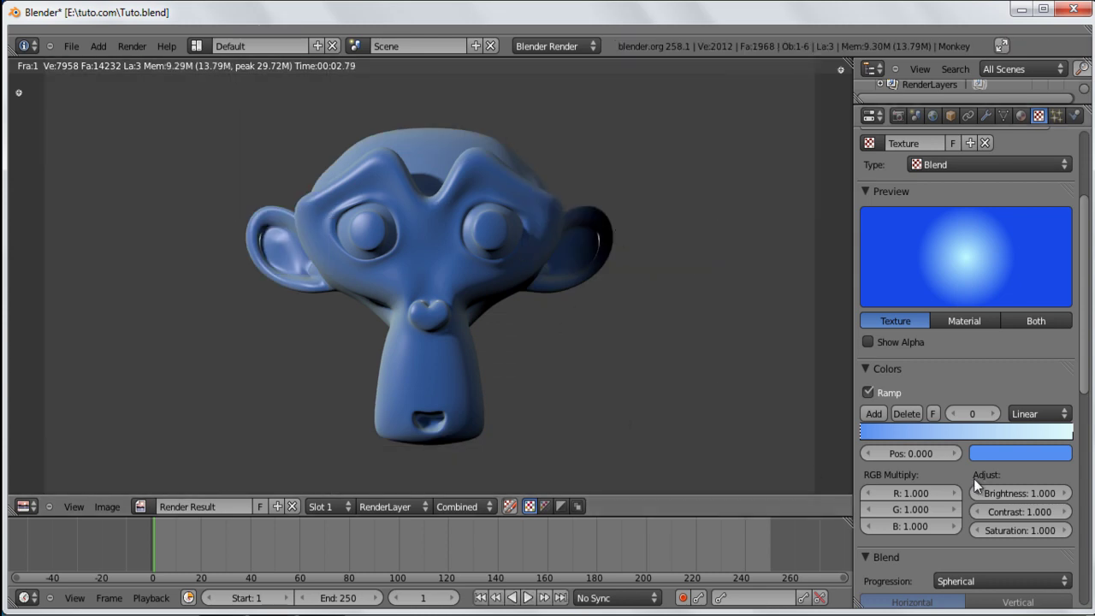
- Examine the blend texture's mapping and influence settings
scroll(972, 477, "down", 1)
scroll(885, 460, "up", 3)
scroll(941, 487, "down", 13)
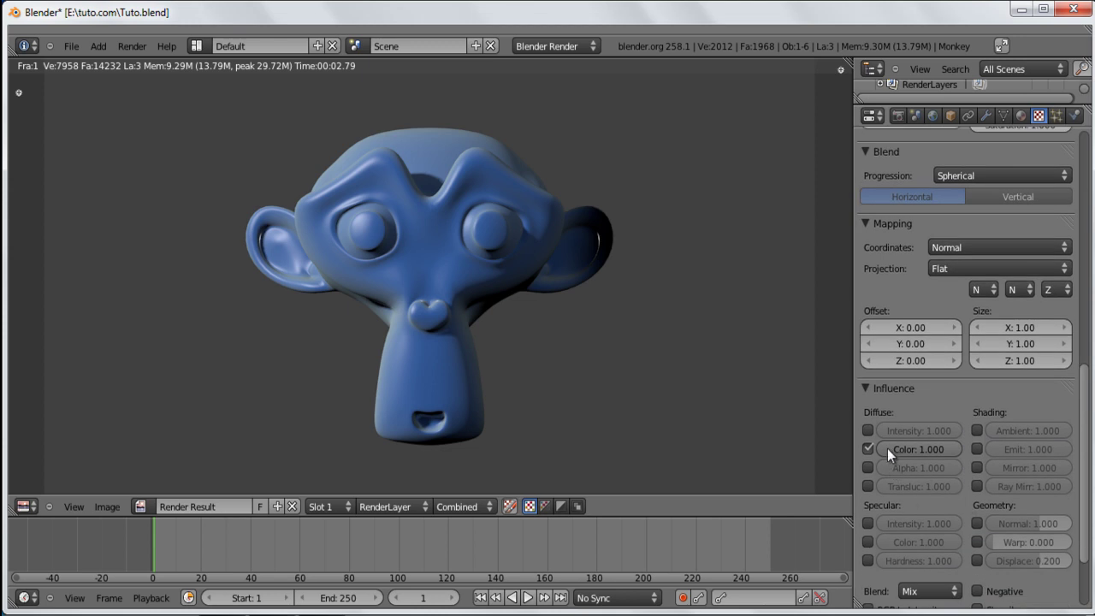
scroll(908, 468, "down", 1)
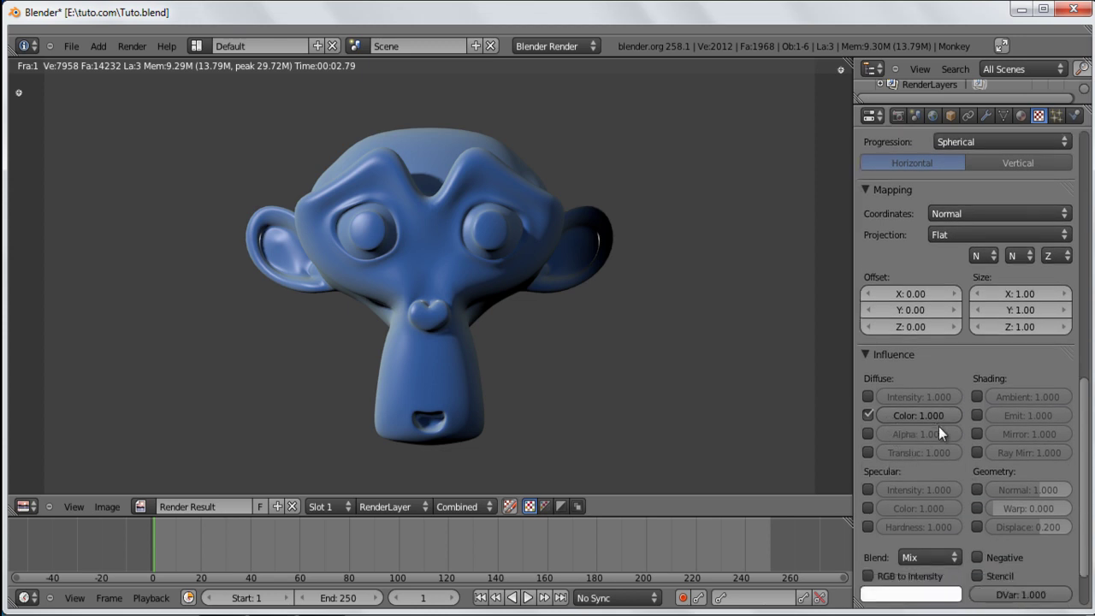
scroll(875, 564, "down", 2)
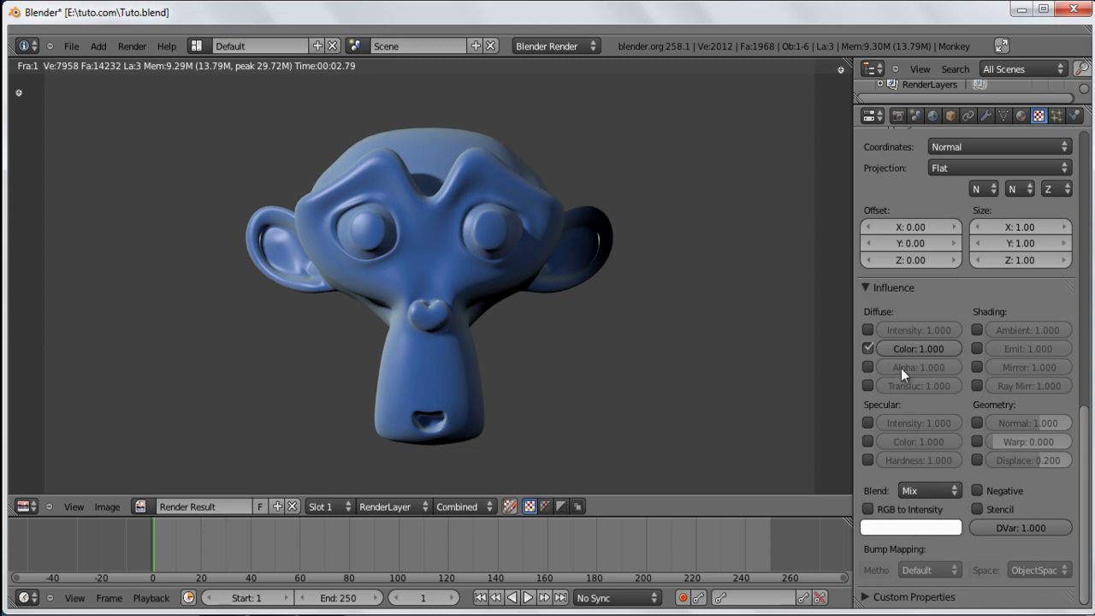
scroll(933, 374, "up", 3)
scroll(907, 334, "down", 2)
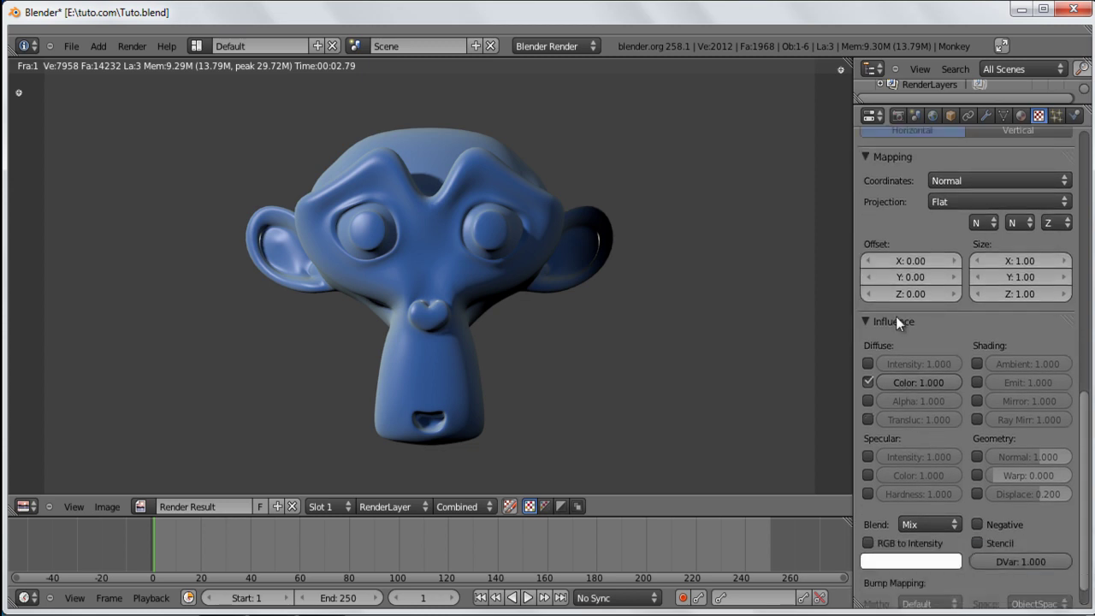
- Set the Fall-Off_Texture material's diffuse color to a pinkish red of about R 0.800, G 0.000, B 0.131
left_click(1021, 116)
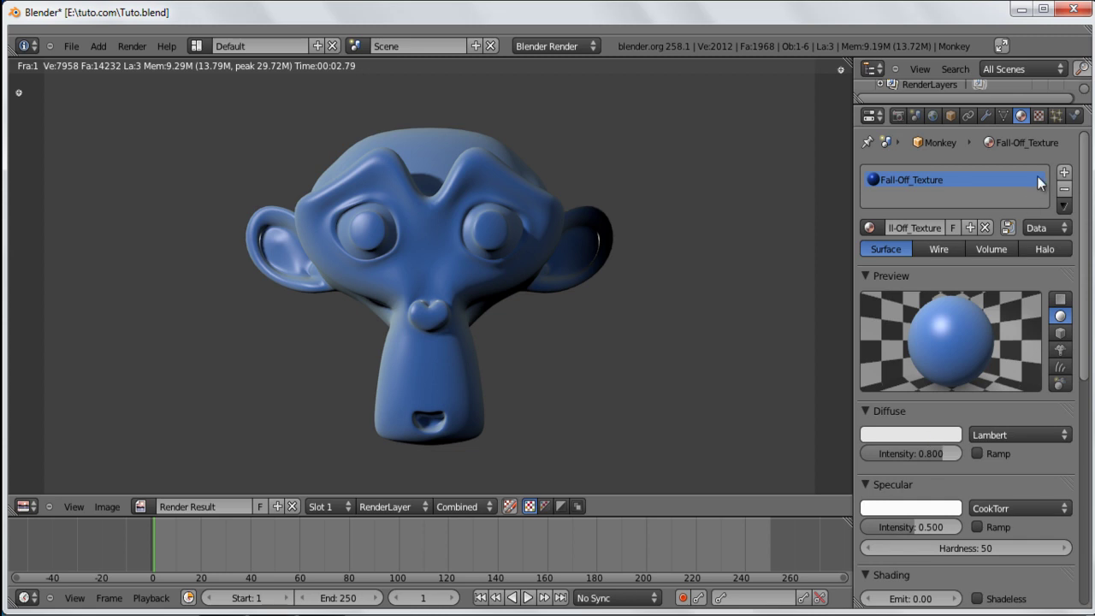
left_click(946, 436)
left_click(899, 302)
left_click_drag(896, 340, 895, 388)
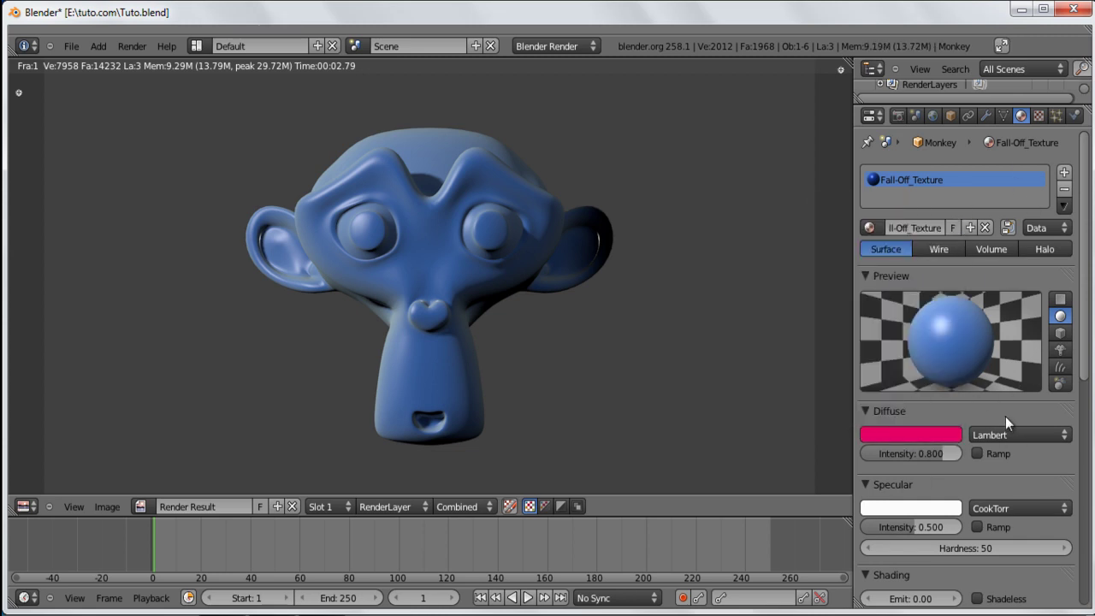
- Switch the render result to Slot 2 and render the scene into it
left_click(342, 506)
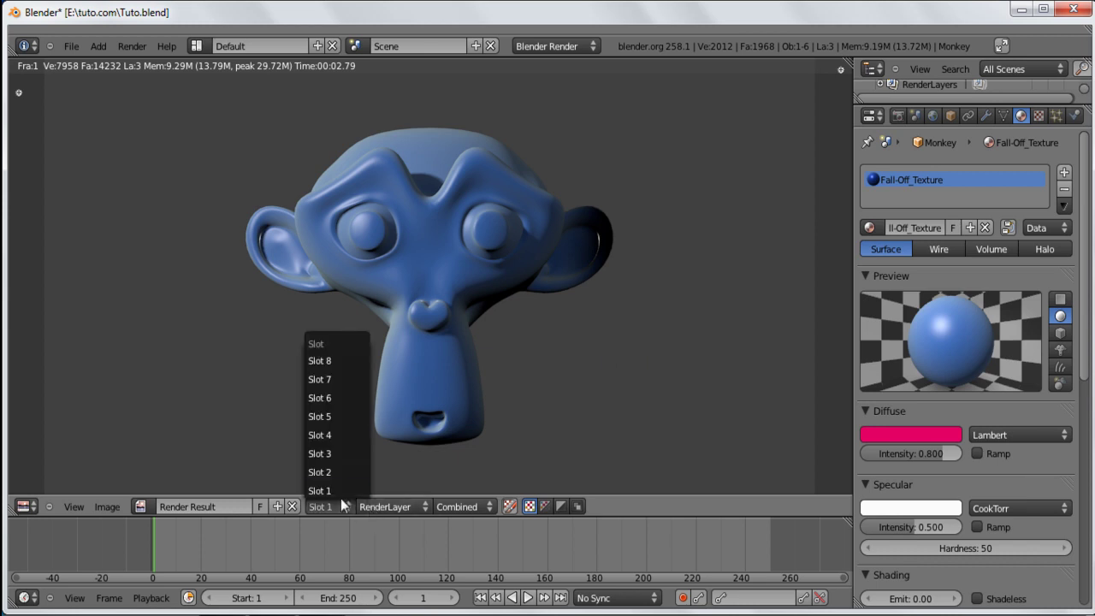
left_click(341, 472)
key("F12")
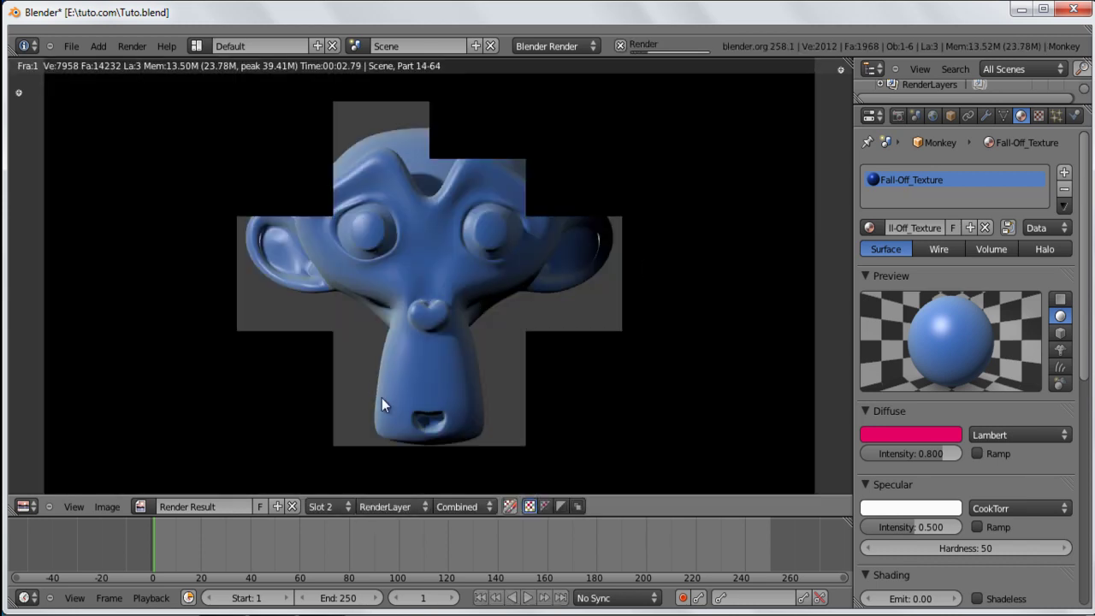
- Compare the renders stored in Slot 1 and Slot 2
left_click(333, 506)
left_click(333, 489)
left_click(337, 503)
left_click(337, 492)
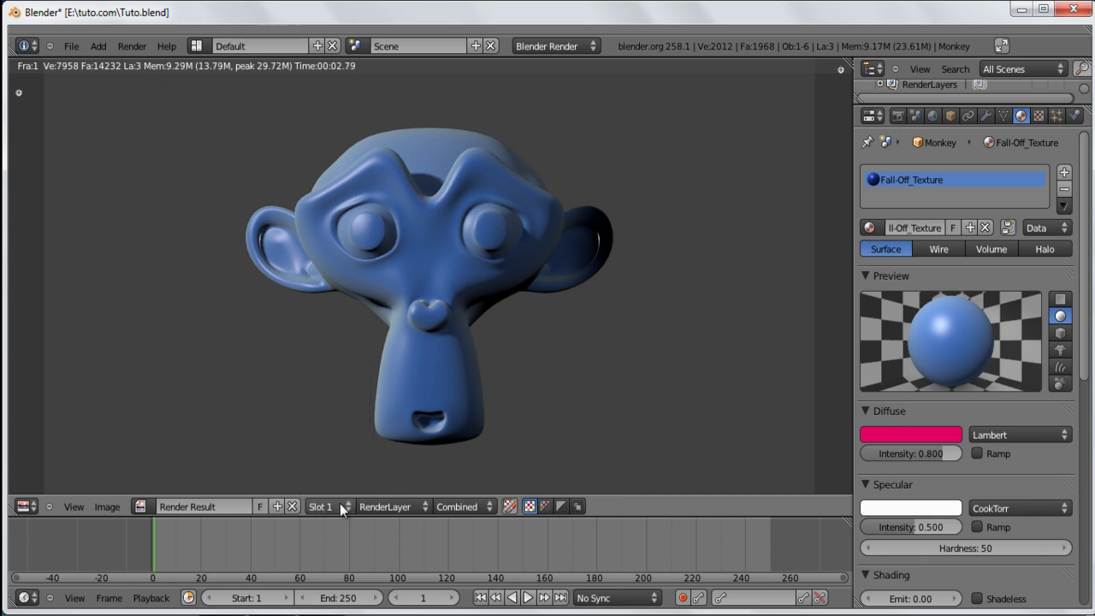
left_click(342, 507)
left_click(342, 473)
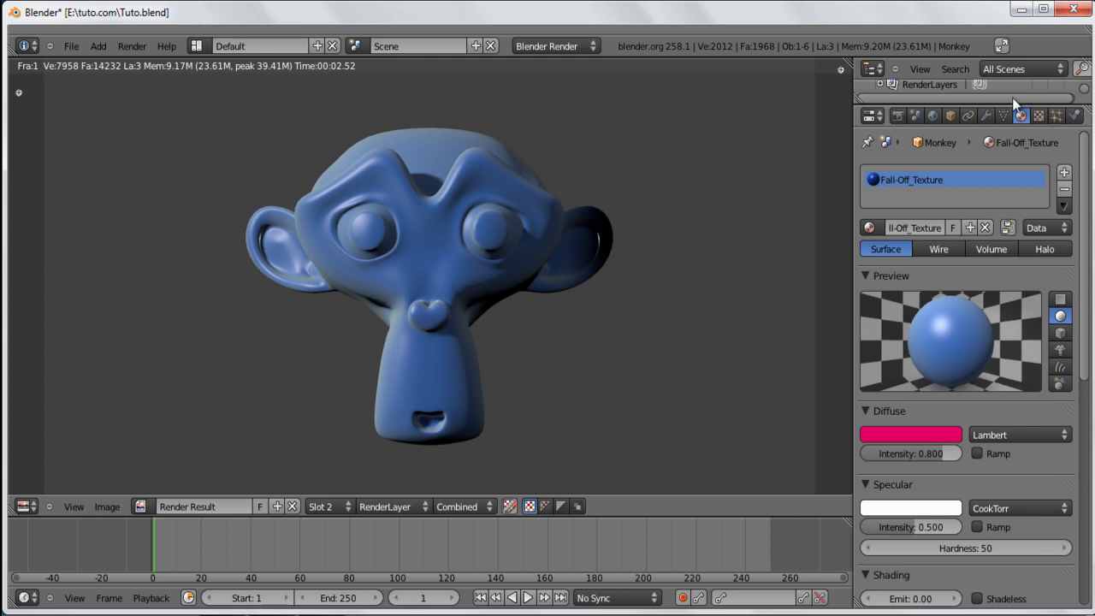
- Set the texture influence's blend type to Add
left_click(1039, 117)
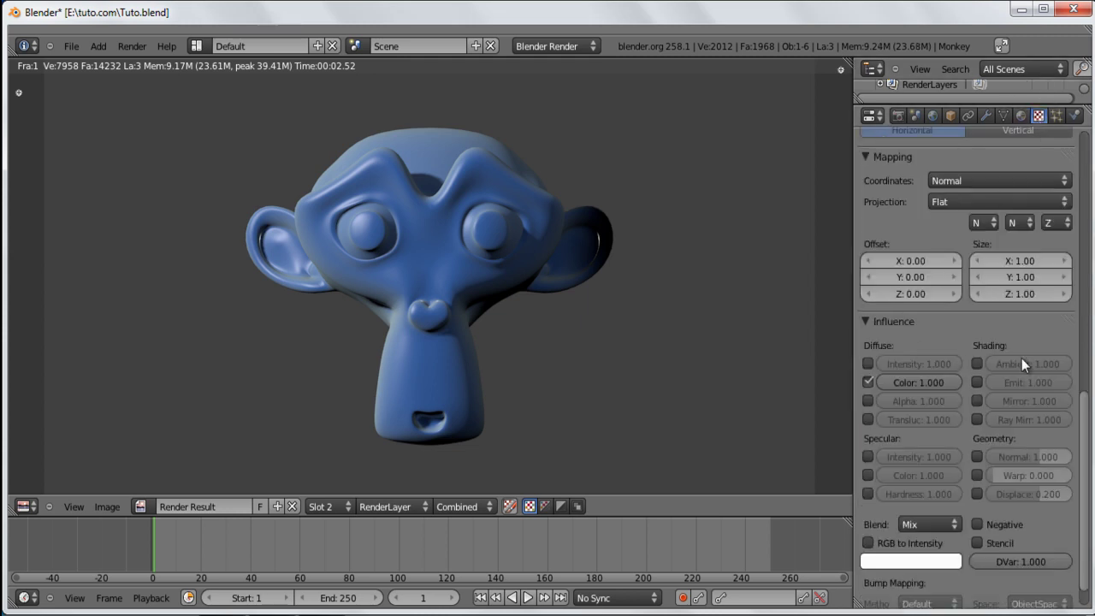
scroll(968, 359, "up", 2)
scroll(1018, 295, "down", 1)
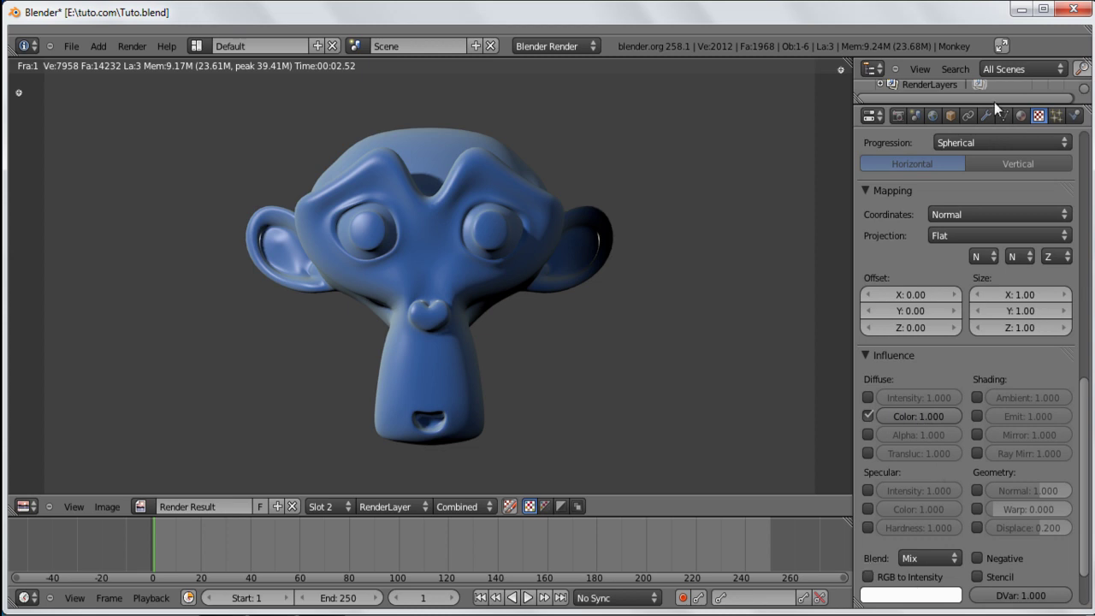
left_click(927, 557)
left_click(932, 524)
- Compare the material preview and diffuse color with the texture's color ramp, and render the scene
left_click(1023, 115)
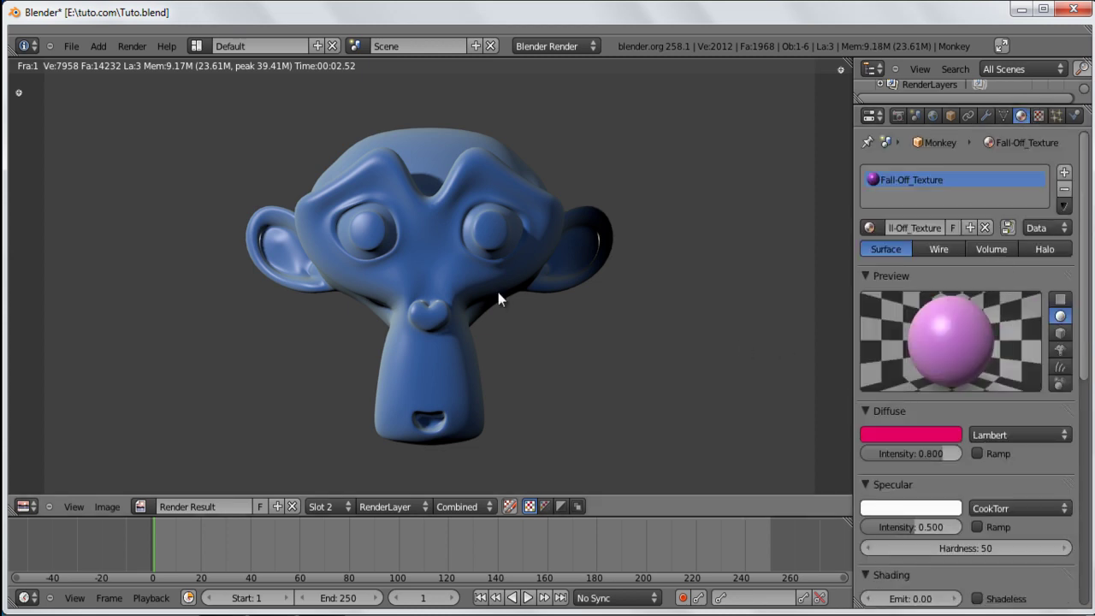
left_click(1039, 116)
scroll(954, 342, "up", 12)
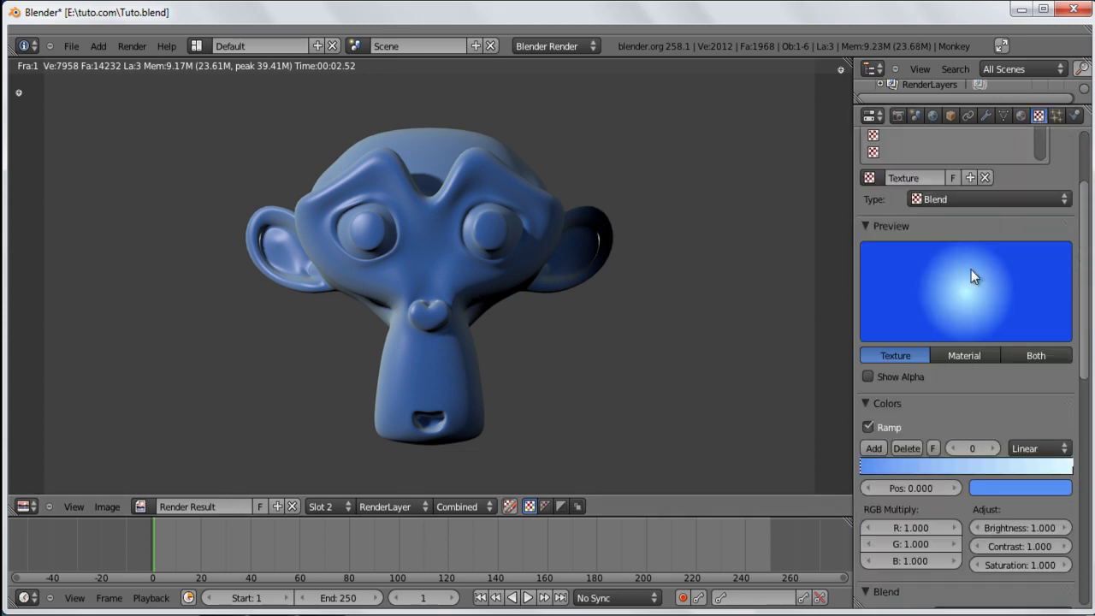
left_click(1021, 116)
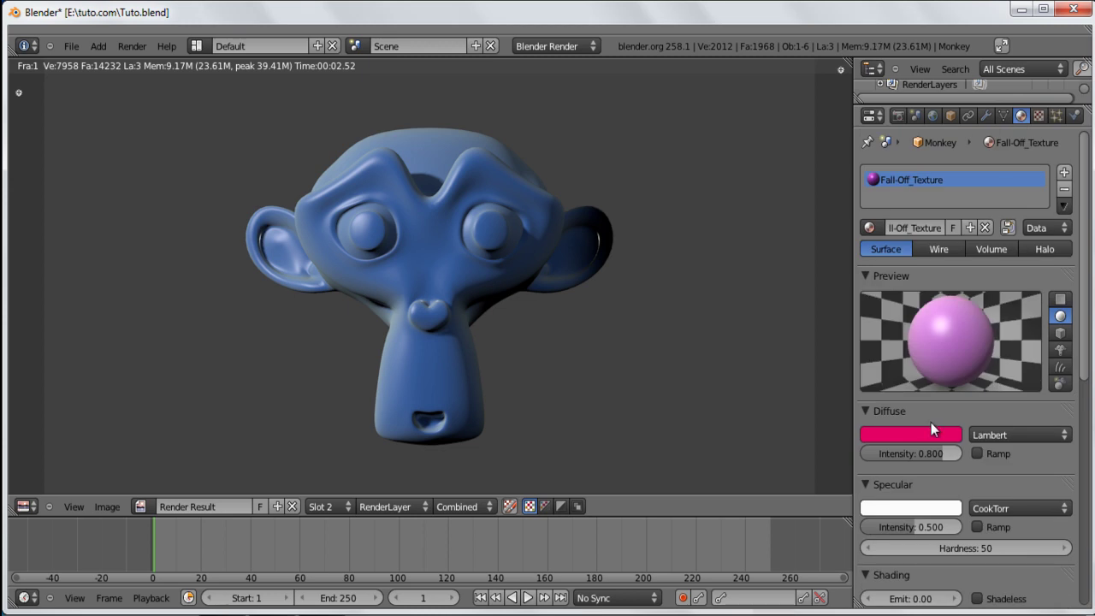
key("F12")
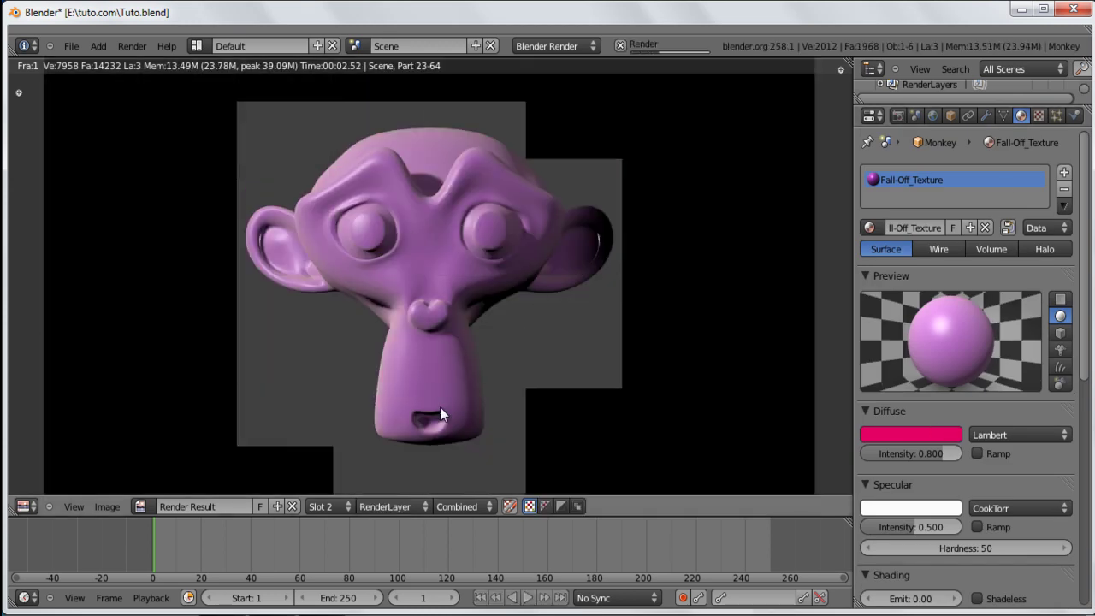
left_click(1039, 116)
scroll(940, 446, "down", 8)
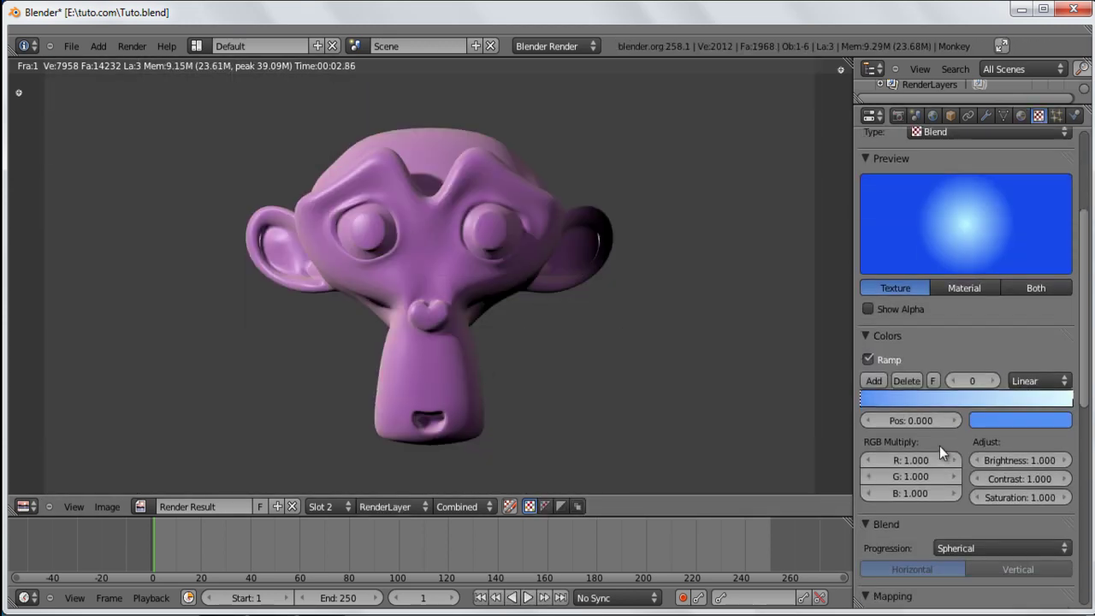
- Set the material's diffuse color to pure white with R, G and B at 1.000
left_click(1021, 116)
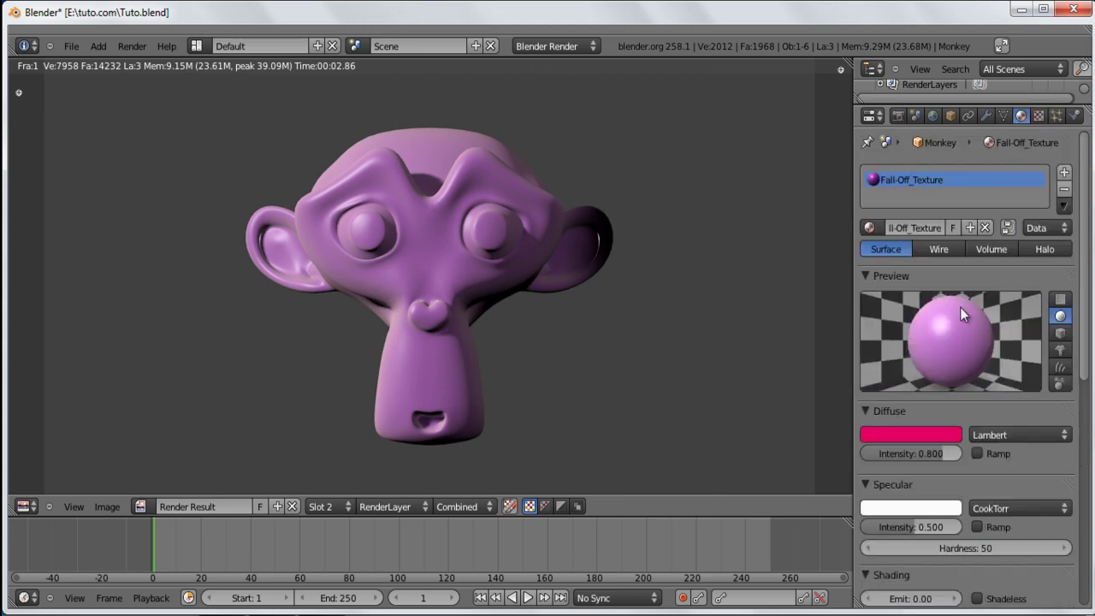
left_click(905, 435)
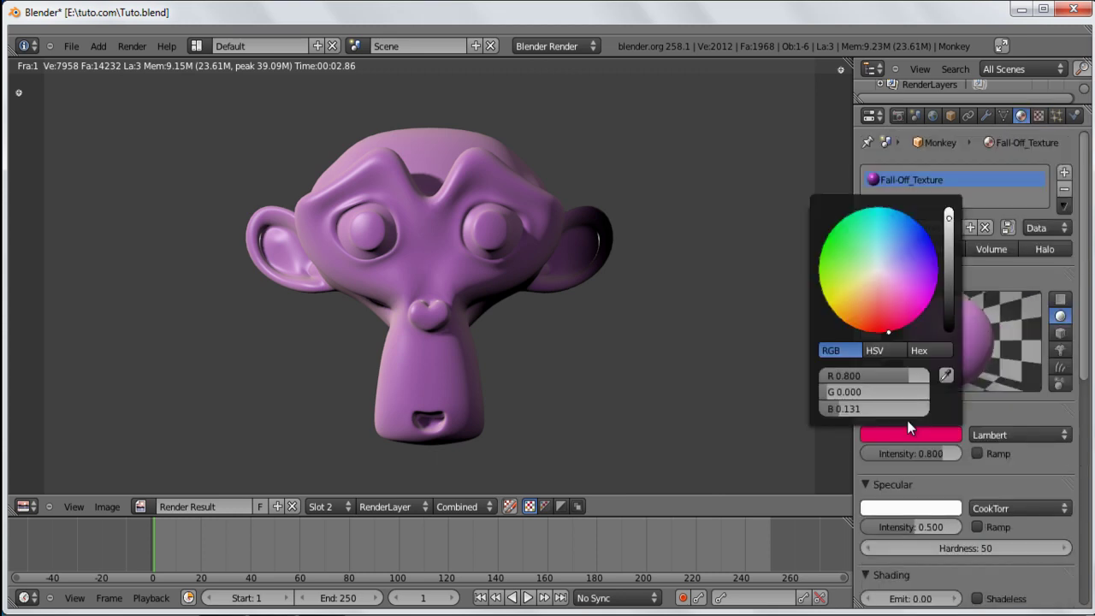
left_click(845, 377)
type("1")
key("Return")
left_click(851, 392)
type("1")
key("Return")
left_click(852, 409)
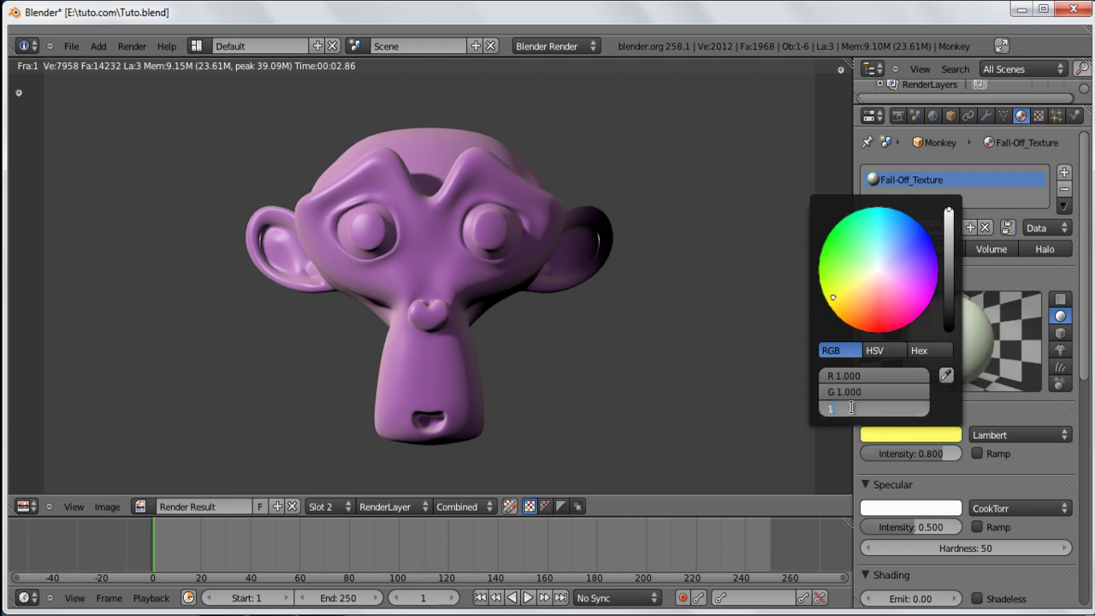
type("1")
key("Return")
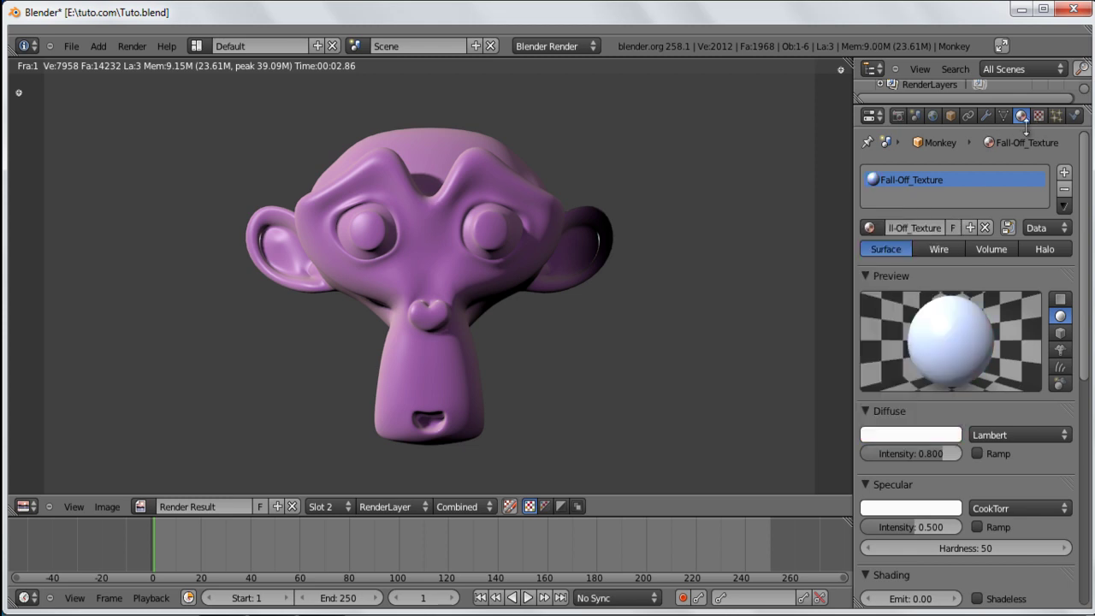
- Set the texture influence's blend type back to Mix and render the scene
left_click(1038, 115)
scroll(977, 372, "down", 10)
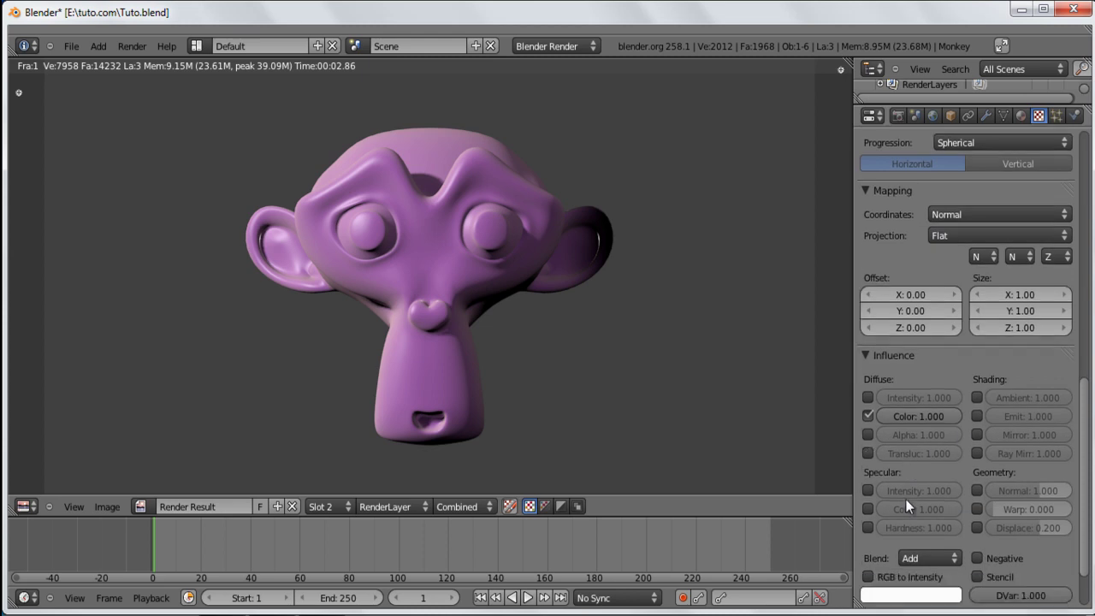
left_click(920, 493)
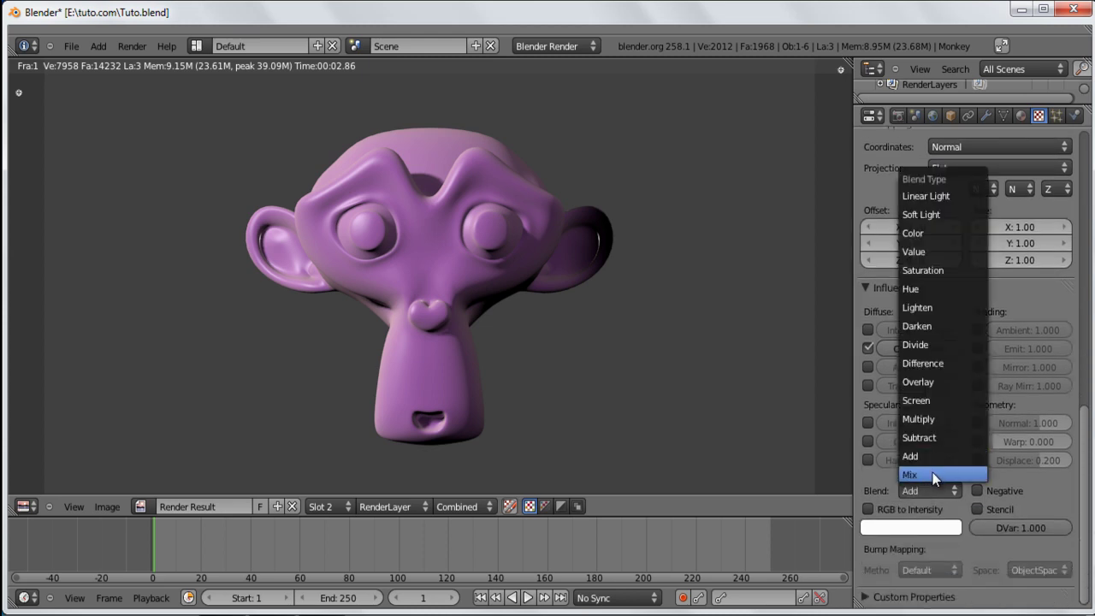
left_click(933, 472)
scroll(1023, 254, "up", 1)
scroll(1024, 254, "up", 8)
key("F12")
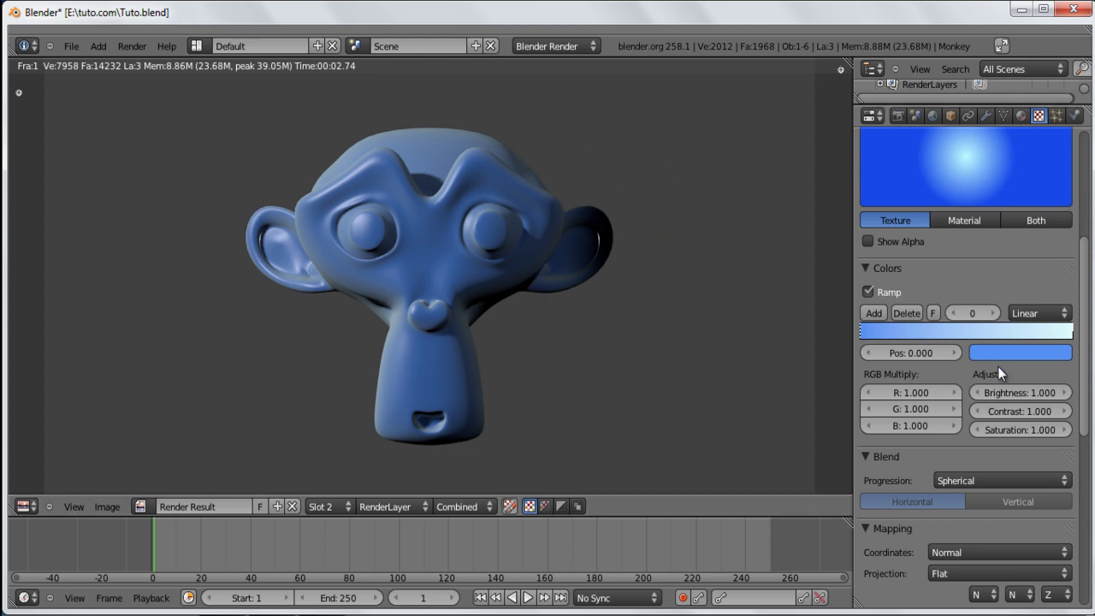
- Add a new texture in the second texture slot and set its type to Blend
scroll(999, 367, "up", 5)
left_click(896, 219)
left_click(918, 294)
left_click(928, 315)
left_click(942, 347)
left_click(928, 315)
left_click(943, 352)
- Set the second texture's blend progression to Spherical and its mapping coordinates to Normal
scroll(957, 392, "down", 5)
left_click(978, 499)
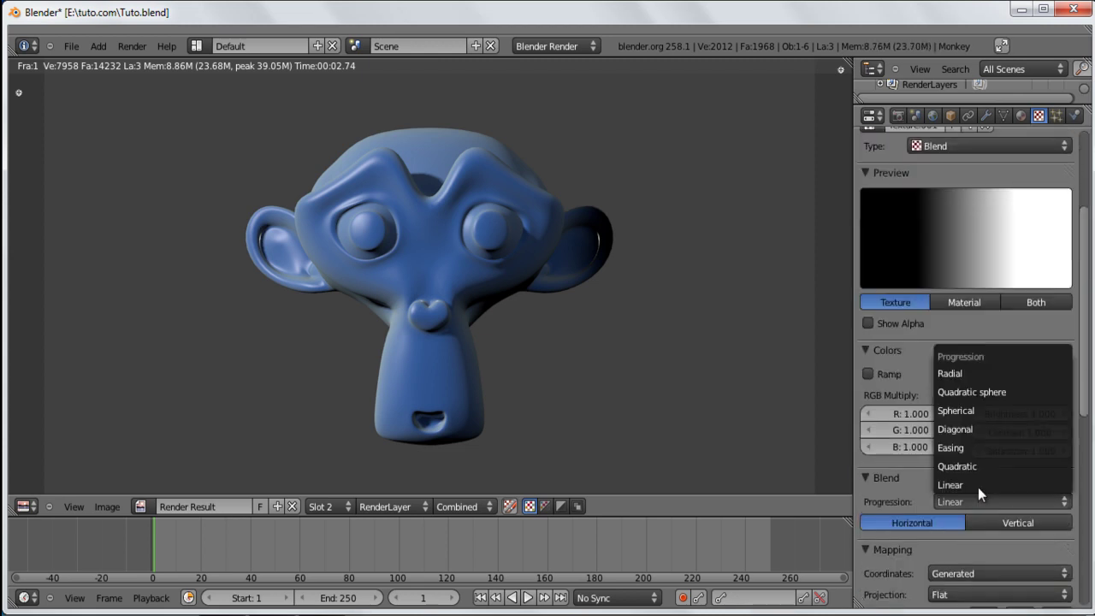
left_click(972, 411)
scroll(967, 424, "down", 3)
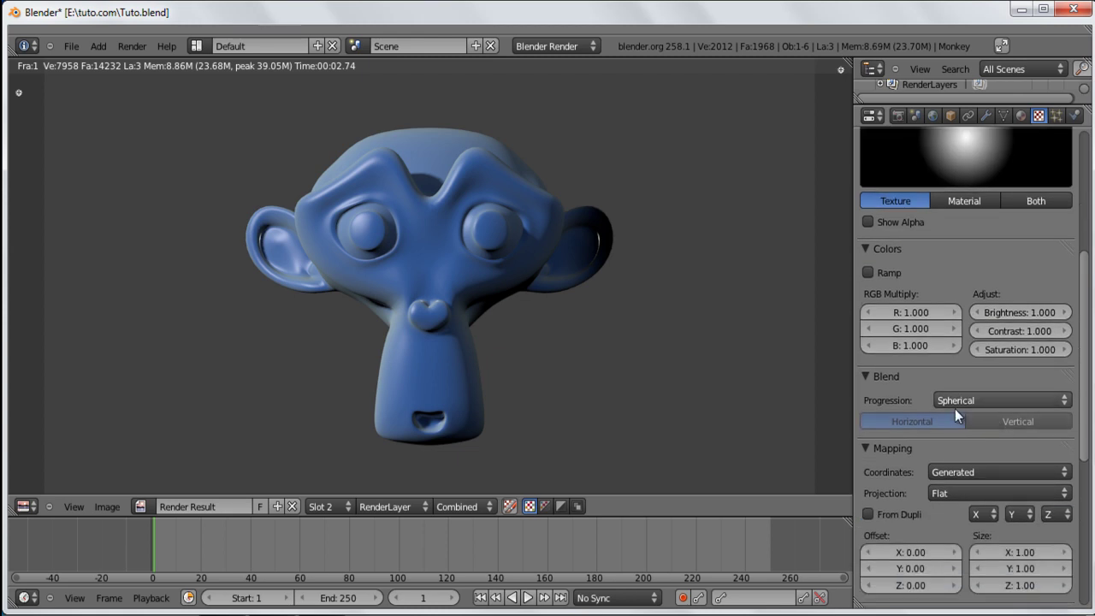
scroll(957, 410, "down", 2)
left_click(981, 406)
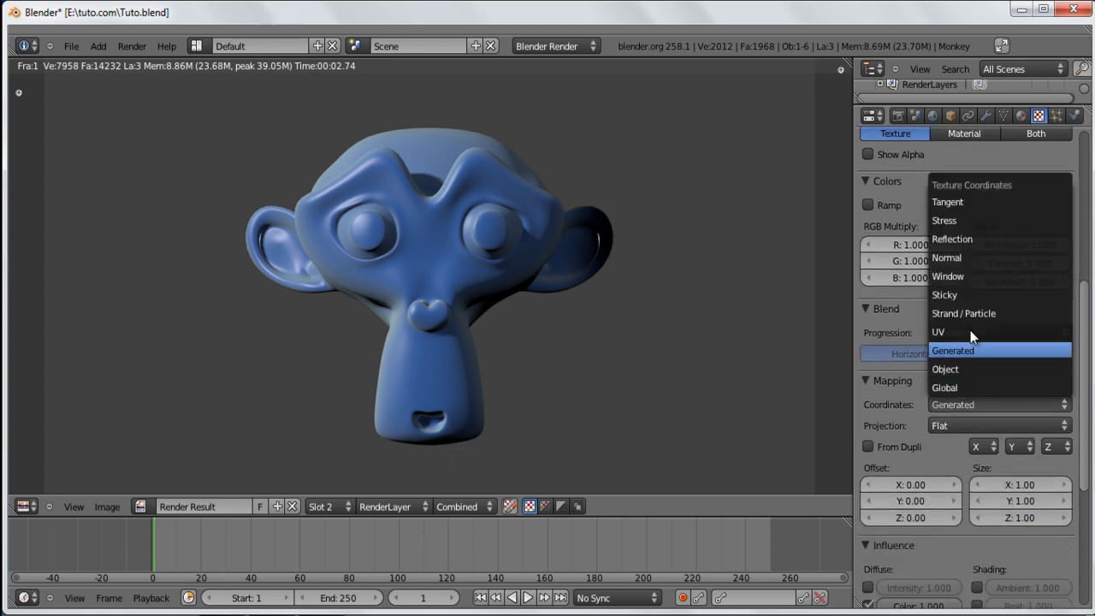
left_click(967, 259)
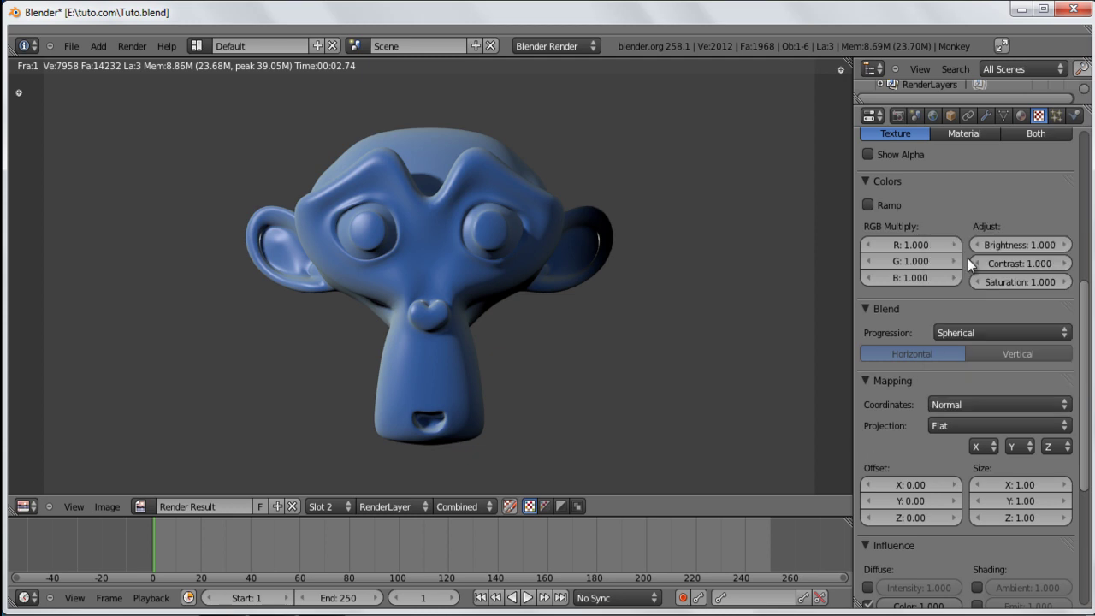
- Set the second texture's X and Y mapping axes to None and render the scene
left_click(989, 445)
left_click(988, 433)
left_click(1017, 446)
left_click(1014, 430)
scroll(997, 441, "down", 2)
scroll(1009, 428, "up", 1)
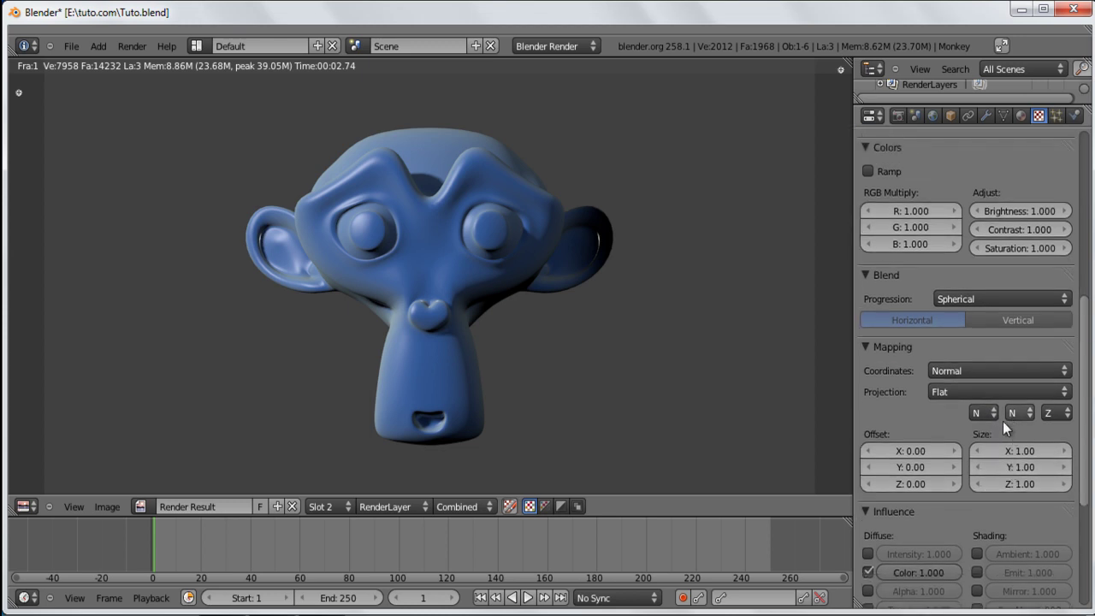
scroll(1053, 395, "down", 3)
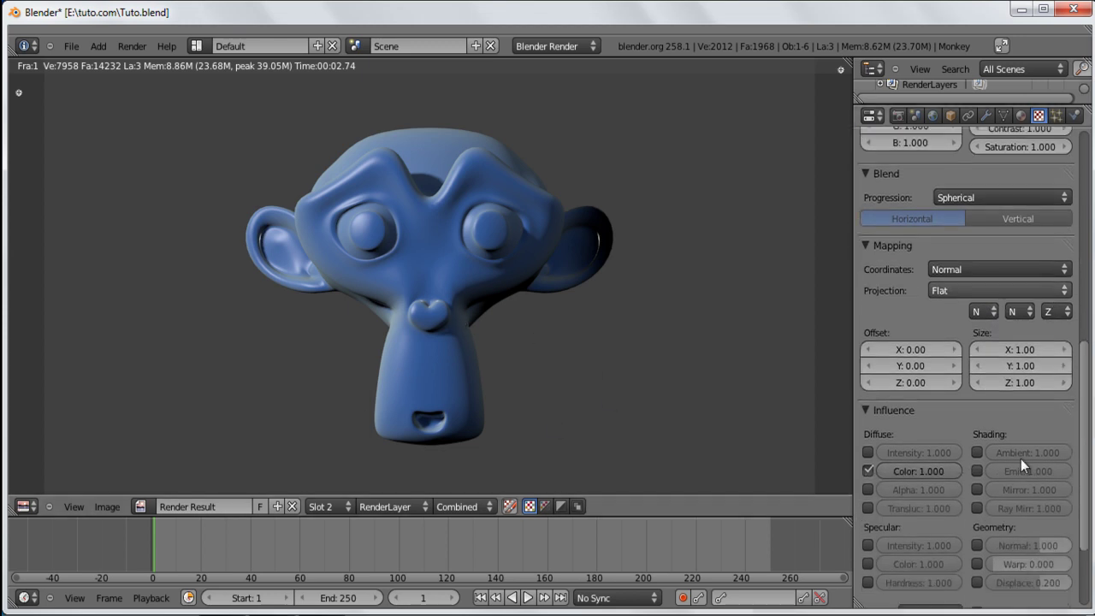
scroll(976, 474, "down", 2)
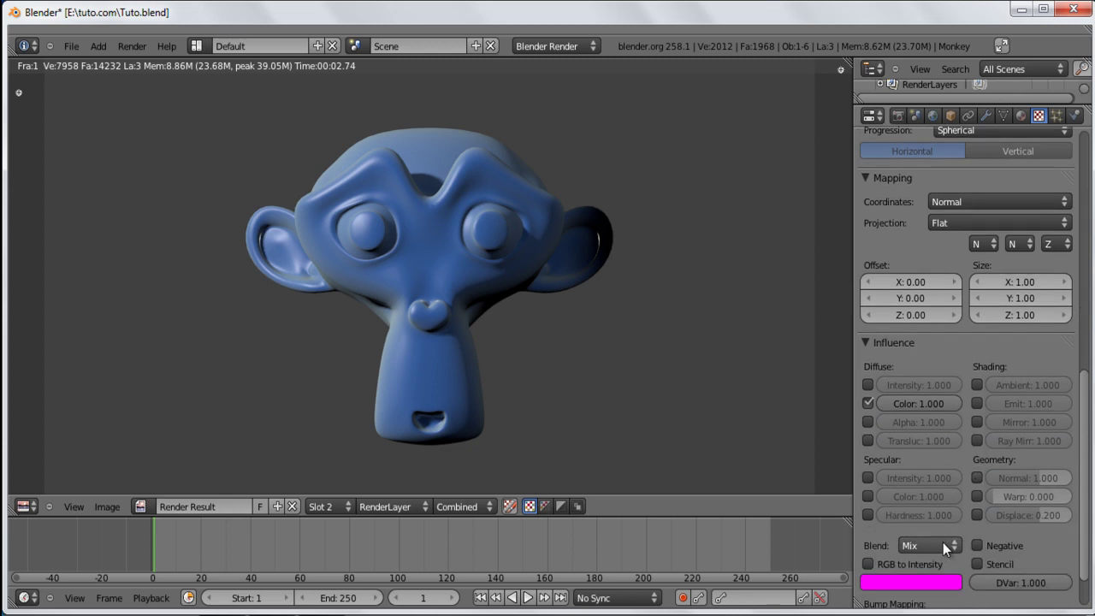
key("F12")
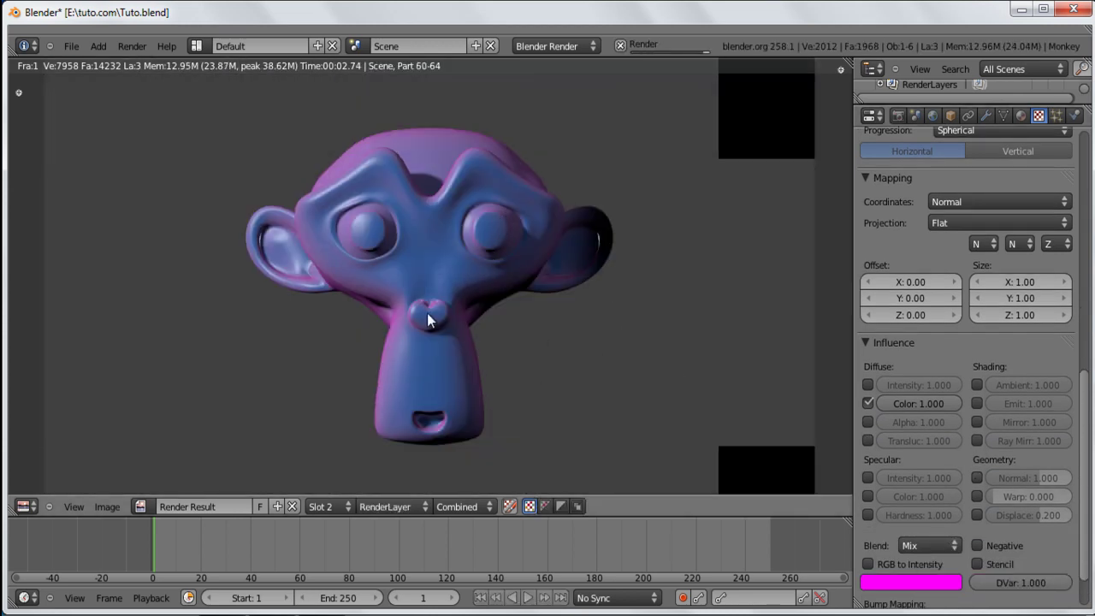
- Change the second texture's influence color to white by setting its G value to 1
scroll(949, 317, "up", 2)
scroll(949, 313, "up", 12)
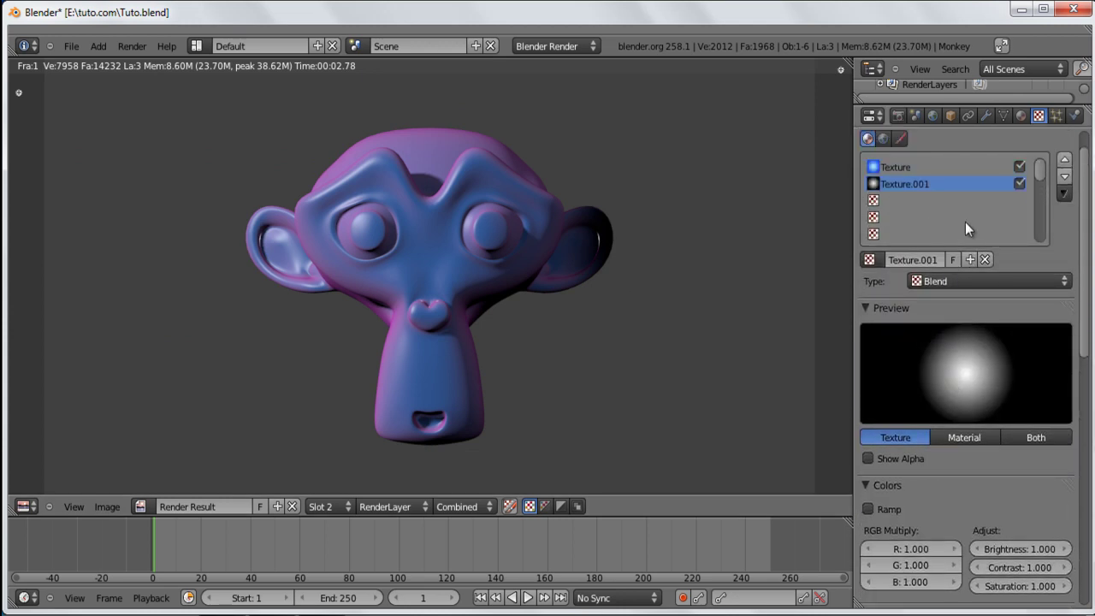
scroll(987, 417, "down", 8)
scroll(1006, 431, "down", 4)
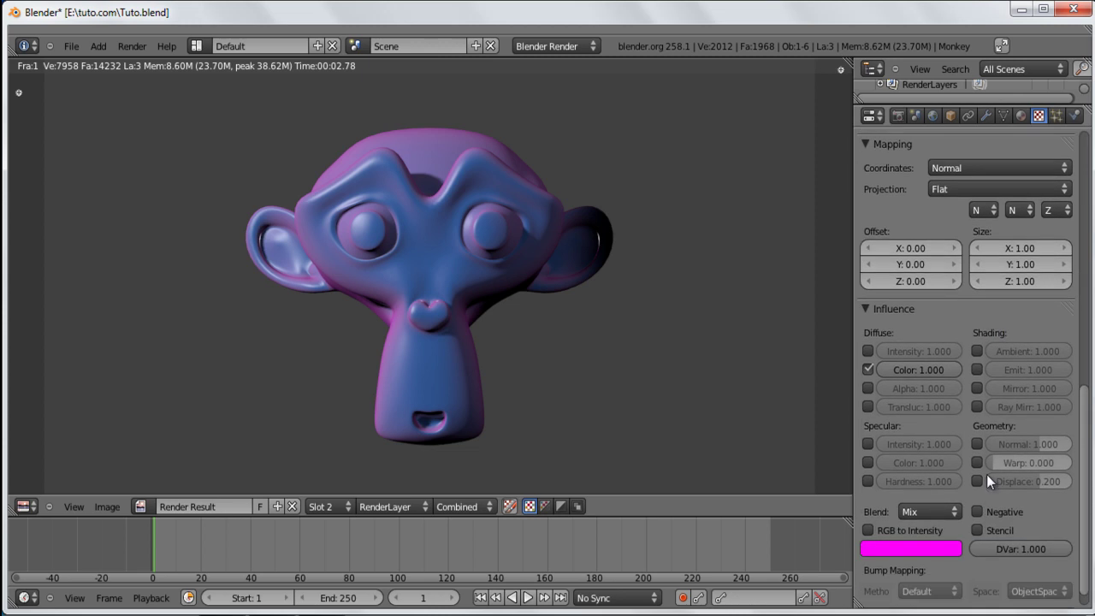
left_click(898, 527)
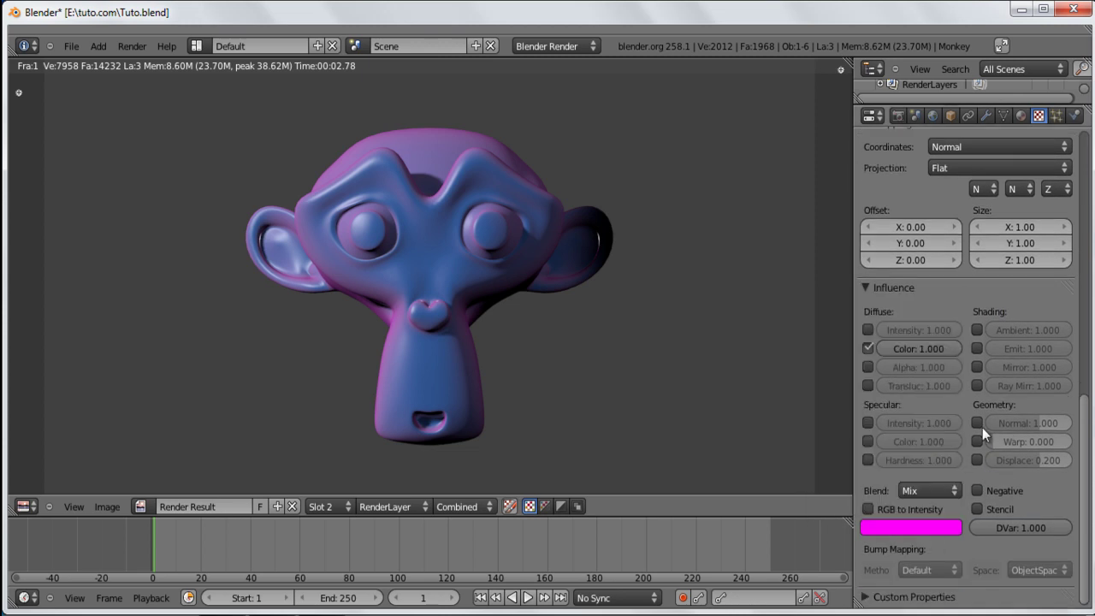
left_click(910, 528)
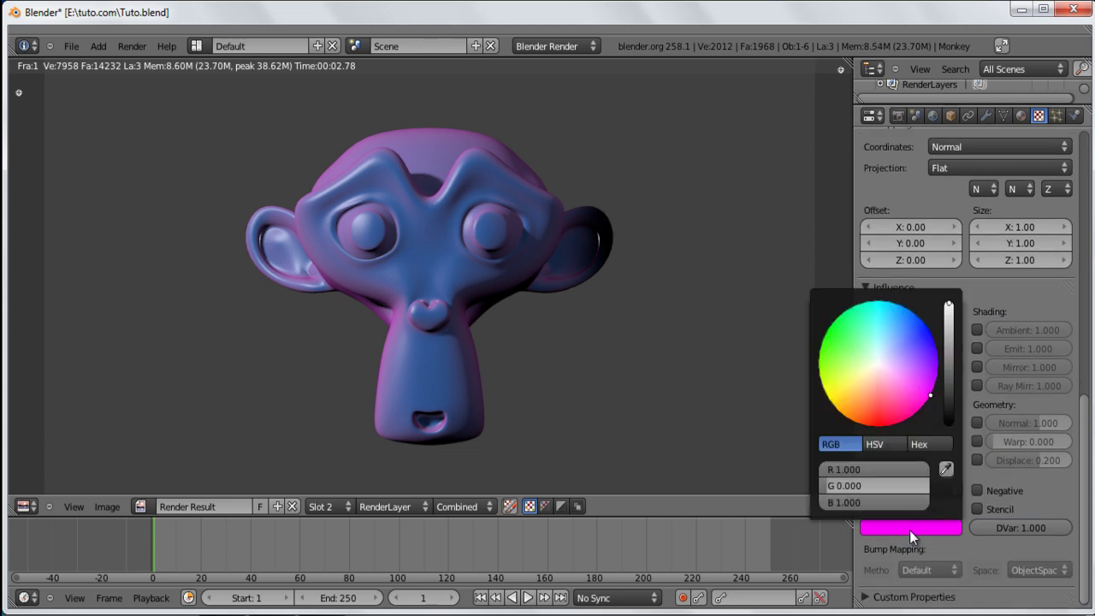
left_click(834, 485)
type("1")
key("Return")
- Compare renders with the second texture's Negative influence option enabled and disabled
left_click(1058, 488)
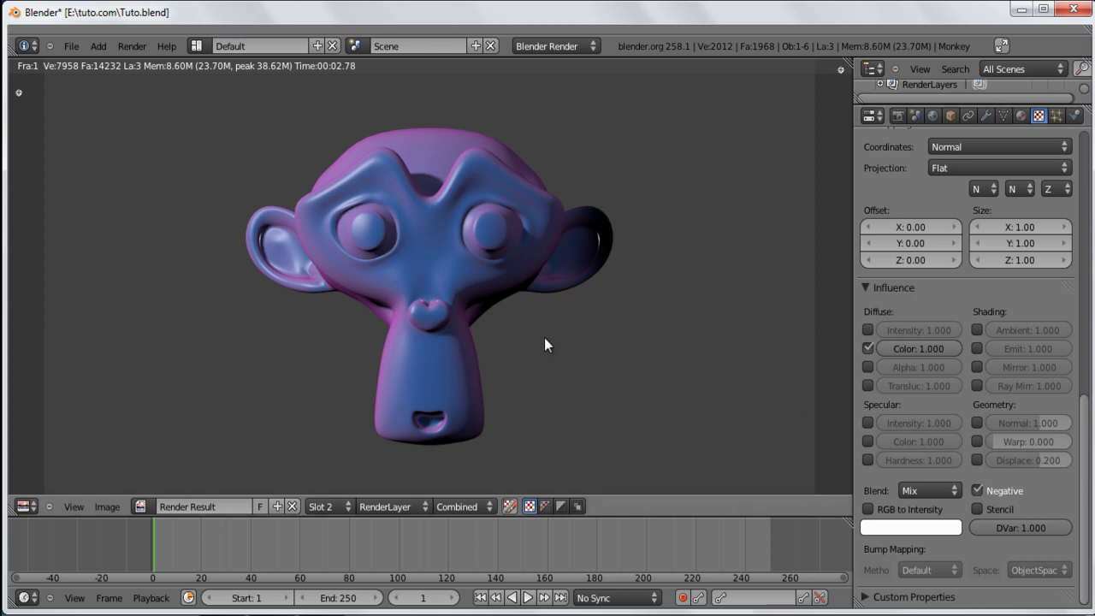
key("F12")
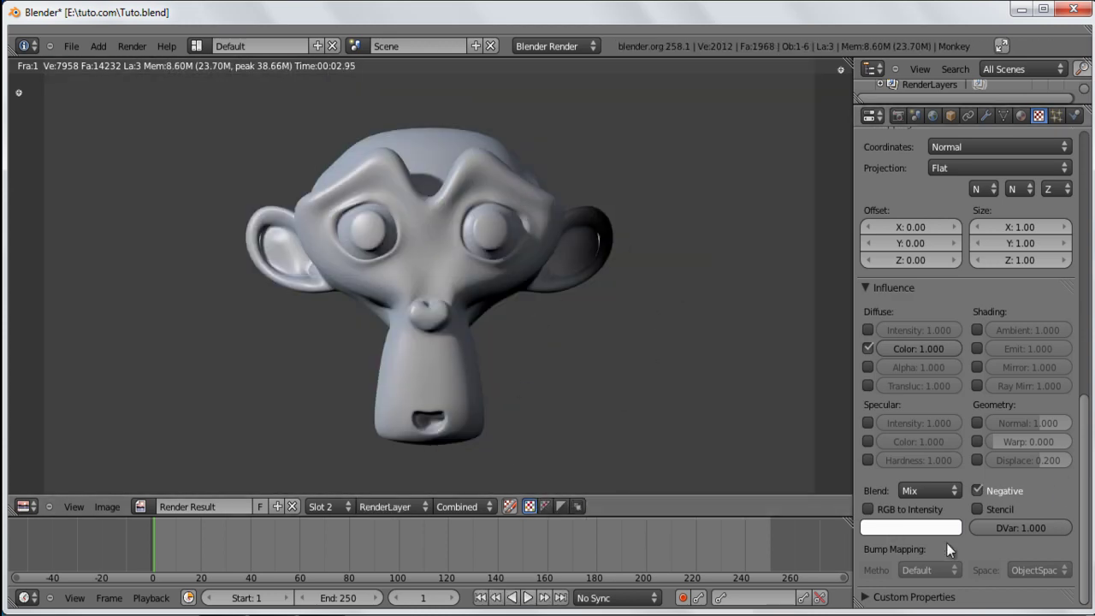
left_click(978, 490)
key("F12")
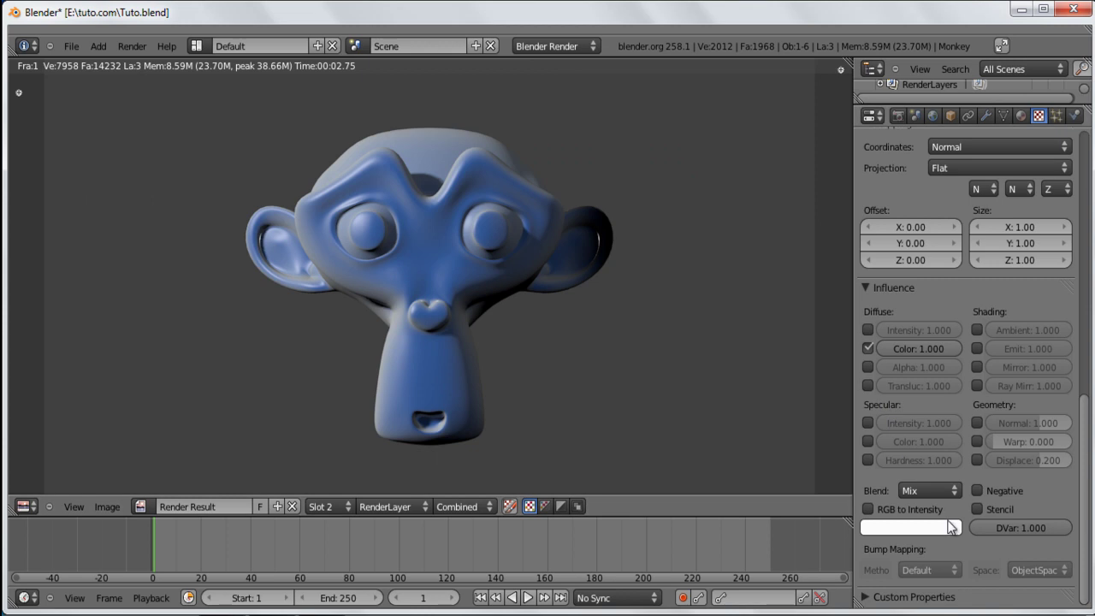
- Examine the shading along the monkey's forehead, head edges and snout in the render
scroll(958, 324, "up", 3)
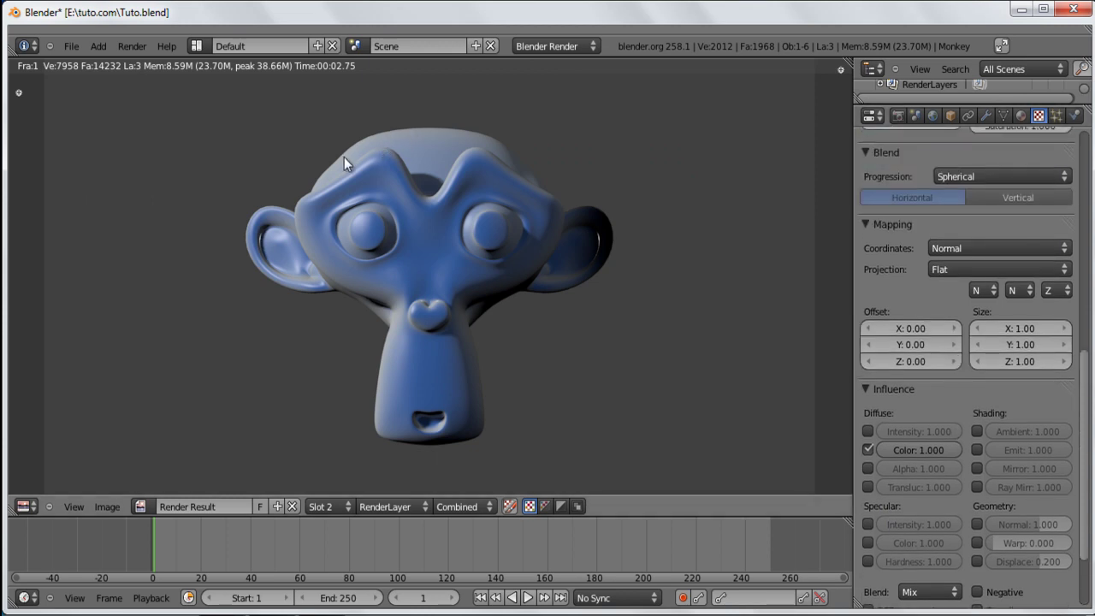
scroll(326, 172, "up", 3)
scroll(356, 152, "down", 2)
scroll(428, 256, "up", 4)
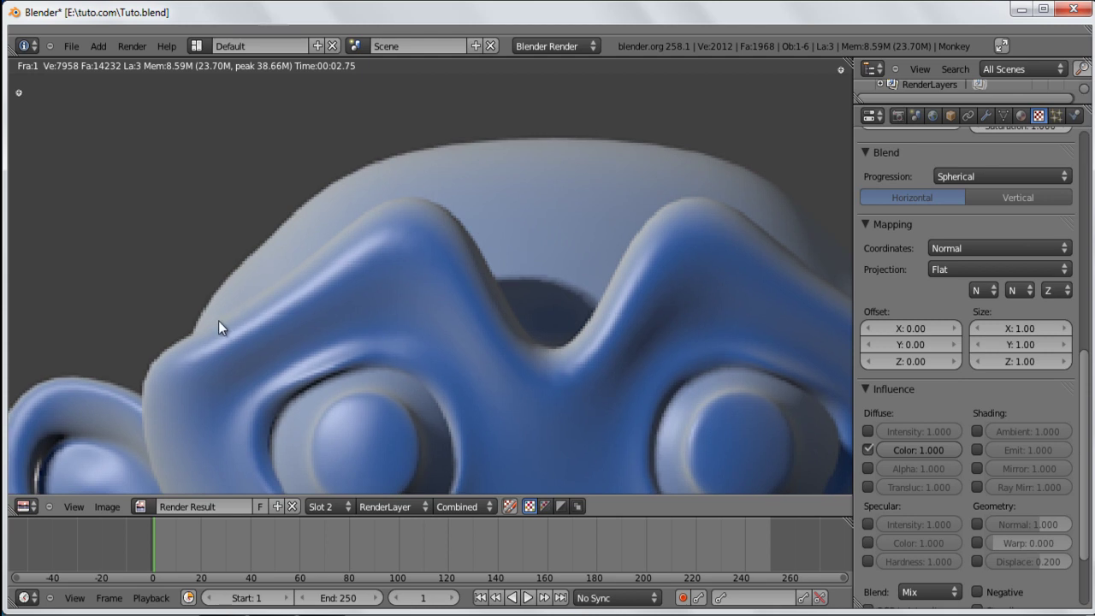
scroll(403, 216, "down", 6)
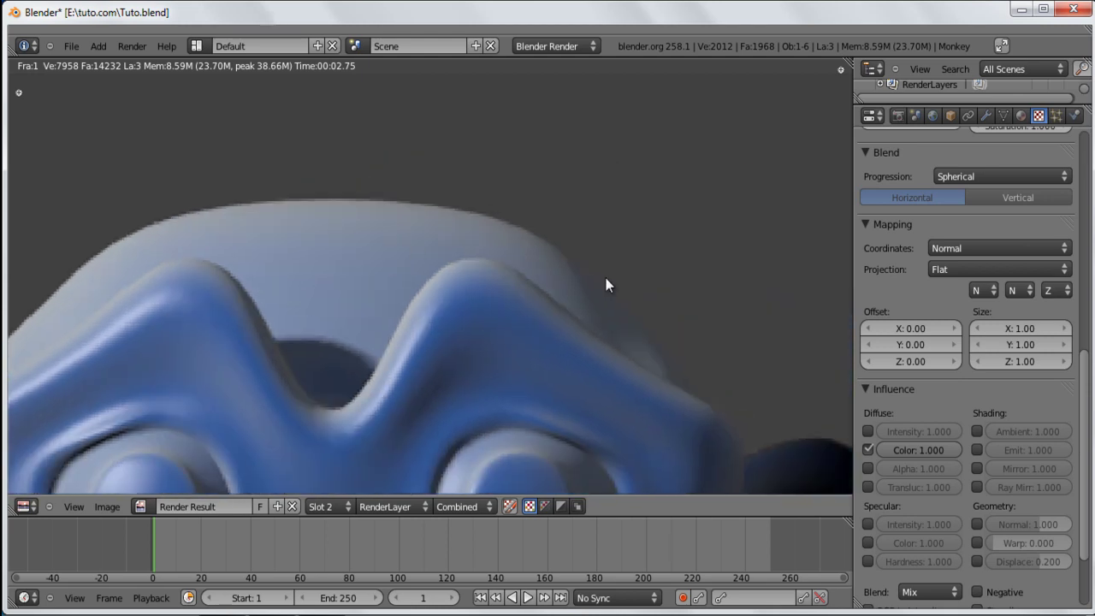
middle_click_drag(438, 248, 514, 77)
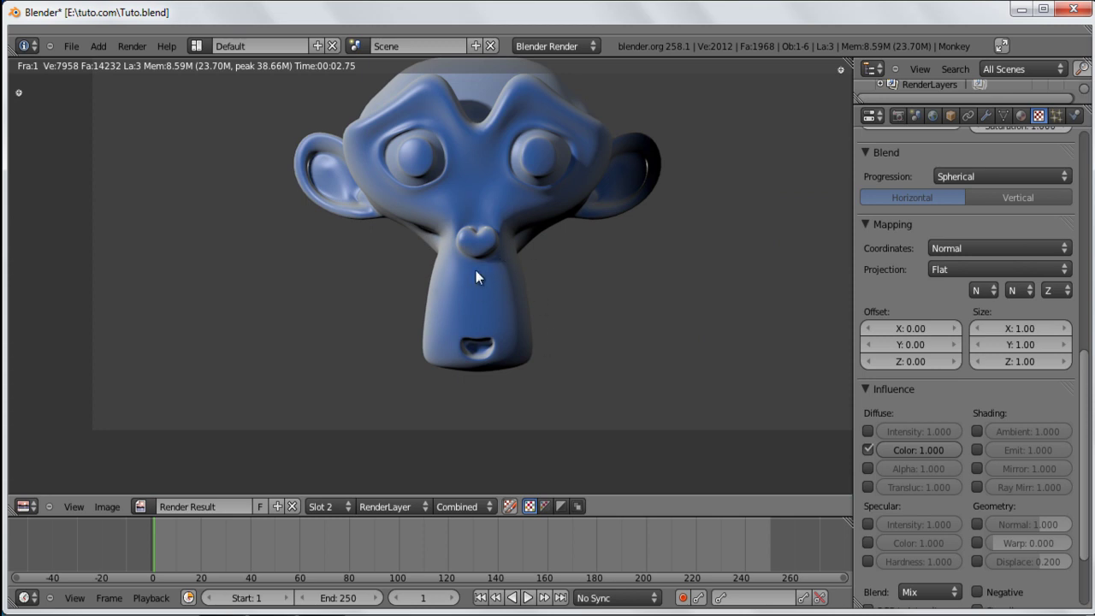
scroll(407, 205, "down", 4)
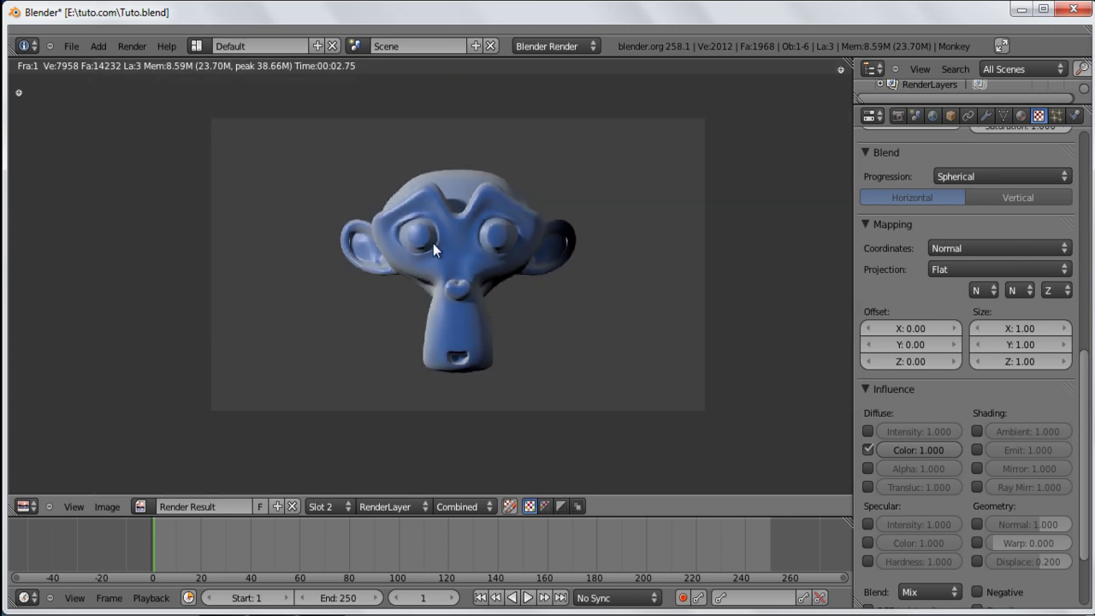
scroll(933, 474, "up", 2)
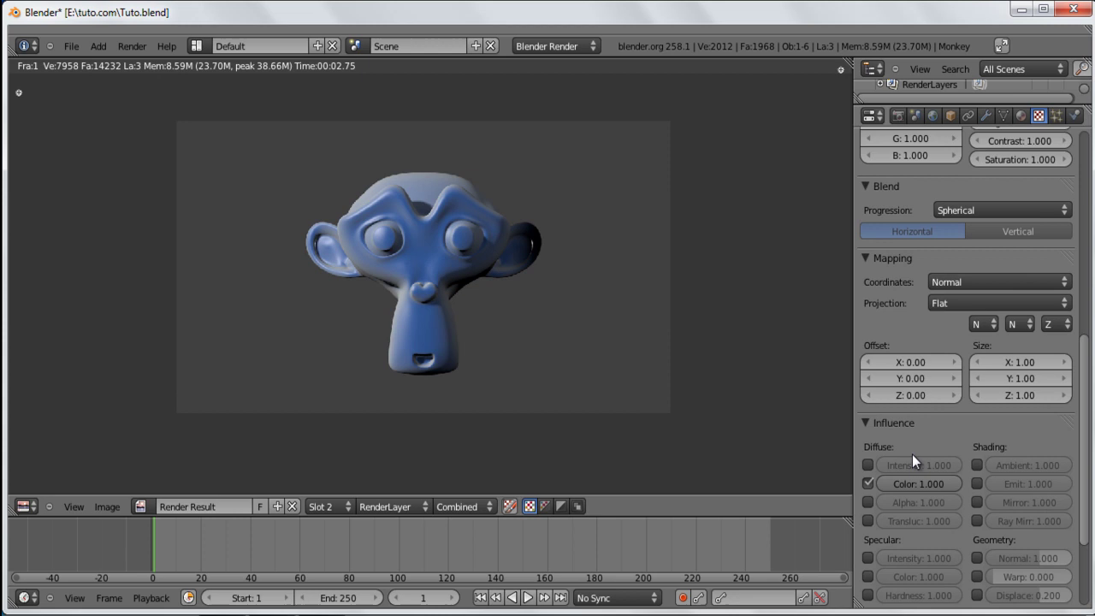
- Switch the second texture's diffuse influence from Color to Translucency, render the scene, and return to the 3D view
left_click(868, 482)
scroll(903, 492, "down", 3)
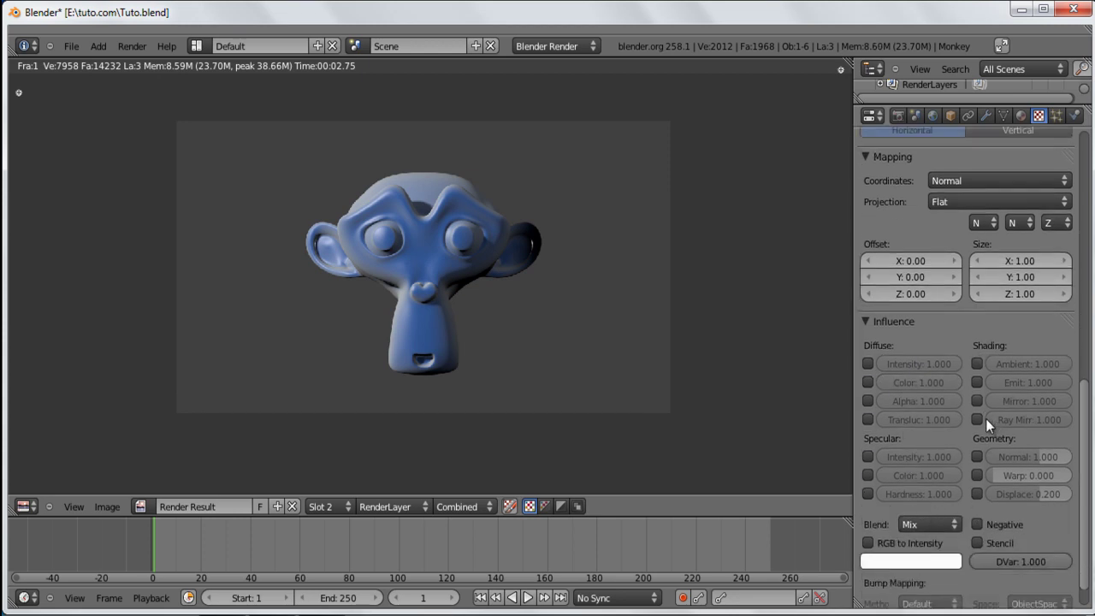
left_click(868, 420)
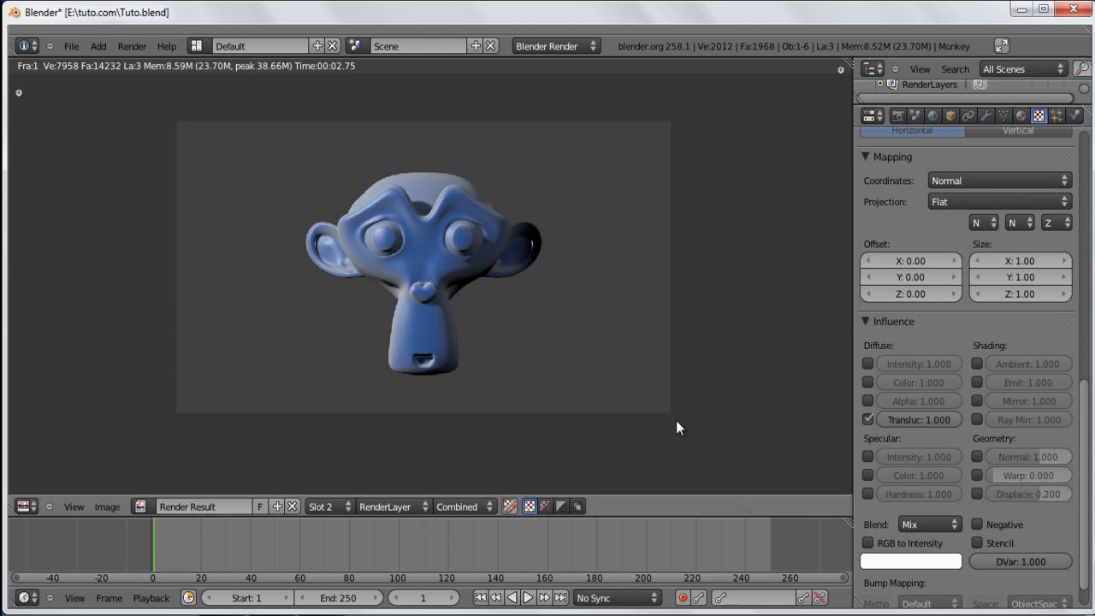
scroll(379, 200, "up", 1)
key("F12")
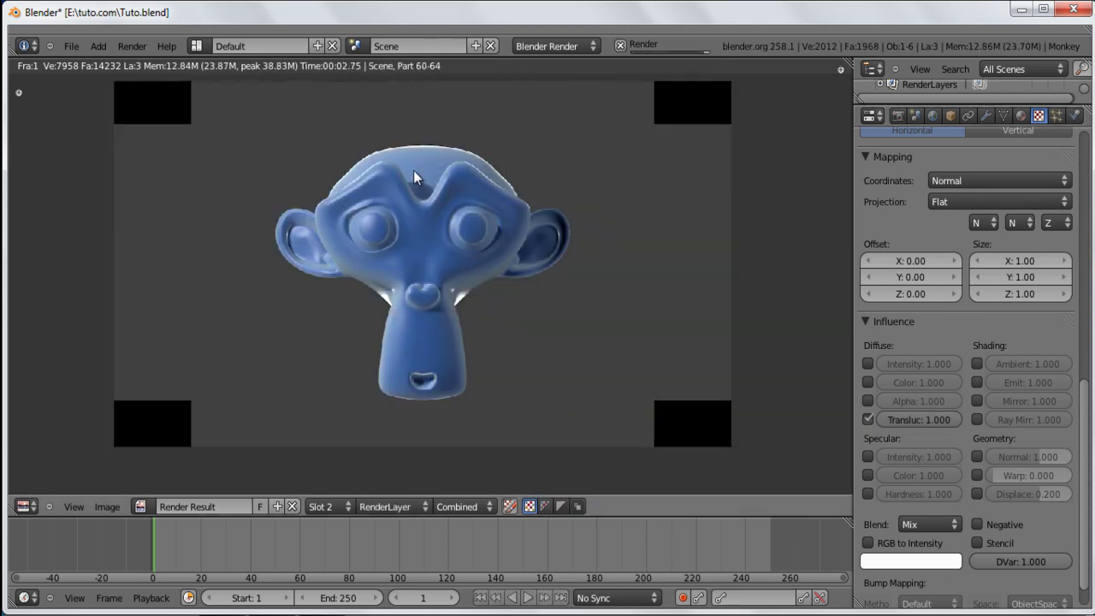
scroll(485, 257, "up", 1)
key("Escape")
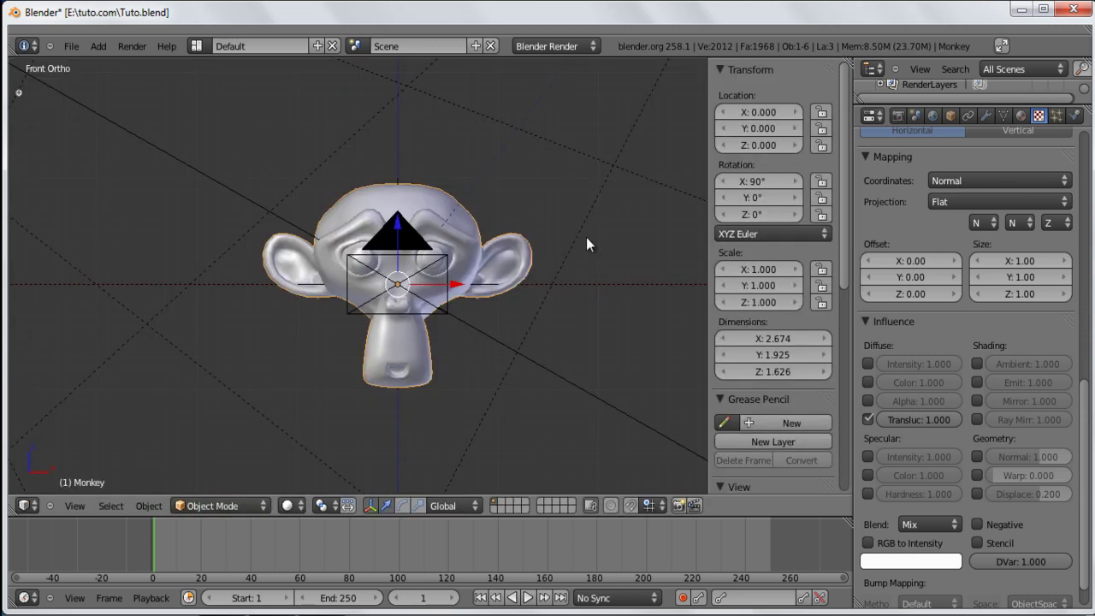
- Select the spot lamp behind the monkey and open its lamp settings
middle_click_drag(587, 242, 412, 289)
scroll(411, 289, "down", 2)
right_click(344, 246)
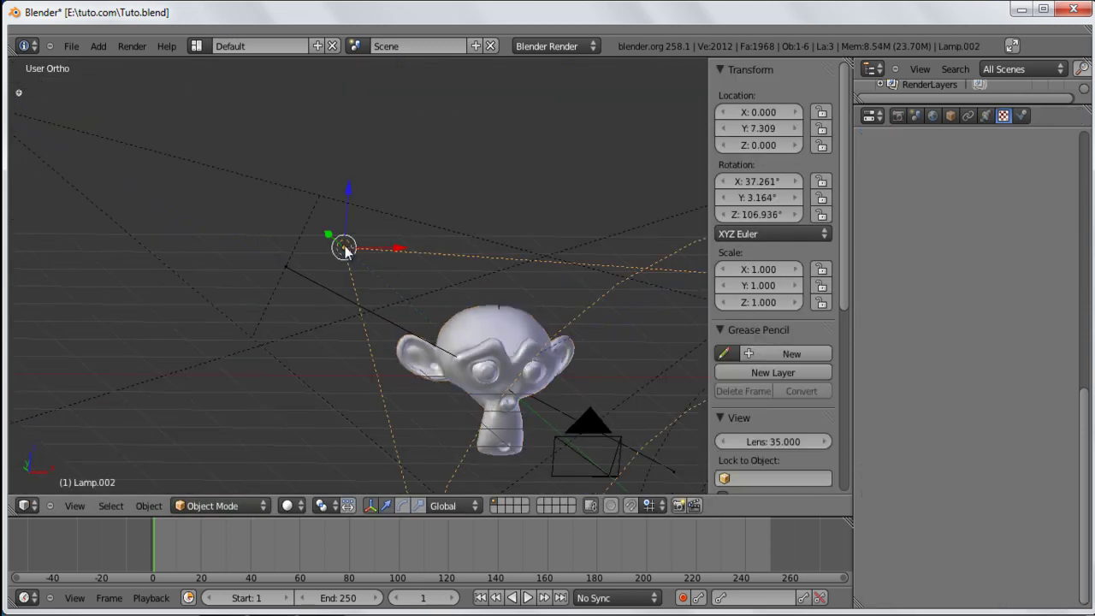
scroll(445, 313, "down", 1)
scroll(444, 331, "down", 2)
mouse_move(443, 331)
middle_mouse_down()
mouse_move(423, 405)
mouse_move(440, 350)
middle_mouse_up()
middle_click_drag(517, 391, 490, 357)
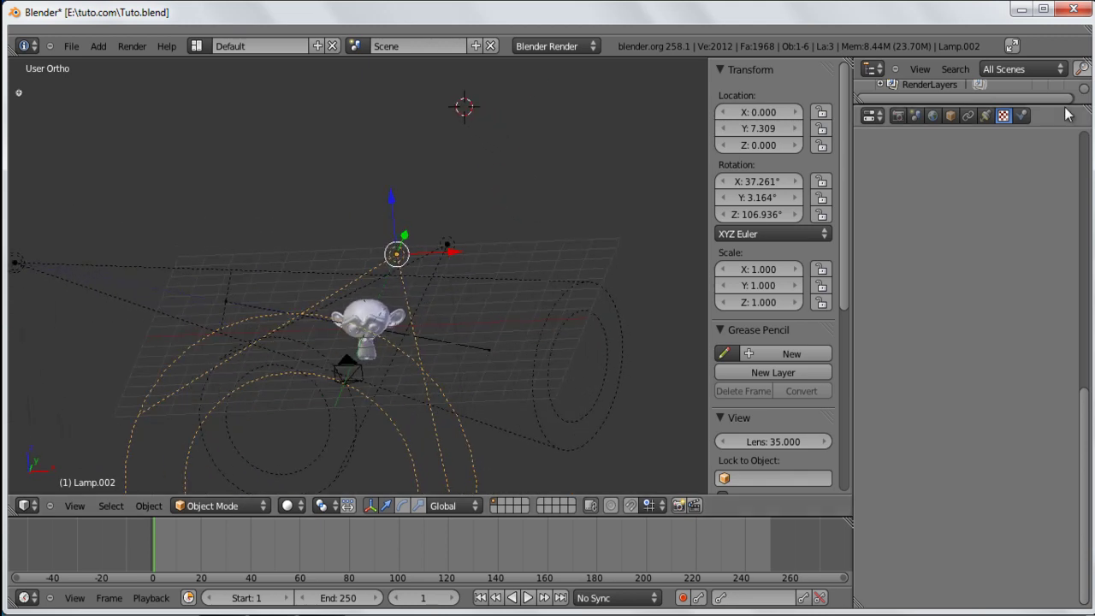
left_click(986, 116)
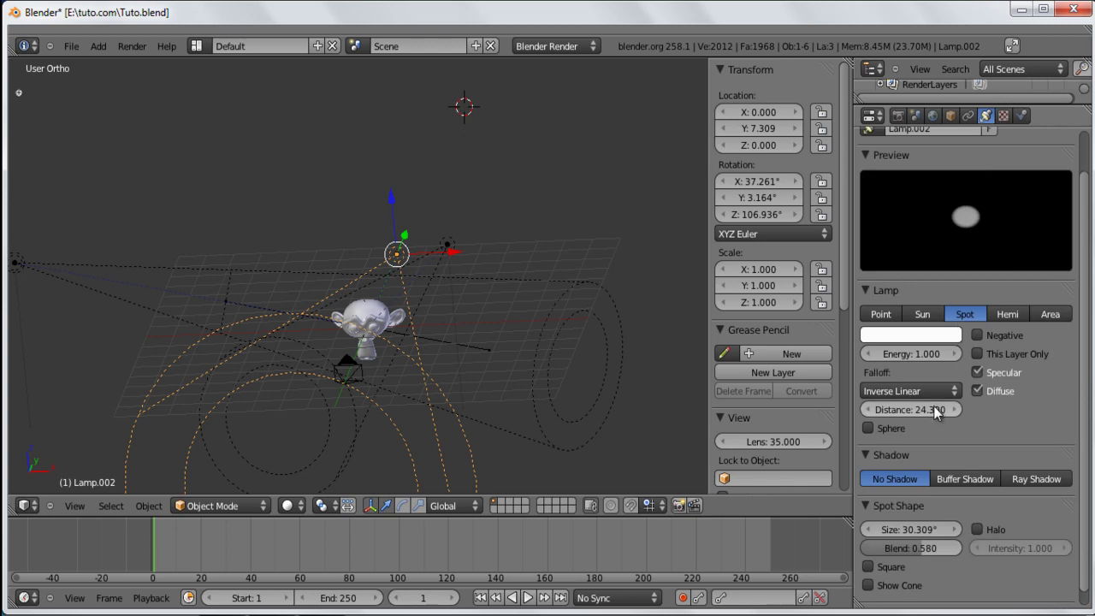
- Set the Lamp.002 spot's energy to 0 and render the scene into Slot 1 for comparison
left_click(911, 354)
type("0")
key("Return")
key("F12")
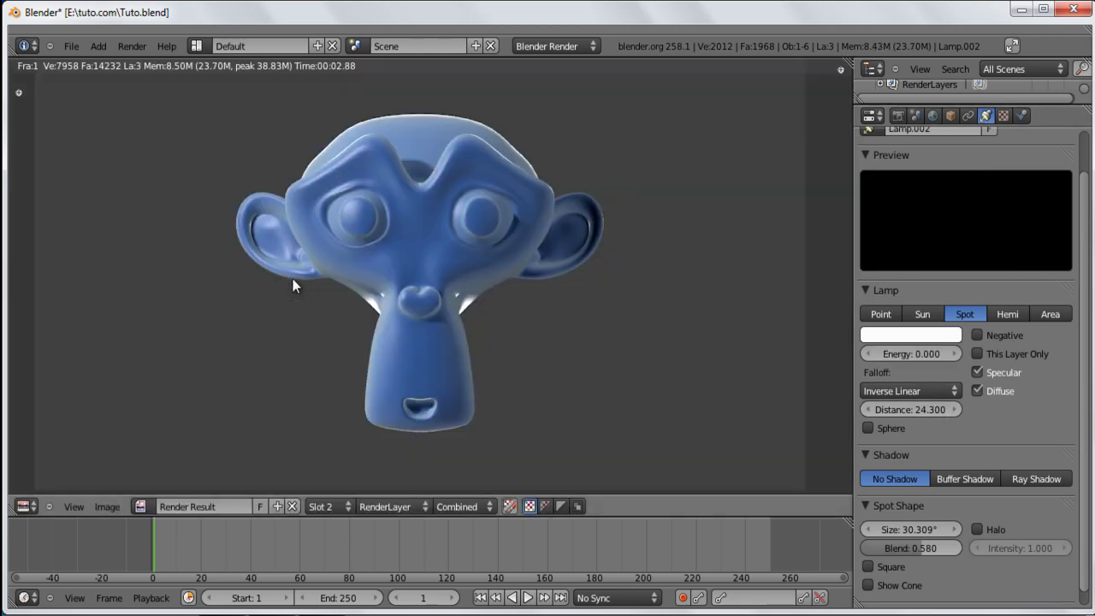
left_click(322, 507)
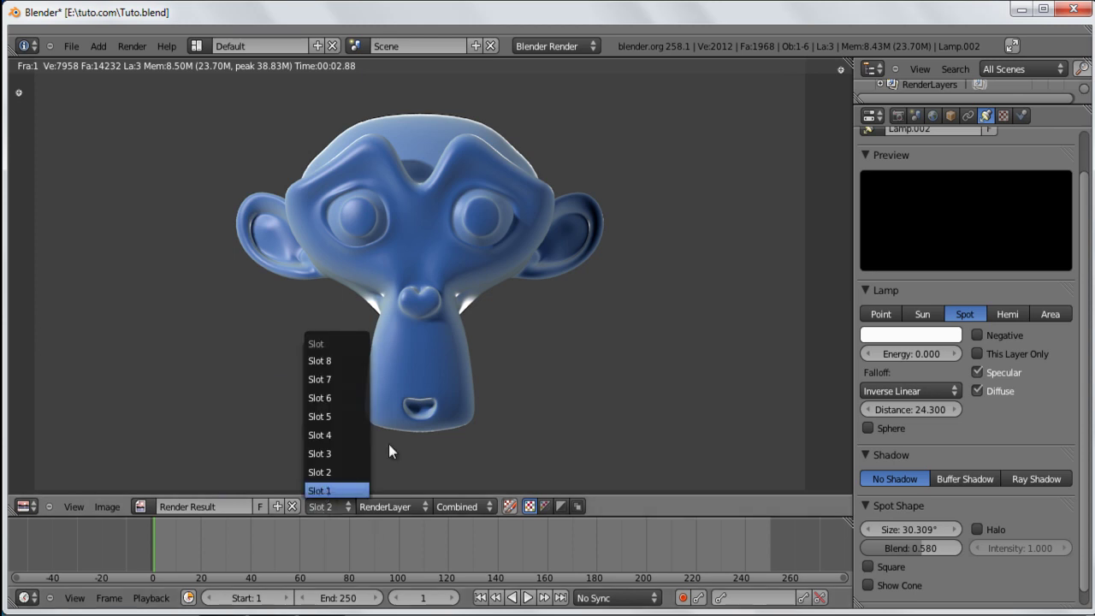
left_click(334, 490)
key("F12")
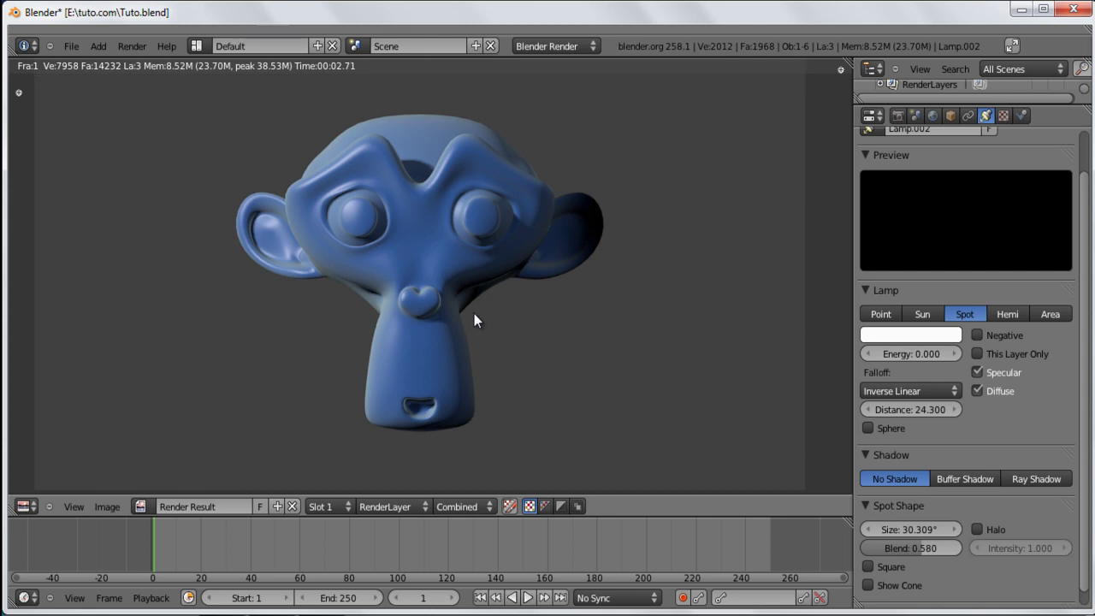
key("Escape")
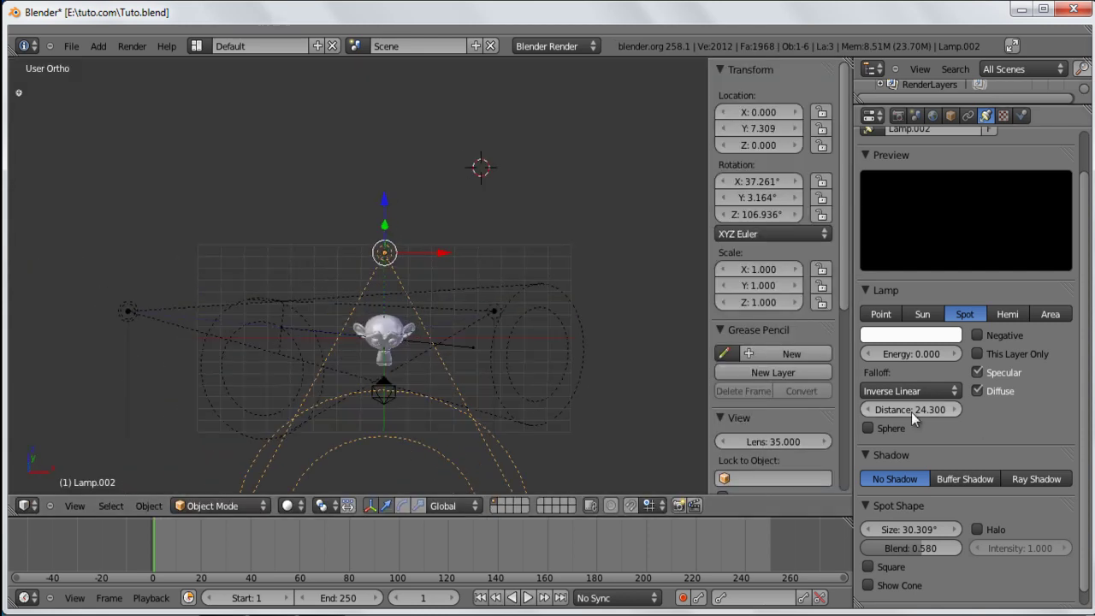
- Set the Lamp.002 spot's energy to 1 and render the scene
left_click(924, 355)
type("1")
key("Return")
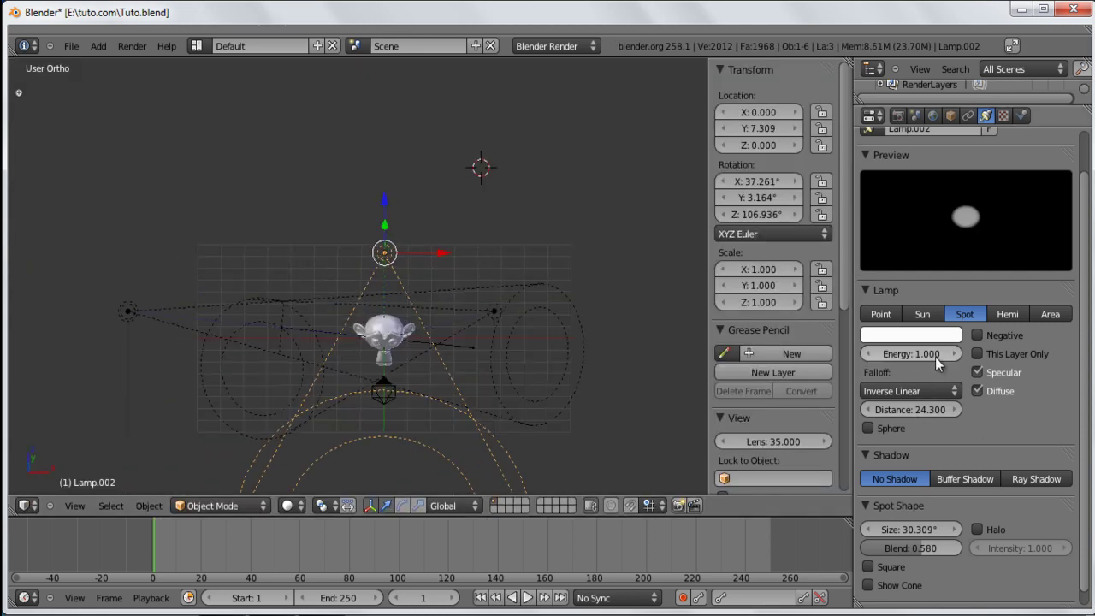
middle_click_drag(507, 327, 505, 458)
key("F12")
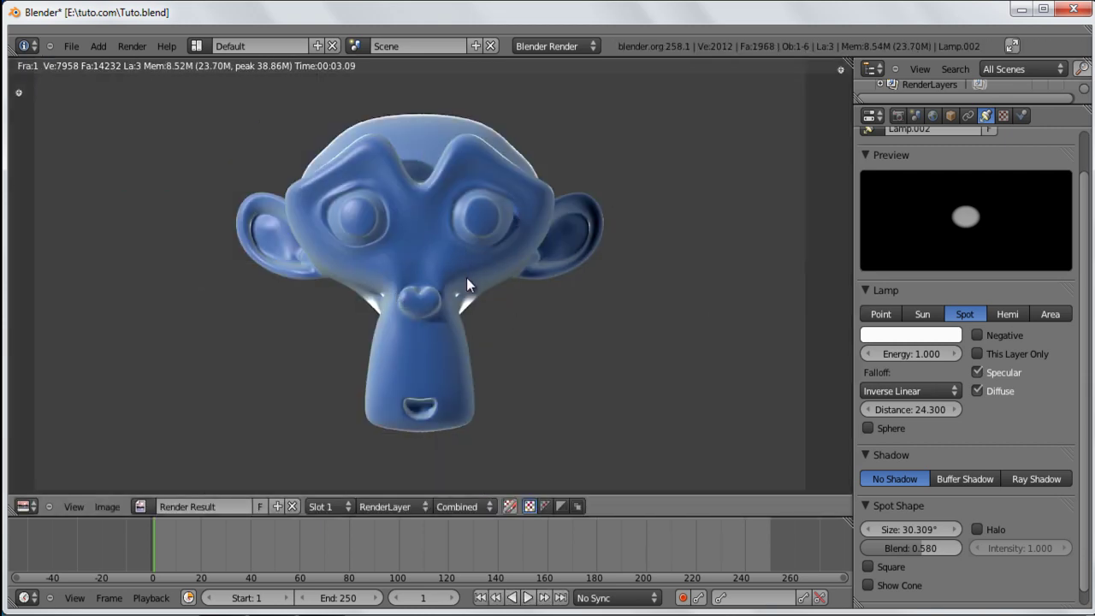
- Set the Lamp.002 spot's falloff to Inverse Square and render the scene
left_click(911, 387)
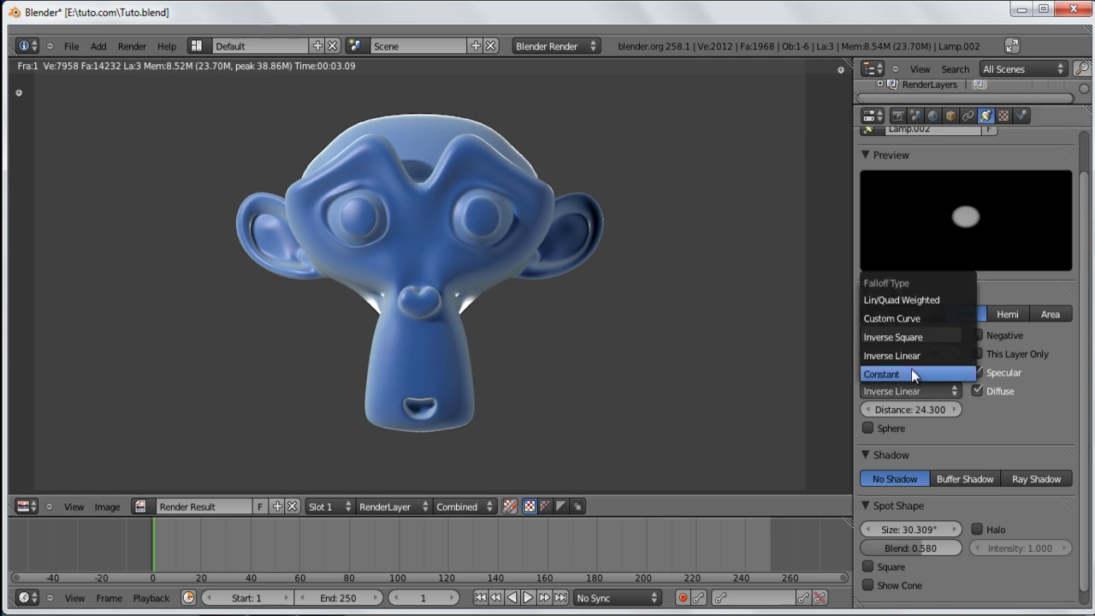
left_click(912, 335)
key("F12")
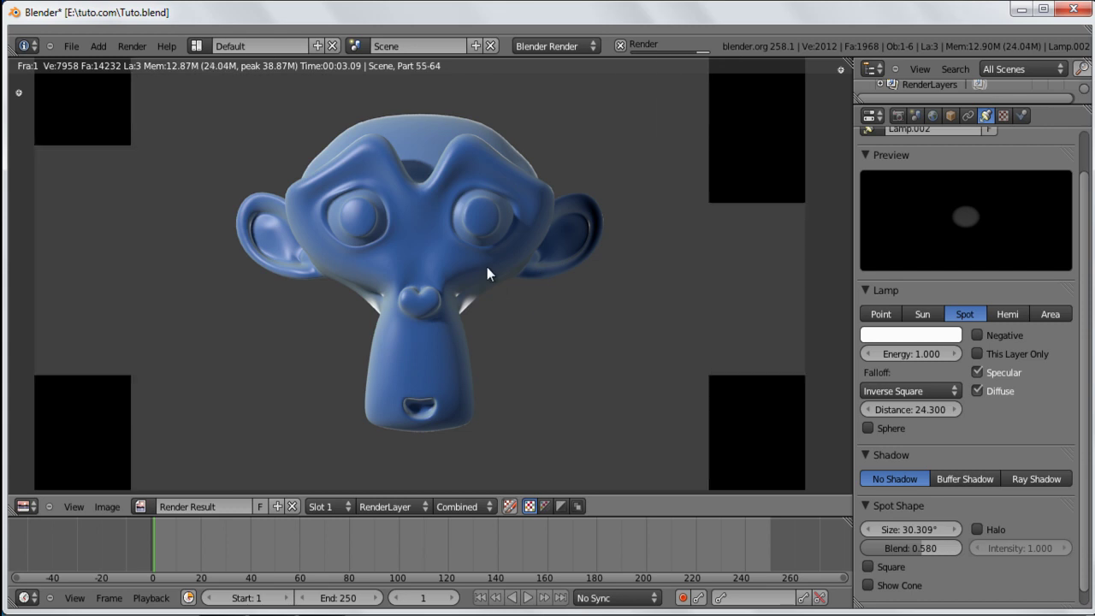
key("Escape")
- Widen the Lamp.002 spot to about 46.35°, set its blend to about 0.31, and render the scene
middle_click_drag(387, 302, 411, 394)
key("w")
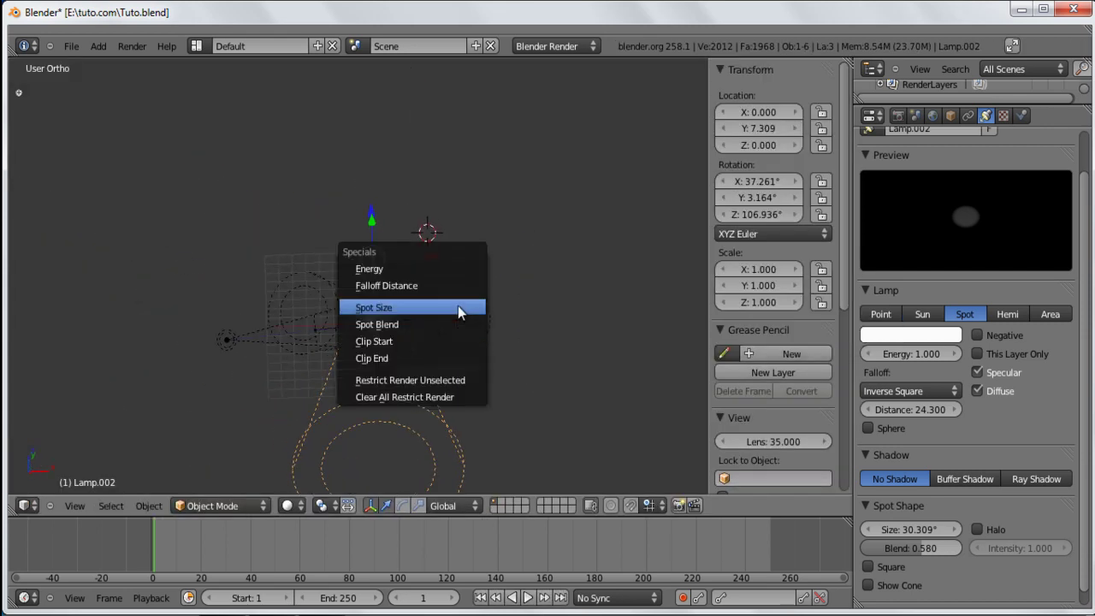
left_click(457, 306)
key("w")
left_click(499, 336)
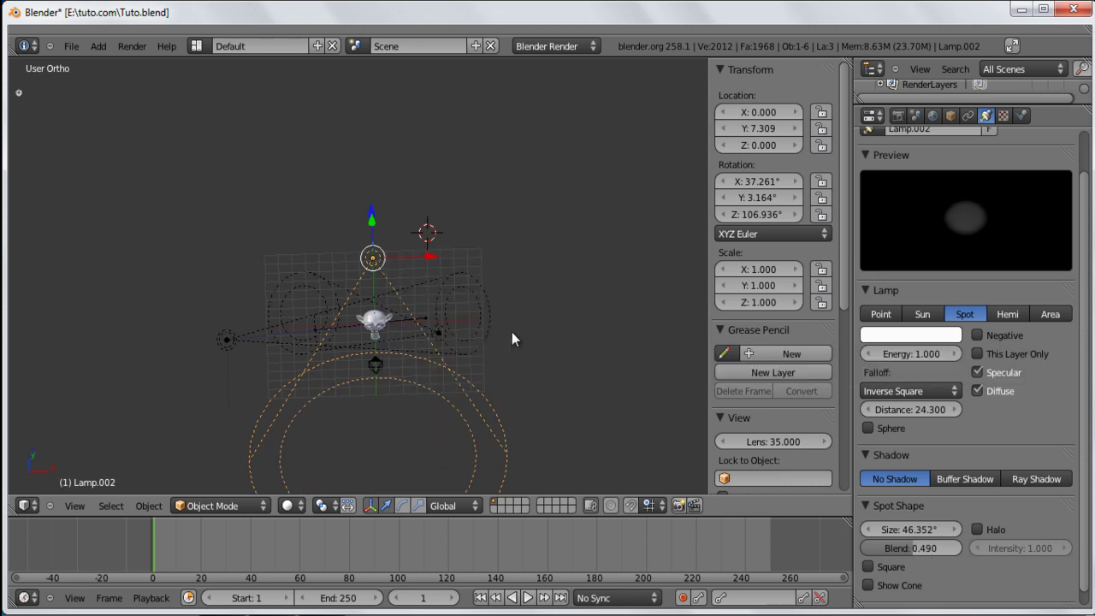
key("F12")
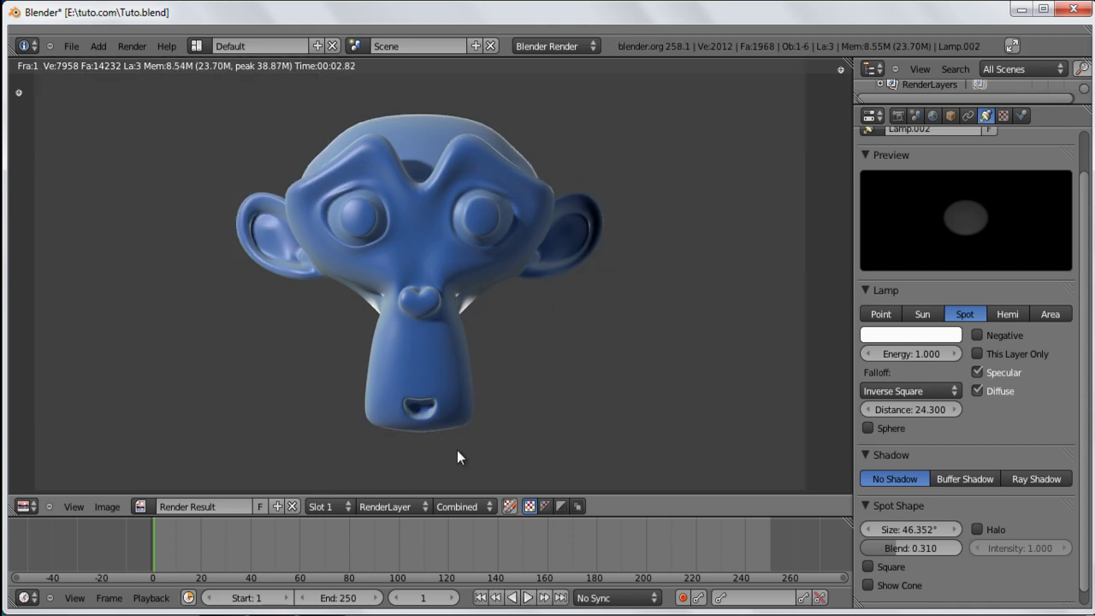
key("Escape")
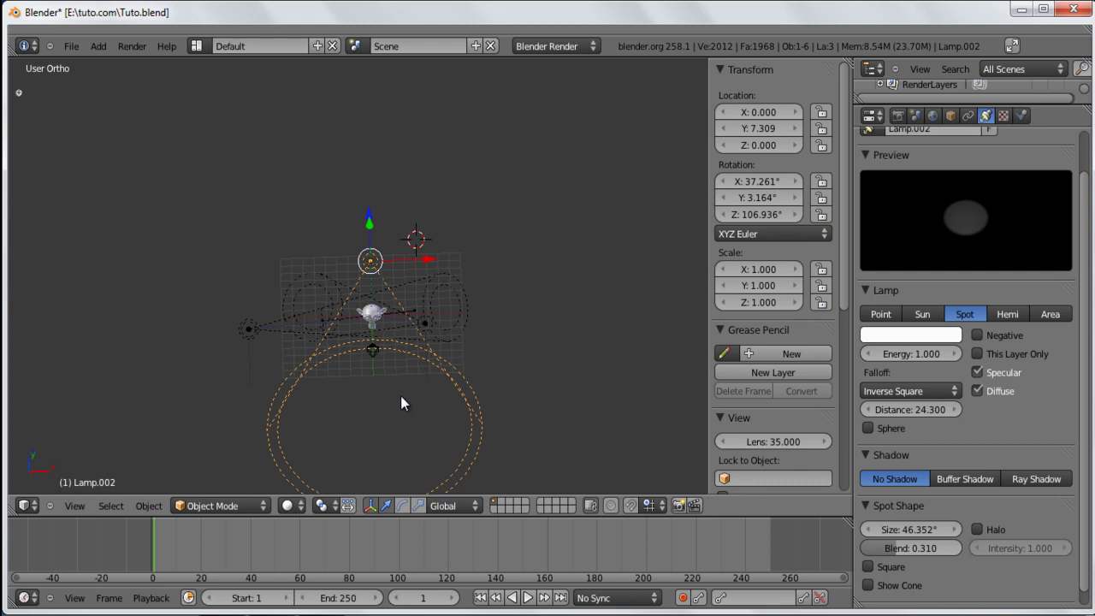
- Set the influence blend mode of the monkey head's Texture.001 to Add
middle_click_drag(473, 366, 416, 362)
scroll(967, 124, "up", 2)
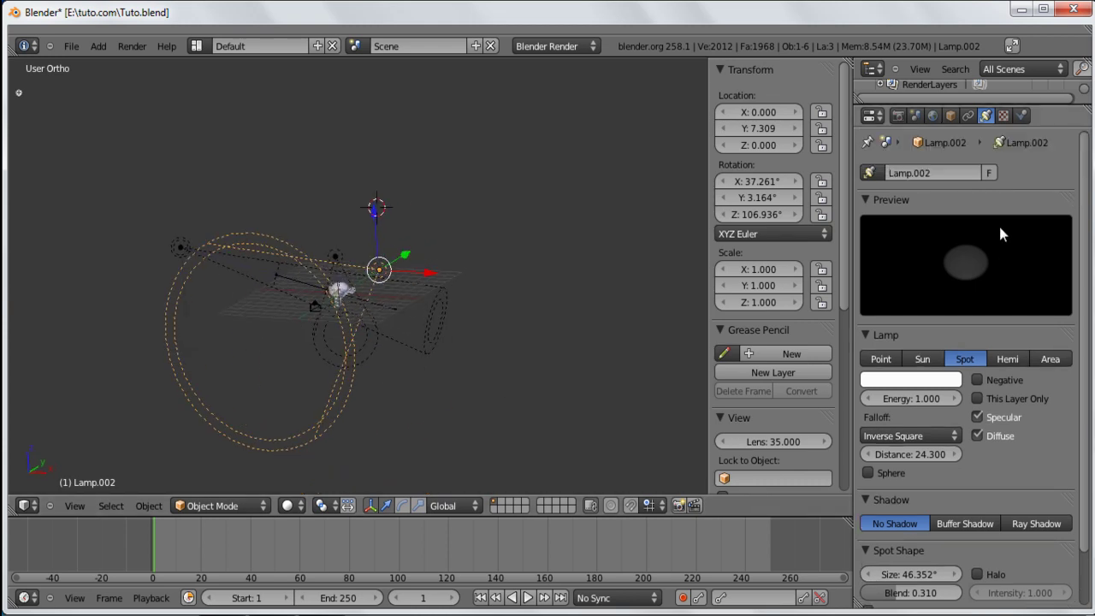
scroll(371, 335, "up", 4)
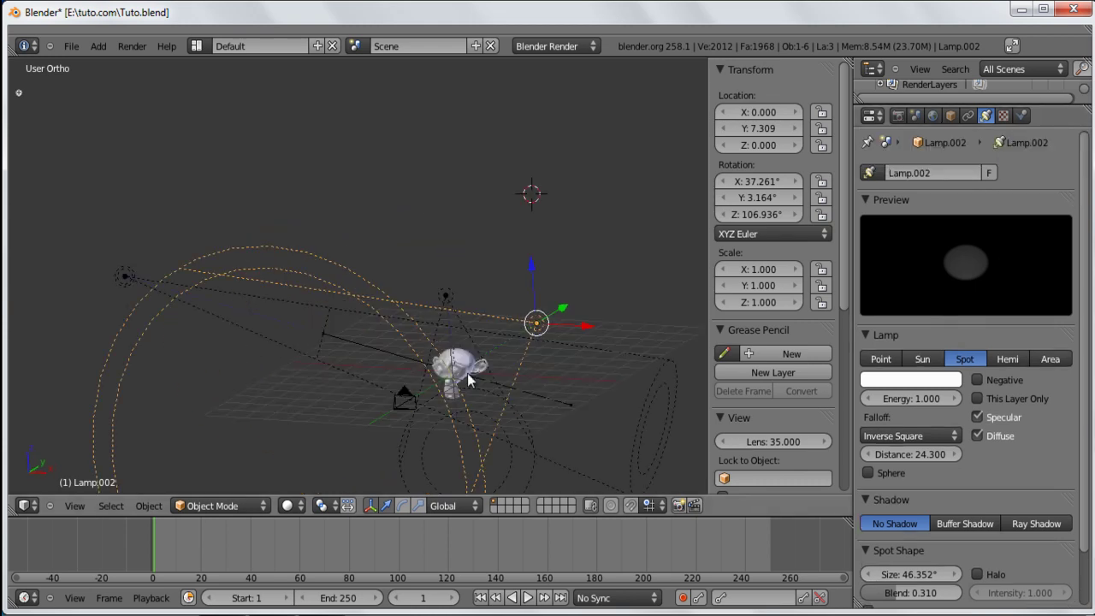
scroll(465, 347, "up", 2)
middle_click_drag(479, 310, 514, 342)
right_click(439, 261)
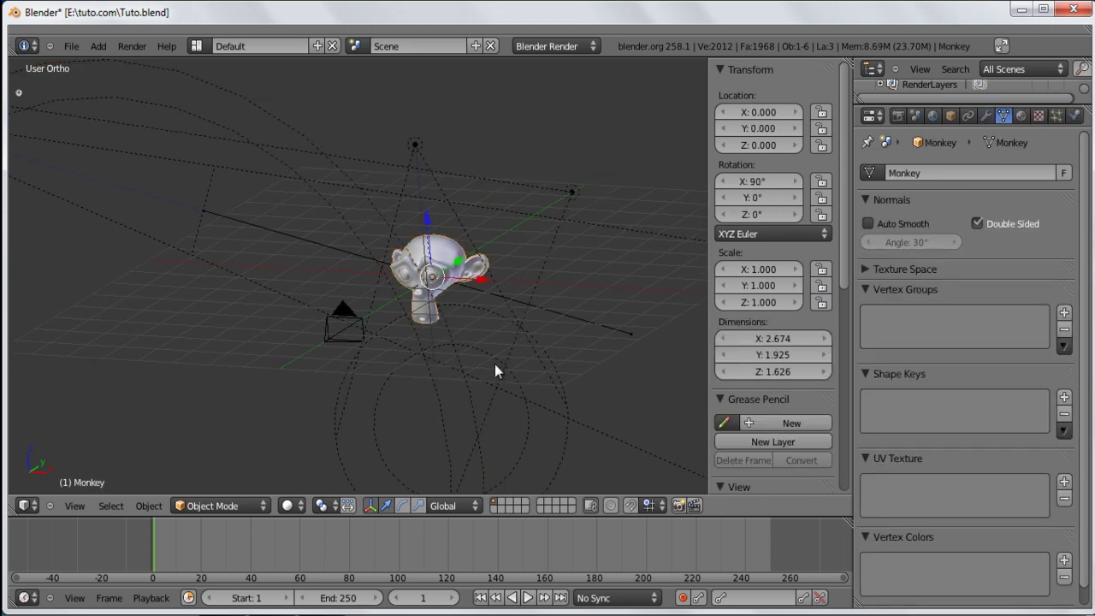
left_click(1038, 115)
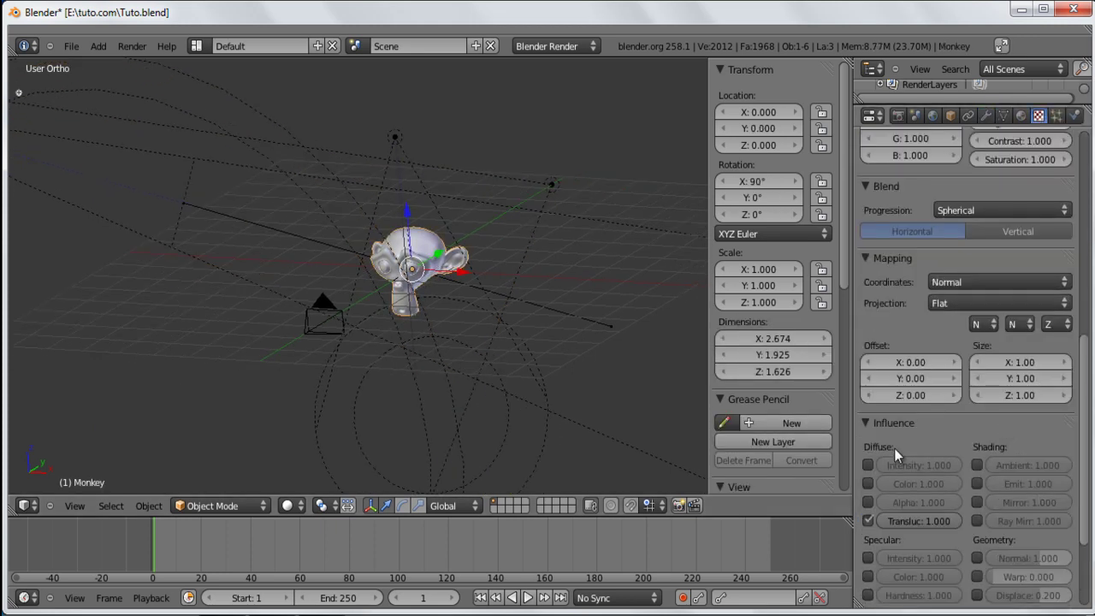
scroll(966, 428, "down", 3)
scroll(926, 296, "up", 10)
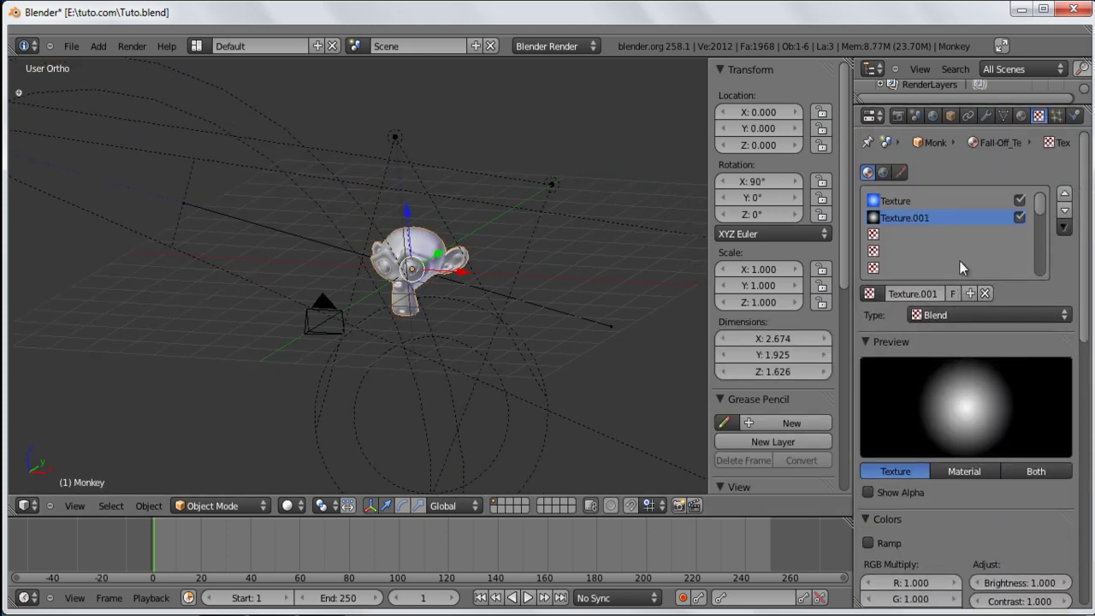
scroll(966, 309, "down", 2)
scroll(960, 250, "up", 2)
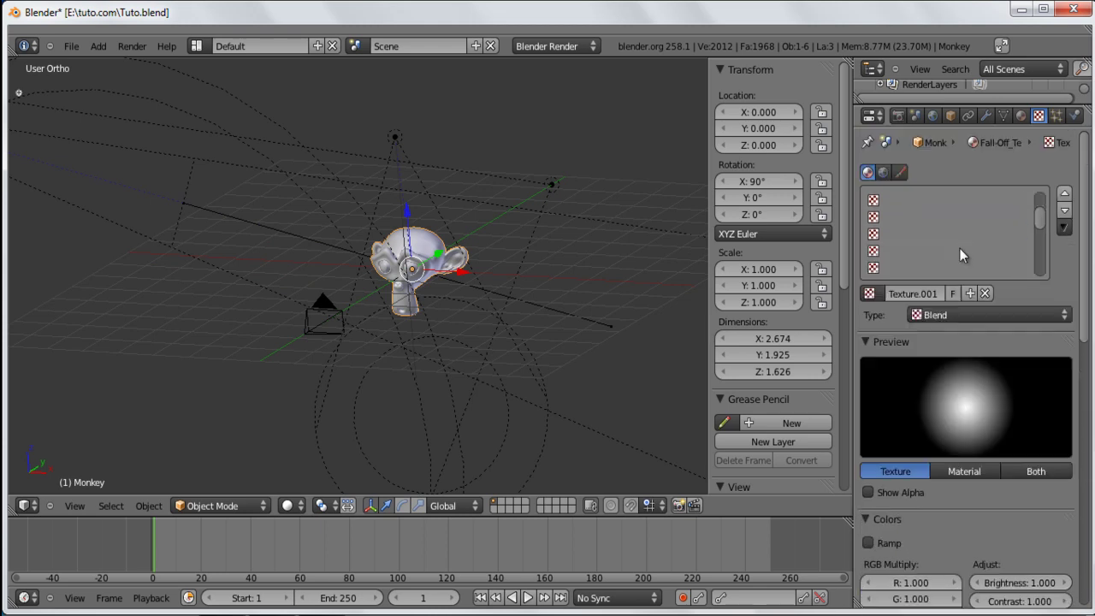
scroll(980, 392, "down", 12)
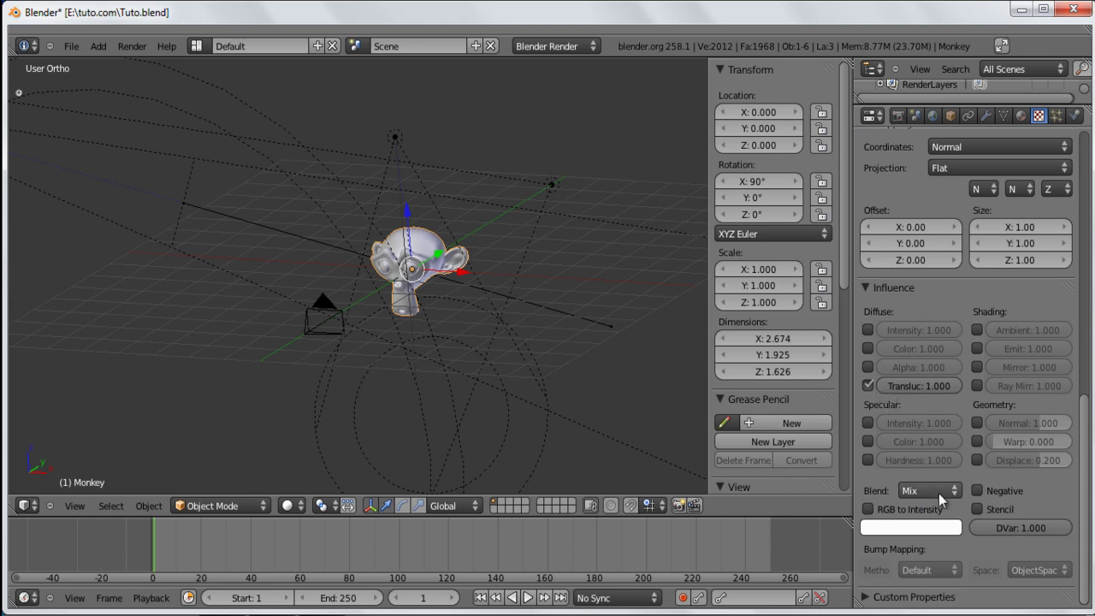
left_click(934, 493)
left_click(928, 455)
- Enable the diffuse Color influence for the monkey's Texture.001 and render the scene
left_click(1021, 116)
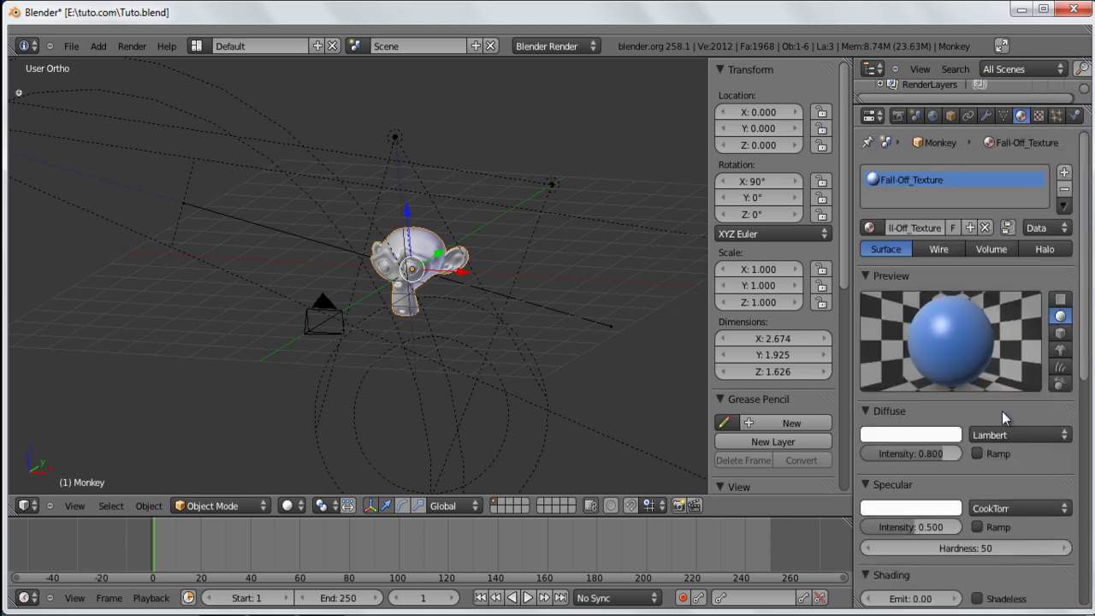
scroll(1001, 410, "down", 2)
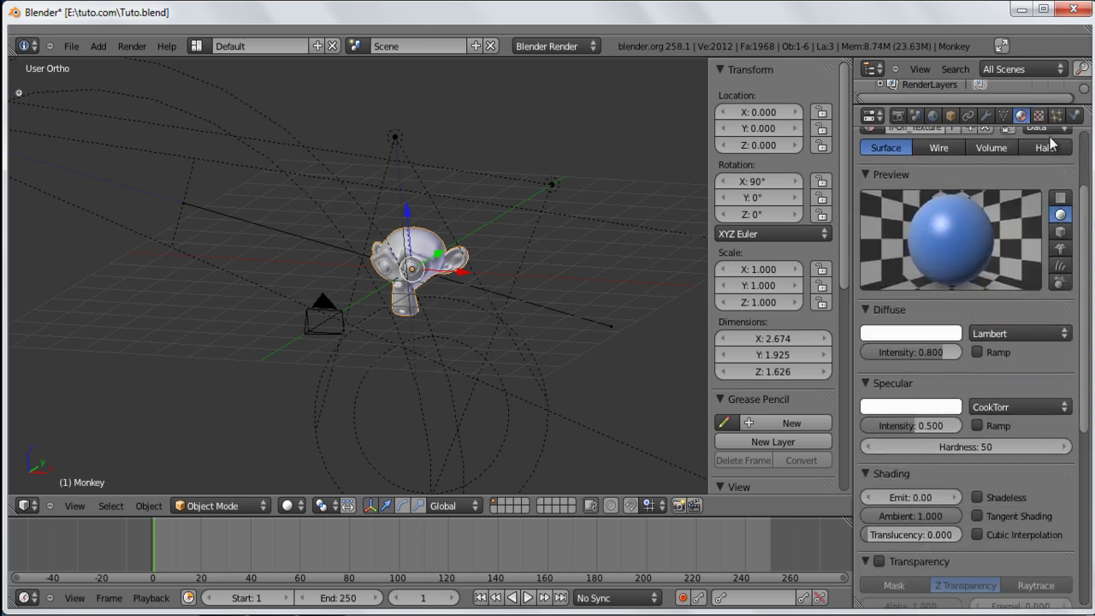
left_click(1039, 116)
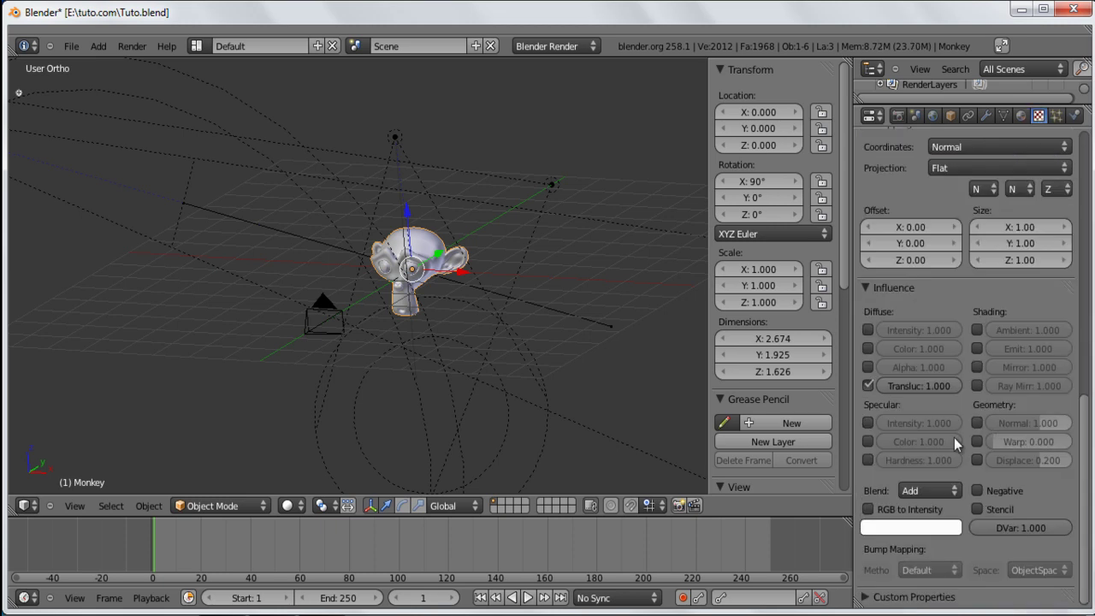
scroll(890, 426, "up", 1)
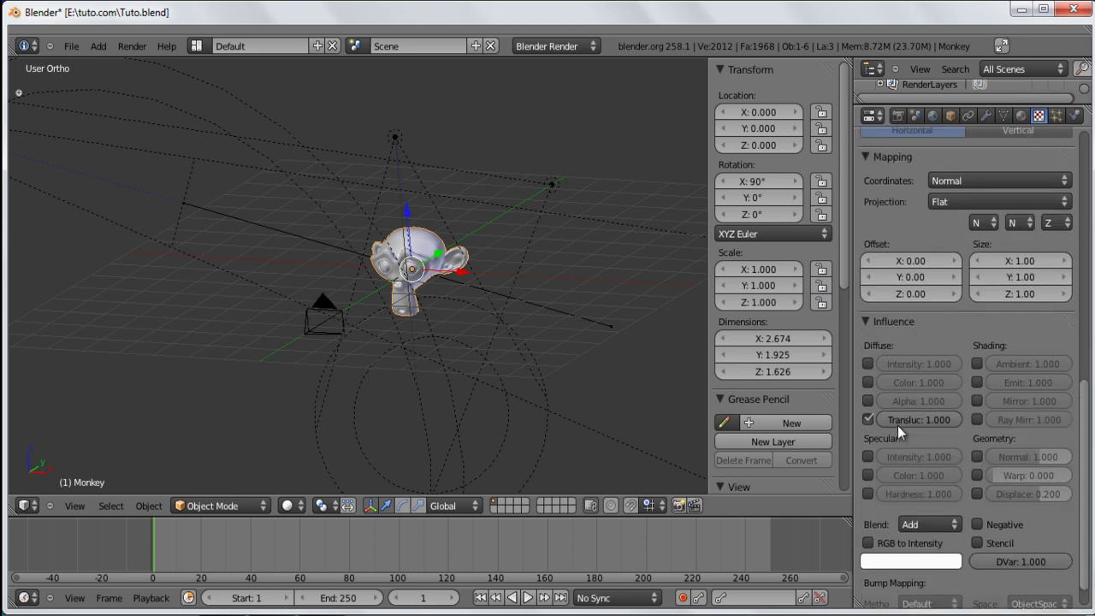
left_click(868, 383)
scroll(923, 422, "up", 5)
scroll(993, 262, "down", 4)
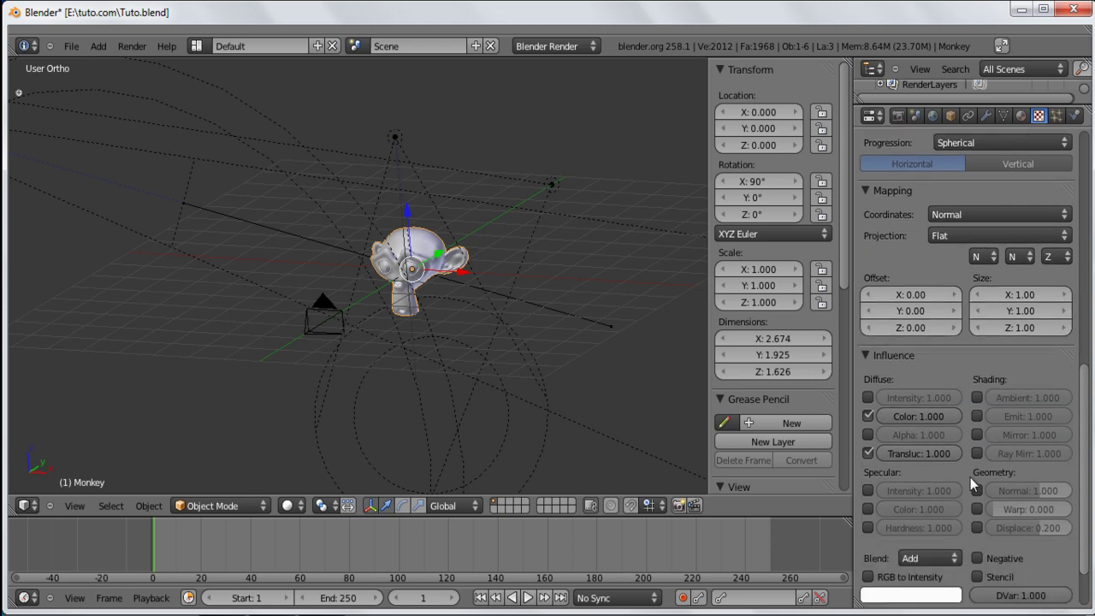
key("F12")
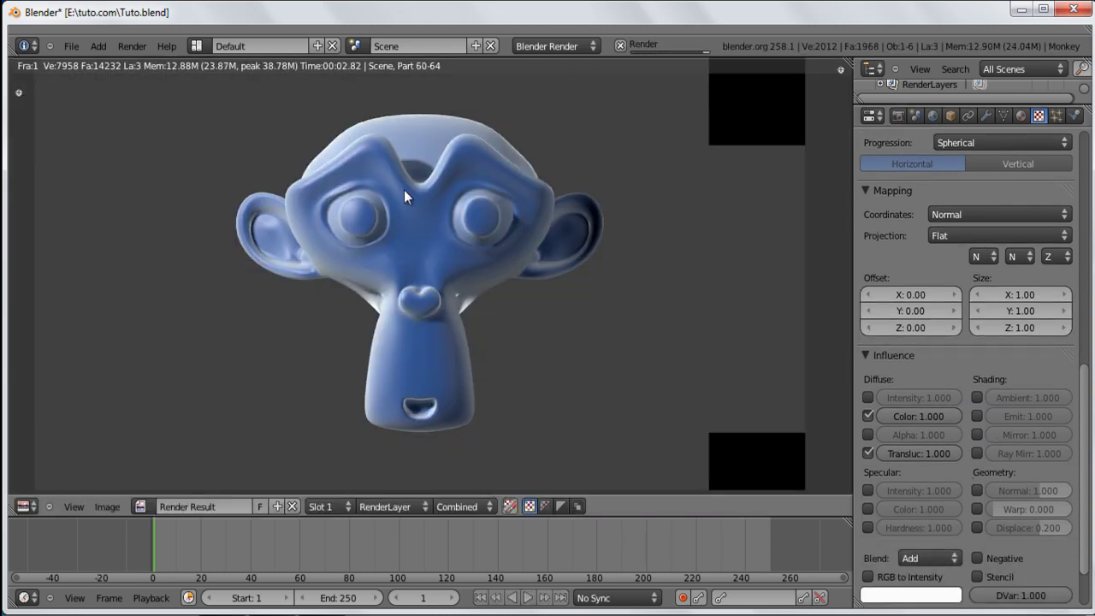
- Turn off Texture.001's diffuse Color influence and render the scene into Slot 2
left_click(324, 507)
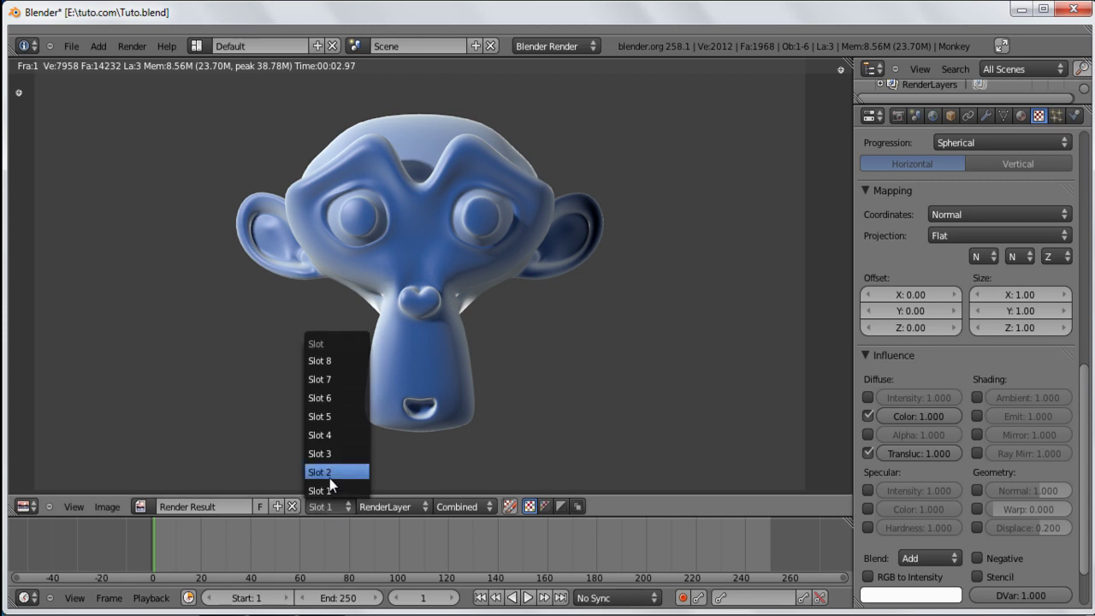
left_click(329, 477)
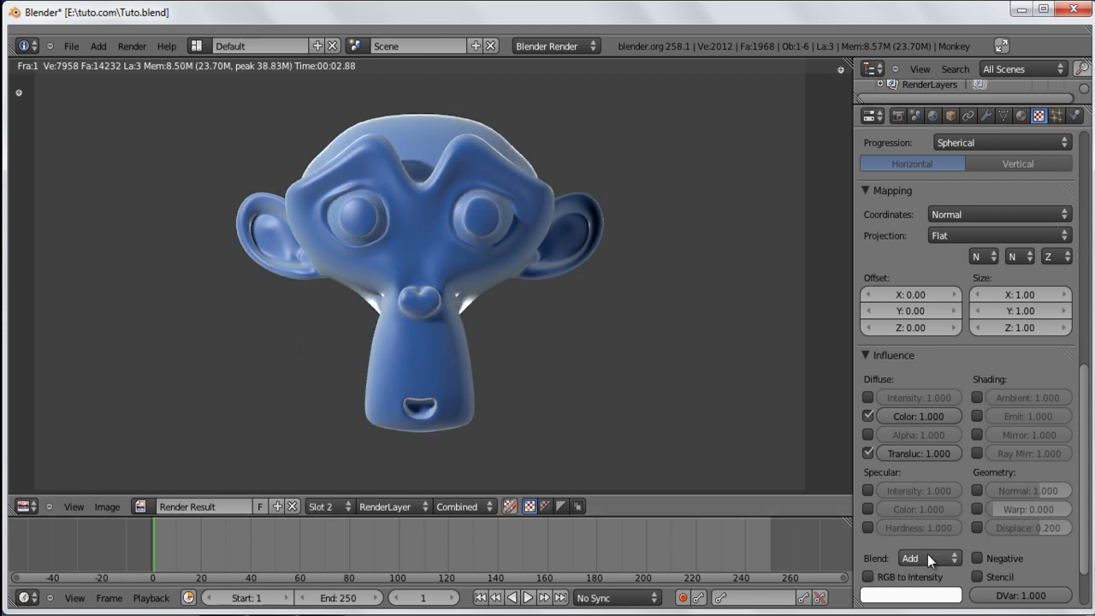
left_click(868, 416)
key("F12")
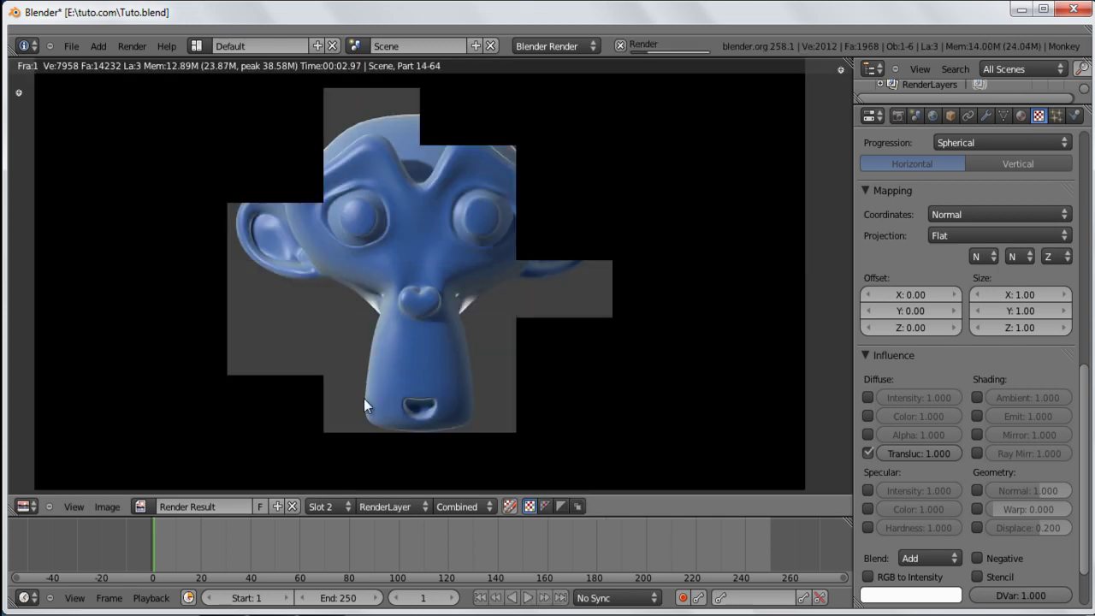
- Compare the renders in Slot 1 and Slot 2, with and without the texture's Color influence
left_click(334, 504)
left_click(333, 492)
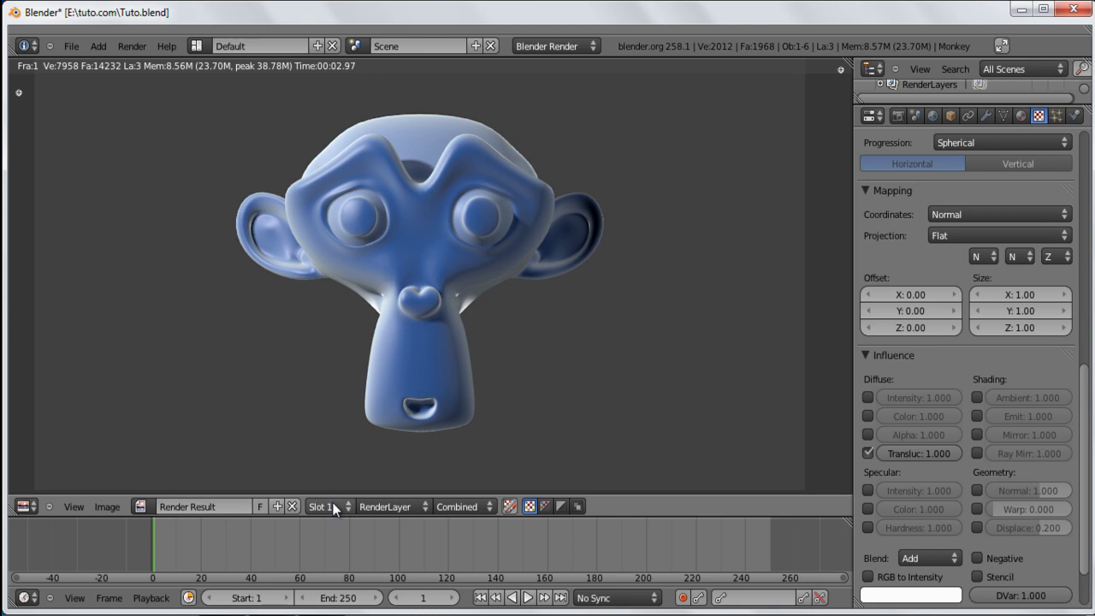
left_click(334, 507)
left_click(338, 474)
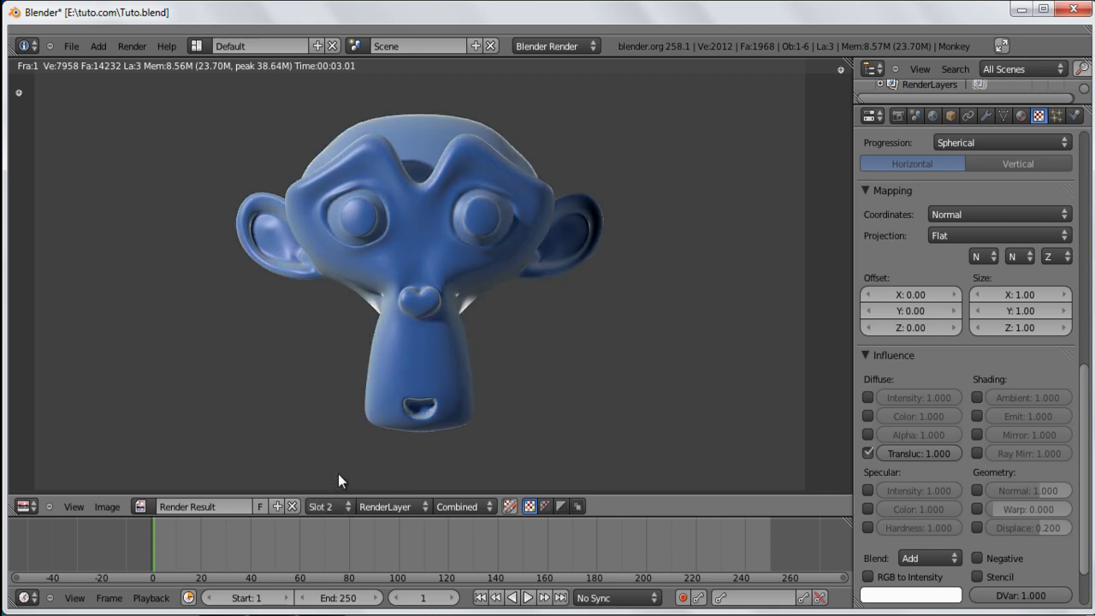
- Show the Slot 1 render, re-enable Texture.001's diffuse Color influence, and return to the 3D view
left_click(336, 505)
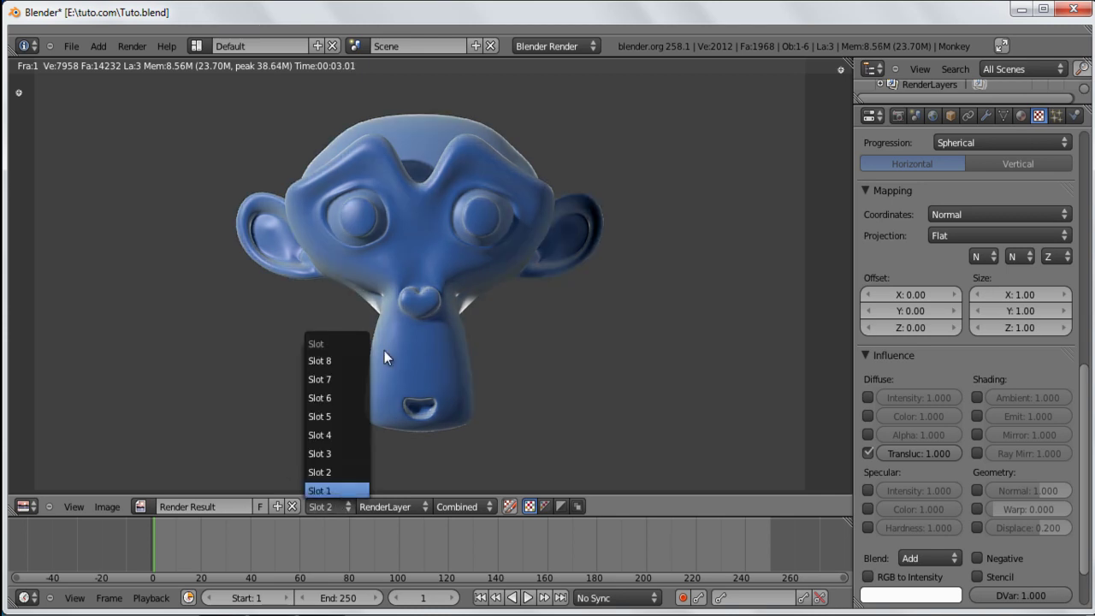
left_click(339, 491)
left_click(868, 415)
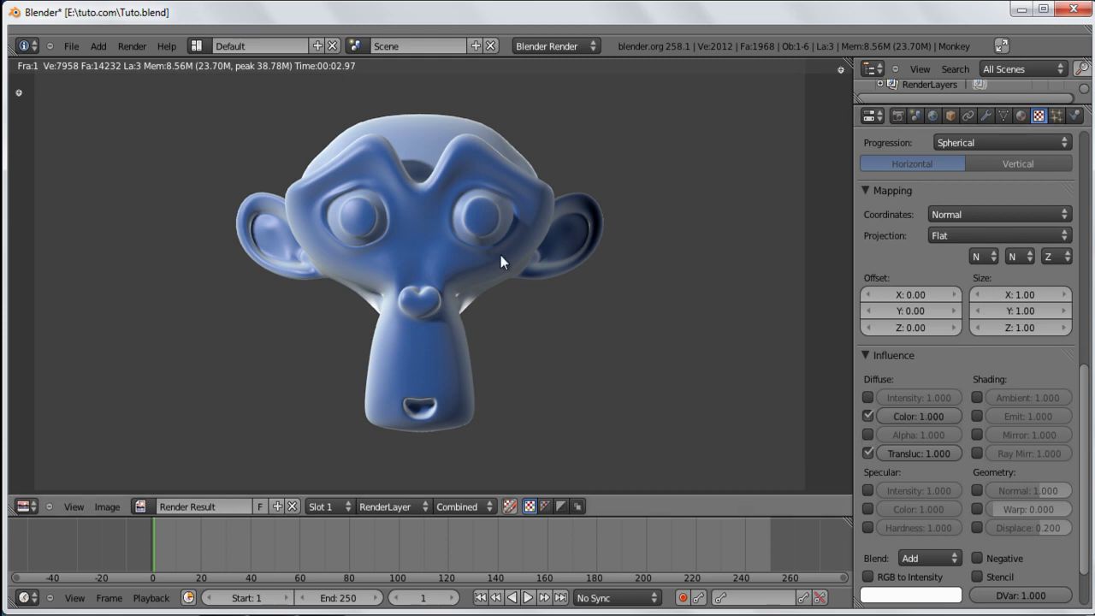
key("Escape")
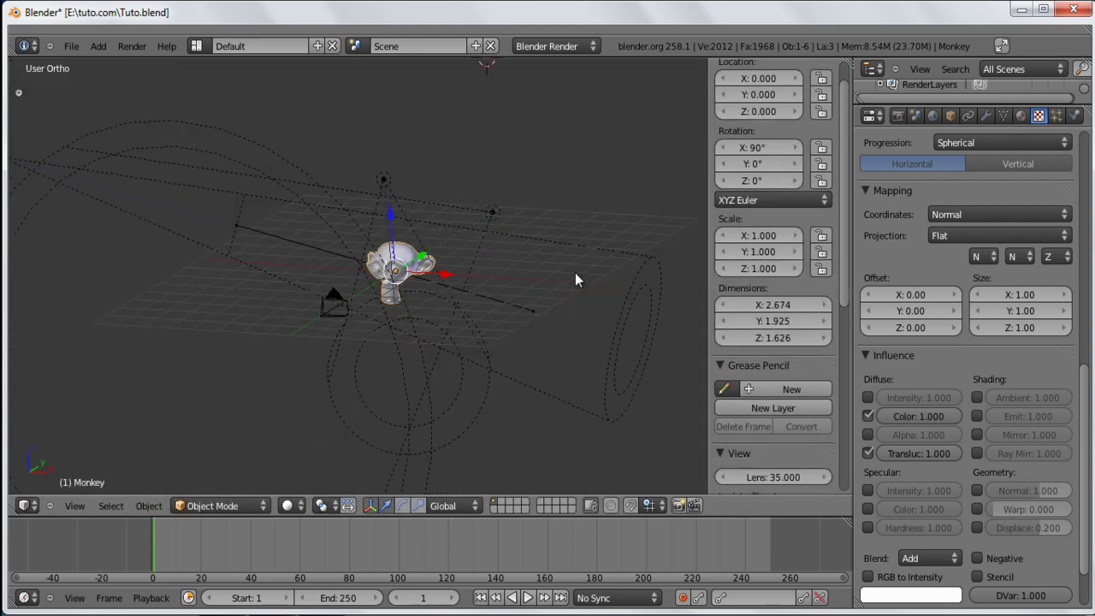
- Hide the transform properties shelf in the 3D view
scroll(744, 336, "up", 2)
key("n")
middle_click_drag(592, 326, 484, 299)
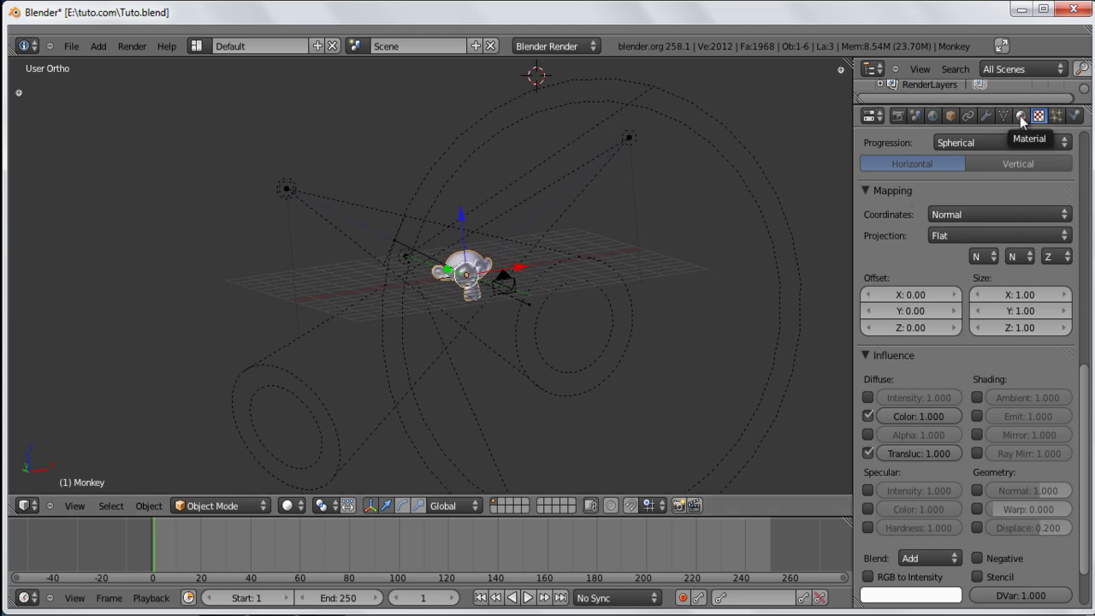
middle_click_drag(456, 347, 483, 411)
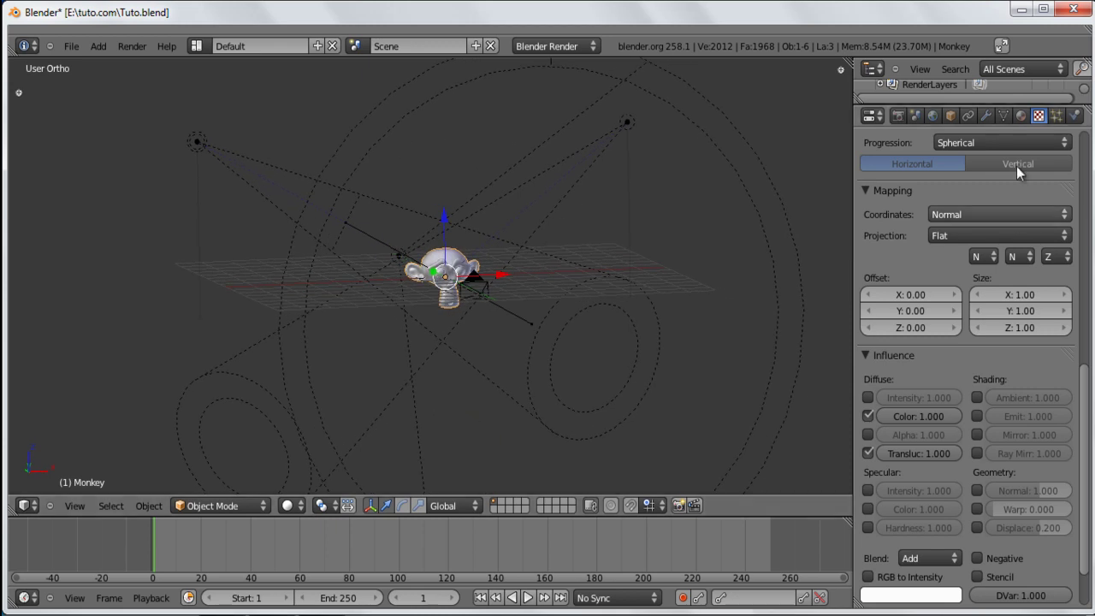
- Review the monkey head's material shading settings alongside its blend texture's mapping and influence settings
left_click(1023, 117)
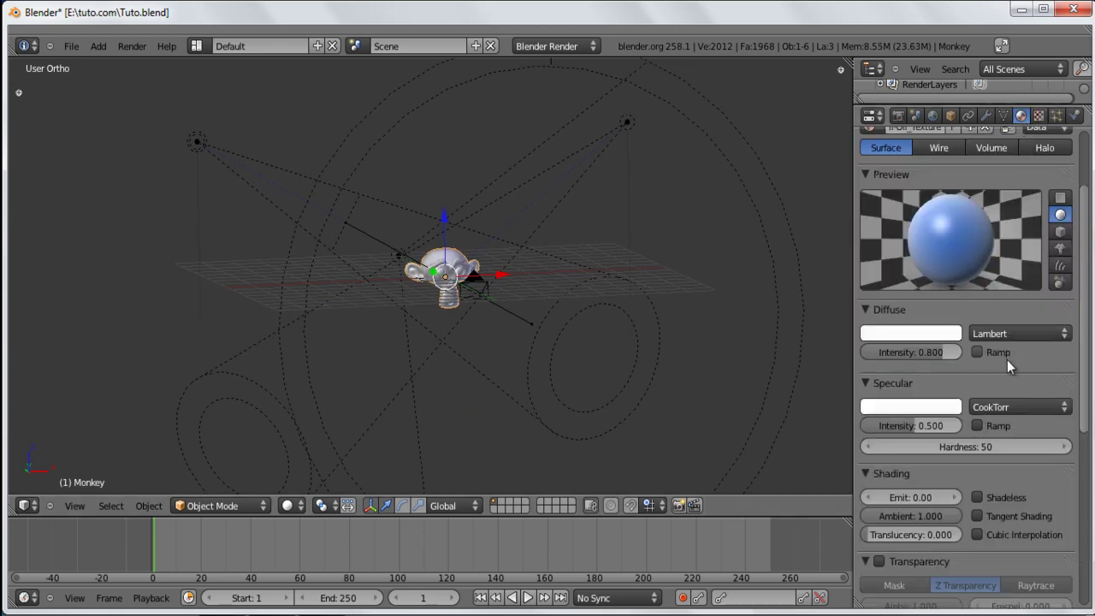
scroll(1083, 205, "up", 1)
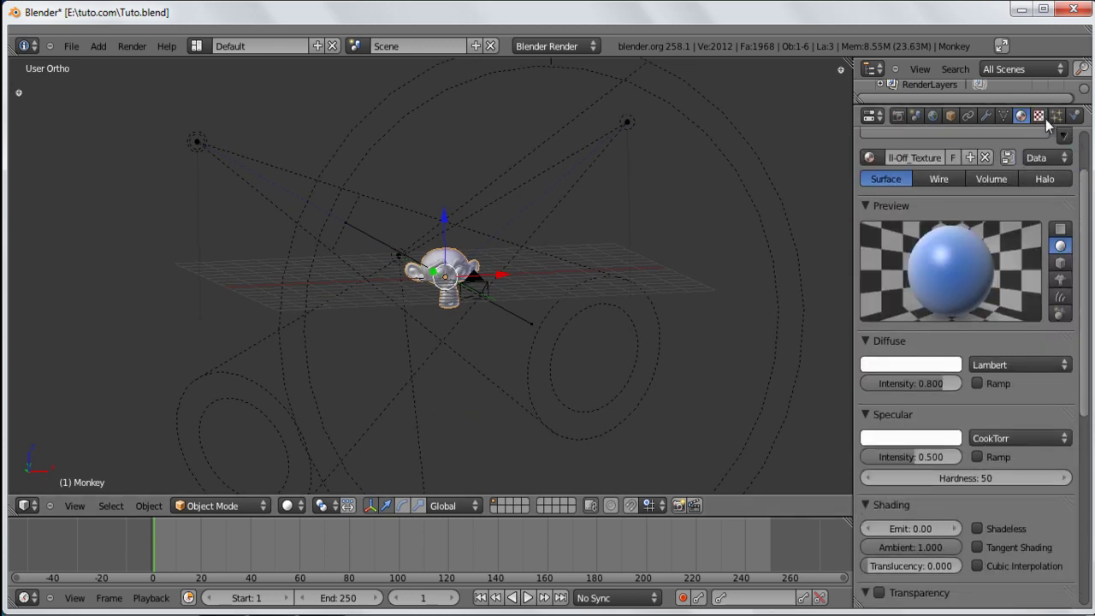
left_click(1045, 118)
scroll(1019, 343, "down", 2)
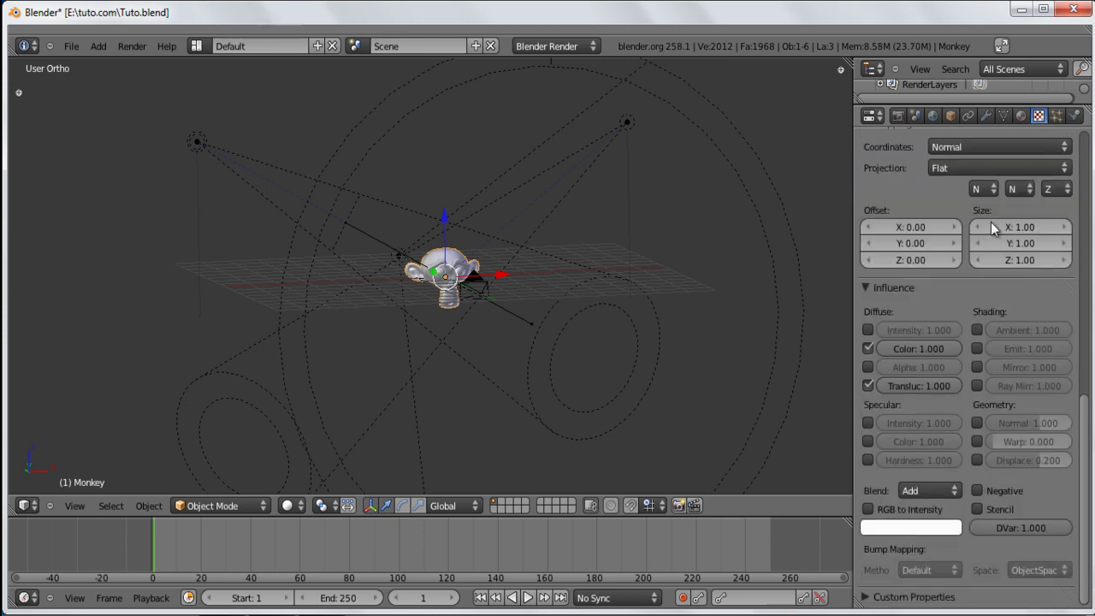
left_click(1023, 117)
scroll(575, 345, "up", 4)
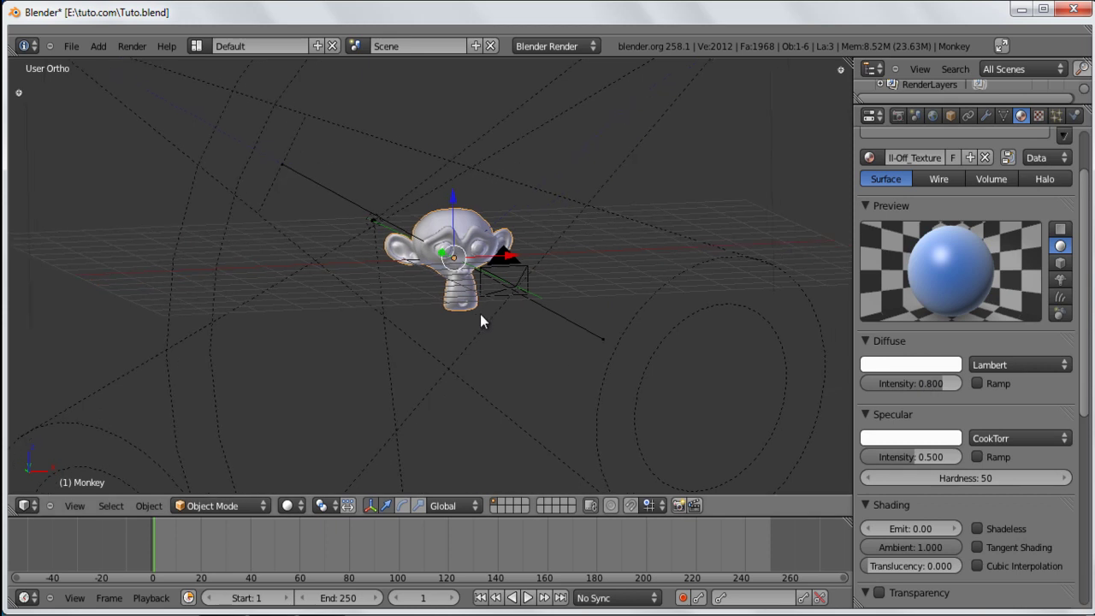
scroll(774, 374, "up", 2)
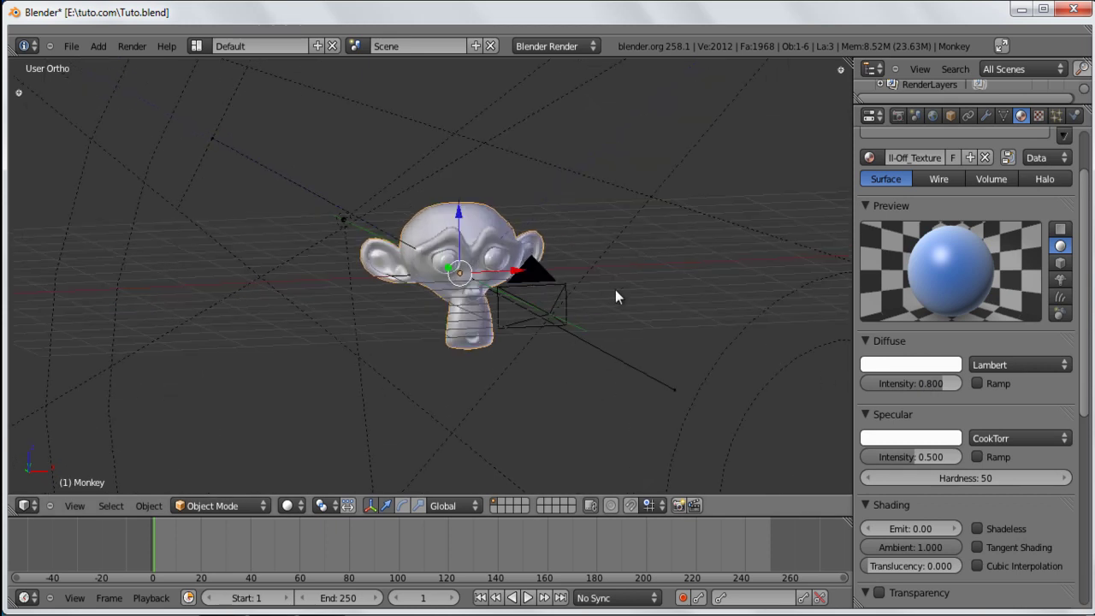
middle_click_drag(611, 322, 604, 324, "shift")
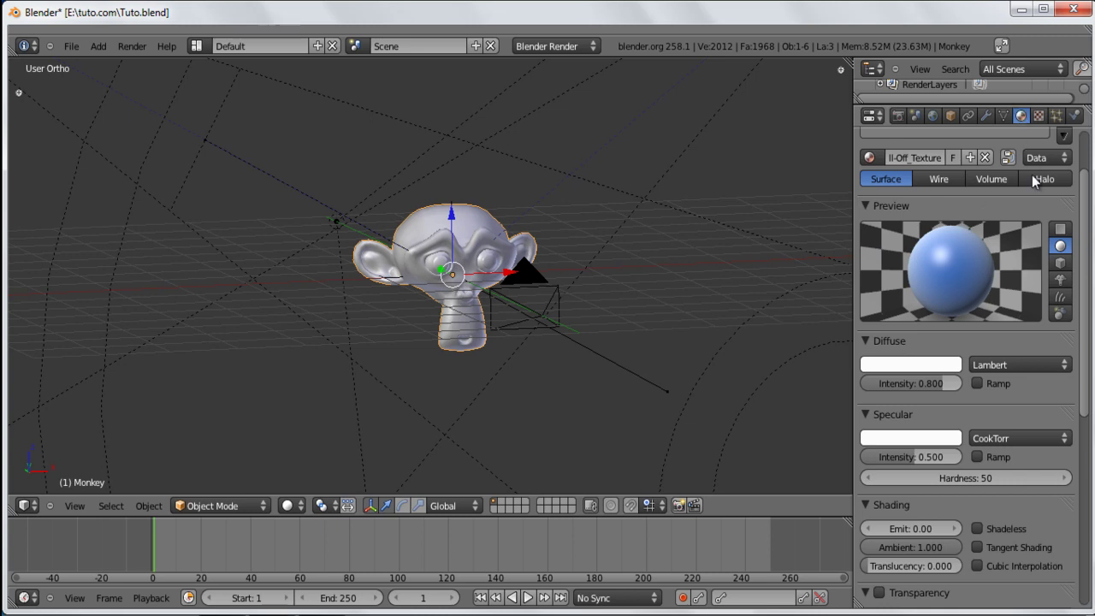
left_click(1039, 116)
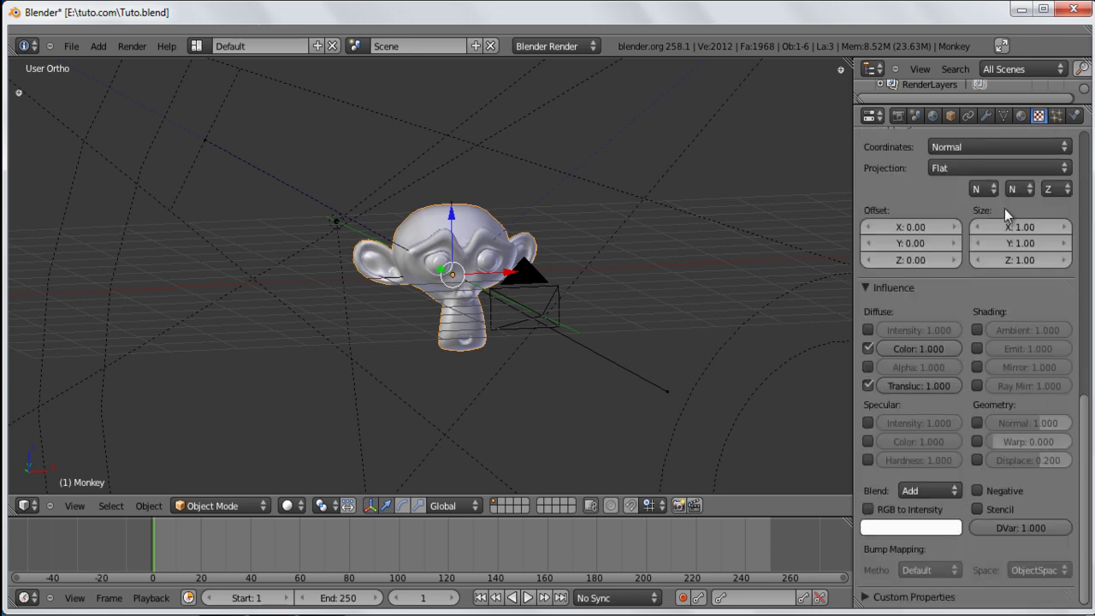
scroll(1033, 328, "up", 5)
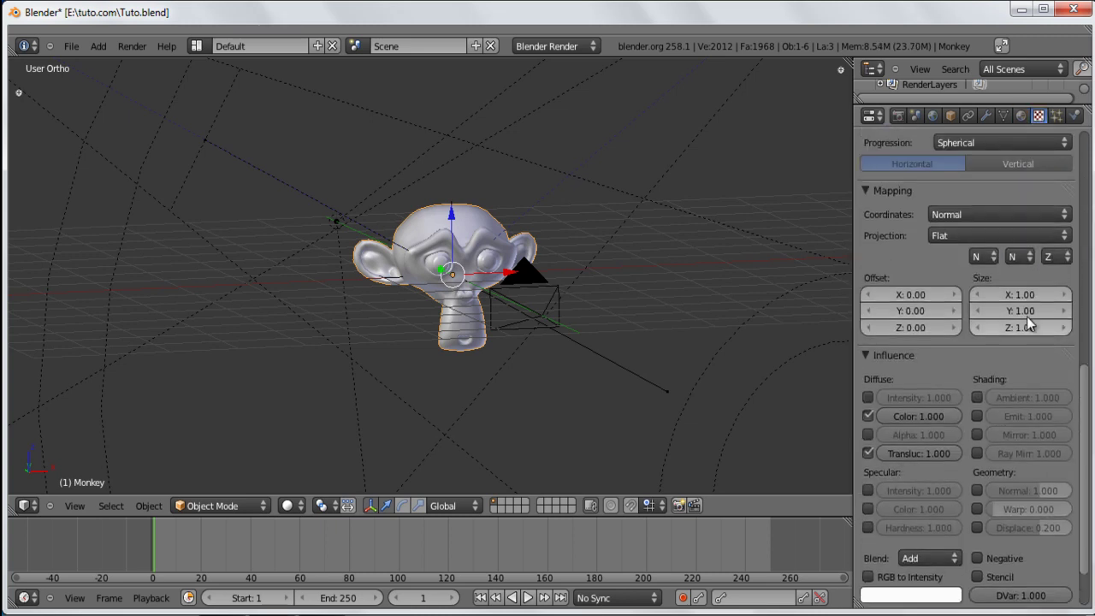
left_click(1021, 116)
- Duplicate every object in the scene in place and move the copies to layer 2
scroll(461, 349, "down", 4)
middle_click_drag(461, 349, 433, 350)
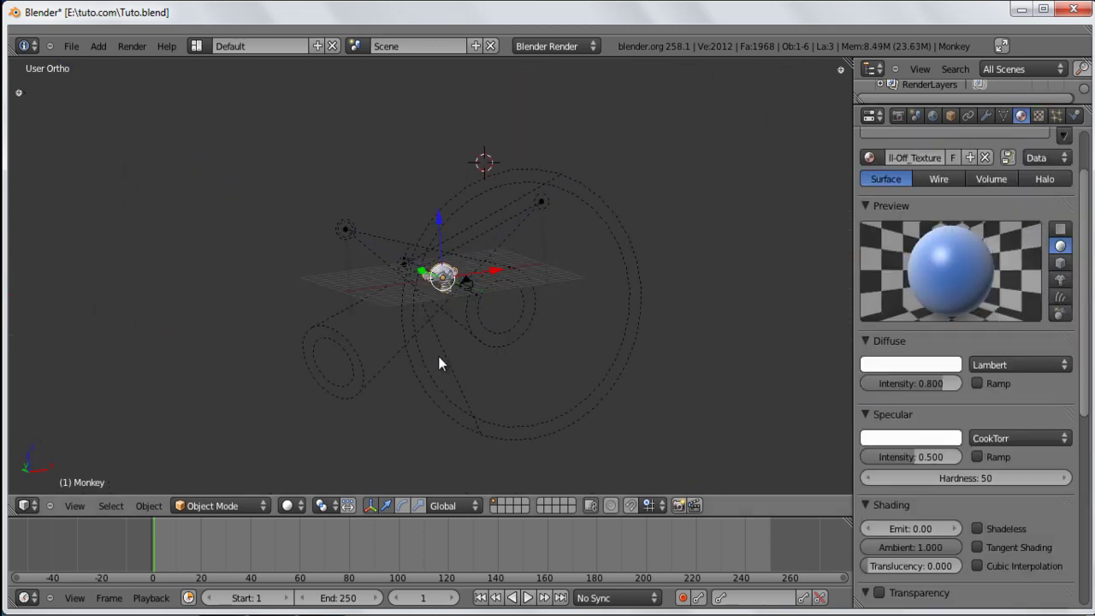
key("a")
key("a")
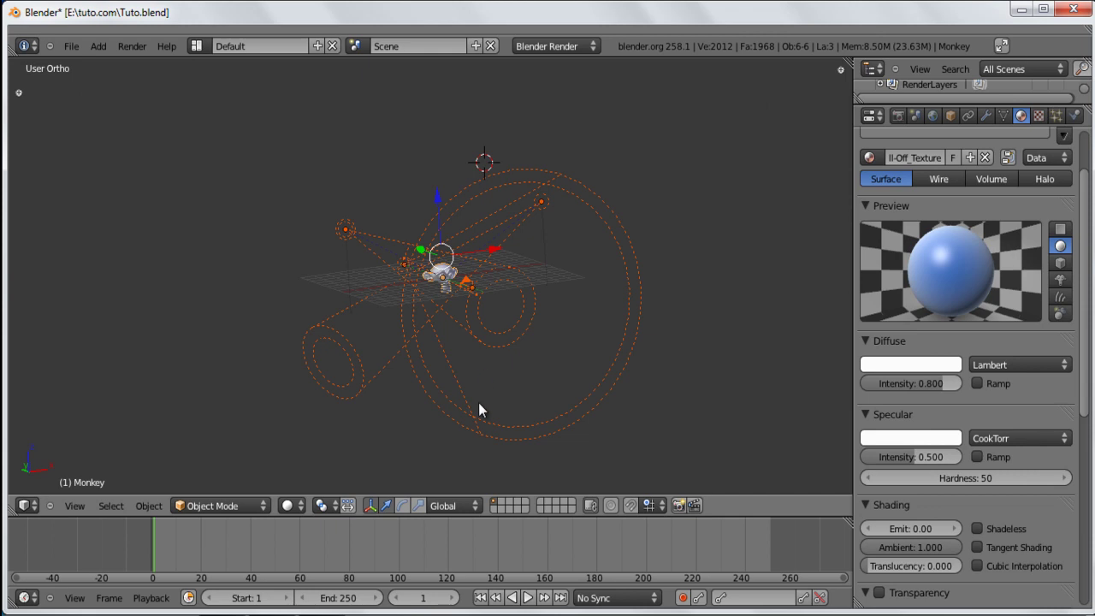
key("shift+d")
right_click(516, 345)
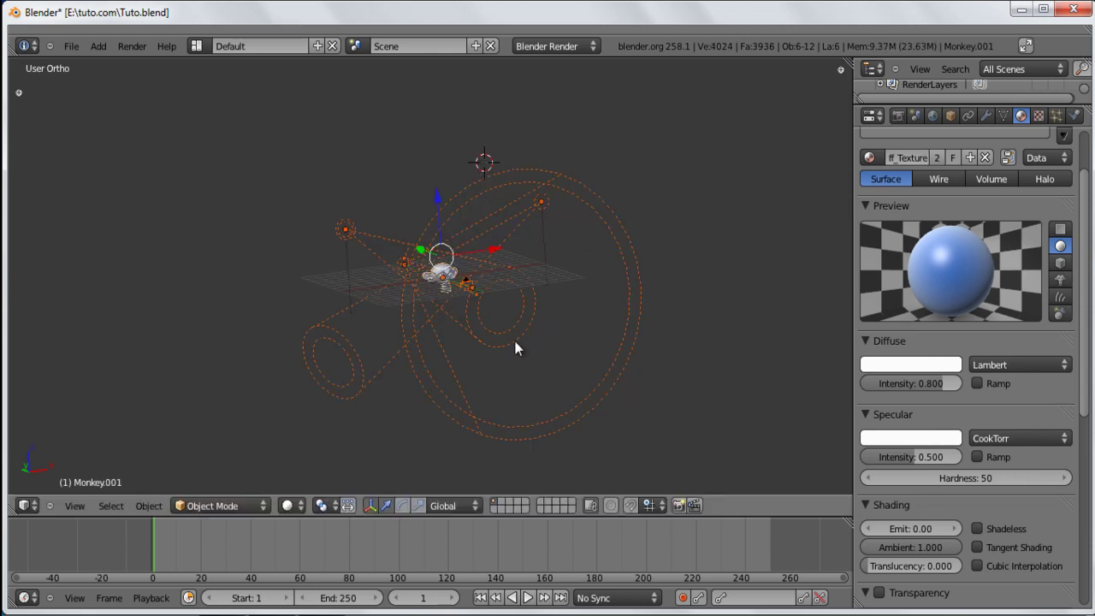
key("m")
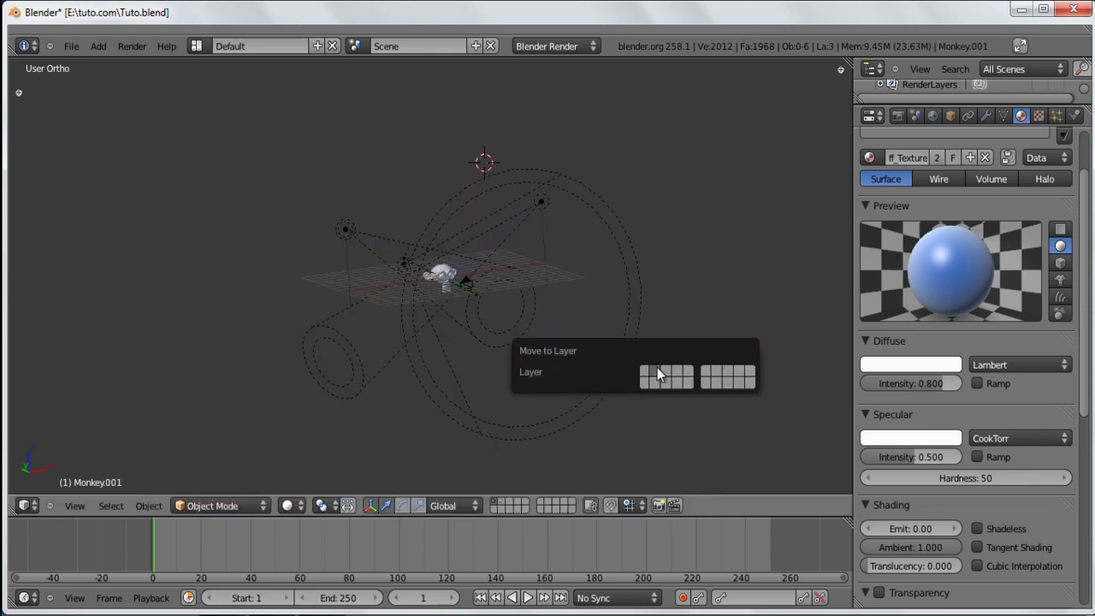
left_click(656, 370)
- Show only layer 2, select the duplicated monkey head, and widen the properties editor to see its material name
left_click(500, 505)
middle_click_drag(501, 507, 485, 354)
scroll(485, 353, "up", 3)
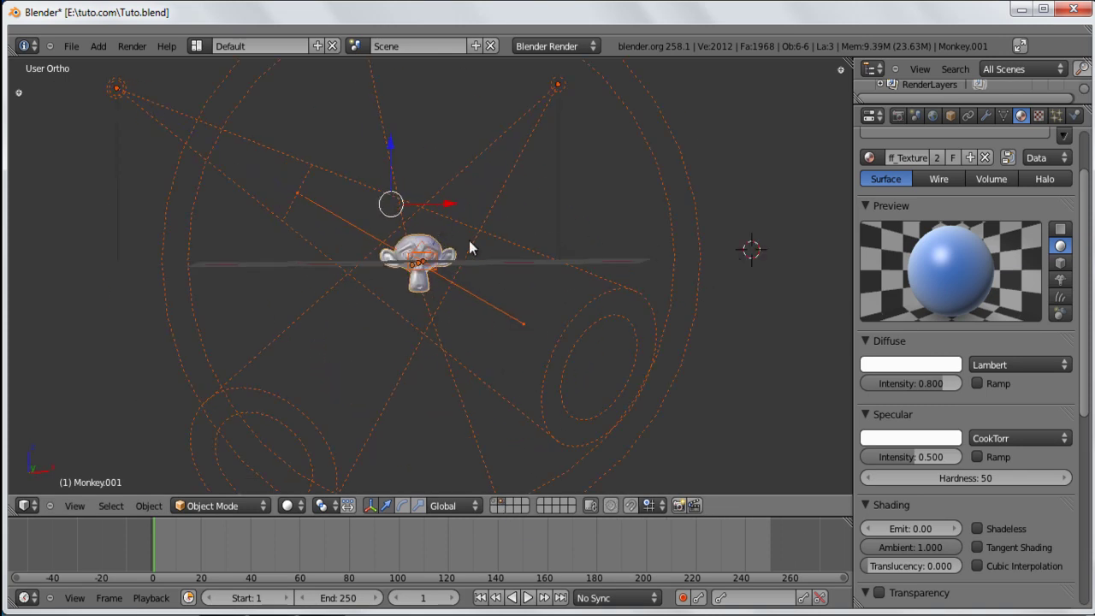
right_click(433, 235)
scroll(465, 289, "up", 5)
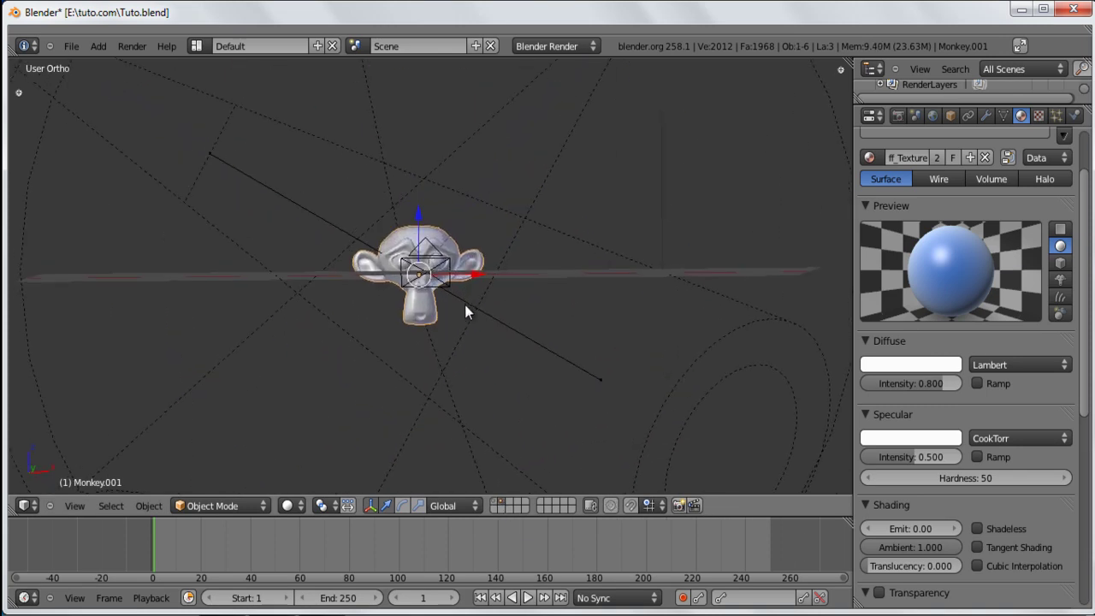
middle_click_drag(454, 281, 472, 313)
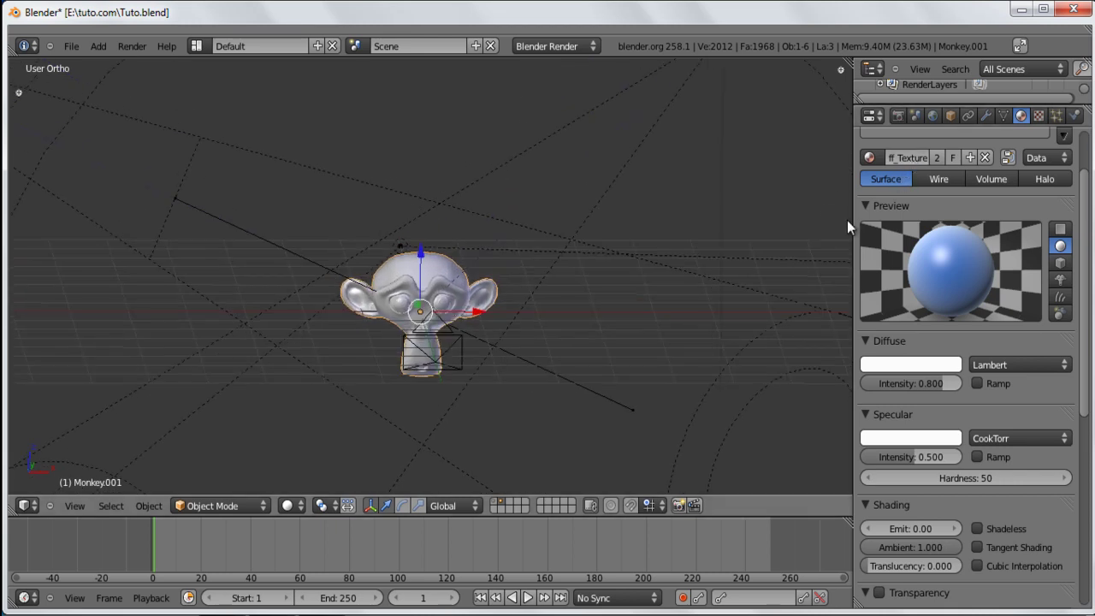
left_click_drag(844, 224, 833, 231)
scroll(914, 246, "up", 2)
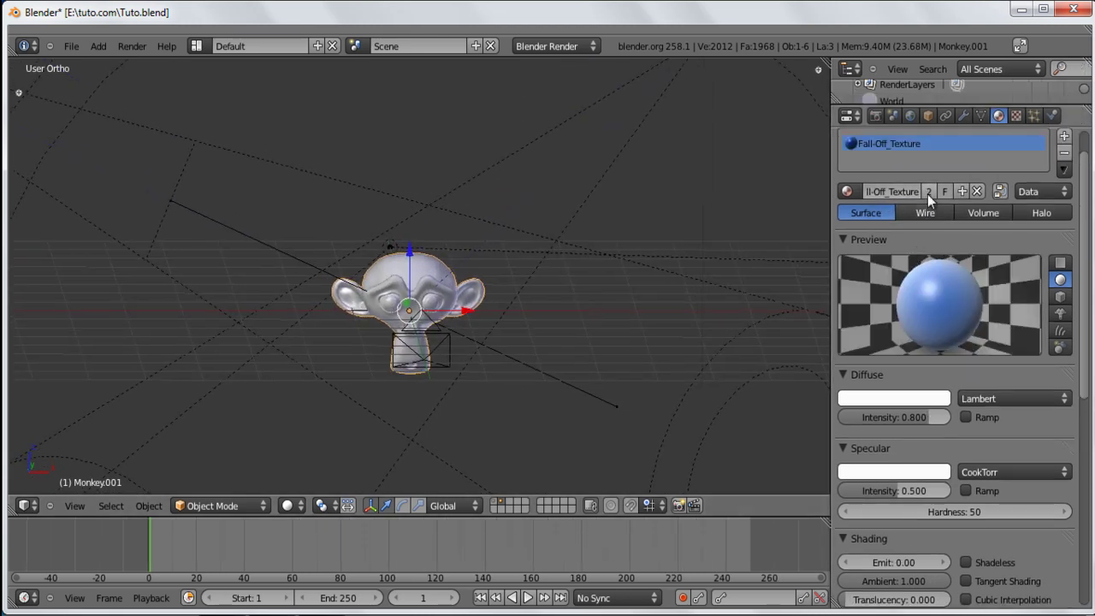
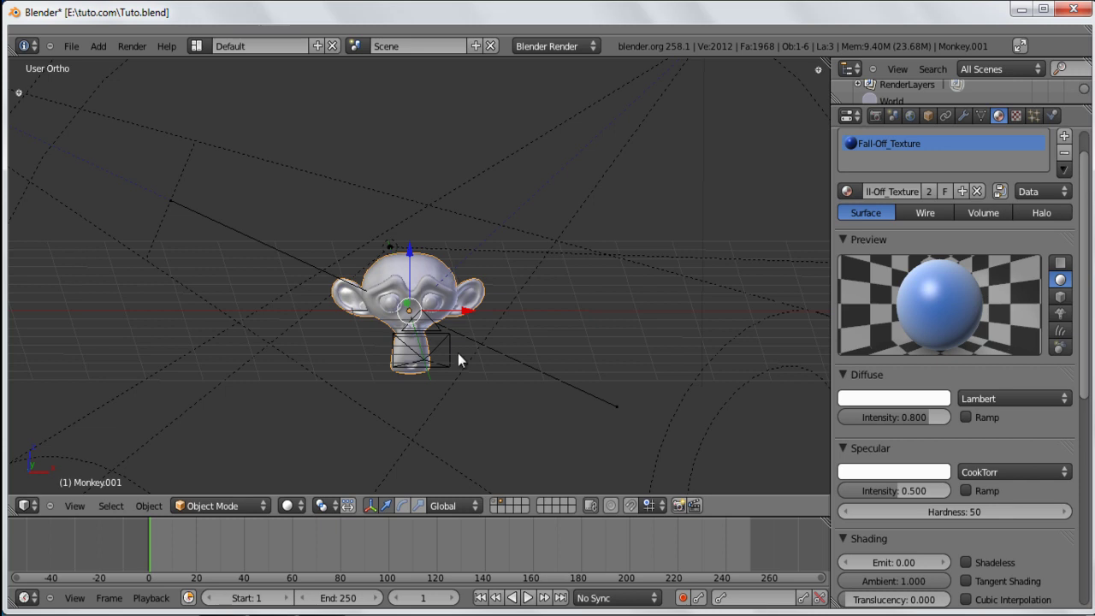
- Make the Fall-Off_Texture material on the duplicated monkey head a single-user copy
key("a")
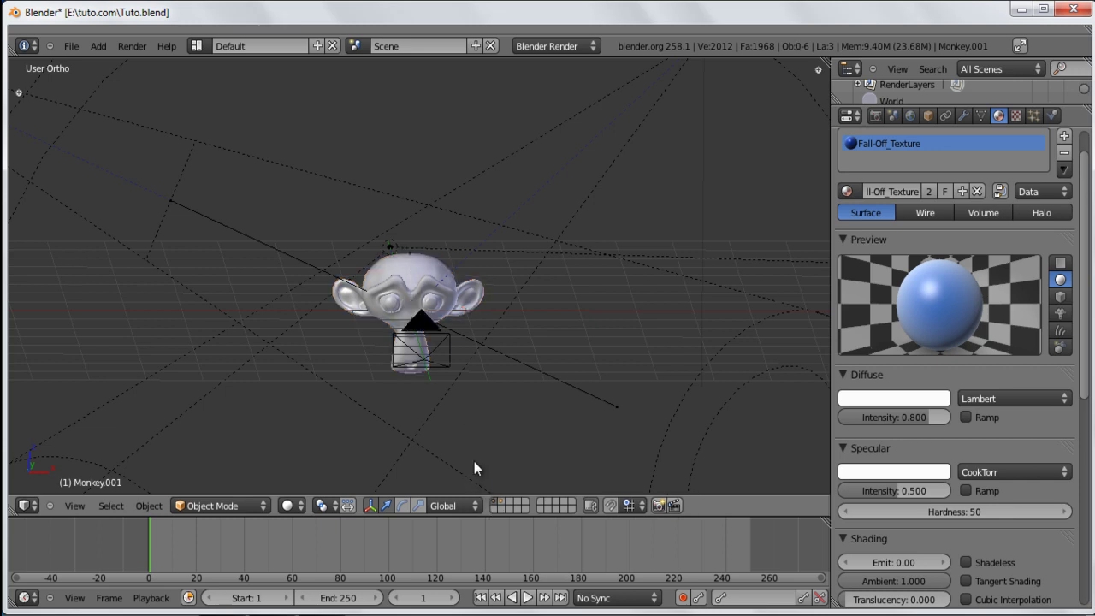
right_click(410, 282)
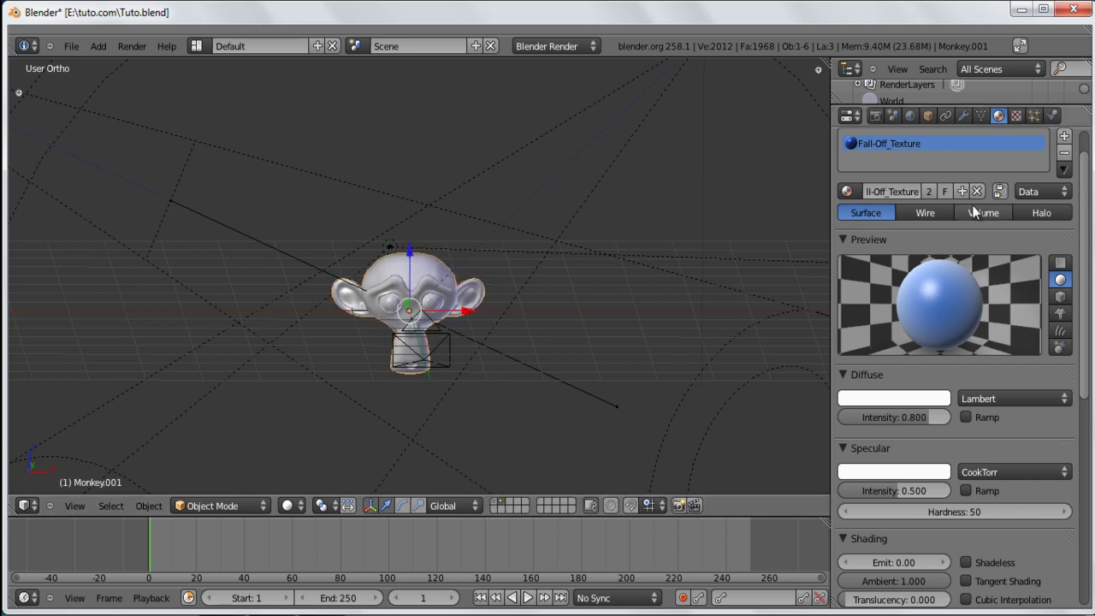
left_click(932, 190)
scroll(479, 360, "up", 3)
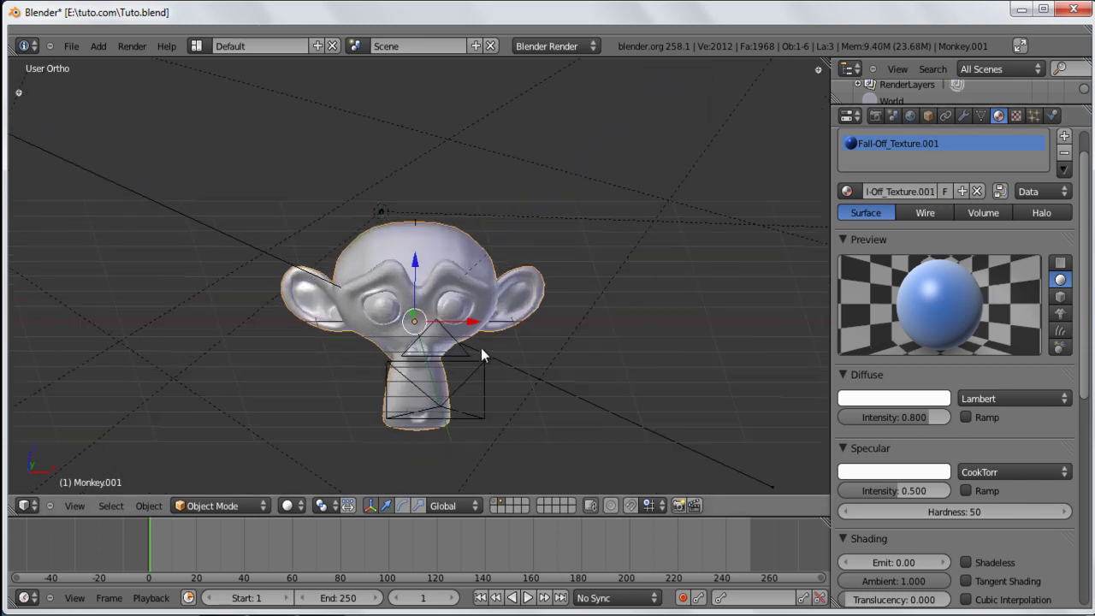
scroll(479, 325, "down", 2, "shift")
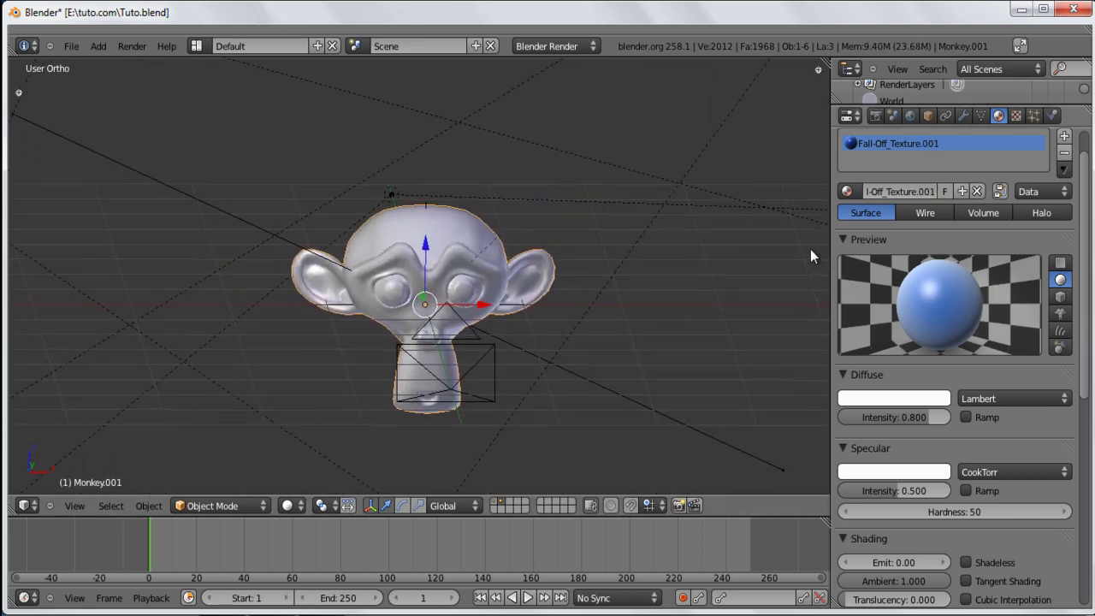
- Rename the duplicated monkey's material to Fall-Off_Ramps
left_click(933, 191)
key("Left")
key("Left")
key("Left")
key("Left")
key("Left")
key("Left")
key("Left")
key("Left")
key("Left")
key("Left")
key("Left")
key("Left")
key("Left")
key("Left")
key("Left")
key("Left")
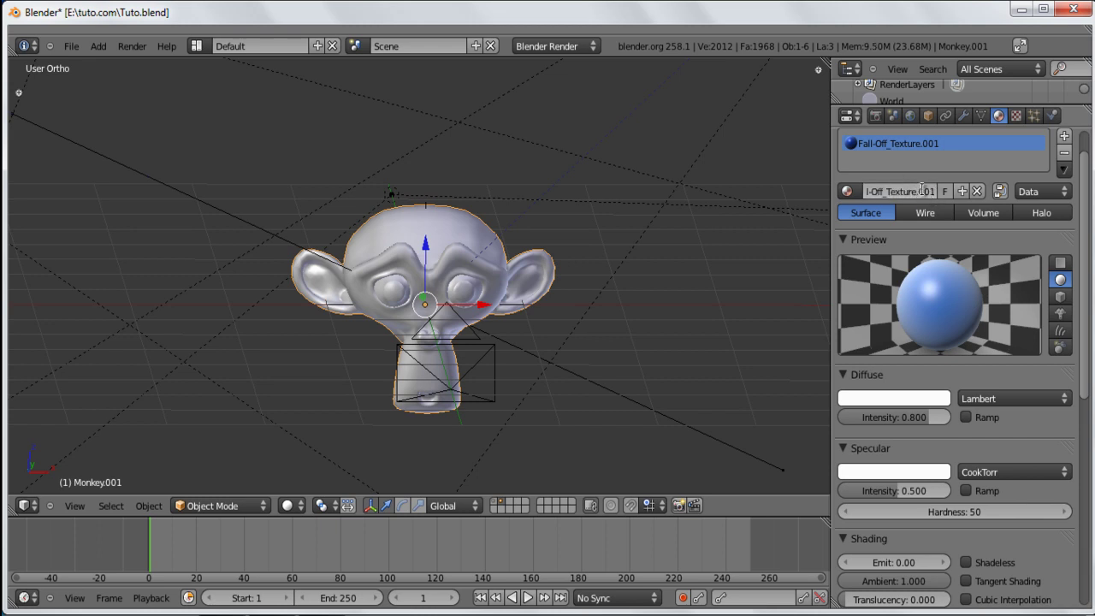
key("ctrl+a")
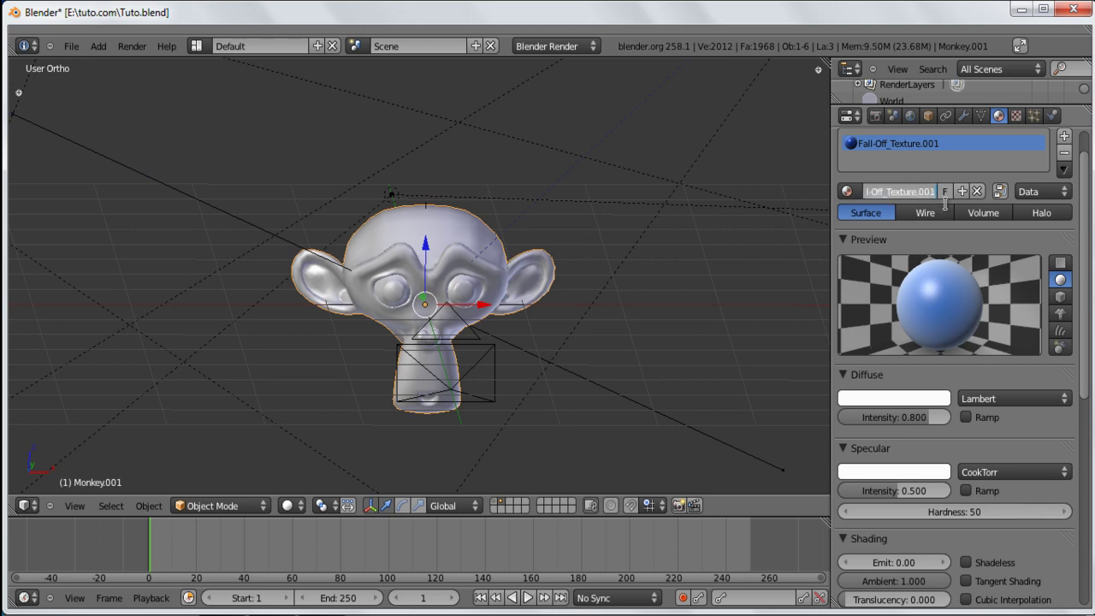
key("BackSpace")
key("BackSpace")
key("BackSpace")
key("BackSpace")
key("BackSpace")
type("Ramps")
key("Return")
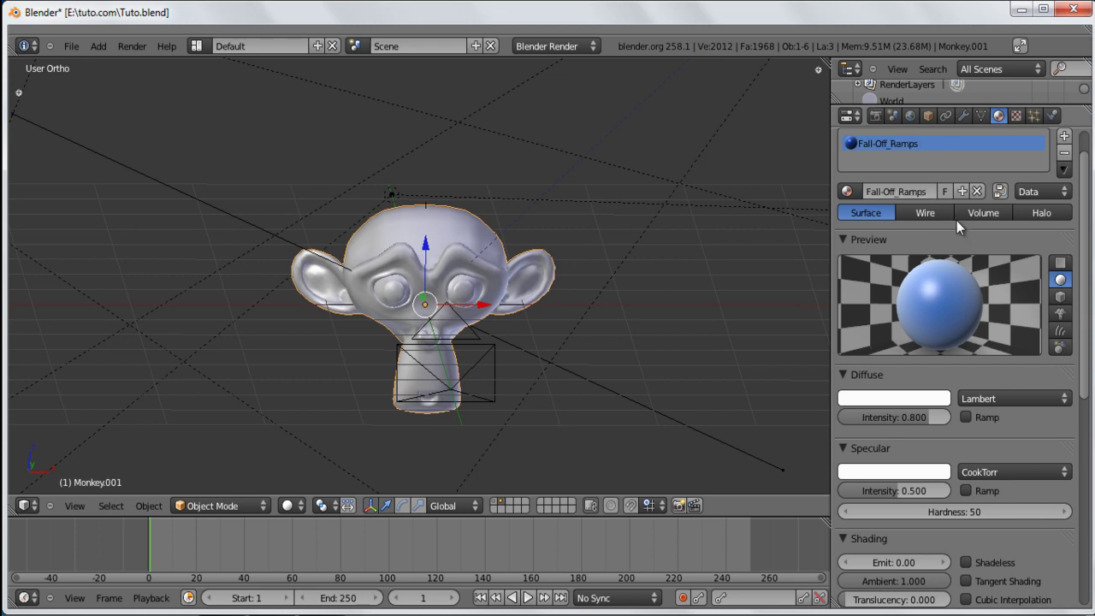
- Remove both textures, Texture.001 and Texture, from the Fall-Off_Ramps material and return to the material settings
left_click(1016, 115)
scroll(1009, 239, "up", 10)
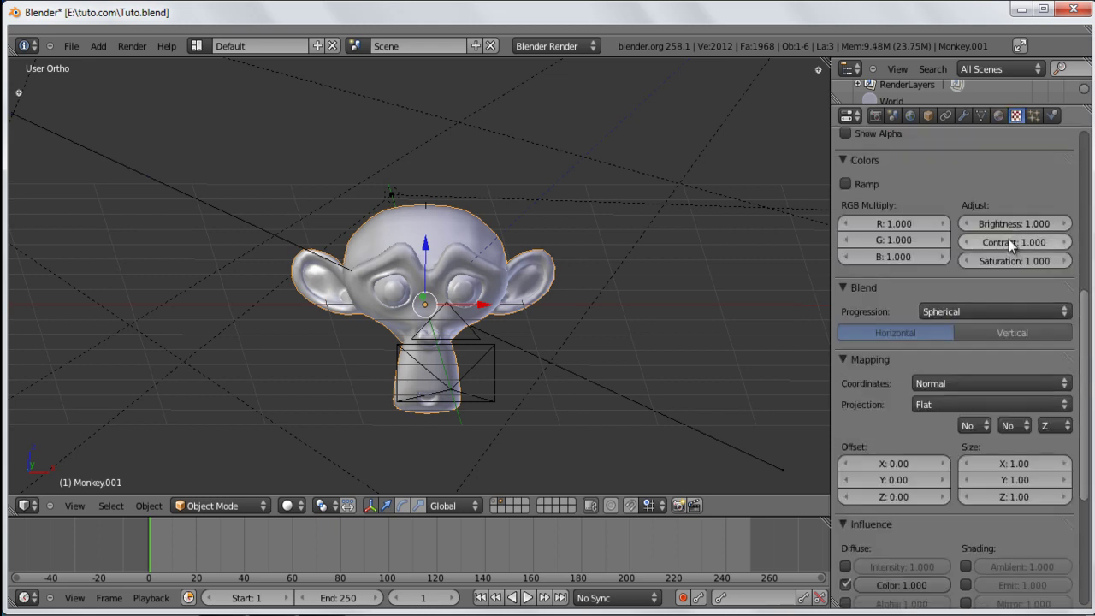
left_click(976, 272)
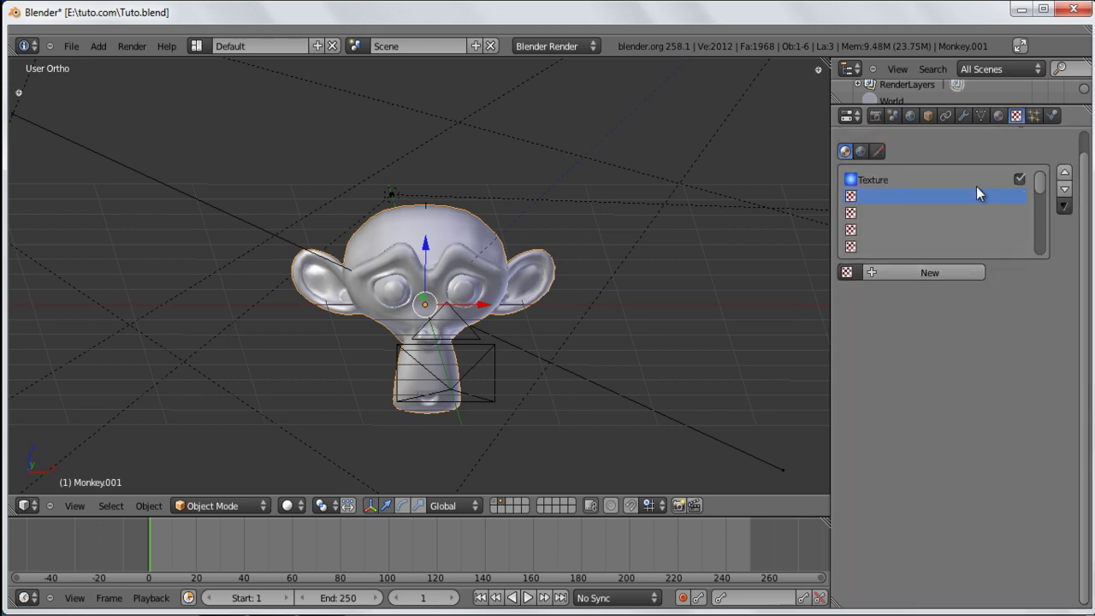
left_click(951, 178)
left_click(978, 272)
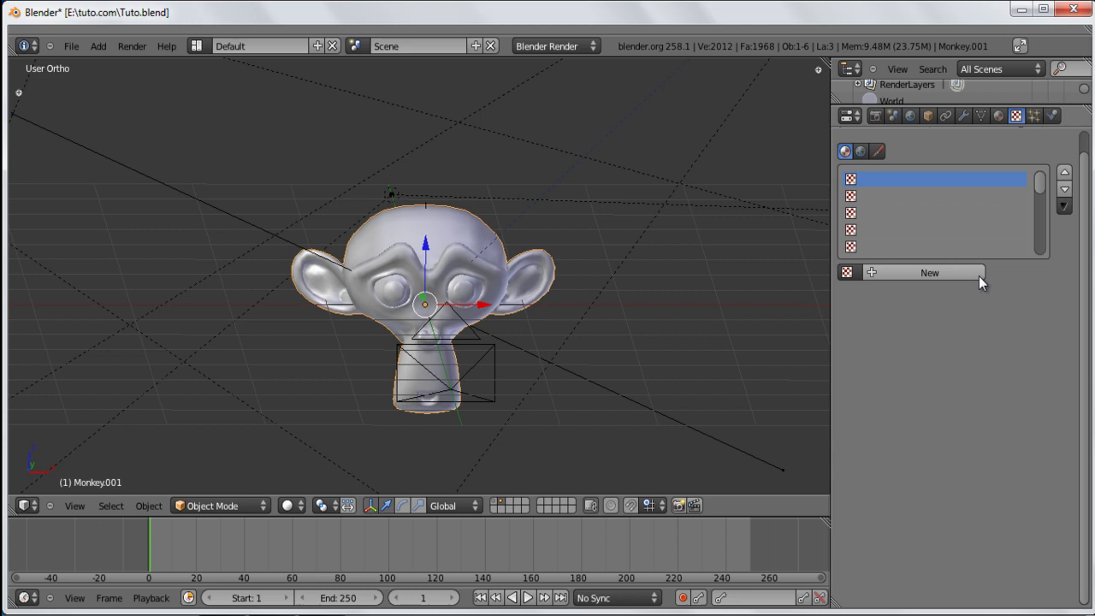
left_click(999, 116)
- Switch the 3D view to the front view and enable the diffuse Ramp on Fall-Off_Ramps
middle_click_drag(530, 378, 451, 362)
key("KP_1")
scroll(522, 300, "up", 1)
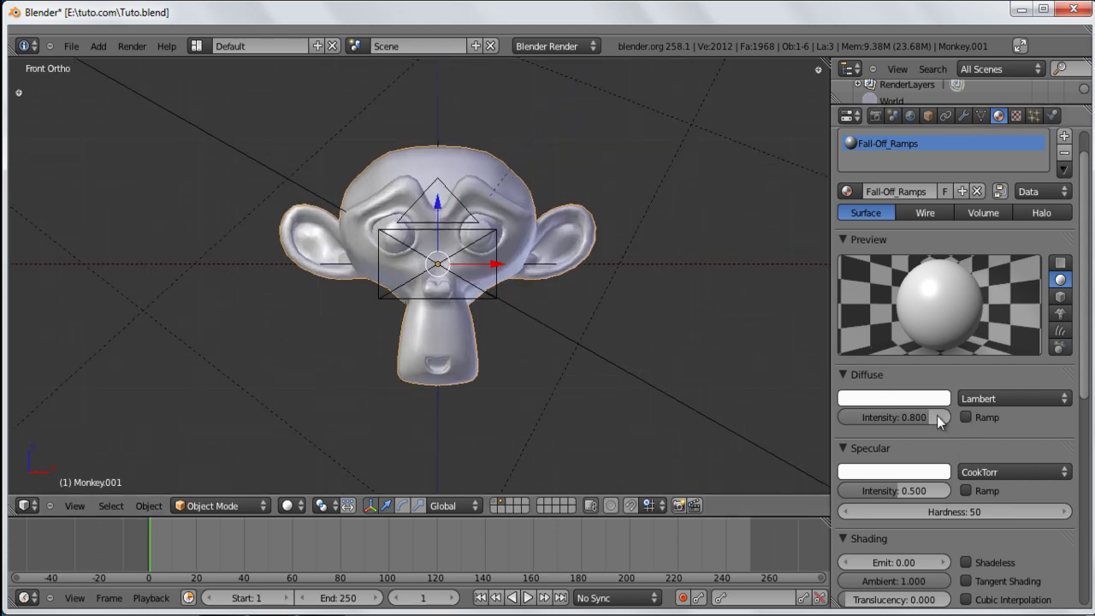
left_click(966, 418)
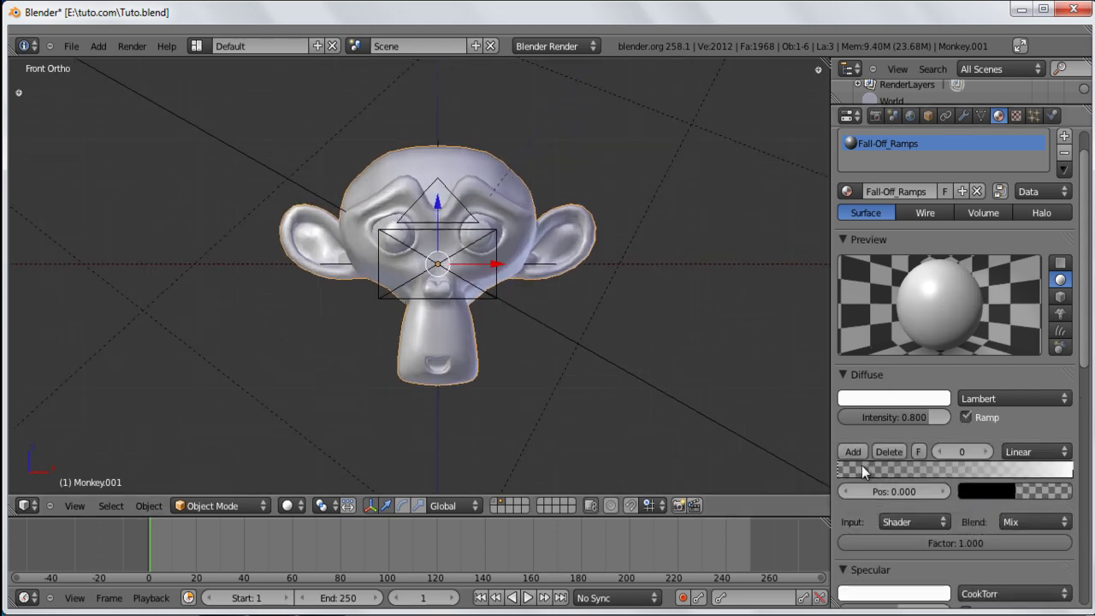
- Make the diffuse ramp's first stop opaque black with alpha 1.00 at position 0.000, and save over the existing blend file
left_click_drag(856, 465, 876, 470)
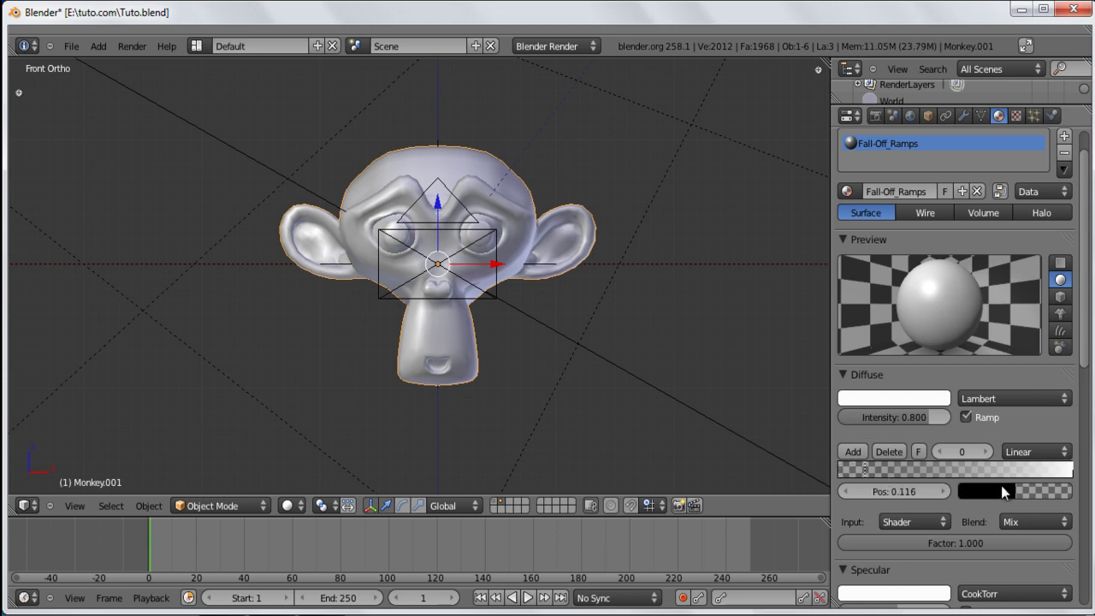
left_click(1068, 470)
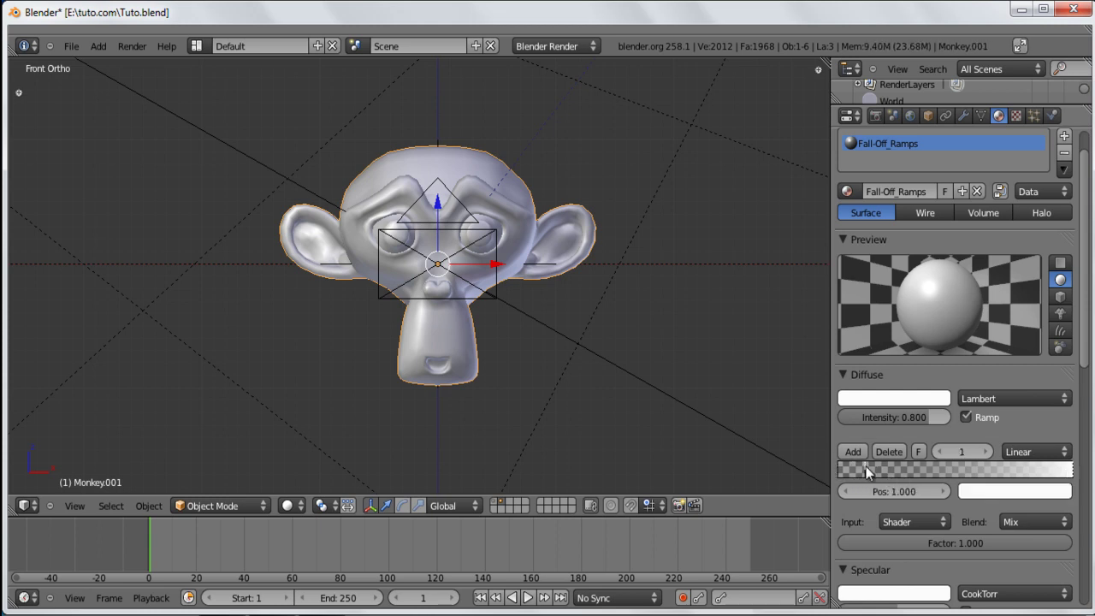
left_click_drag(865, 469, 870, 467)
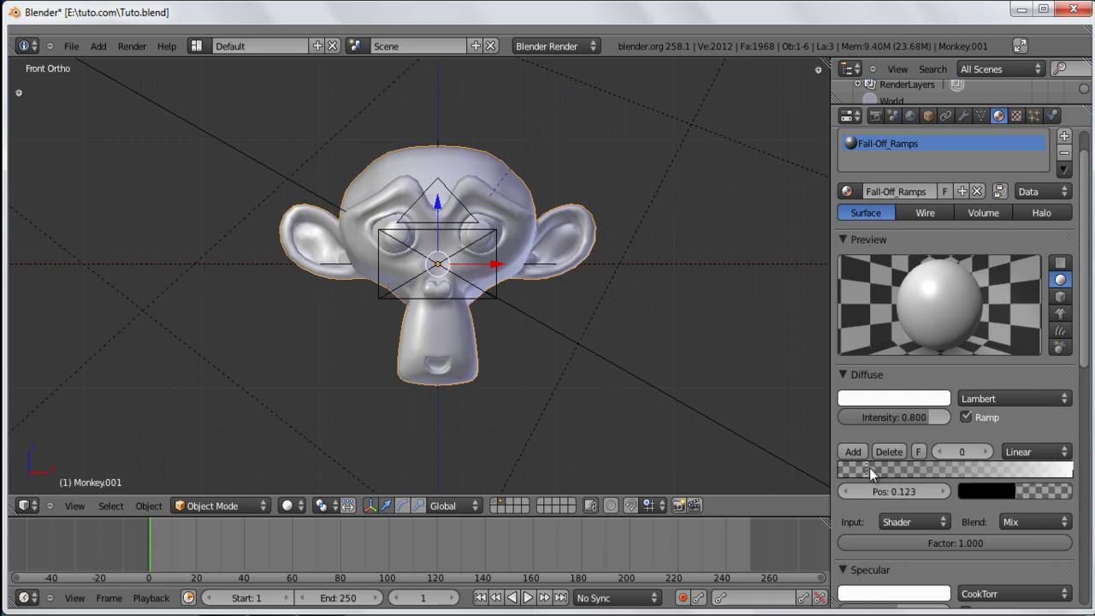
left_click(987, 495)
left_click_drag(949, 466, 1016, 495)
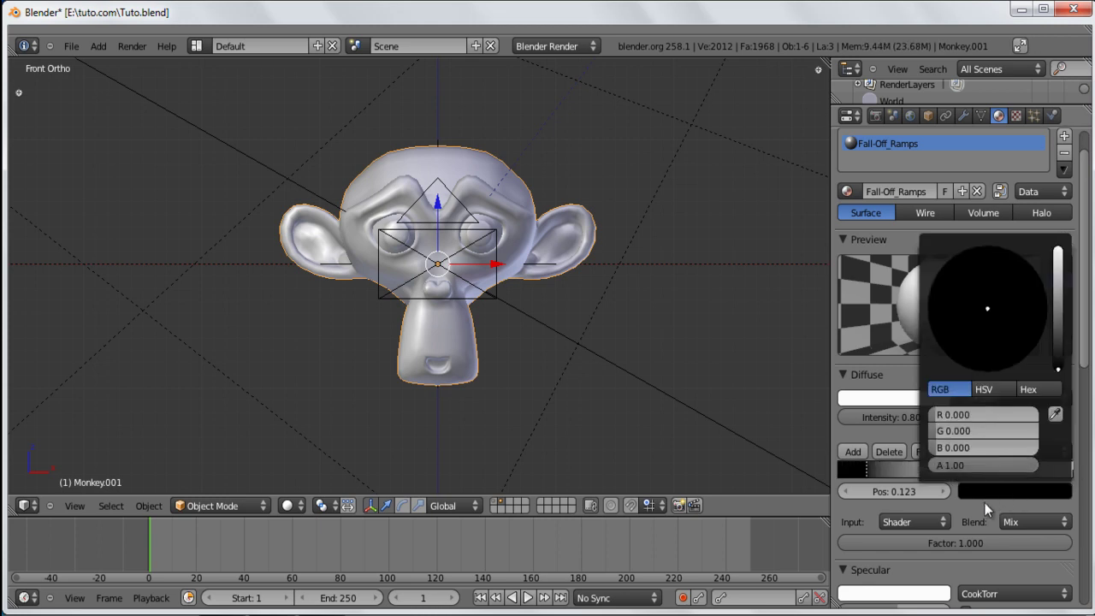
left_click_drag(898, 491, 852, 491)
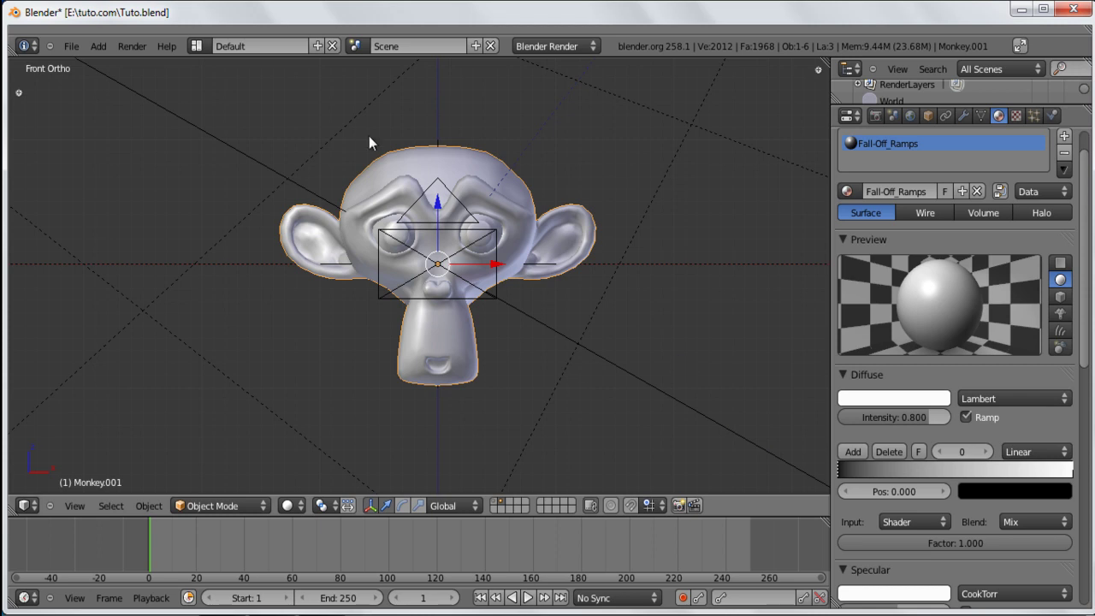
key("ctrl+s")
left_click(539, 267)
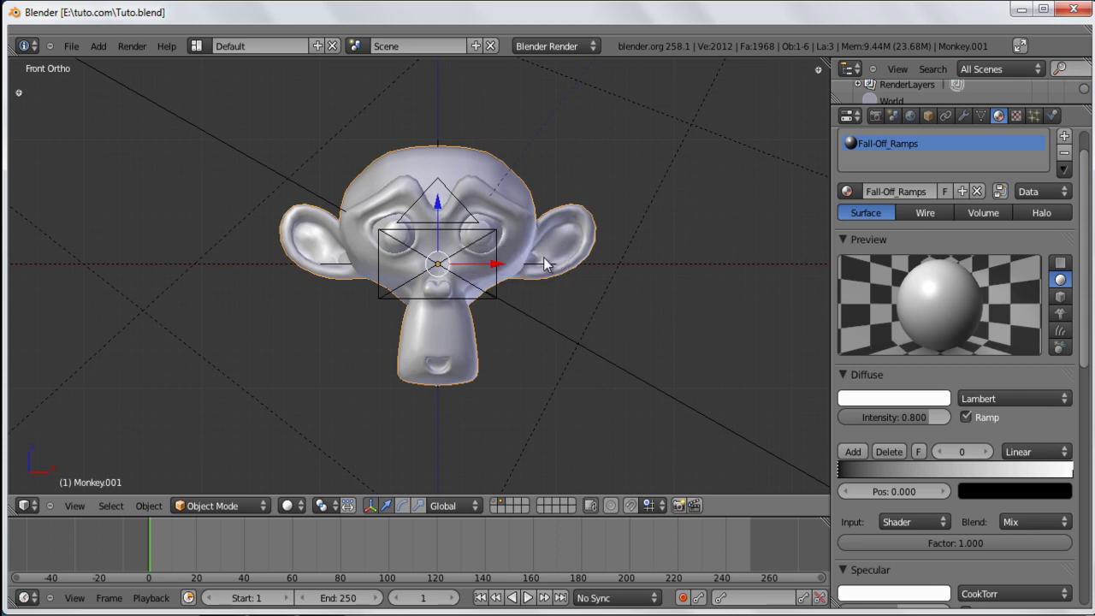
- Render the monkey, set the diffuse ramp's input to Normal, and render again
key("F12")
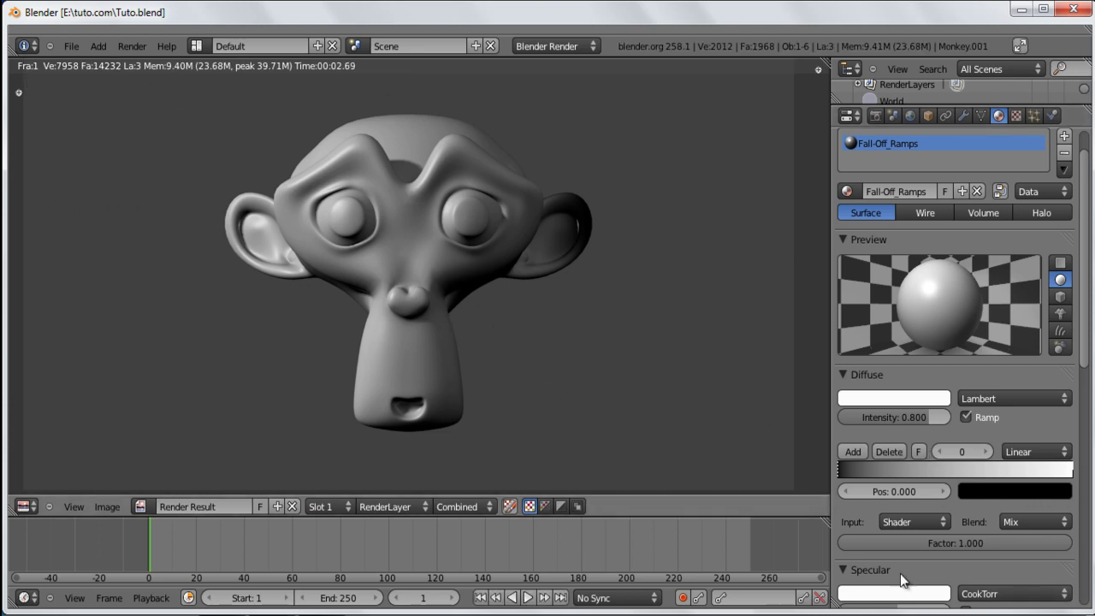
left_click(905, 523)
left_click(901, 469)
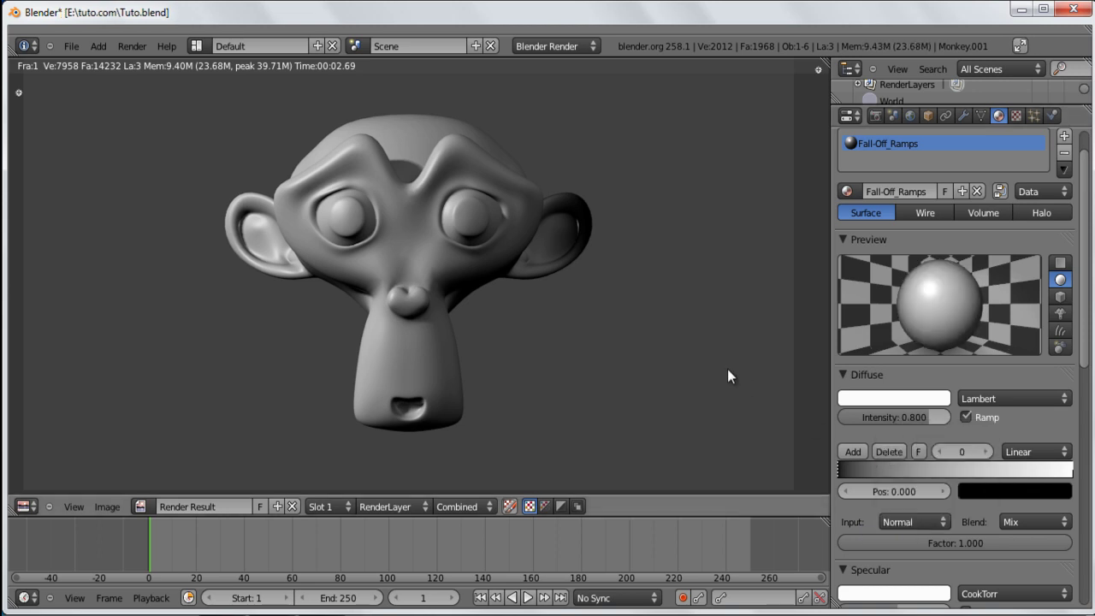
key("F12")
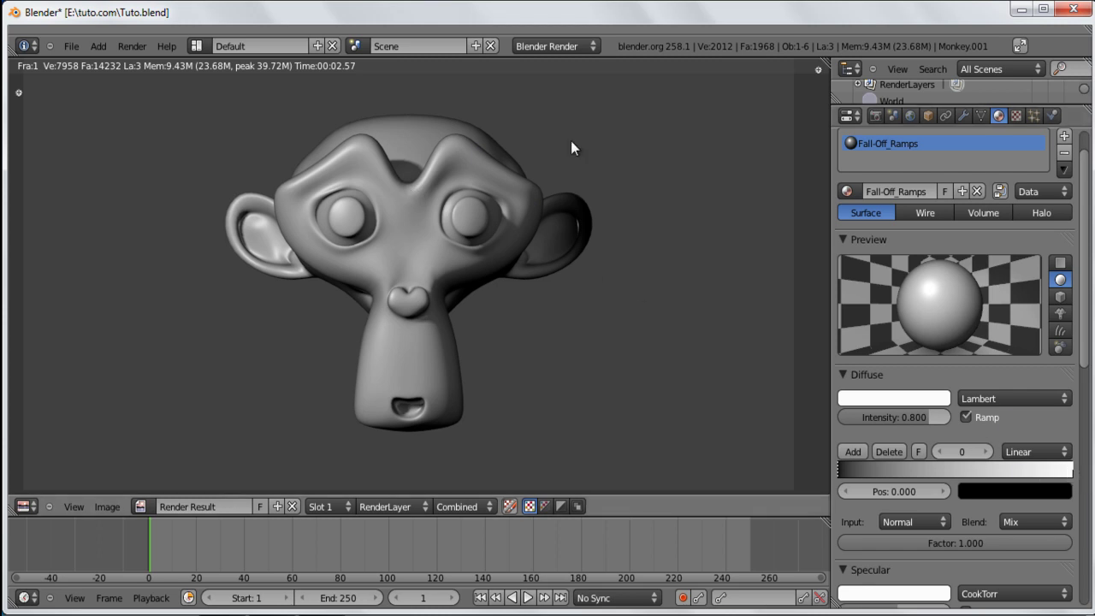
- Change the diffuse ramp's first stop to a saturated pink
left_click(986, 492)
left_click_drag(1060, 267, 1058, 248)
mouse_move(1003, 347)
left_mouse_down()
mouse_move(1012, 359)
mouse_move(998, 368)
left_mouse_up()
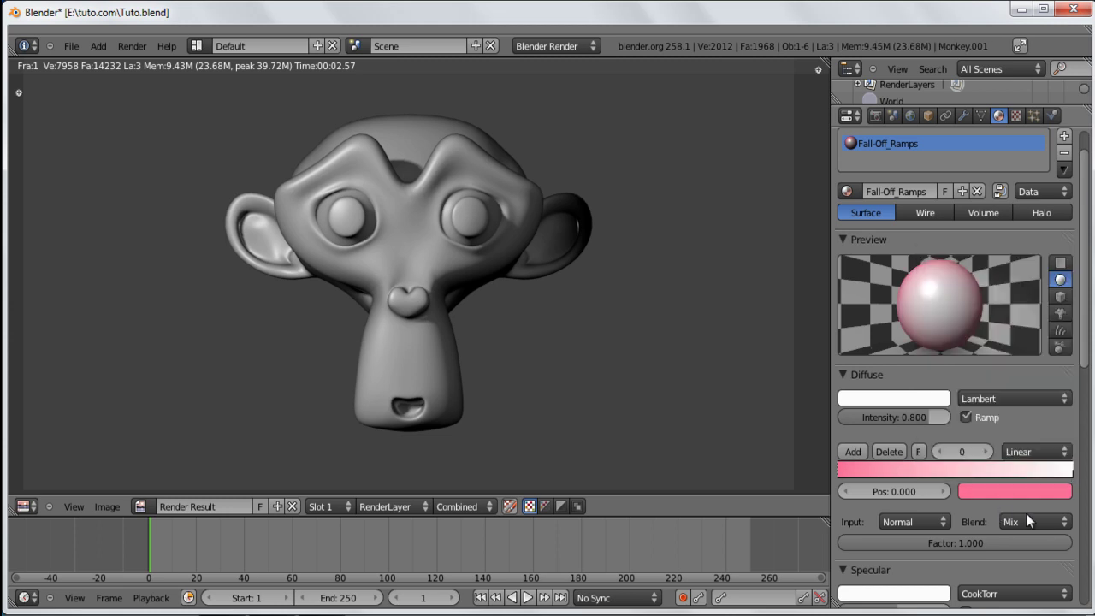
- Change the diffuse ramp's last stop at position 1.000 to a pale pink and render the monkey
left_click(1071, 469)
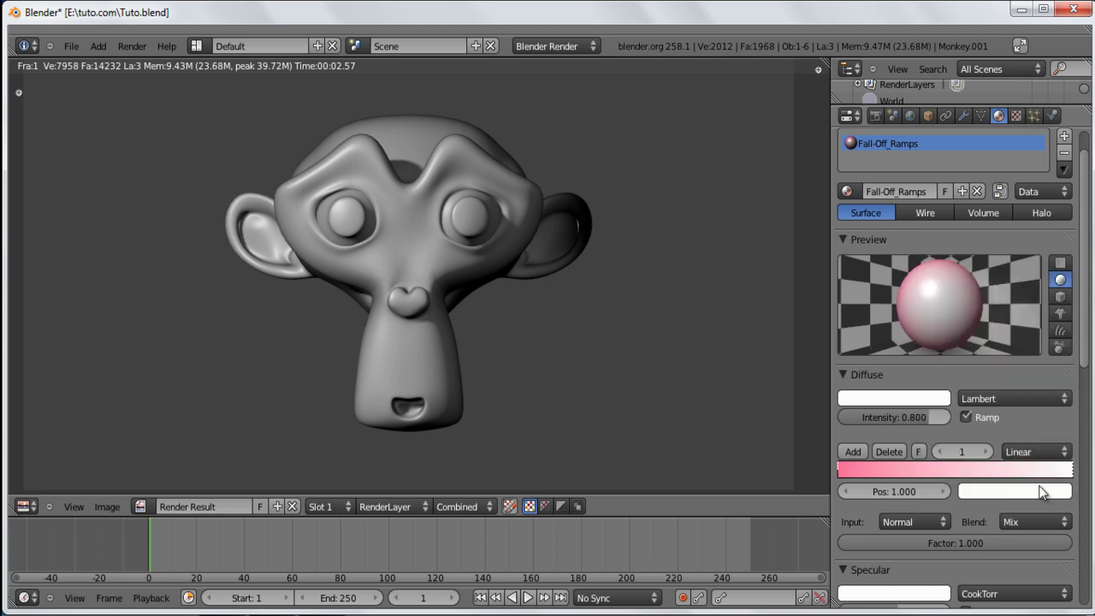
left_click(1044, 491)
left_click_drag(996, 353, 991, 322)
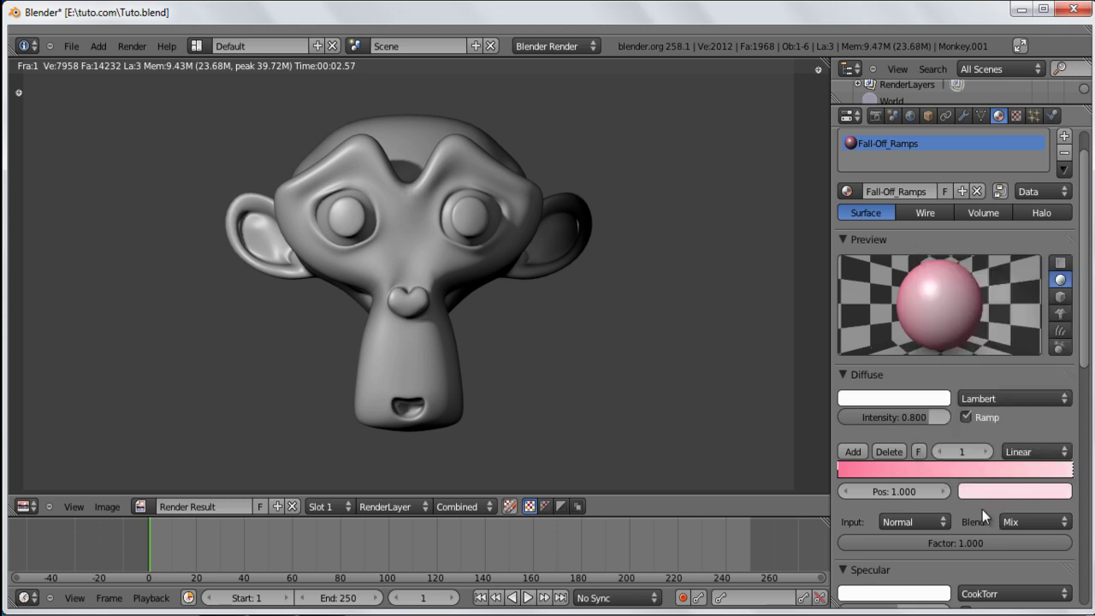
key("F12")
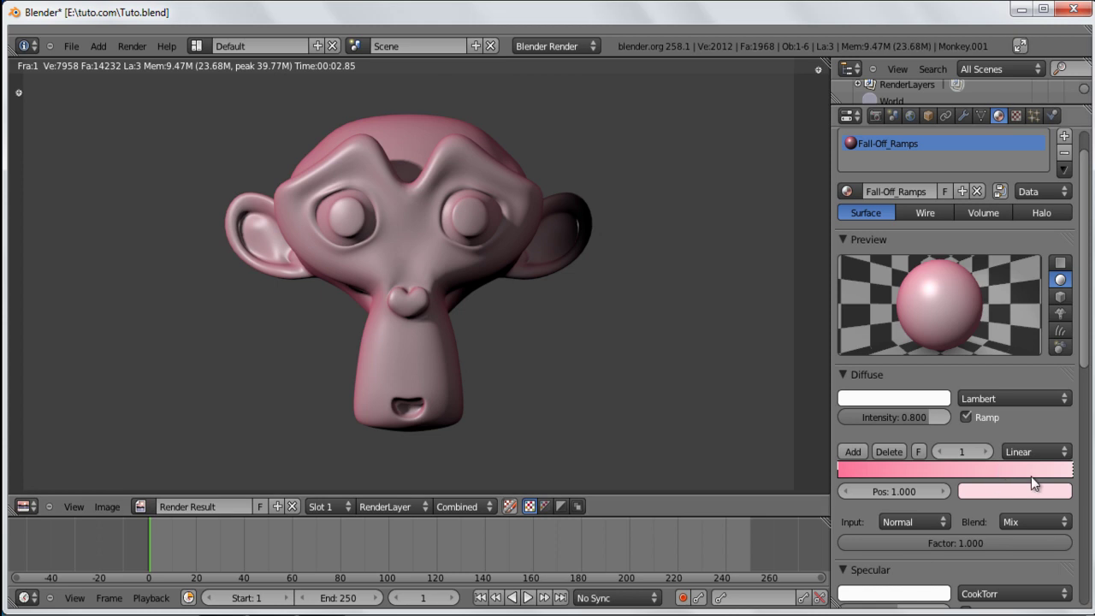
- Switch the 3D view to the camera view and examine the pink render of the monkey
key("Escape")
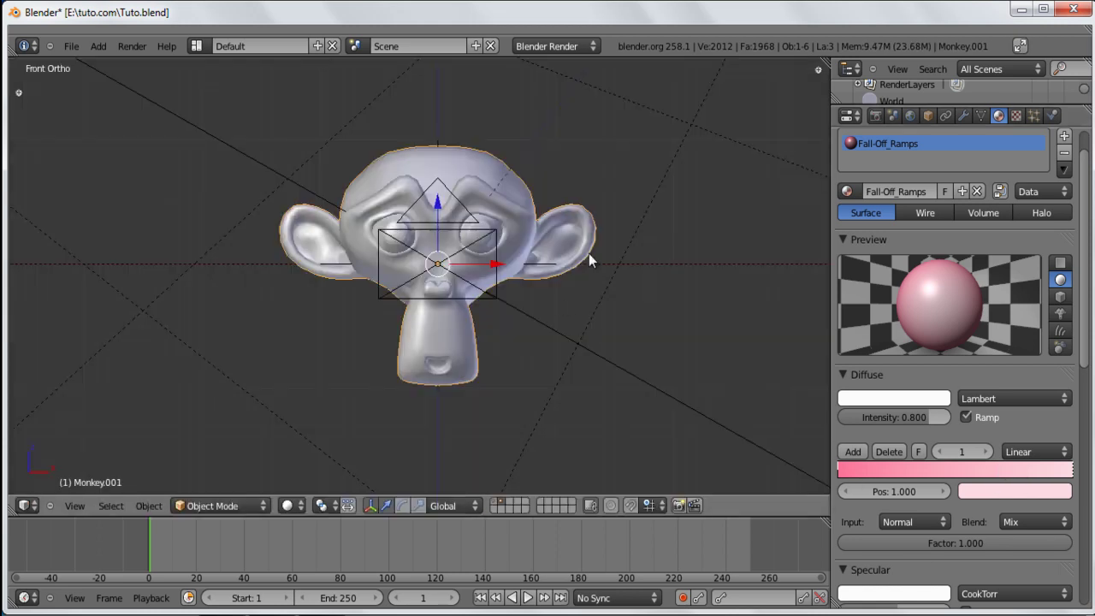
key("KP_0")
scroll(482, 311, "up", 4)
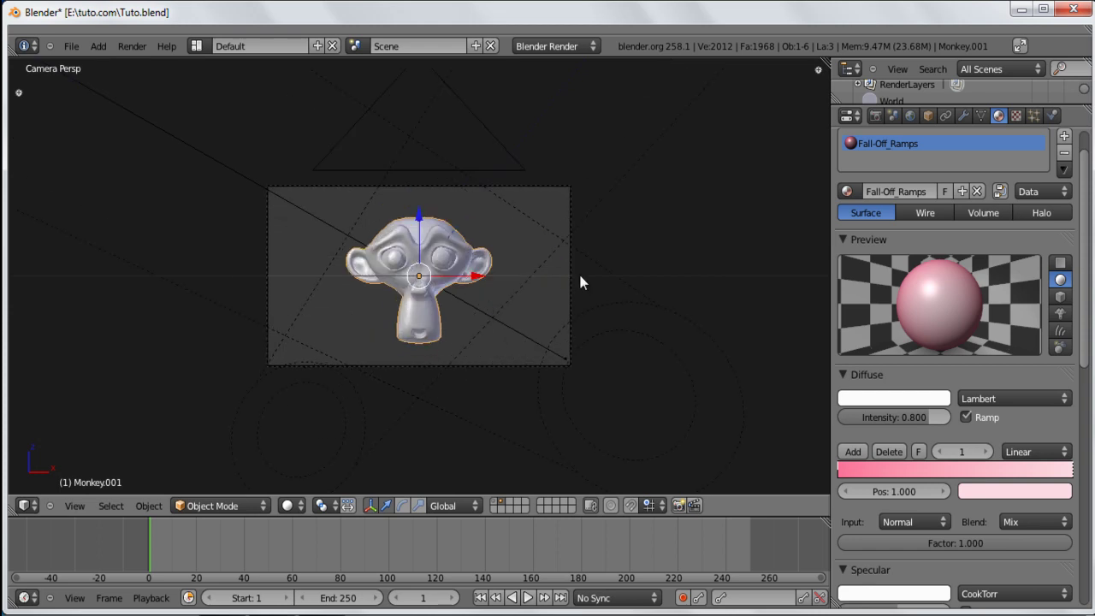
key("F12")
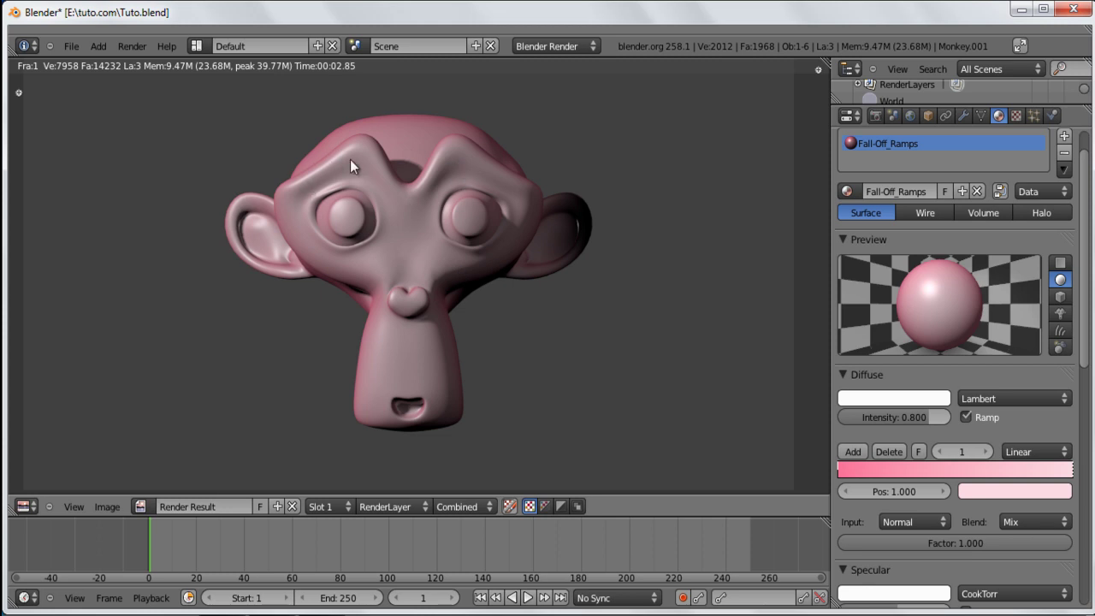
key("Escape")
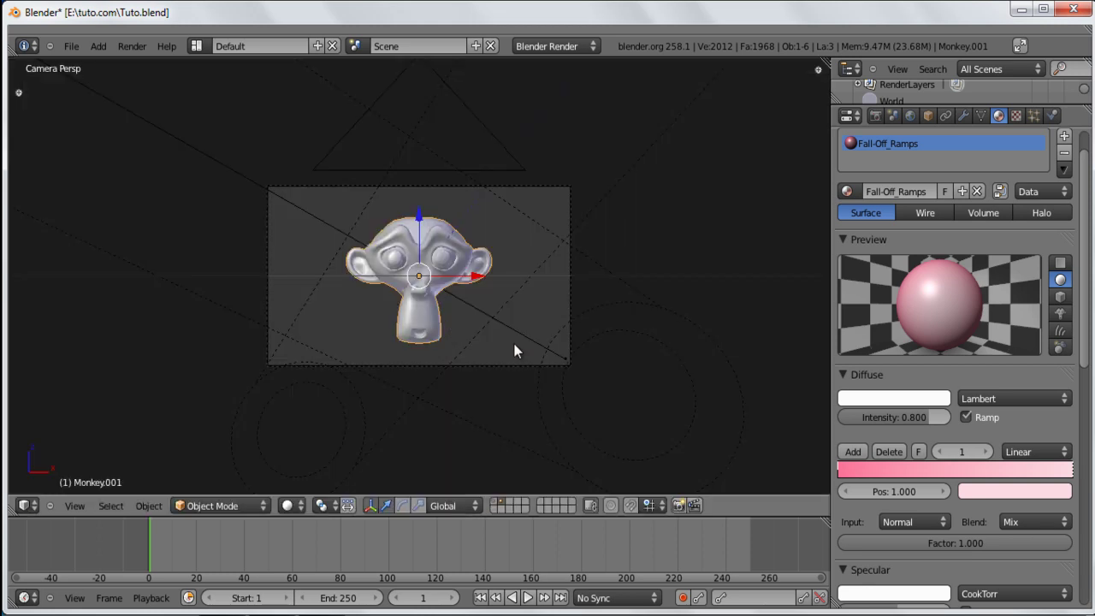
- Rotate the monkey freely with trackball rotation until its side faces the camera, and render it
key("r")
key("r")
key("Escape")
key("r")
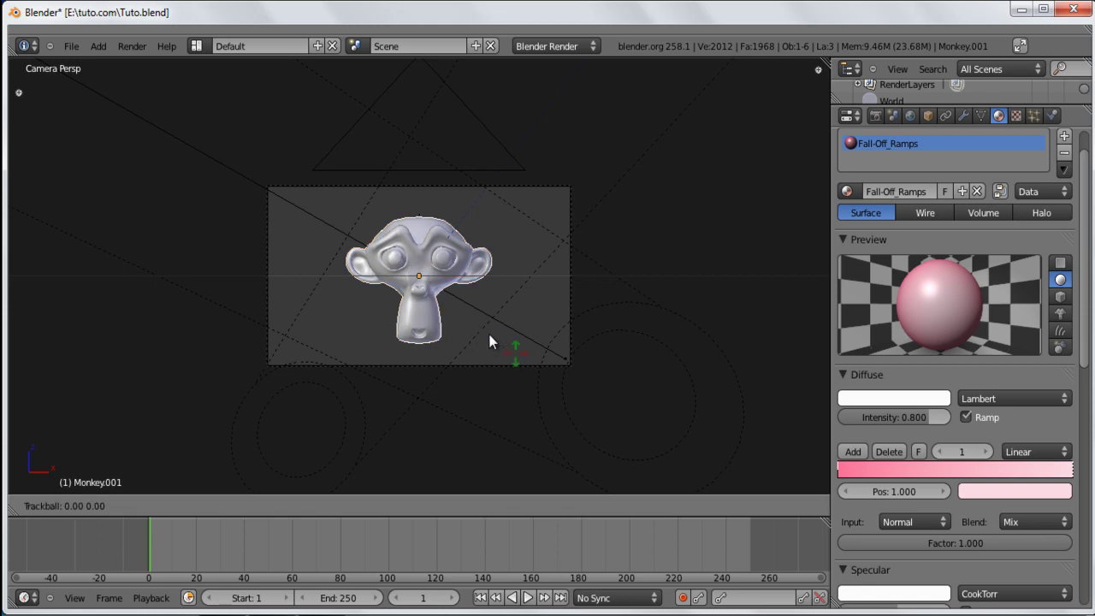
key("r")
key("Escape")
key("r")
key("r")
key("Escape")
key("r")
key("r")
left_click(487, 262)
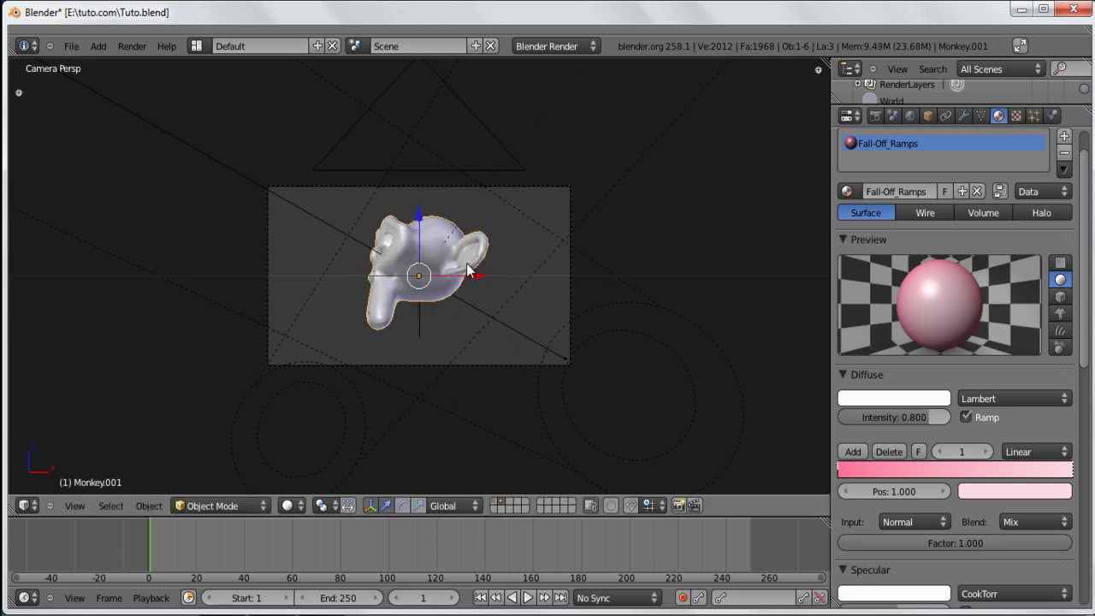
key("F12")
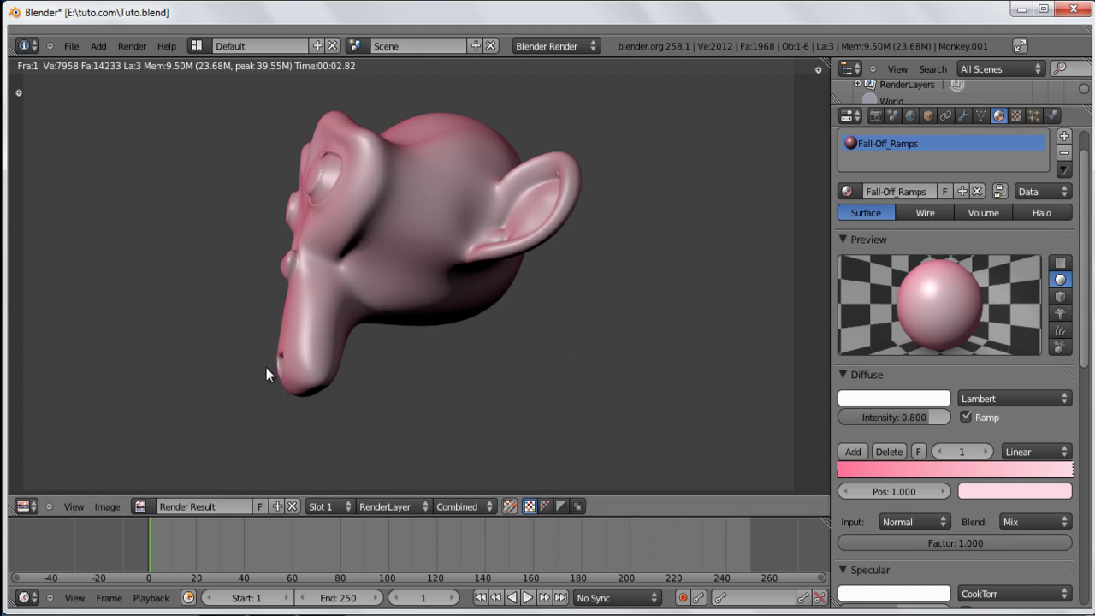
key("Escape")
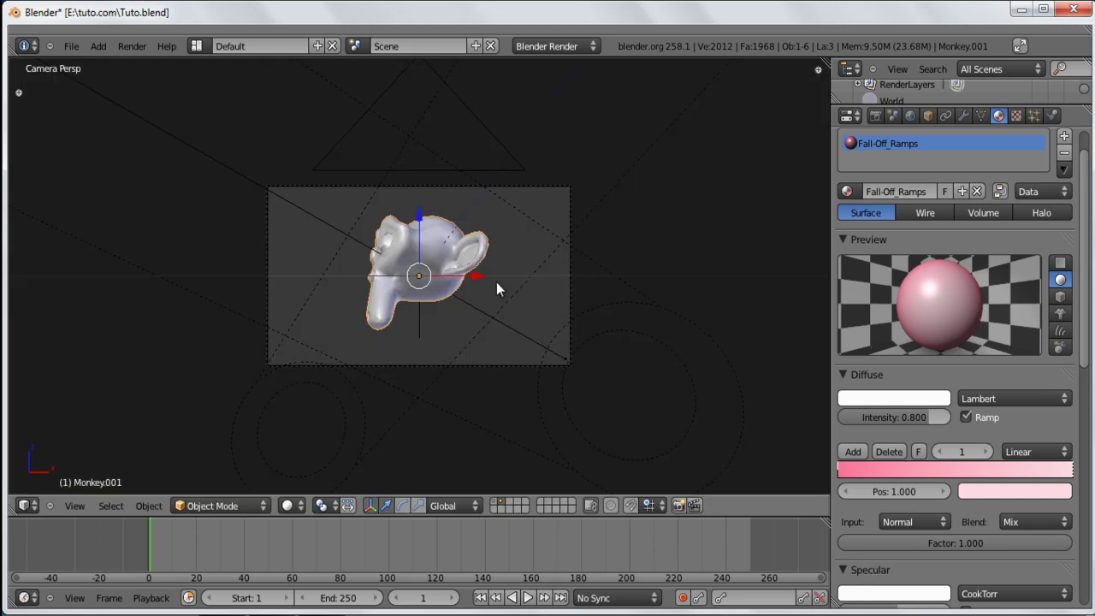
- Clear the monkey's rotation and rotate it 90 degrees about the global X axis
key("alt+r")
type("rx")
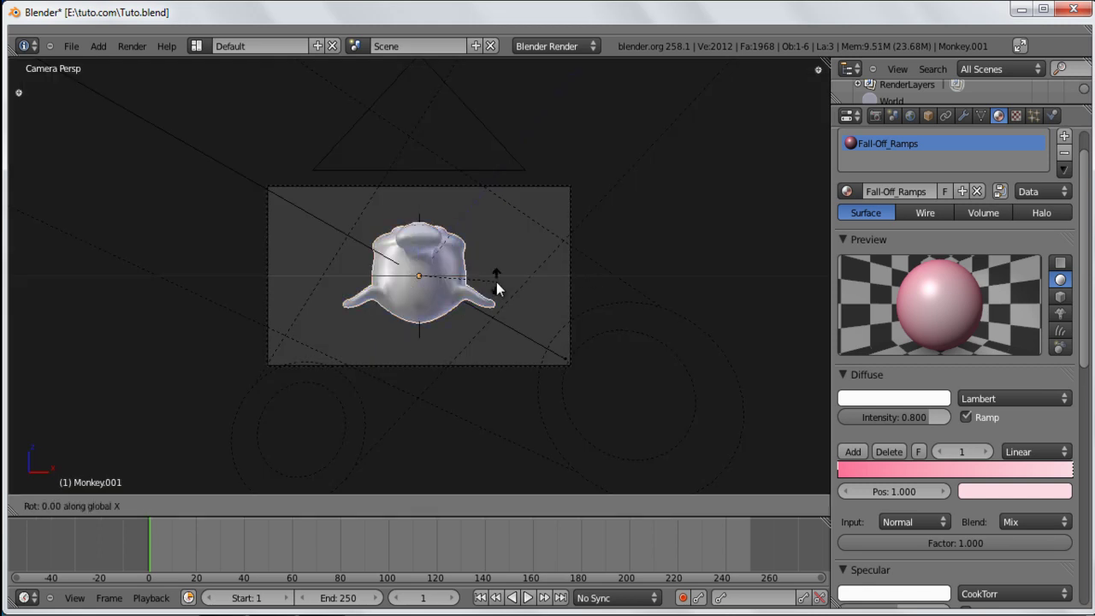
type("90")
key("Return")
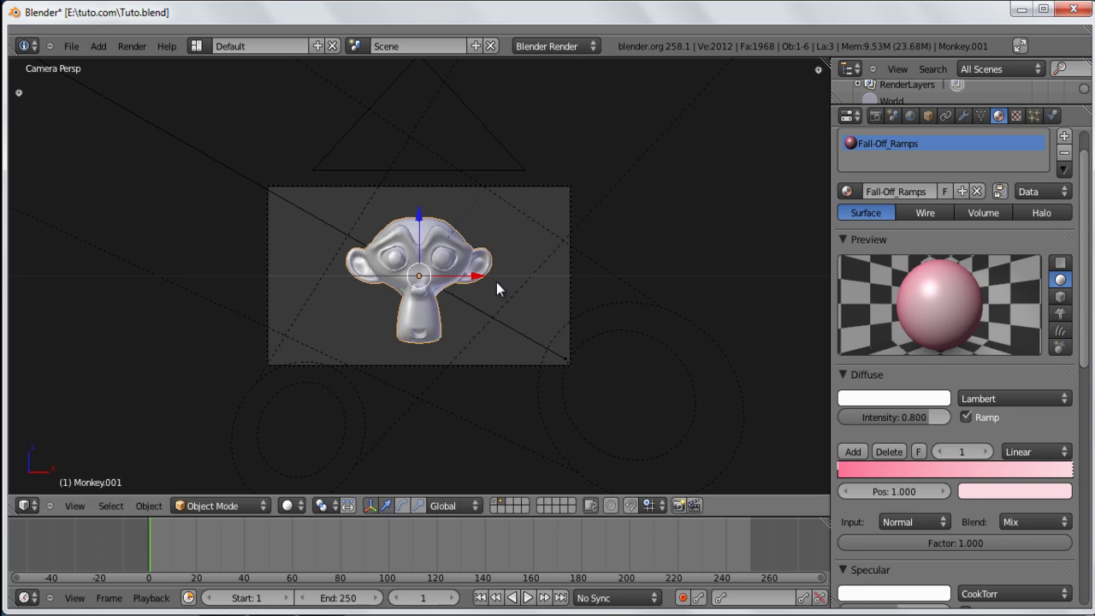
- Add a new Blend texture with Spherical progression to the Fall-Off_Ramps material
left_click(1016, 115)
left_click(957, 289)
left_click(943, 315)
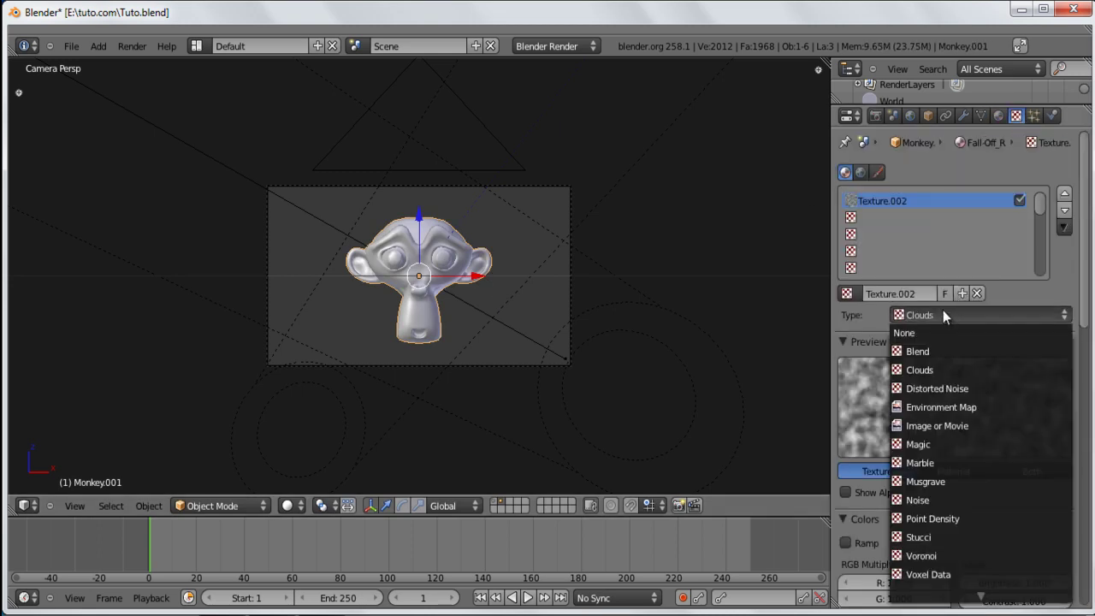
left_click(979, 349)
scroll(937, 517, "down", 3)
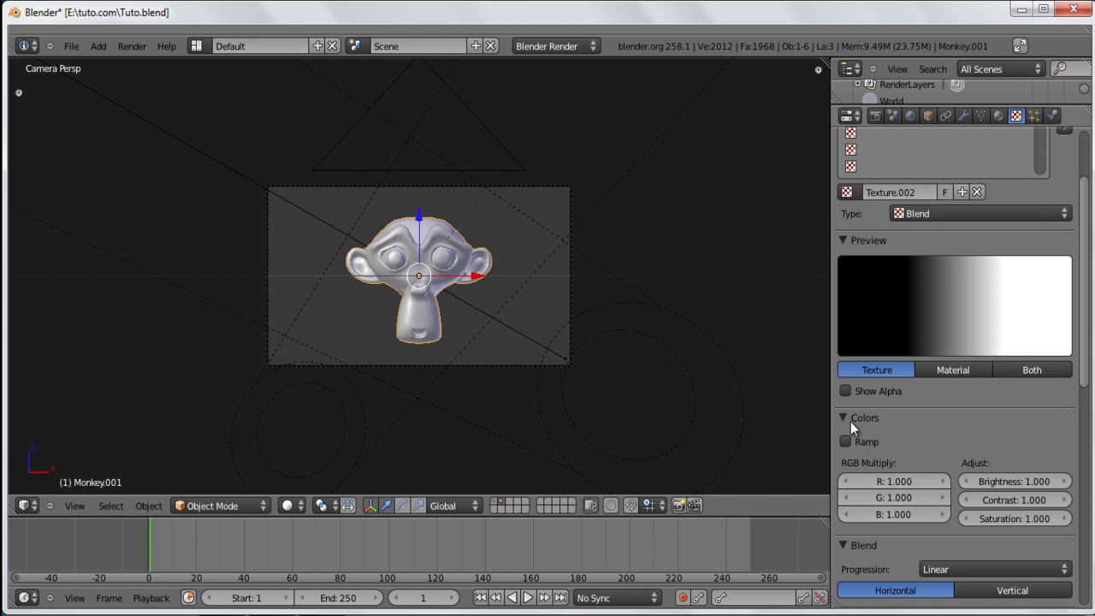
scroll(937, 517, "down", 4)
left_click(964, 427)
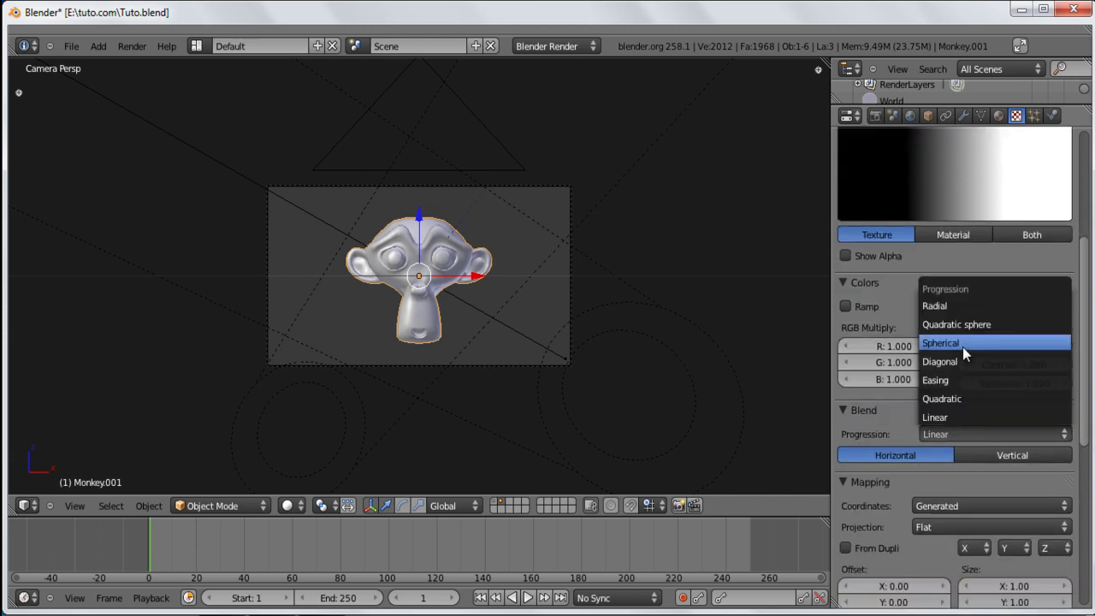
left_click(963, 343)
scroll(960, 402, "down", 1)
- Map the new texture with Normal coordinates and set its X and Y axis mappings to none
left_click(957, 473)
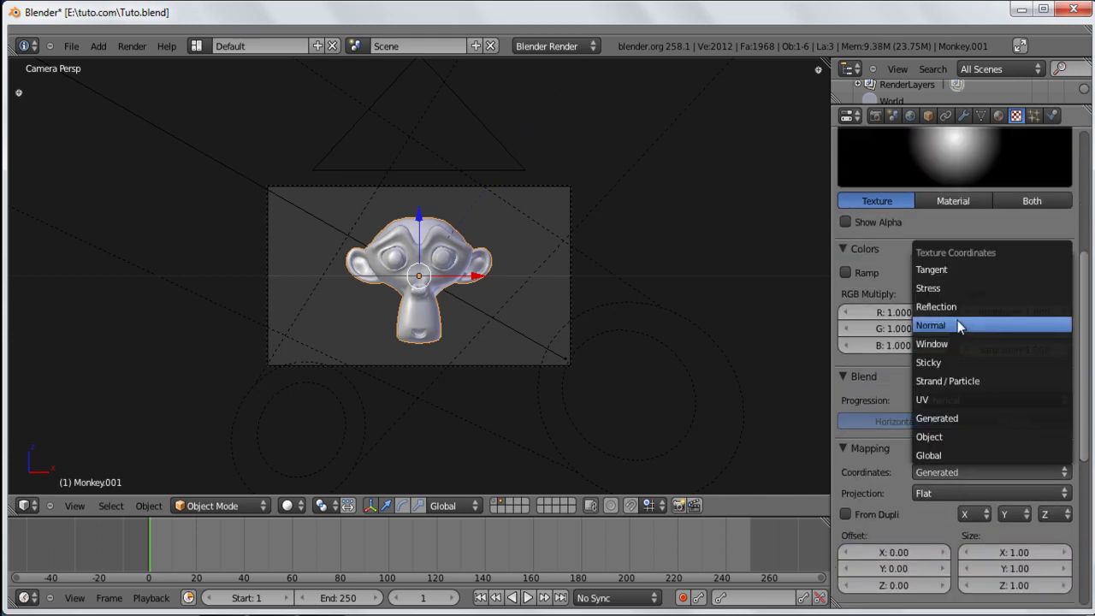
left_click(958, 325)
scroll(975, 411, "down", 2)
left_click(979, 448)
left_click(980, 430)
left_click(1012, 447)
left_click(1016, 431)
scroll(985, 456, "down", 5)
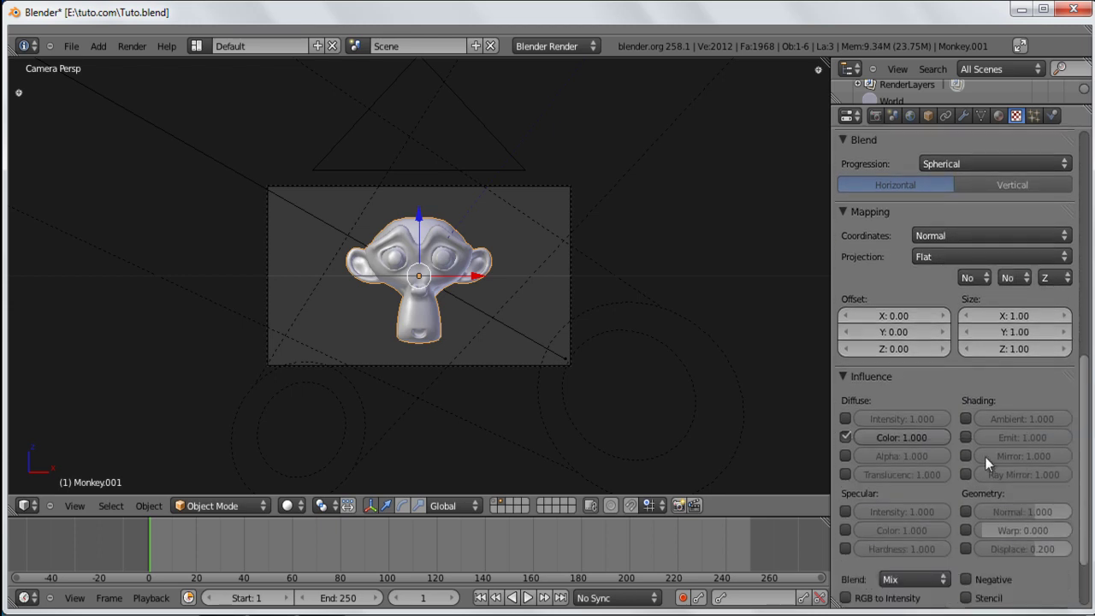
- Make the texture also influence diffuse translucency, set its blend mode to Add, and render the monkey
left_click(845, 474)
left_click(909, 579)
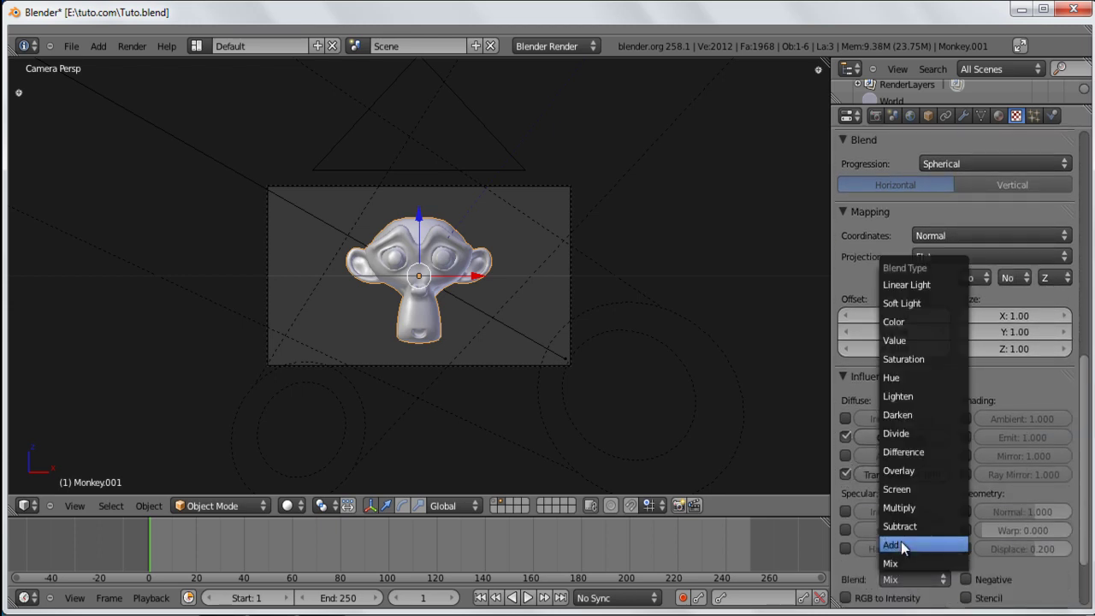
left_click(901, 542)
key("F12")
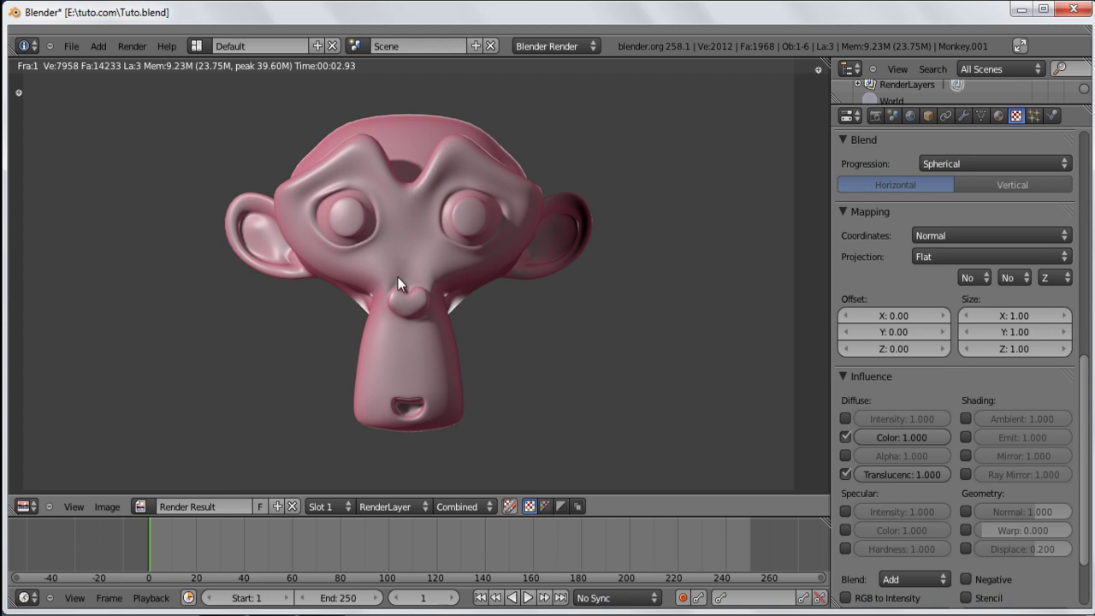
key("Escape")
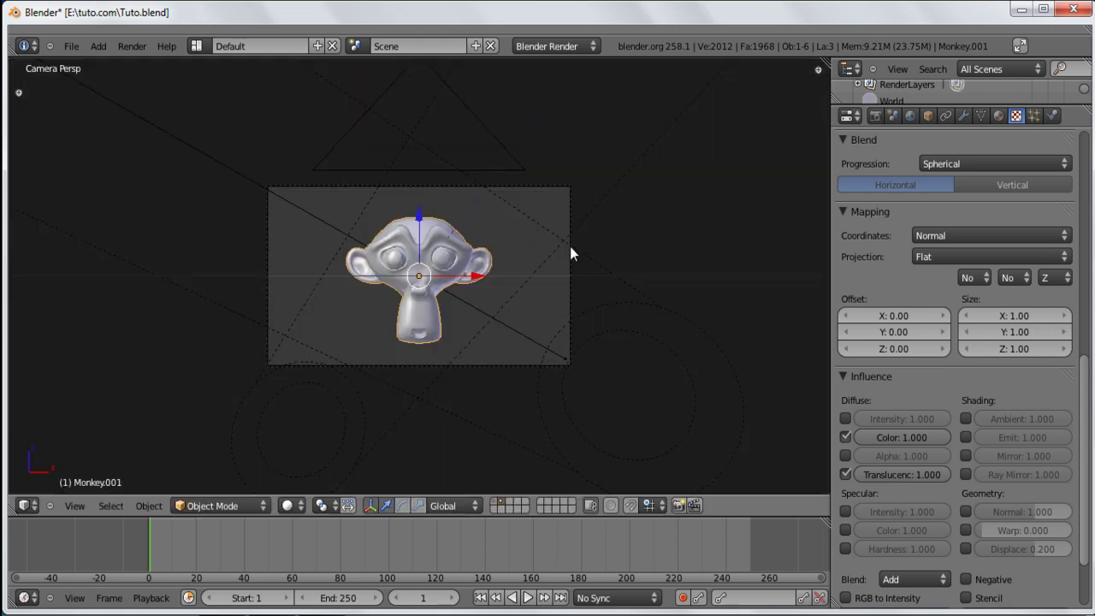
- Select the spot lamp behind the monkey, adjust its spot size and spot blend, and render the result
scroll(572, 255, "down", 3)
middle_click_drag(572, 255, 252, 163)
right_click(261, 173)
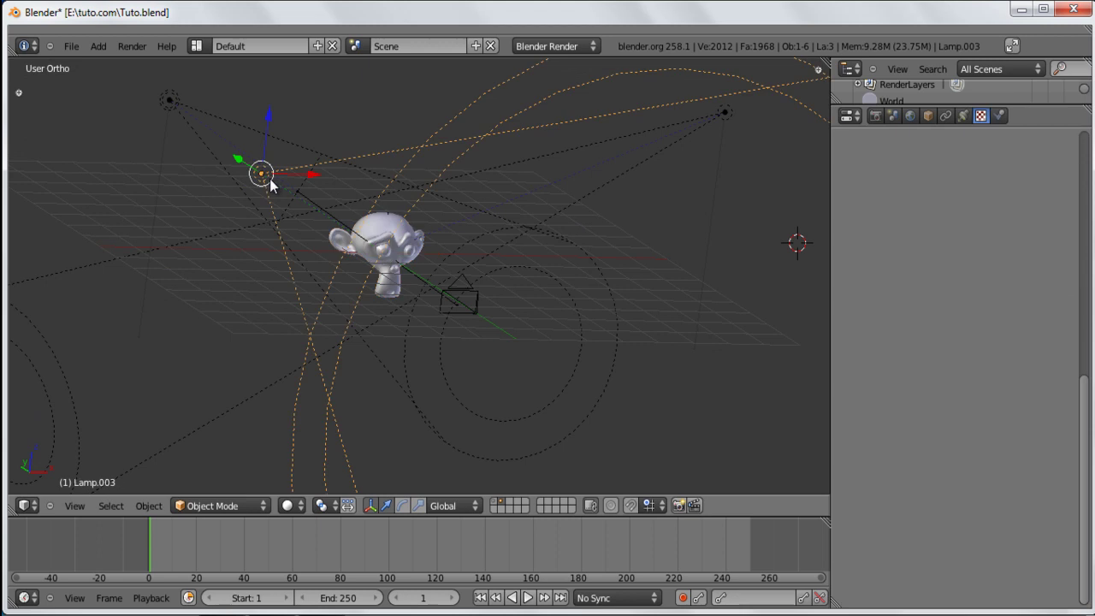
key("w")
left_click(608, 218)
key("w")
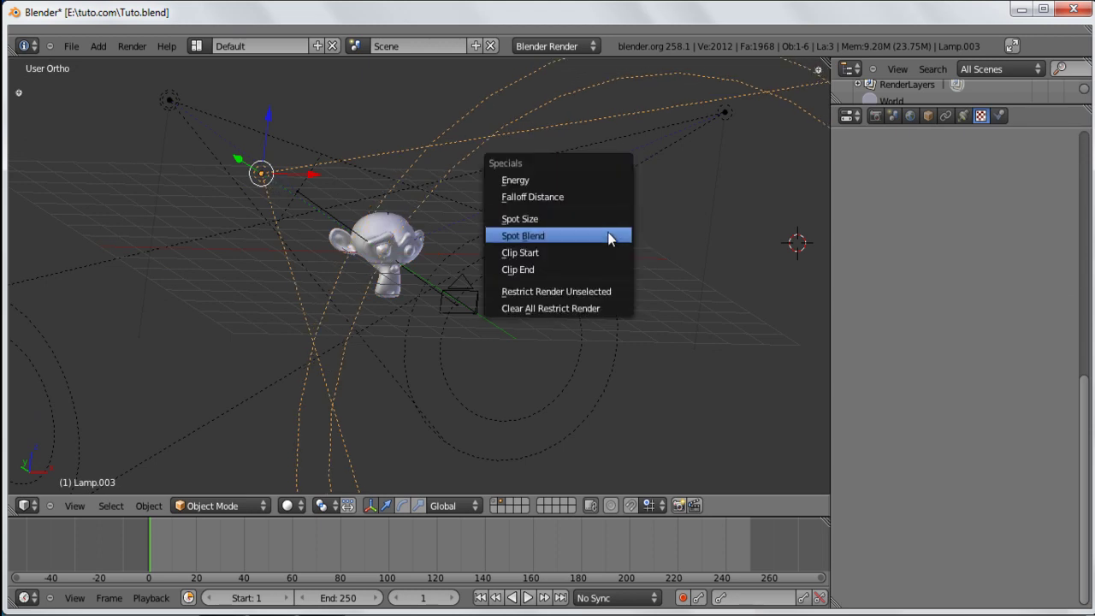
left_click(608, 236)
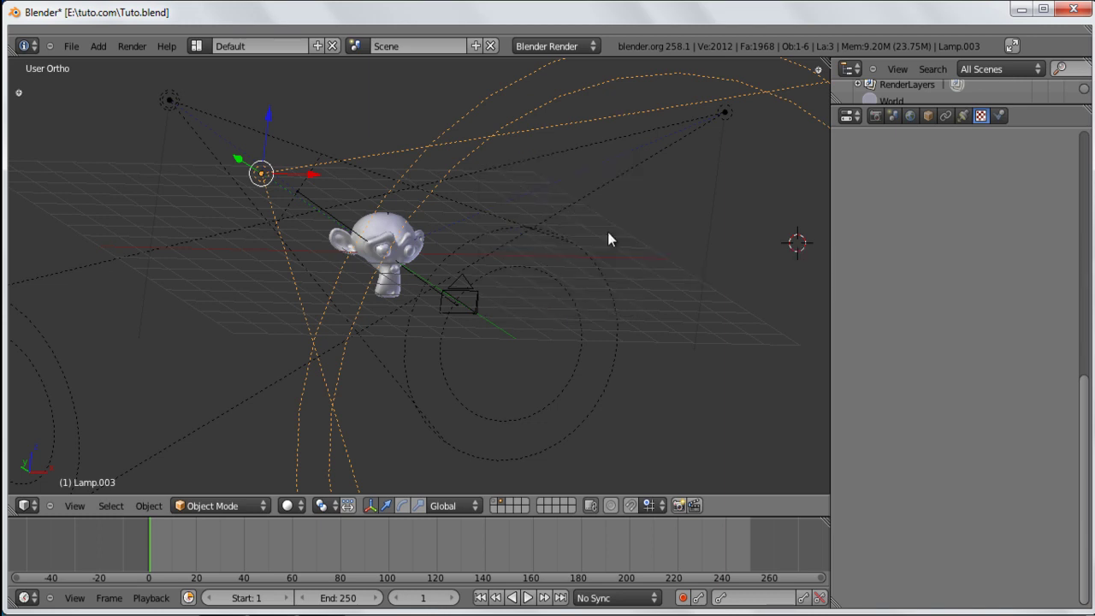
key("F12")
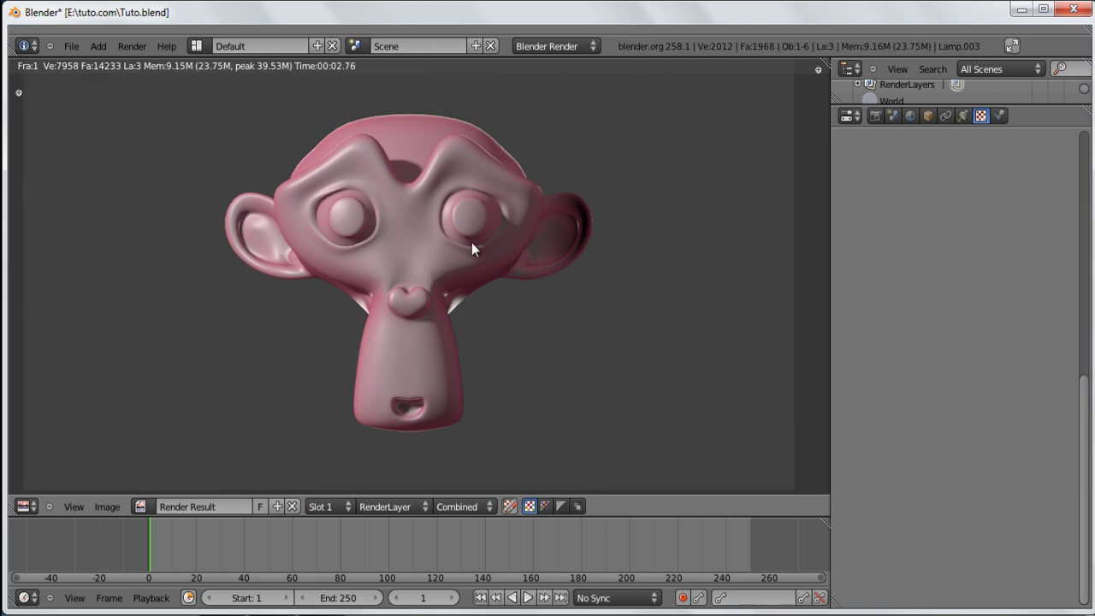
key("Escape")
- Duplicate all objects of the scene in place and move the copies to layer 3
middle_click_drag(505, 306, 502, 341)
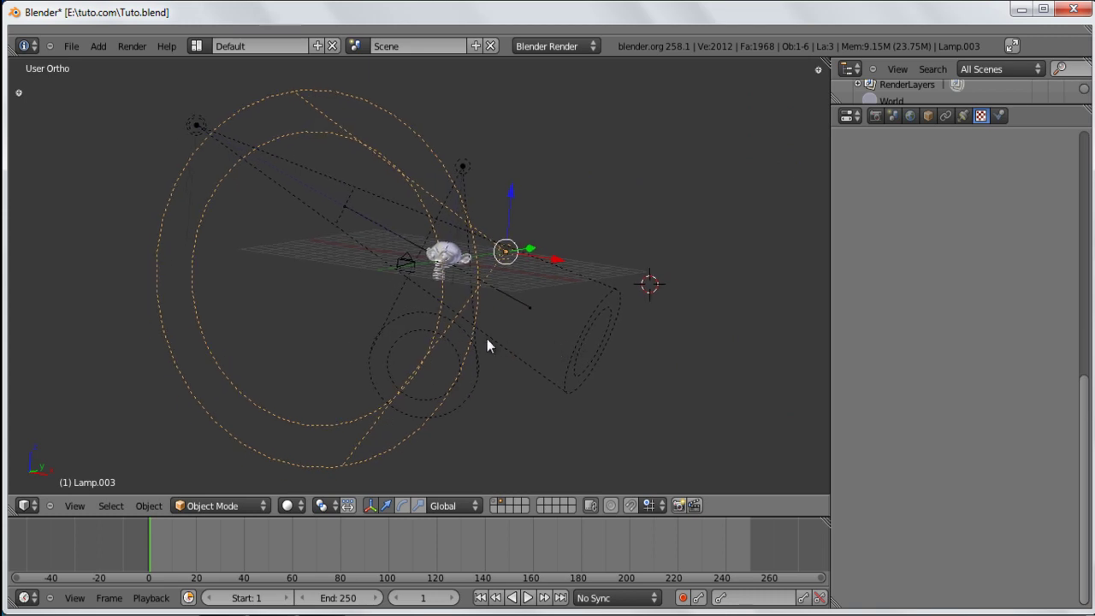
middle_click_drag(476, 436, 665, 380)
scroll(502, 323, "down", 2)
key("a")
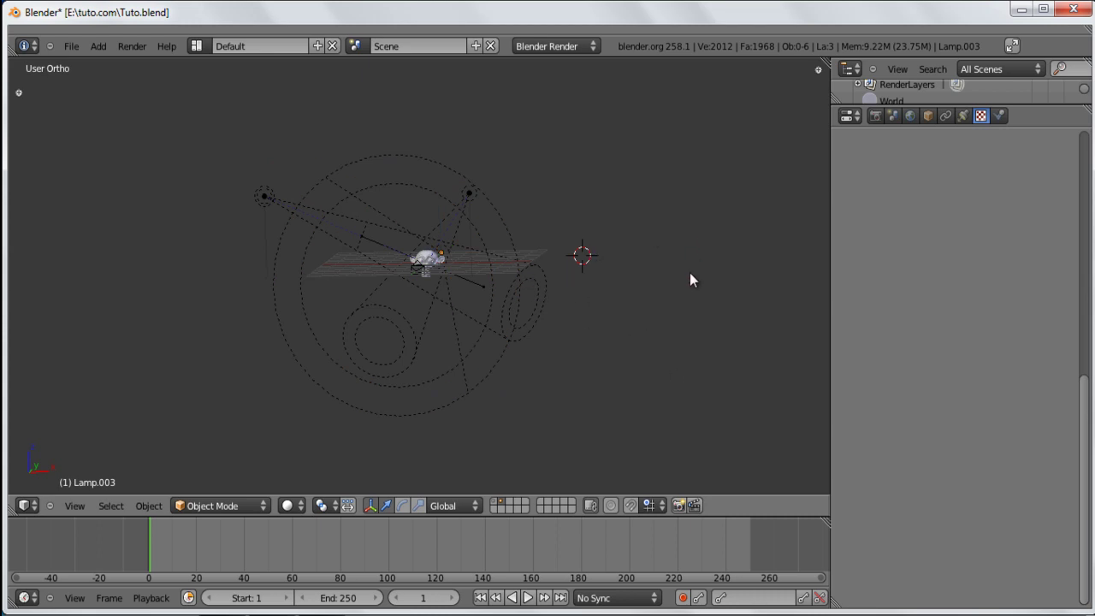
key("a")
key("shift+d")
key("Escape")
key("m")
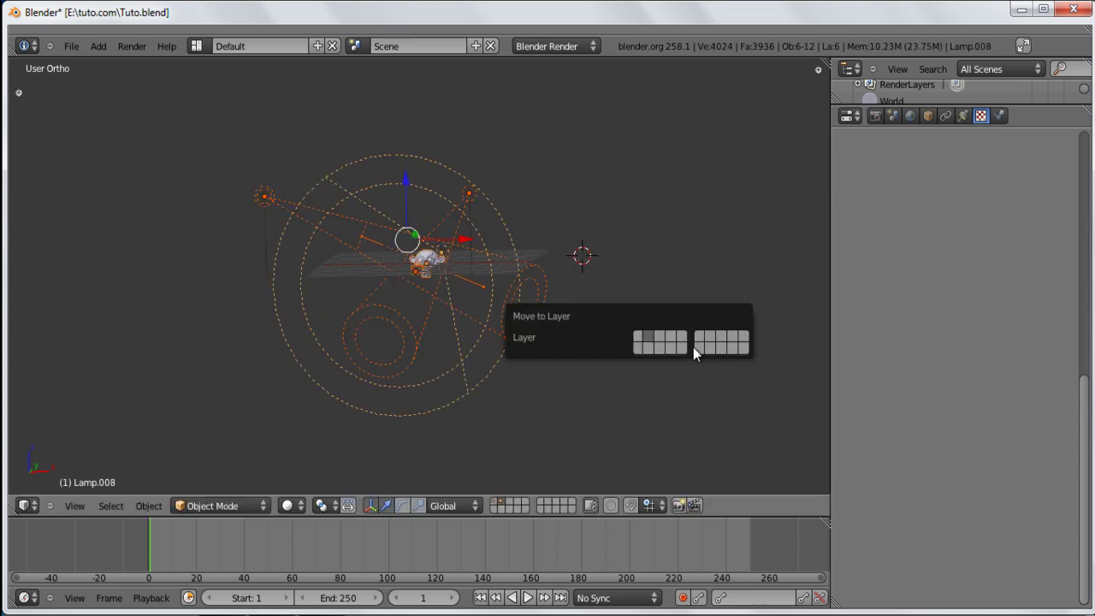
left_click(664, 342)
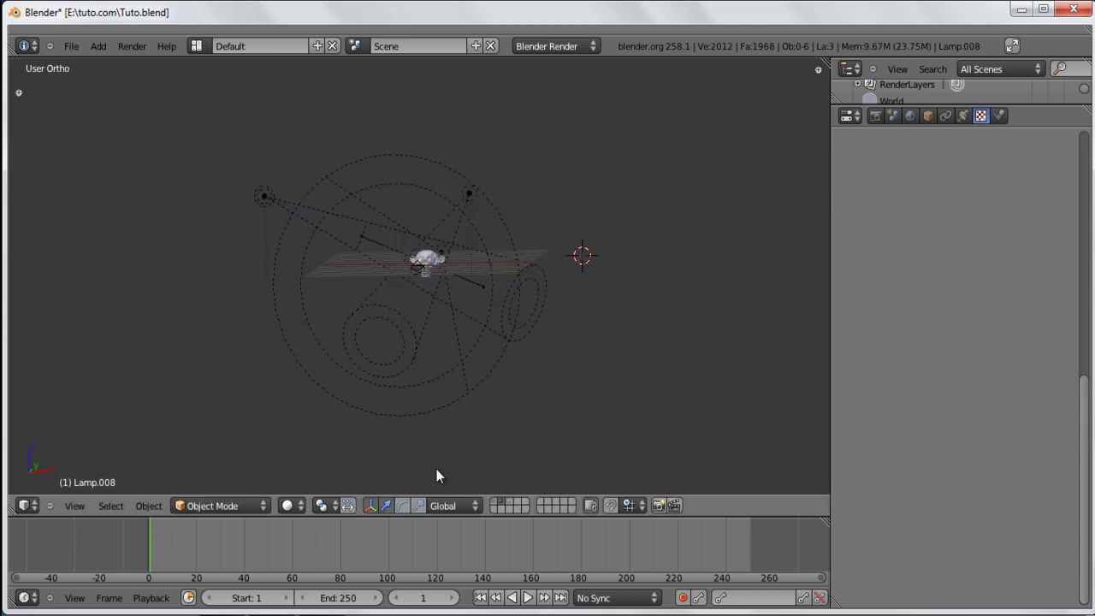
- Display layer 3, frame its contents, and select the duplicated monkey
left_click(511, 503)
key("KP_Decimal")
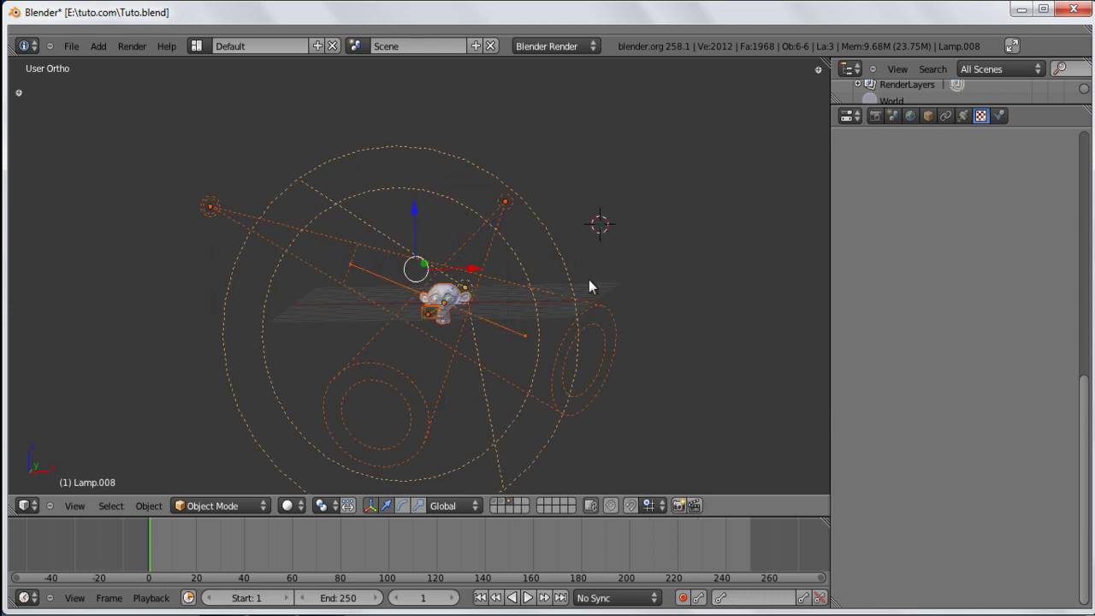
middle_click_drag(570, 316, 555, 282, "shift")
right_click(561, 278)
scroll(531, 271, "up", 3)
right_click(444, 244)
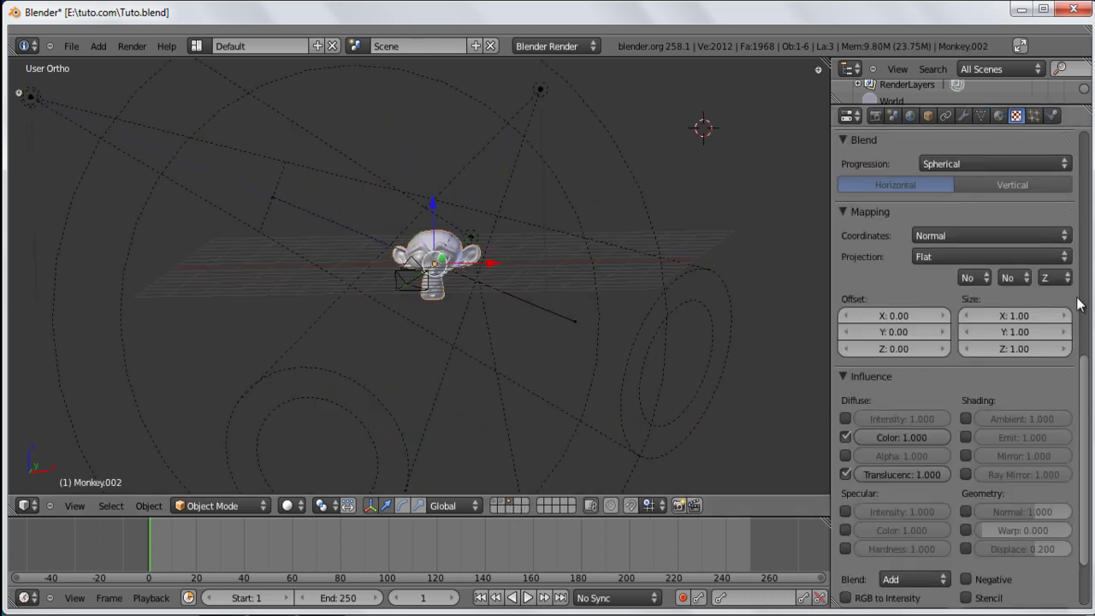
- Remove the Blend texture from the first texture slot of the duplicated monkey's material
scroll(1010, 304, "up", 12)
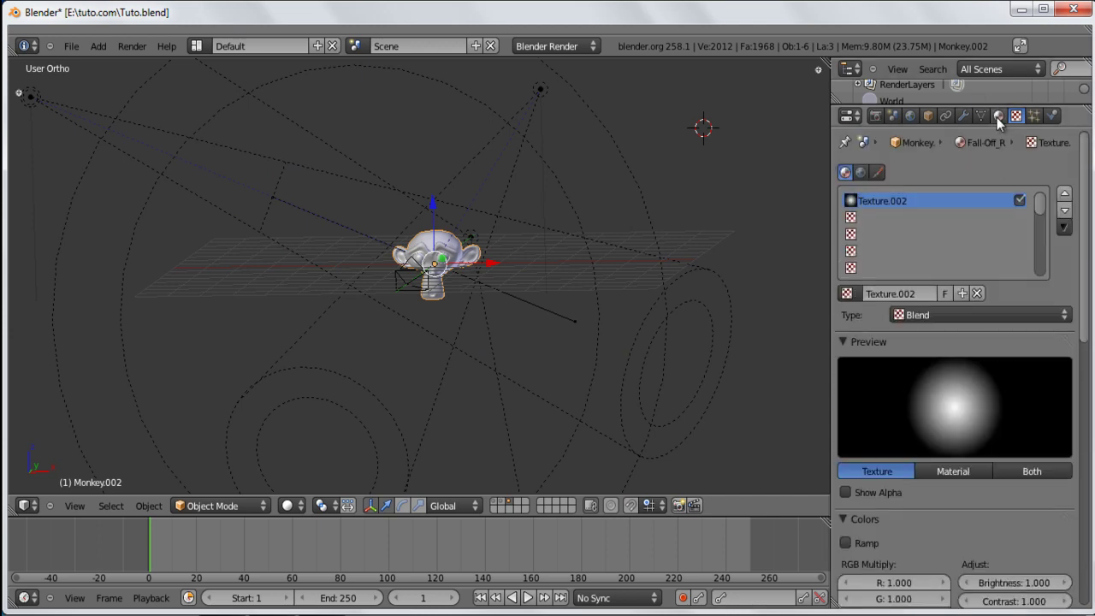
scroll(988, 277, "down", 1)
left_click(978, 294)
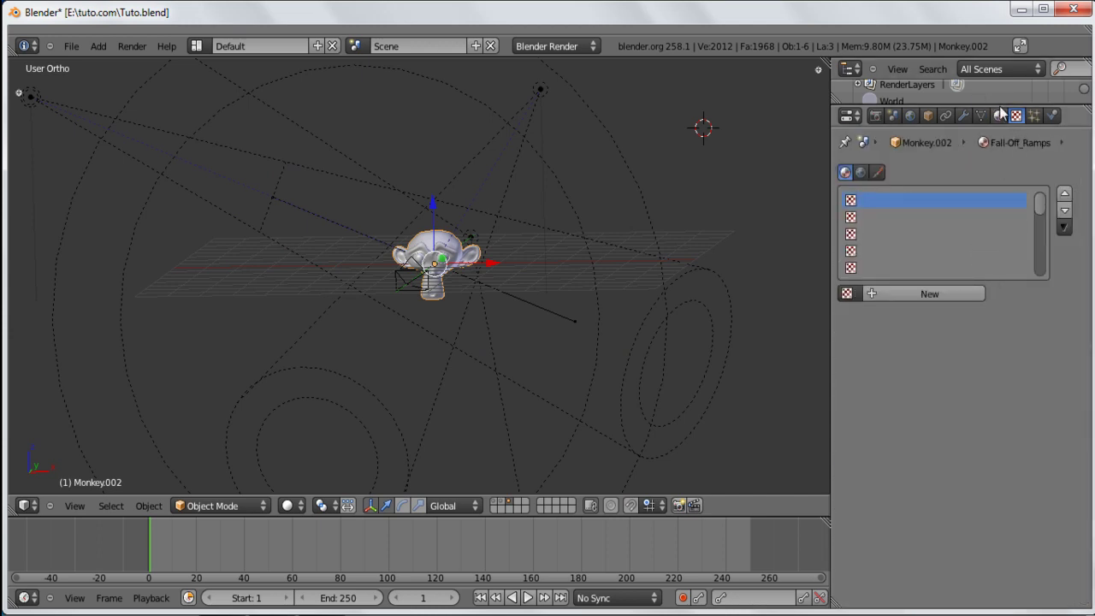
- Make the duplicated monkey's Fall-Off_Ramps material a single-user copy and rename it Fall-Off_Nodes
left_click(998, 116)
scroll(963, 325, "up", 1)
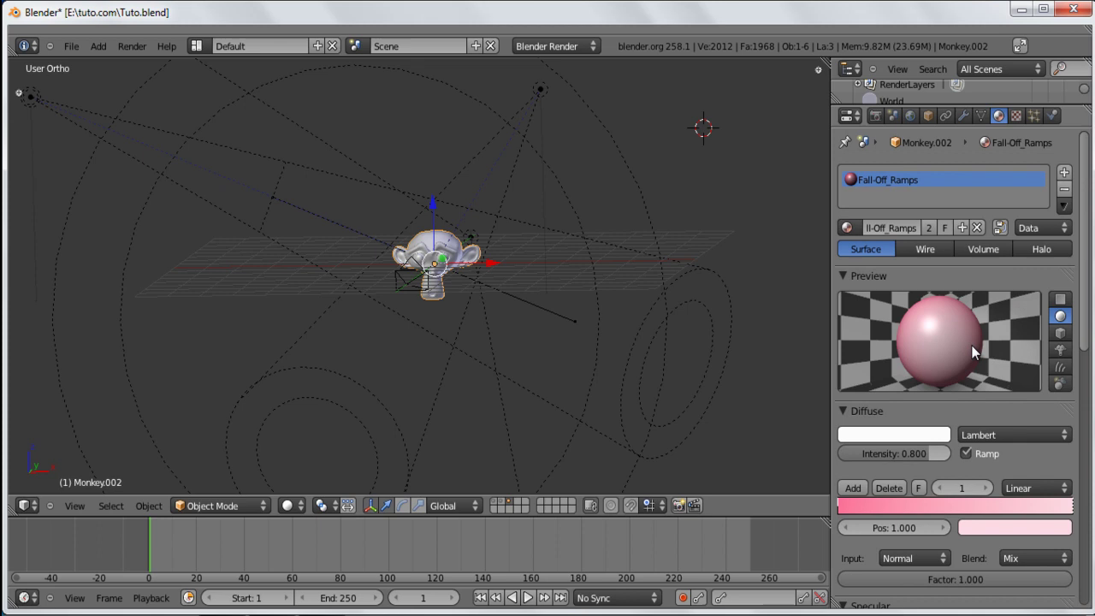
left_click(930, 228)
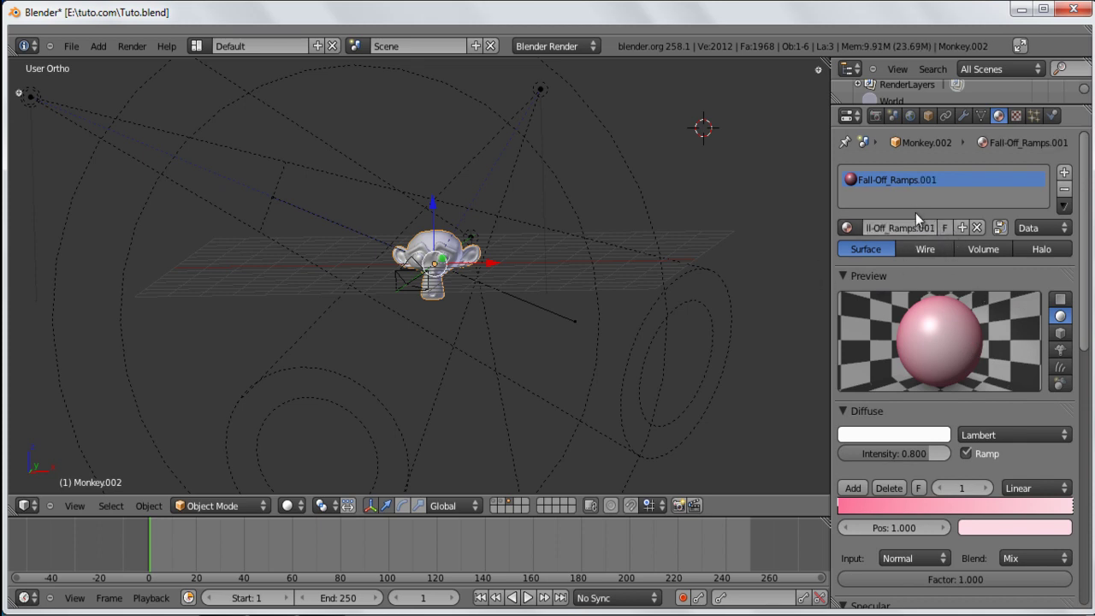
left_click(933, 228)
key("ctrl+a")
type("Fall-Off_Nodes")
key("Return")
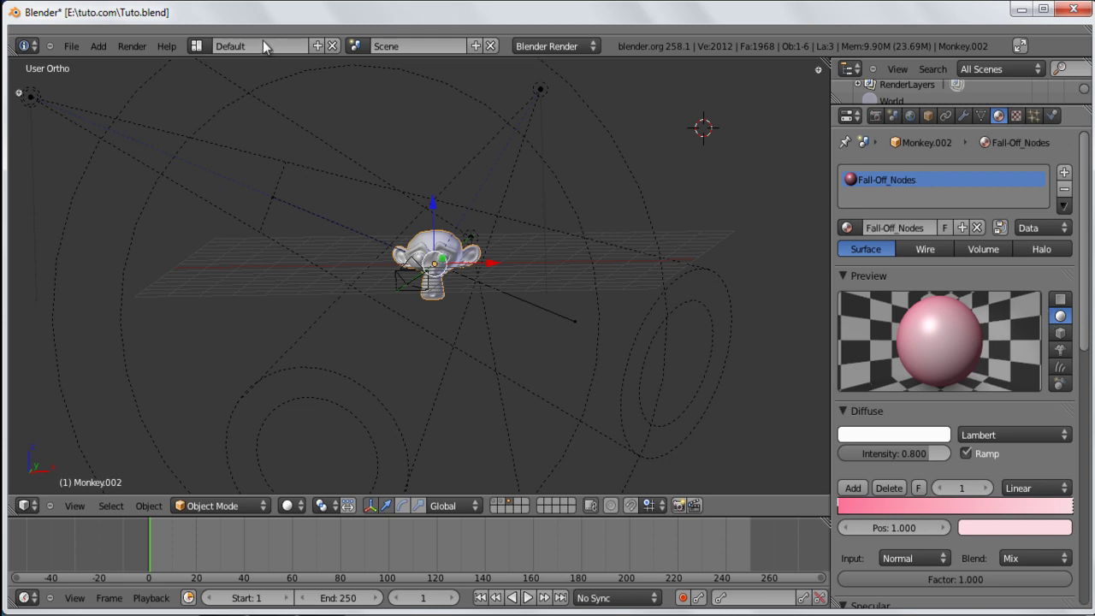
- Switch to the Compositing screen layout, show material nodes, and enable nodes for the Fall-Off_Nodes material
middle_click_drag(531, 286, 285, 85)
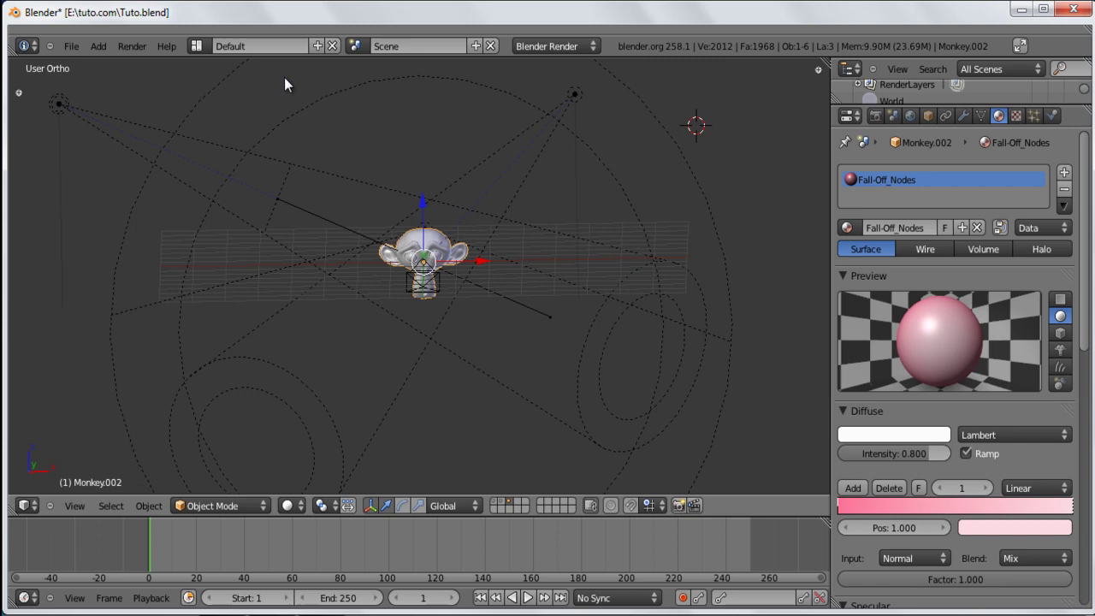
left_click(198, 45)
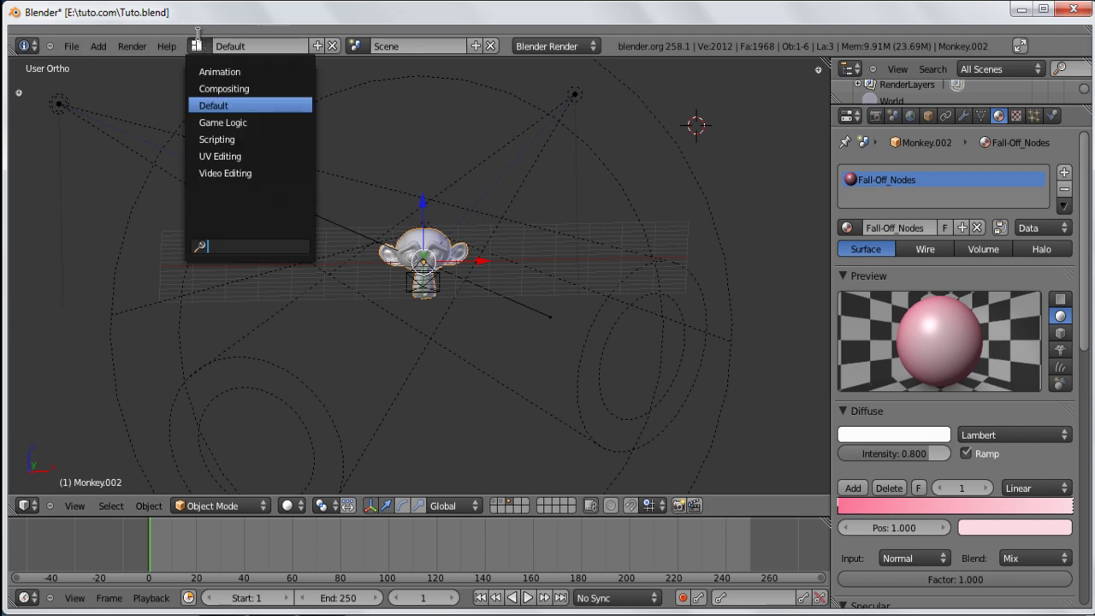
left_click(239, 89)
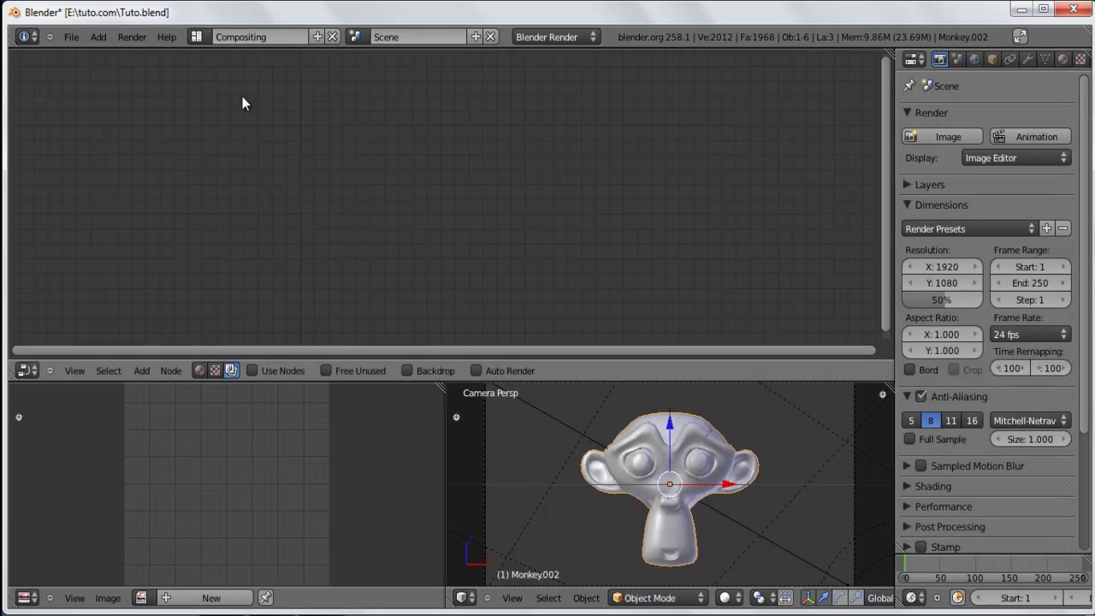
left_click(200, 370)
left_click(426, 370)
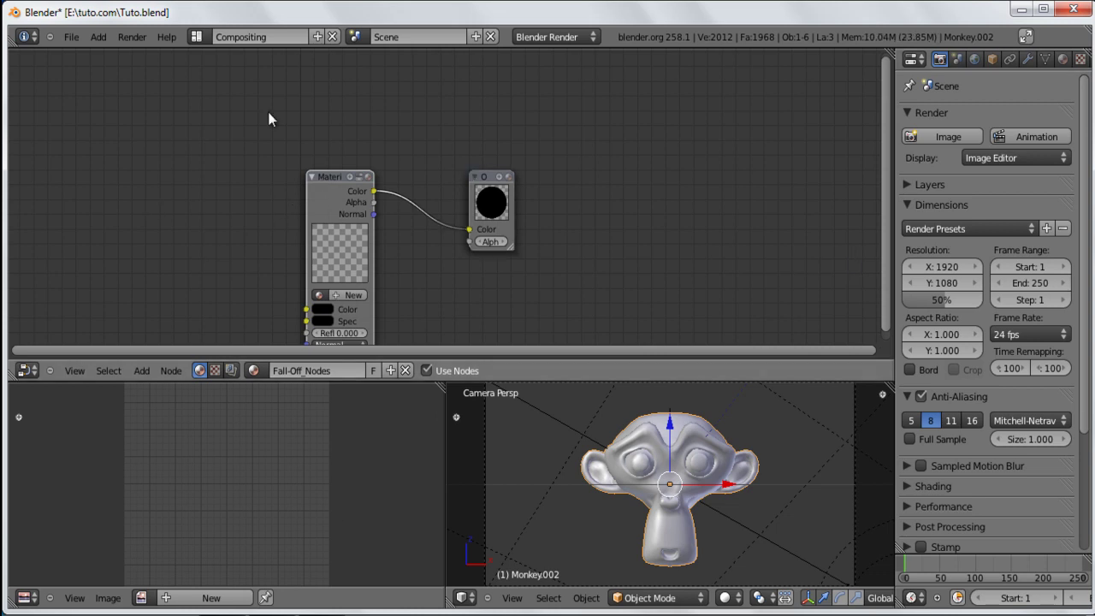
- Space the Material and Output nodes apart and assign Fall-Off_Nodes to the Material node
left_click_drag(314, 173, 289, 119)
left_click_drag(490, 184, 659, 229)
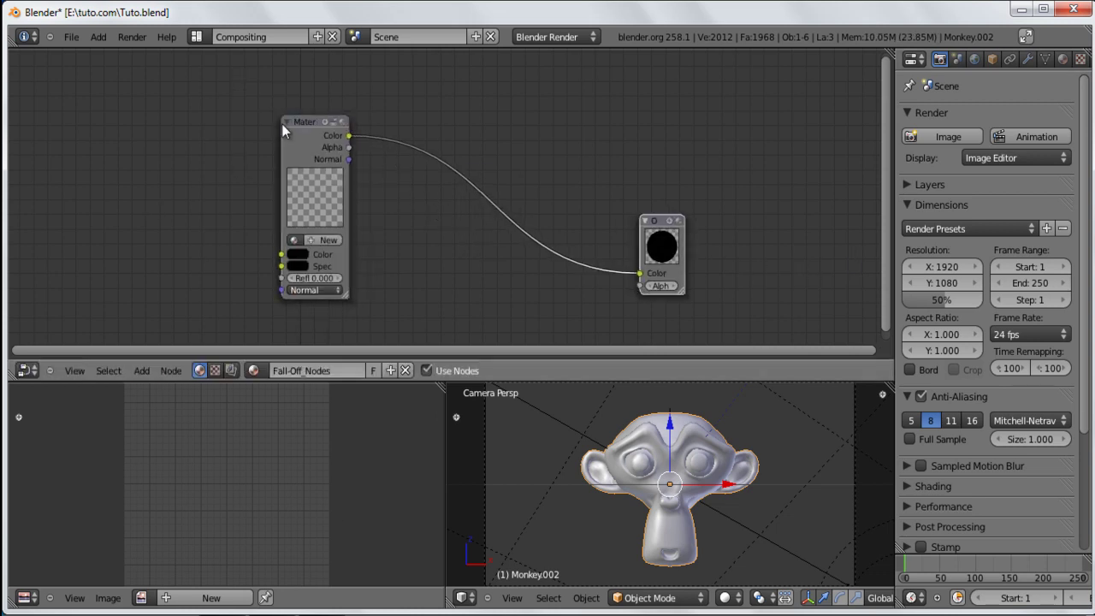
left_click_drag(314, 118, 292, 95)
middle_click_drag(292, 95, 579, 351, "ctrl")
left_click(394, 277)
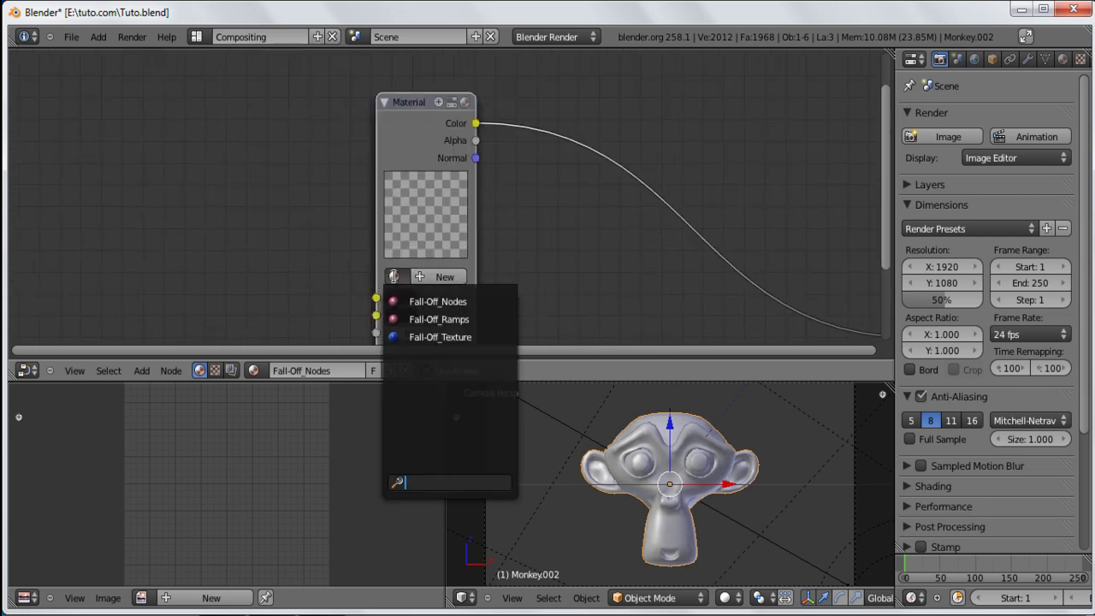
left_click(462, 302)
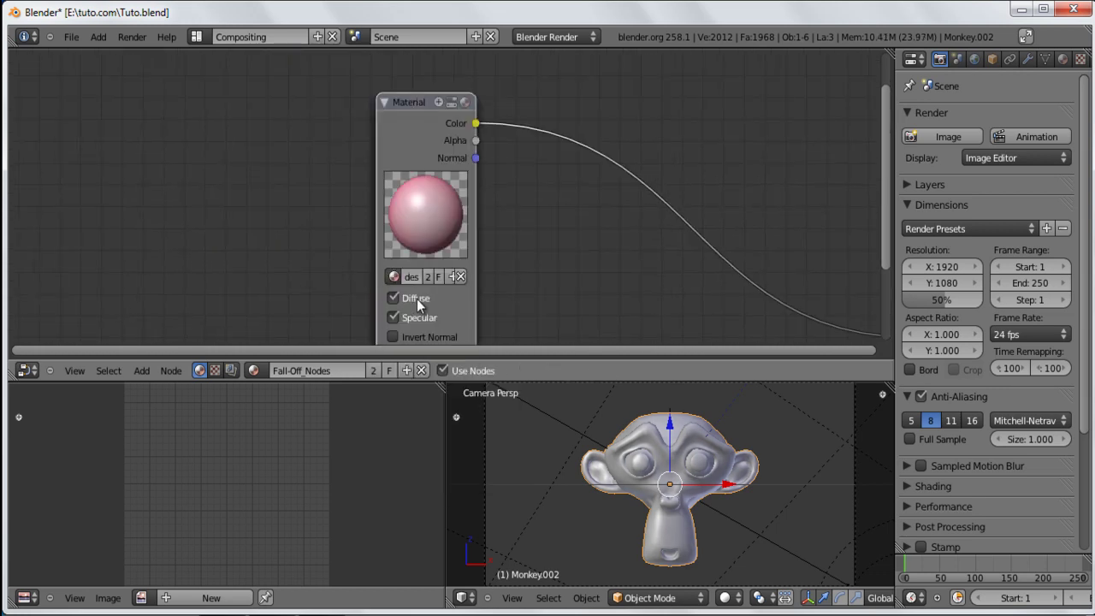
- Turn off the diffuse ramp in the Fall-Off_Nodes material settings
middle_click_drag(321, 74, 236, 25)
scroll(479, 181, "down", 2)
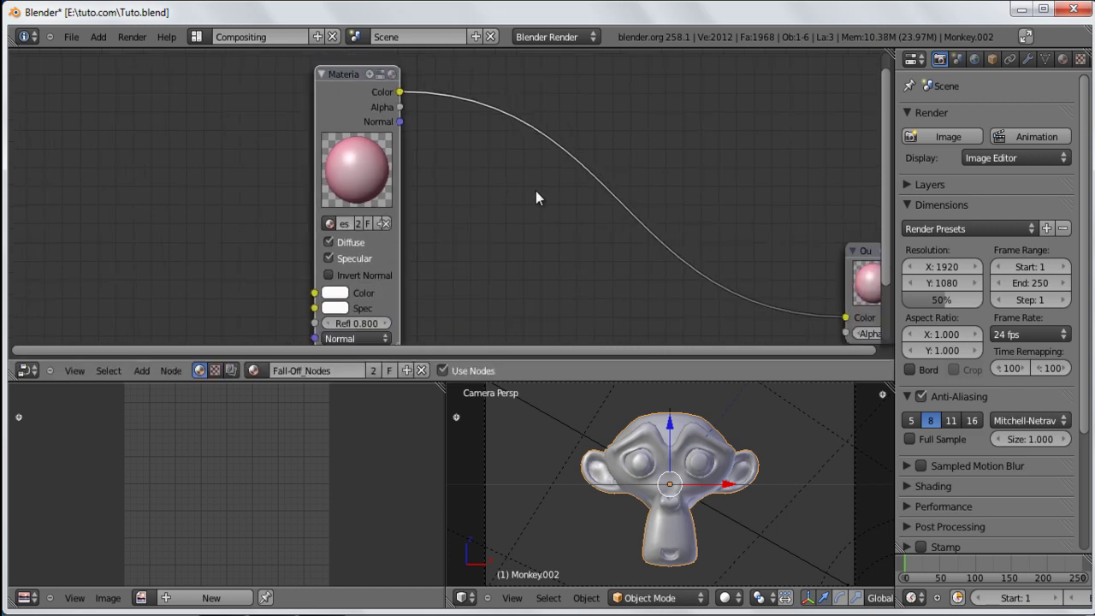
left_click(1063, 59)
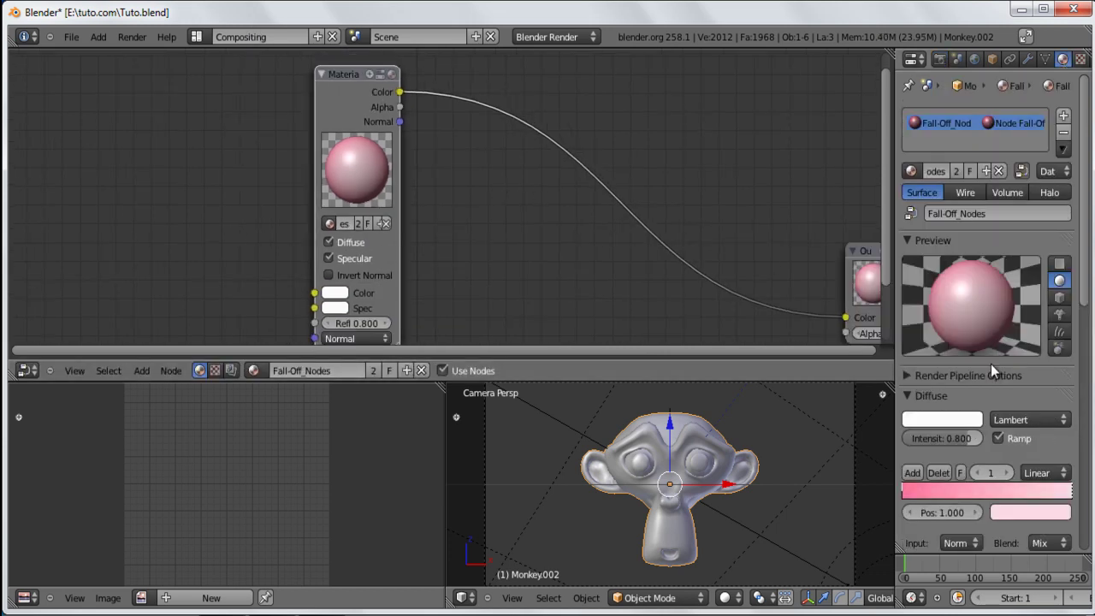
left_click(998, 439)
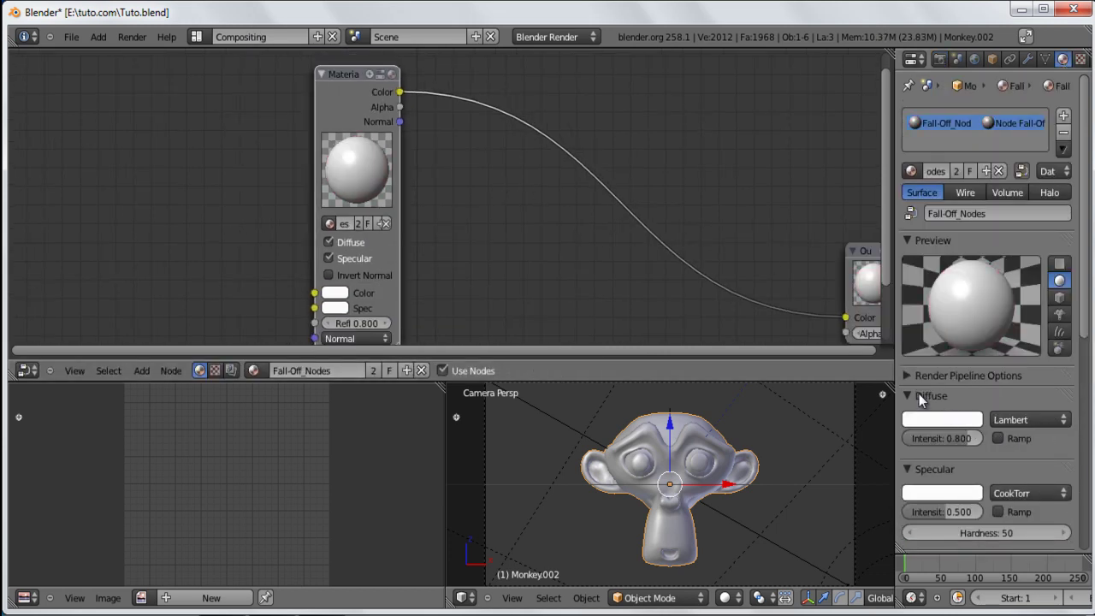
- Add a Normal vector node fed by the Material node's Normal output, and place it between the Material and Output nodes
scroll(437, 205, "down", 2)
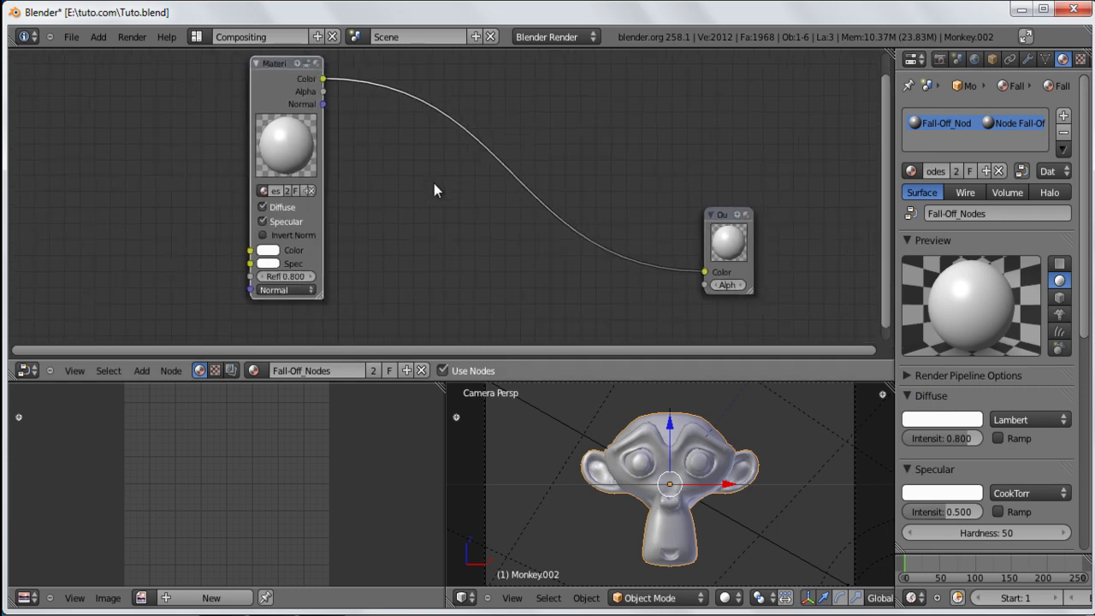
key("shift+a")
mouse_move(419, 218)
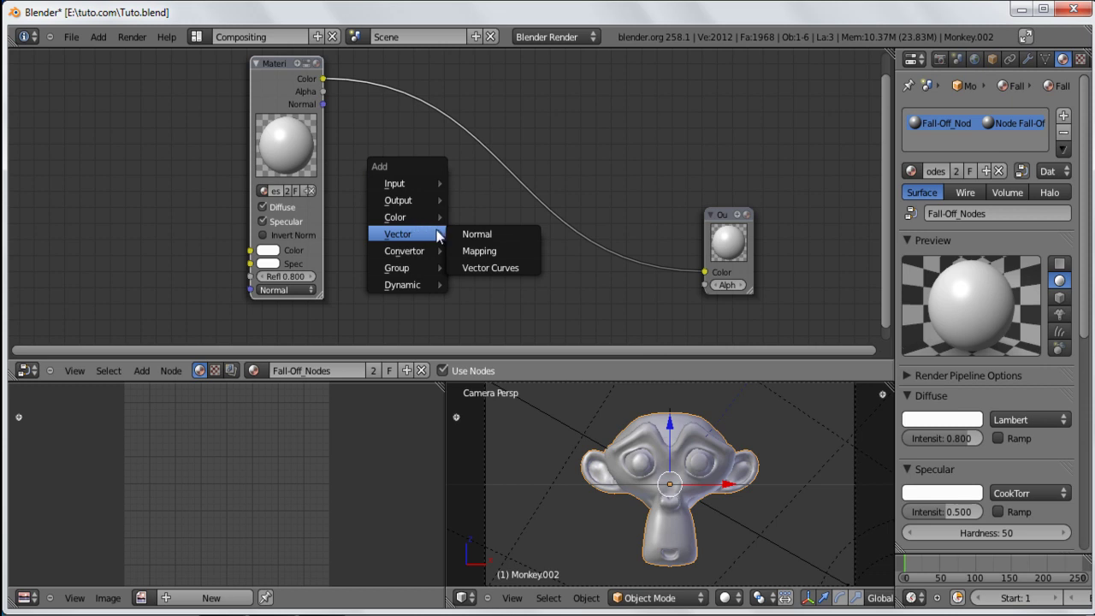
left_click(464, 240)
key("g")
left_click(450, 152)
left_click_drag(728, 218, 832, 203)
left_click_drag(263, 67, 208, 51)
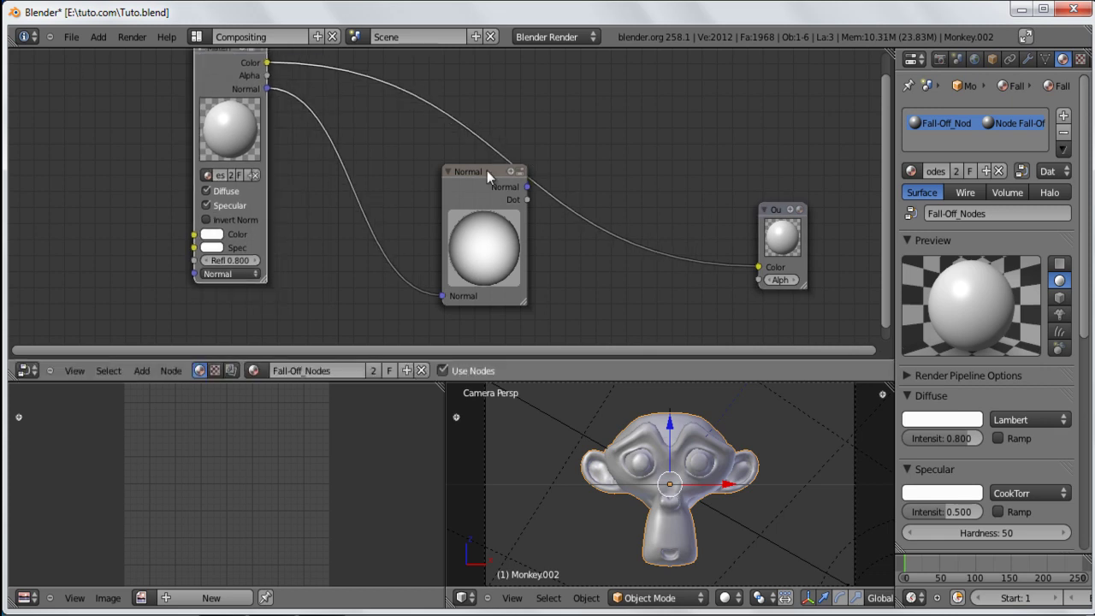
key("g")
left_click(385, 171)
- Add a ColorRamp converter node with its Fac fed by the Normal node's Dot output, and place it before the Output node
scroll(441, 287, "up", 2)
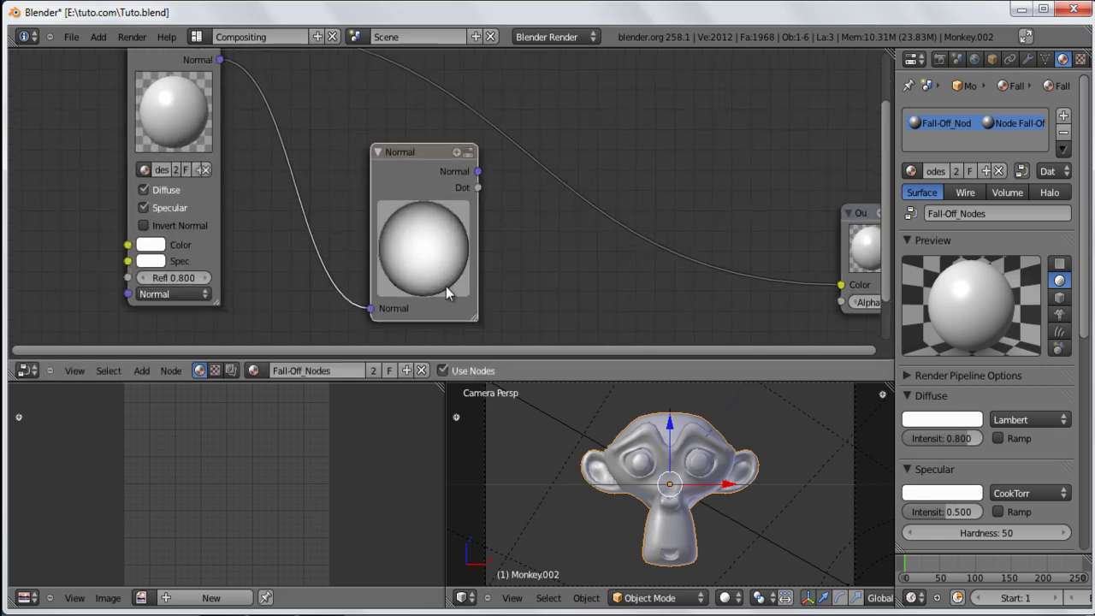
scroll(453, 228, "up", 1)
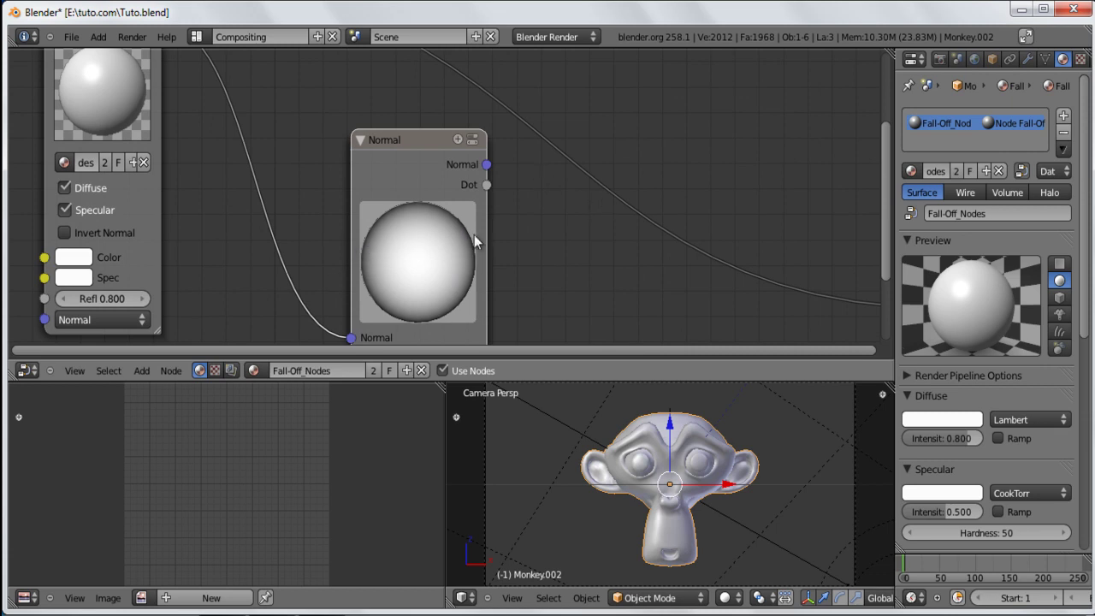
scroll(444, 169, "down", 3)
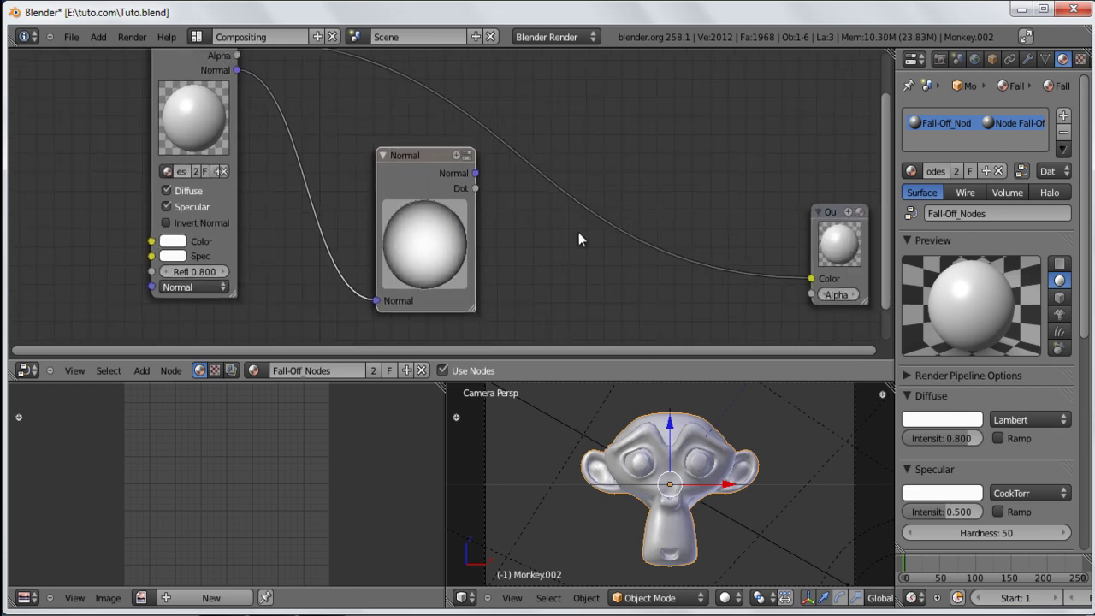
middle_click_drag(578, 232, 531, 208)
key("shift+a")
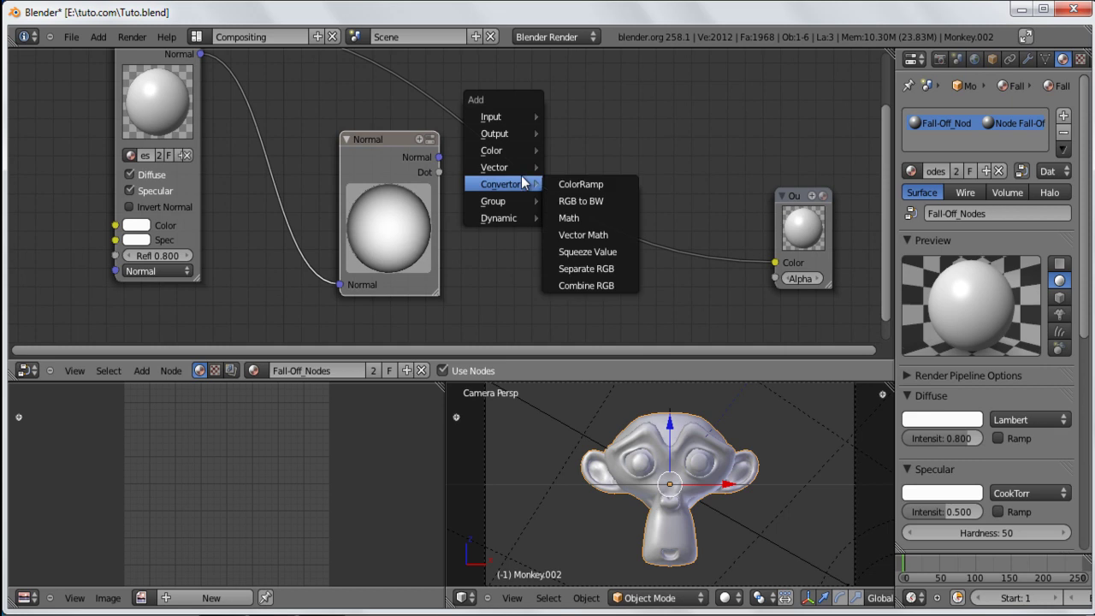
left_click(552, 184)
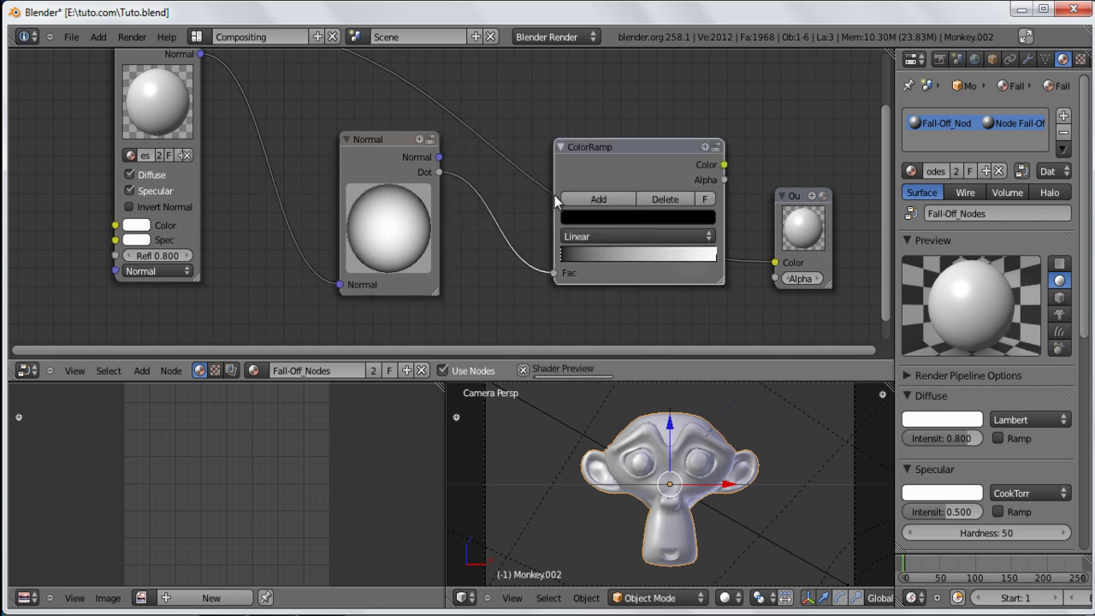
left_click(599, 158)
left_click_drag(631, 150, 577, 156)
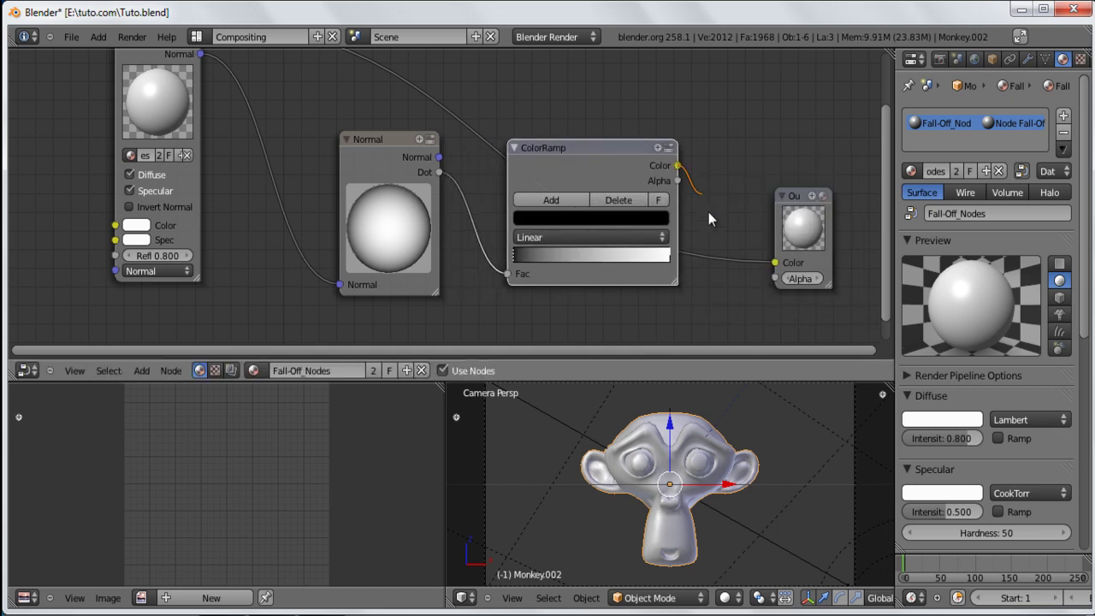
- Link the ColorRamp's Color output to the Output node's Color input and adjust the spacing of both nodes
left_click_drag(701, 231, 773, 265)
left_click_drag(800, 205, 786, 182)
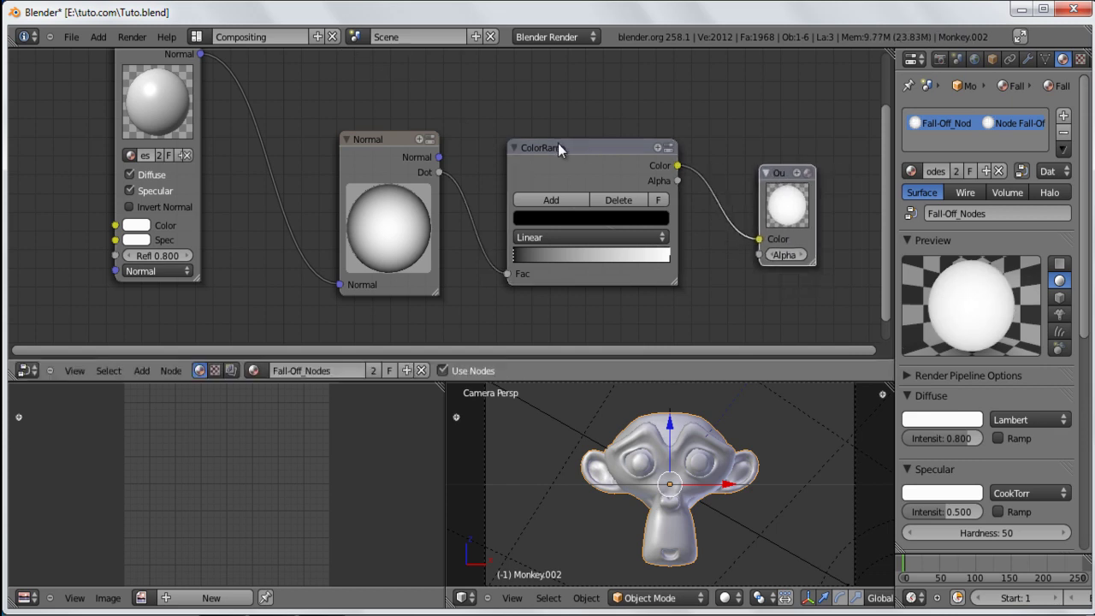
left_click_drag(647, 133, 661, 132)
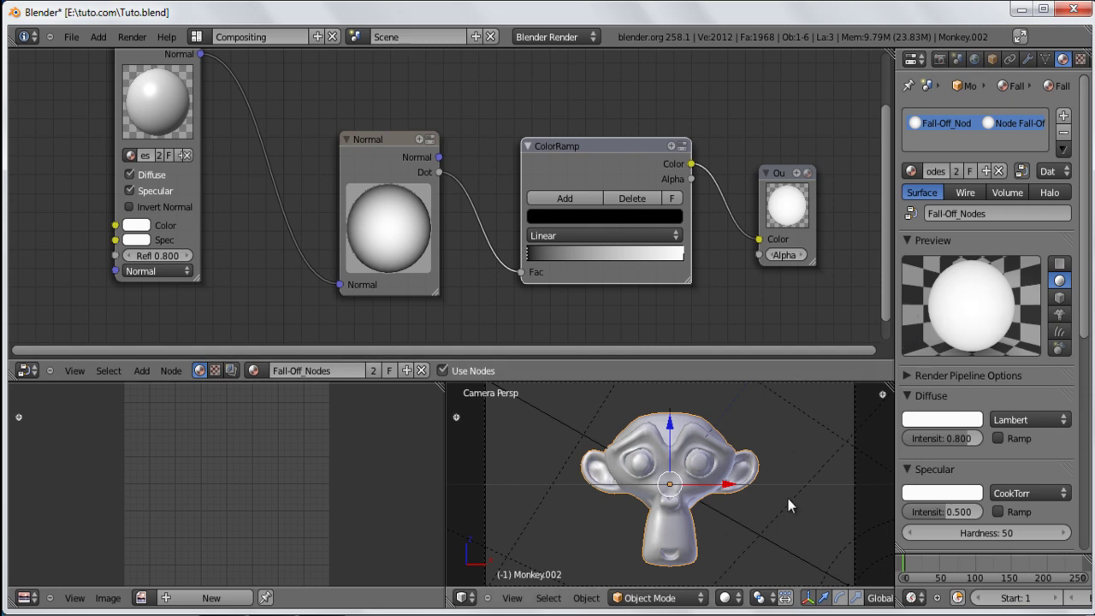
- Reposition the Normal node slightly and render the monkey with the node material
left_click_drag(350, 137, 343, 149)
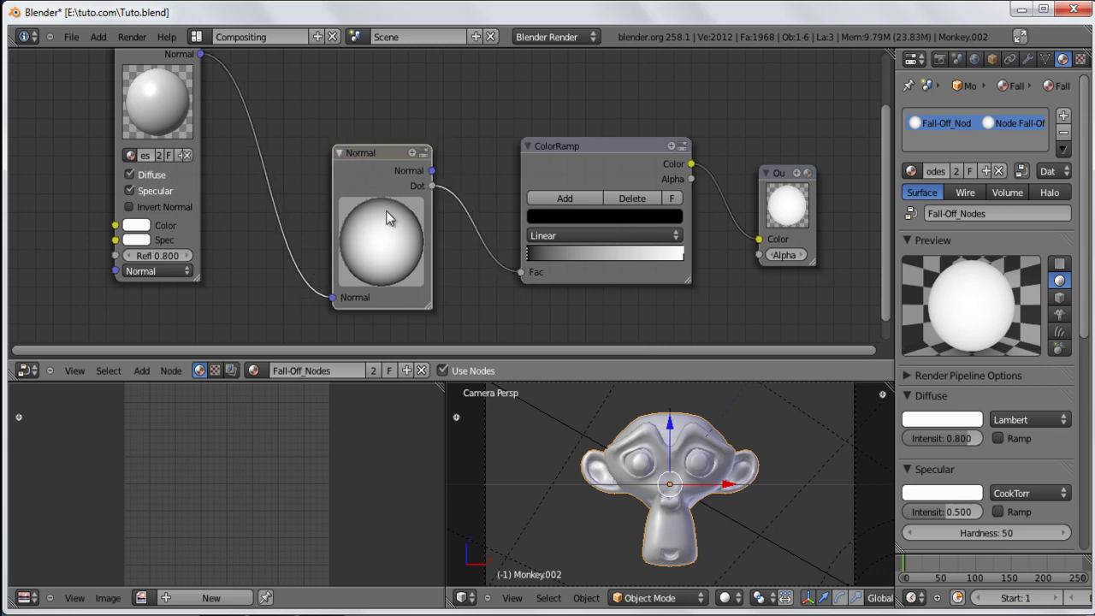
left_click_drag(380, 200, 358, 274)
key("F12")
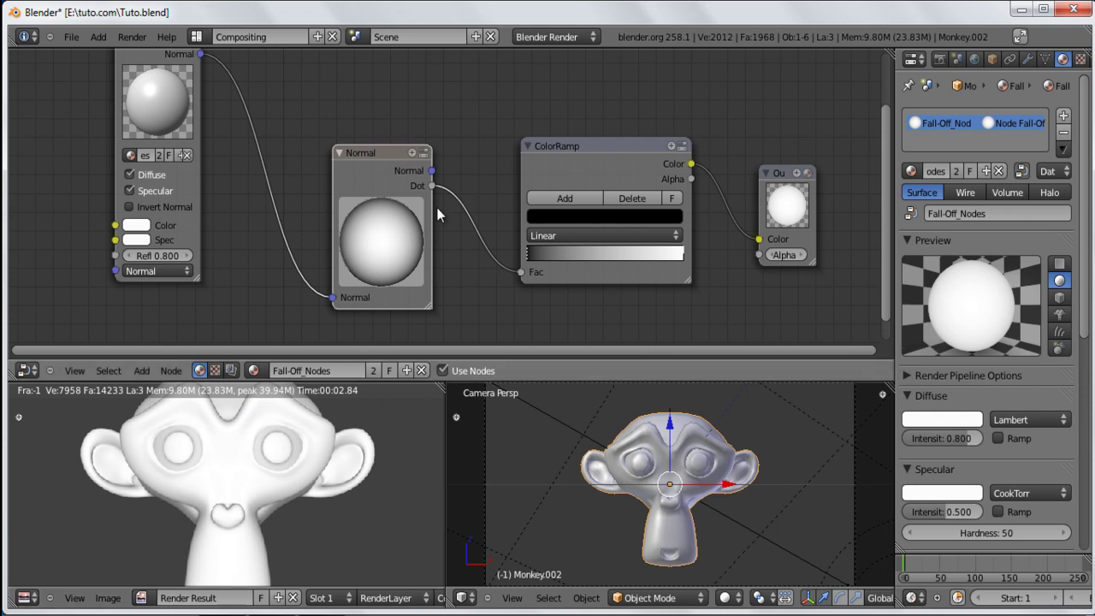
- Change the ColorRamp's black stop to a slightly darkened saturated green
scroll(445, 231, "down", 1)
left_click(553, 214)
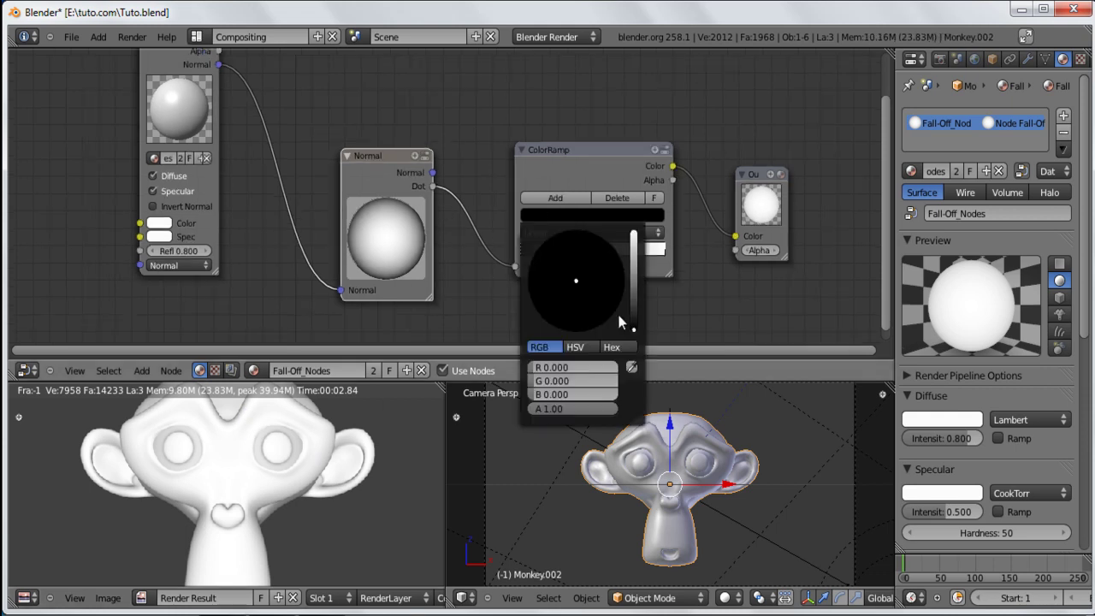
left_click_drag(636, 276, 634, 232)
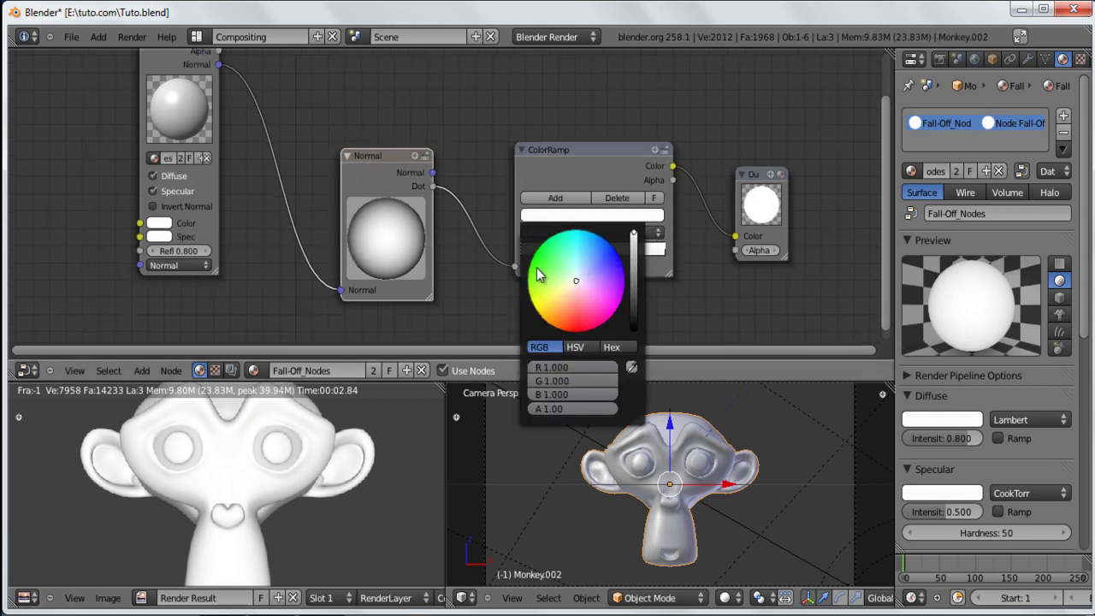
left_click_drag(536, 273, 532, 258)
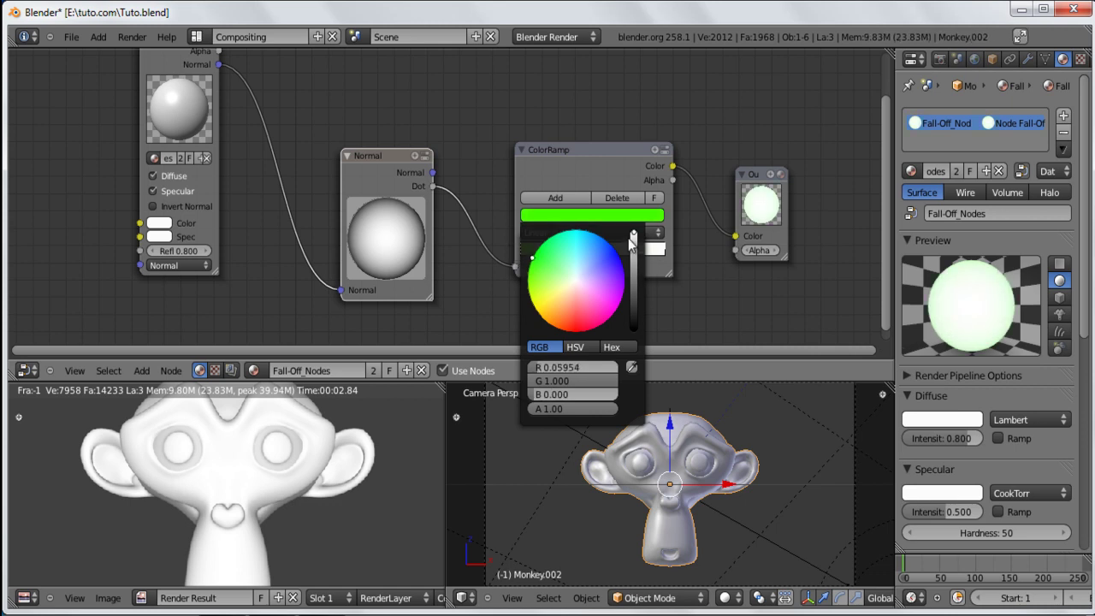
left_click_drag(633, 241, 634, 264)
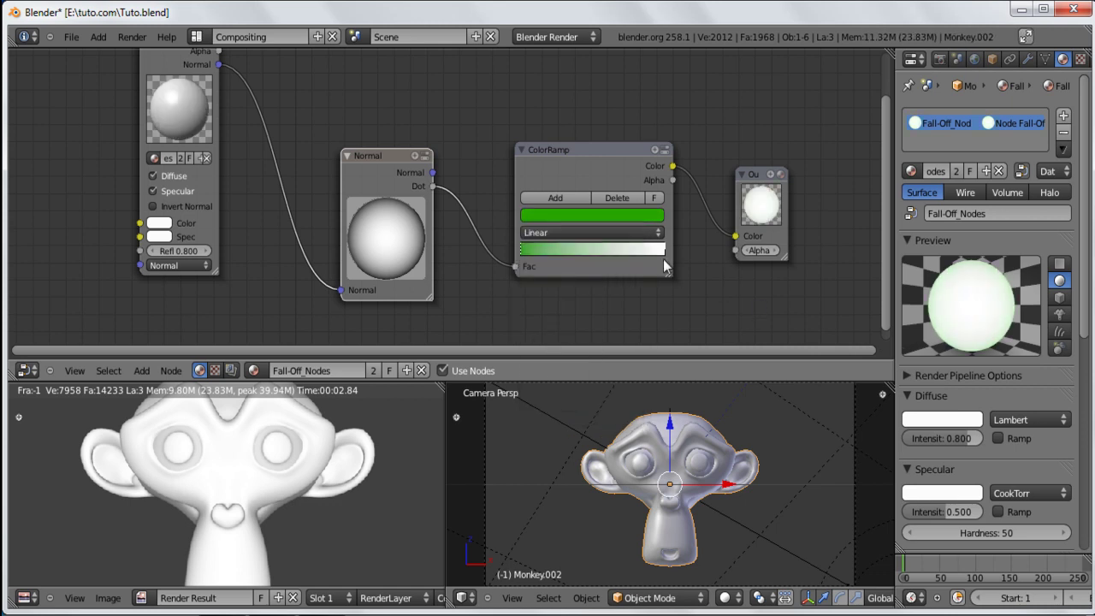
- Set the ColorRamp's white stop to light green, R 0.556, G 1.000, B 0.590, and render the monkey
left_click(663, 253)
left_click(642, 214)
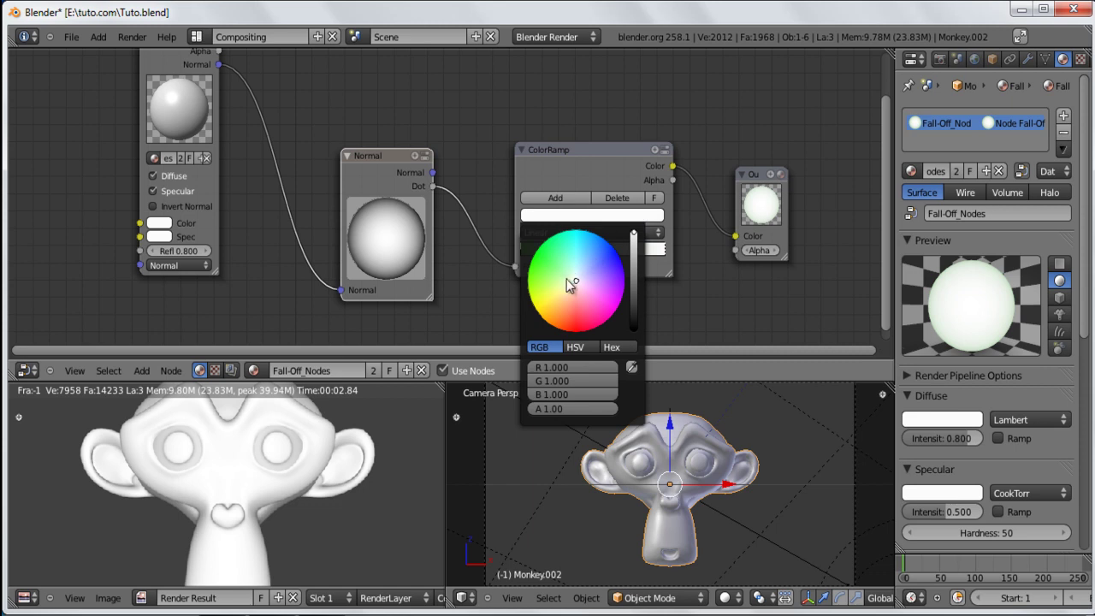
left_click(557, 267)
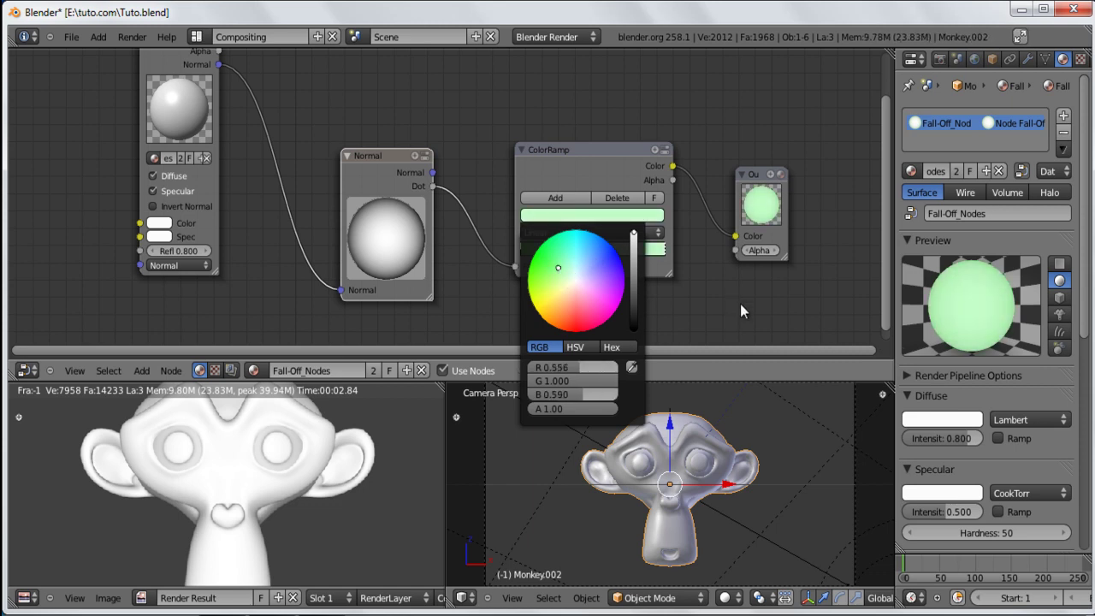
key("F12")
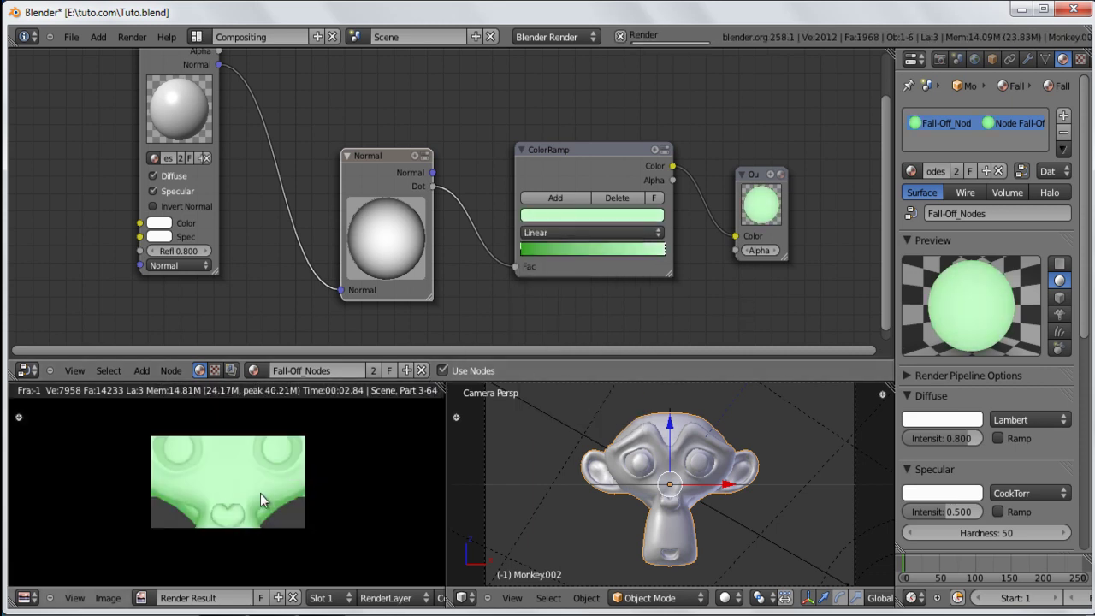
- Rearrange the Normal, ColorRamp and Output nodes, moving the Output node farther from the ColorRamp to open space between them
scroll(205, 458, "down", 3)
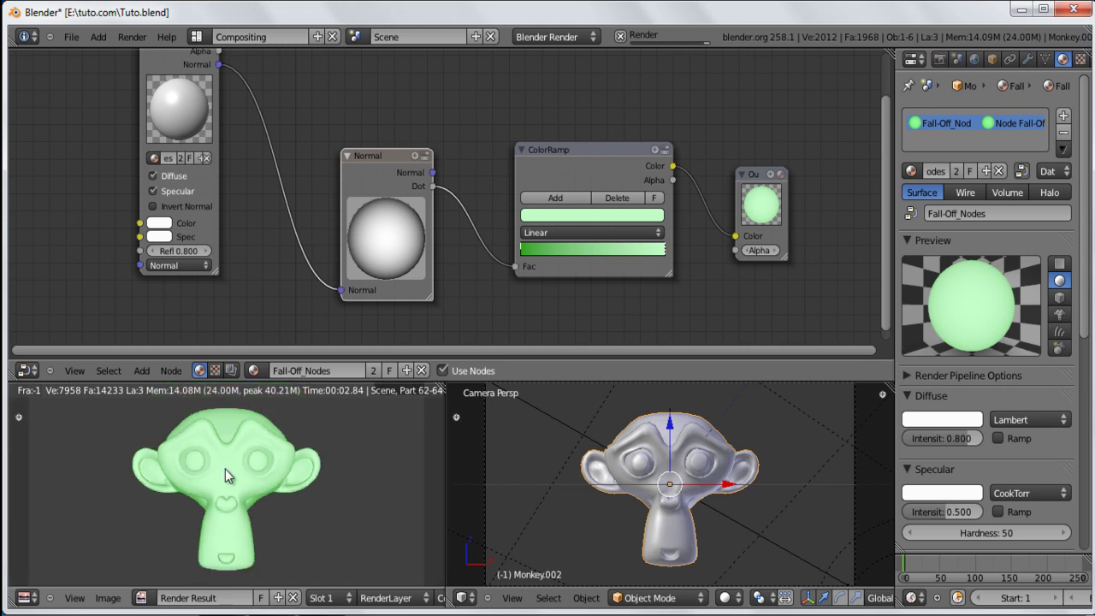
scroll(257, 466, "up", 2)
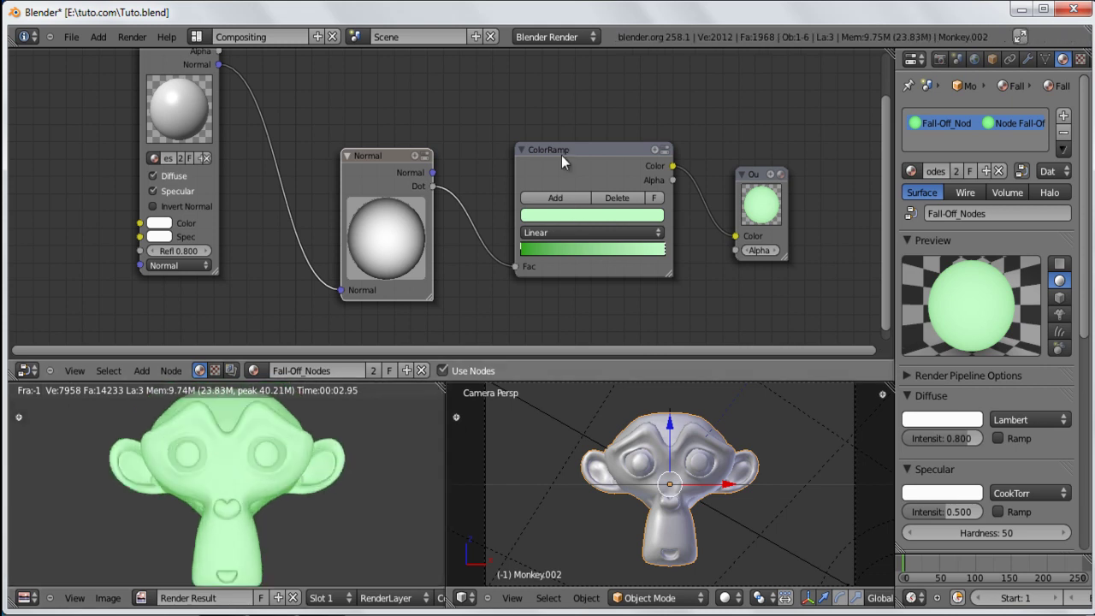
left_click_drag(572, 150, 571, 151)
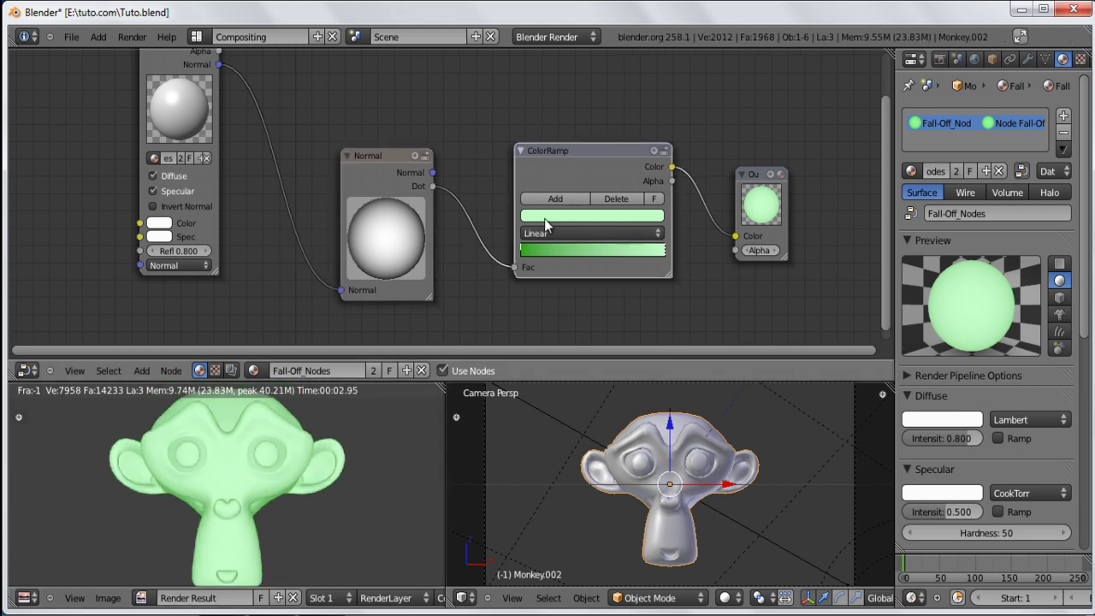
scroll(505, 214, "down", 2)
left_click_drag(397, 171, 393, 177)
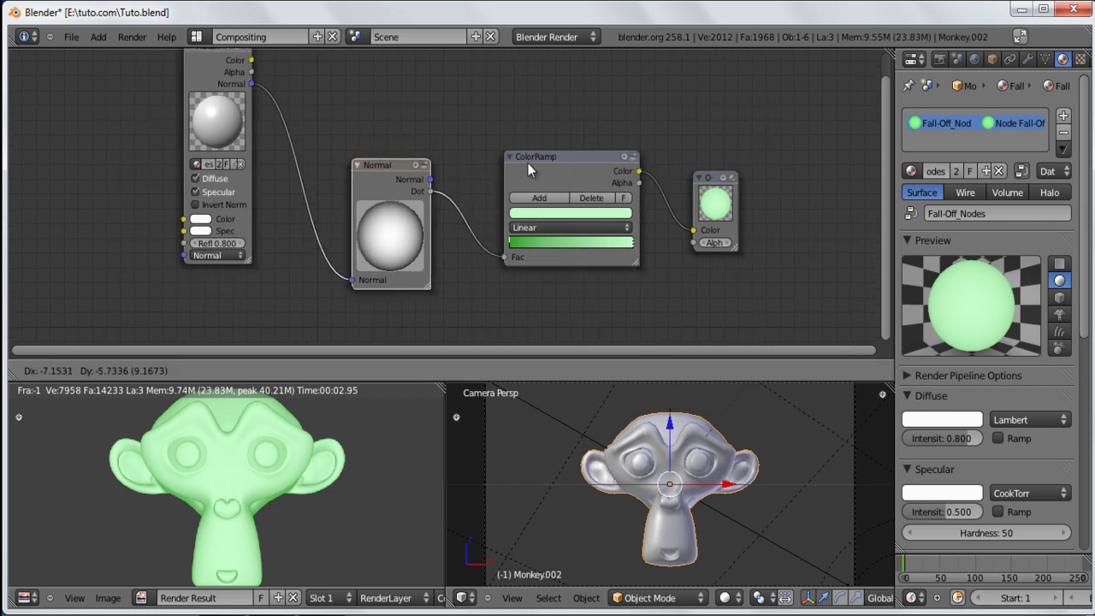
left_click_drag(576, 216, 574, 232)
left_click_drag(710, 182, 613, 194)
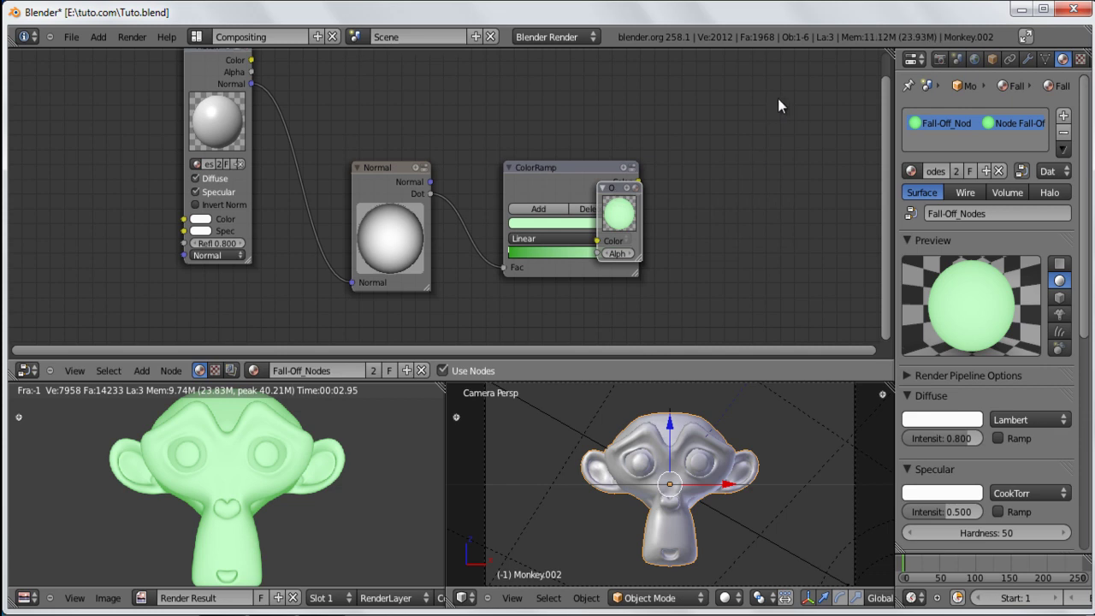
key("g")
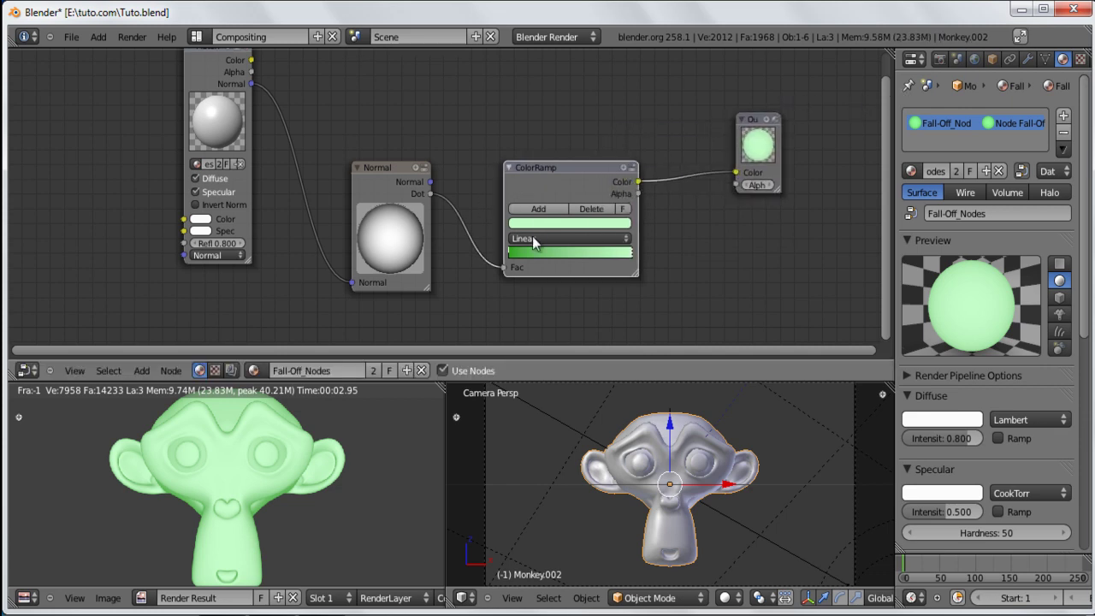
left_click_drag(535, 239, 525, 243)
- Add a Mix color node and place it above the link between the ColorRamp and Output nodes
key("shift+a")
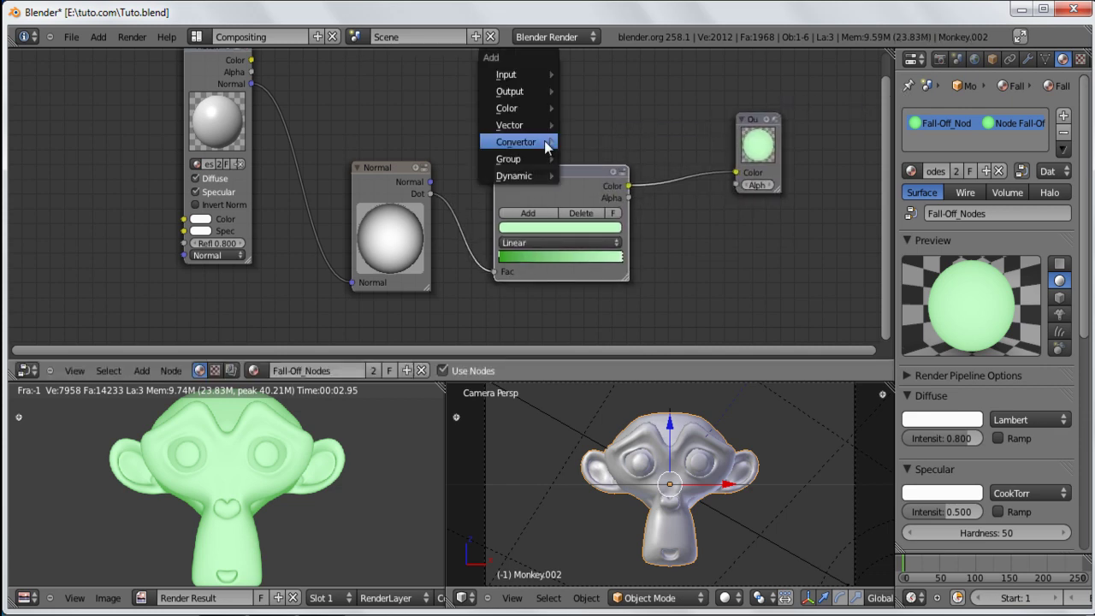
mouse_move(534, 108)
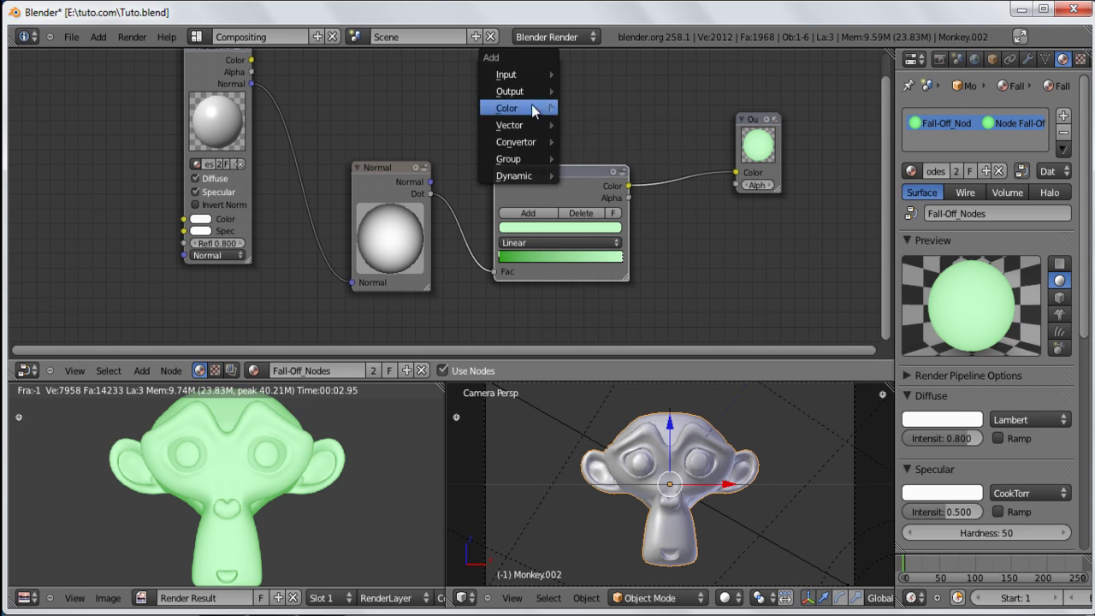
left_click(596, 108)
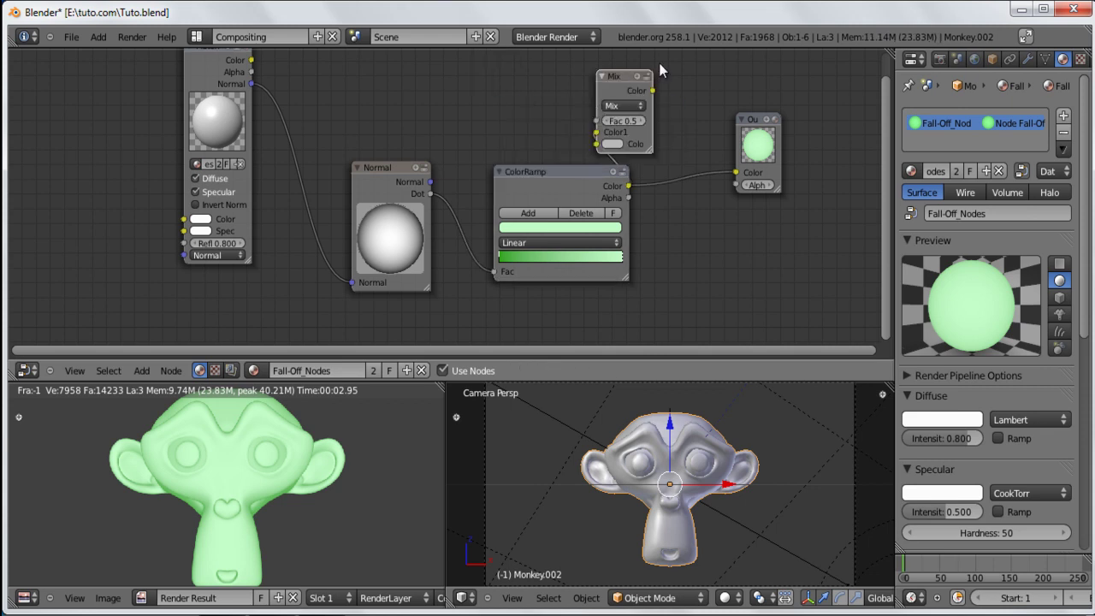
left_click(700, 65)
left_click_drag(686, 140, 688, 142, "ctrl")
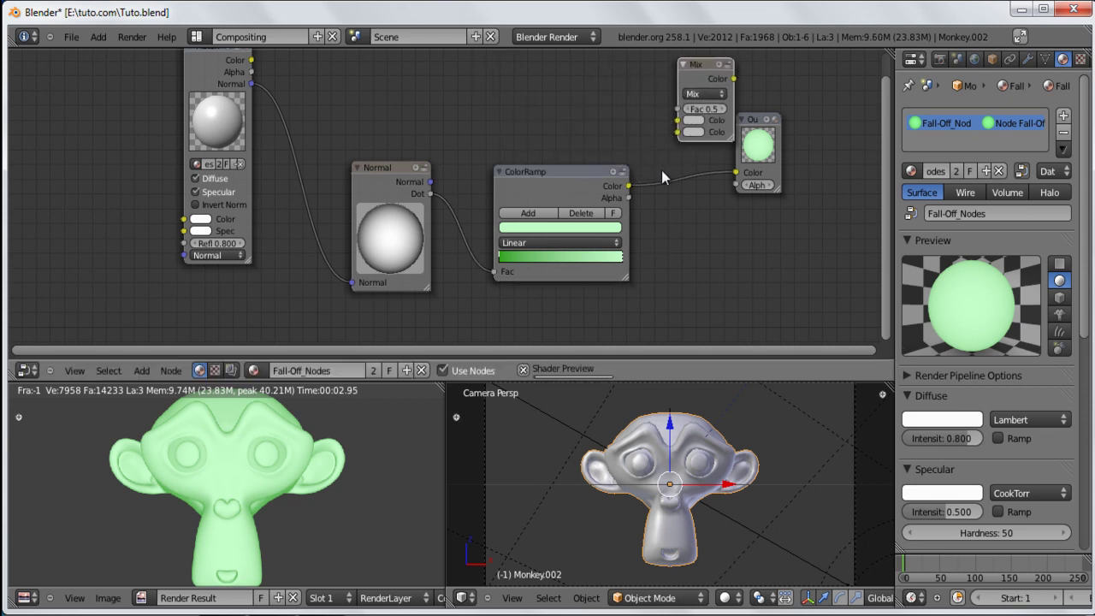
- Route the ColorRamp's Color into Mix Color2 and the Material's Color into Color1, with the Mix output feeding the Output node's Color
left_click_drag(628, 185, 677, 133)
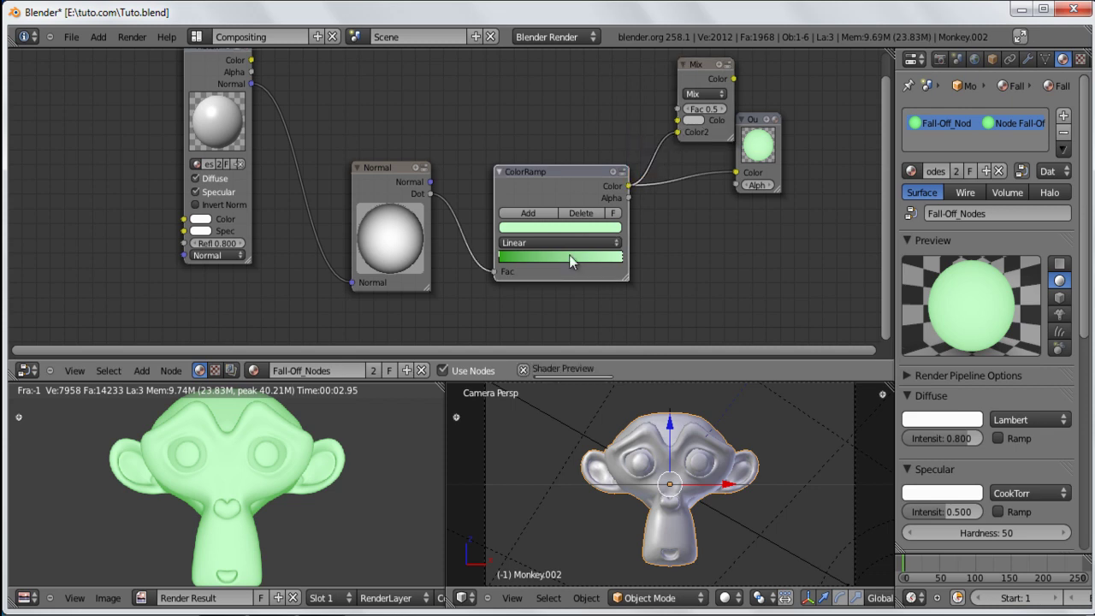
left_click_drag(334, 90, 678, 119)
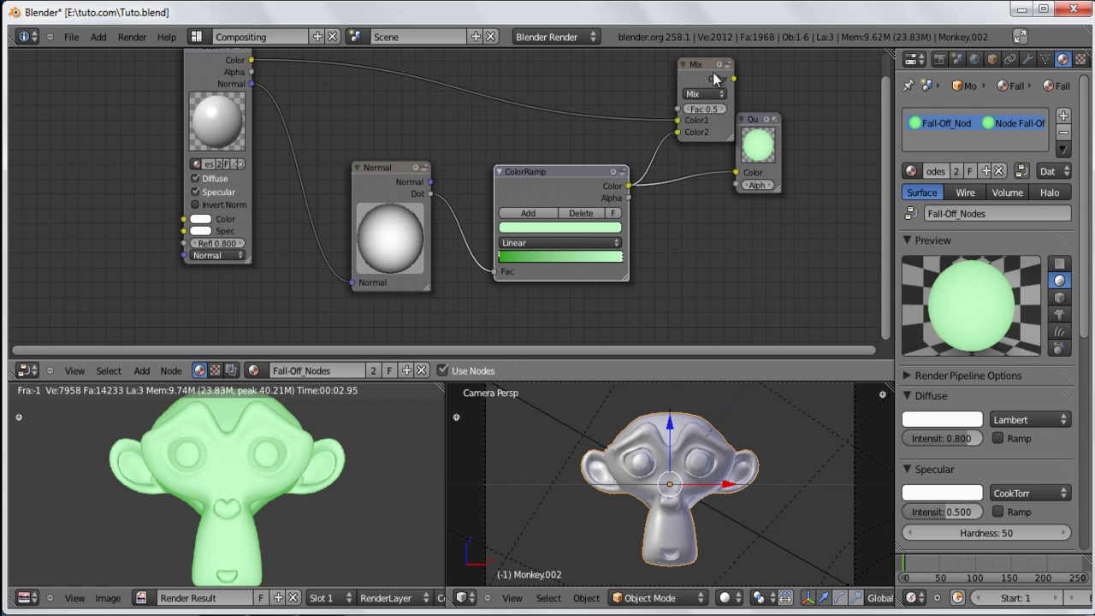
left_click_drag(687, 69, 719, 82)
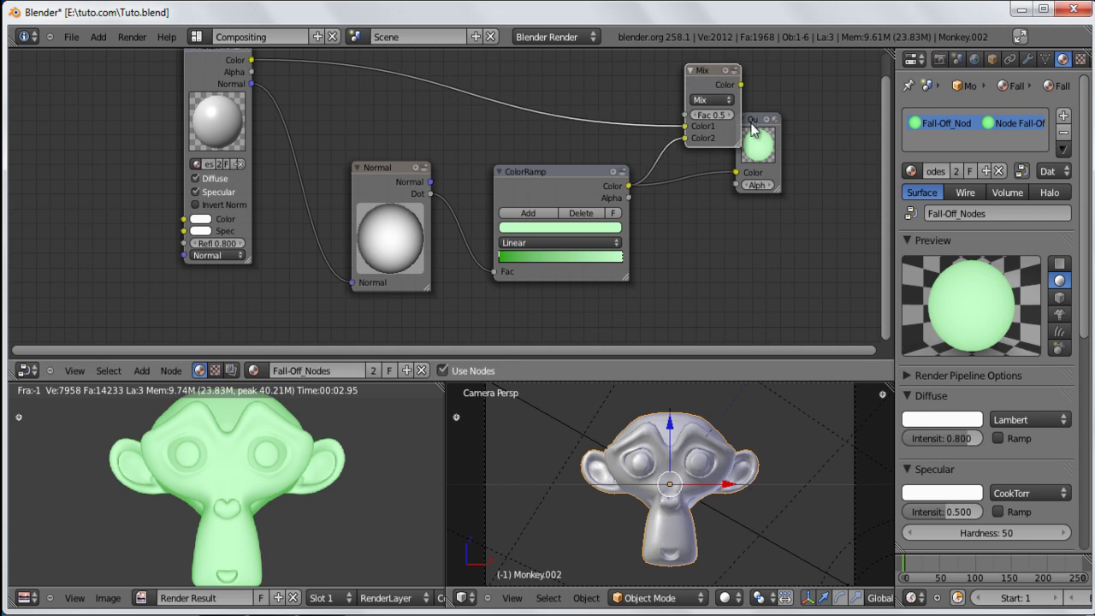
left_click_drag(759, 126, 805, 121)
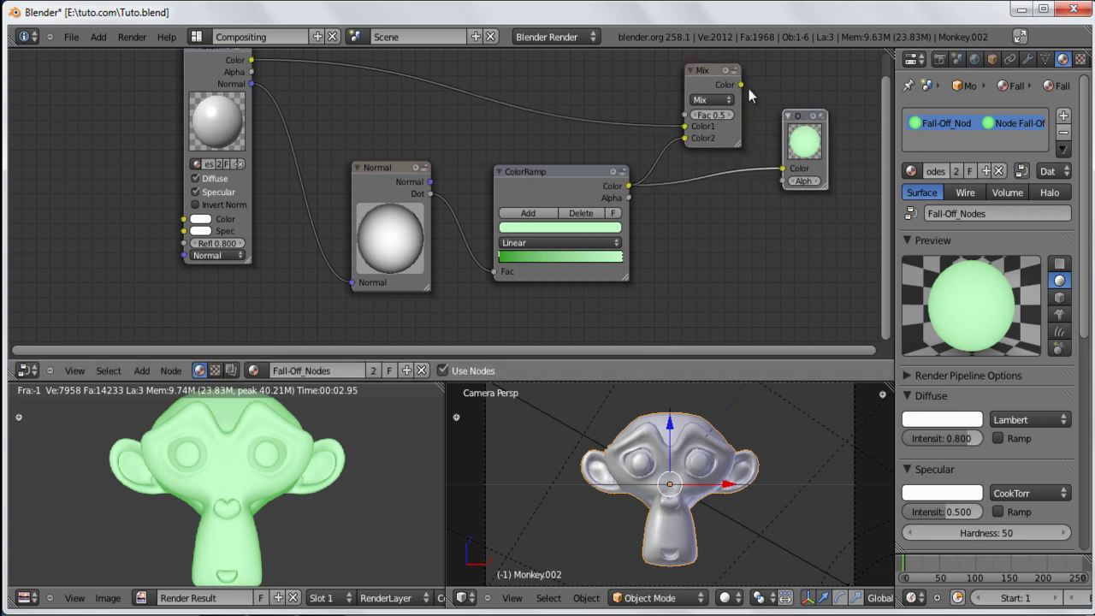
left_click_drag(741, 86, 782, 168)
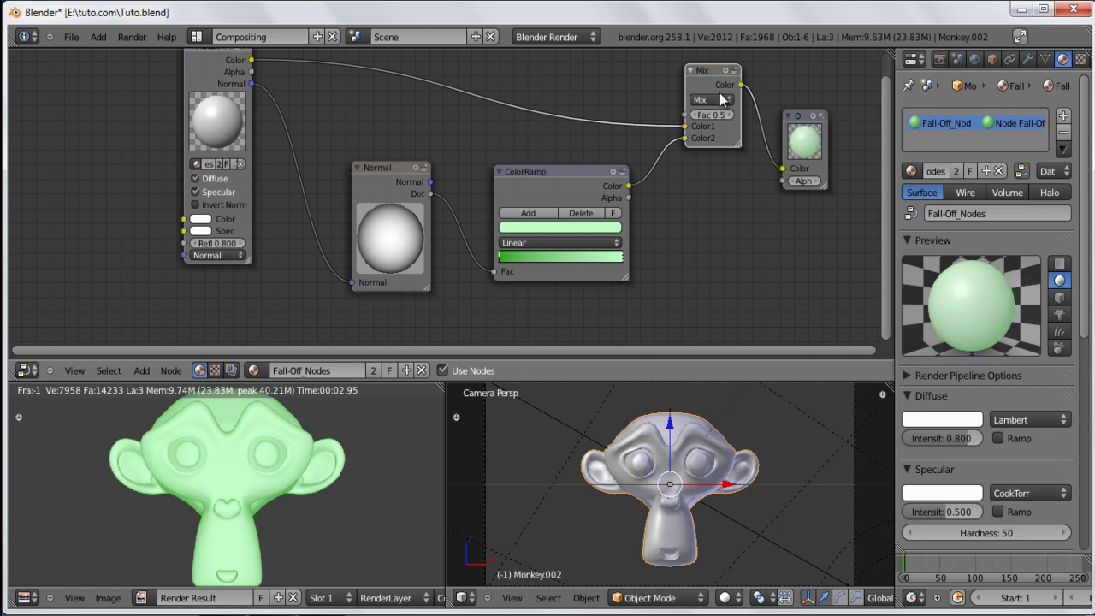
- Try the Multiply blend type on the Mix node and render the monkey
left_click(724, 101)
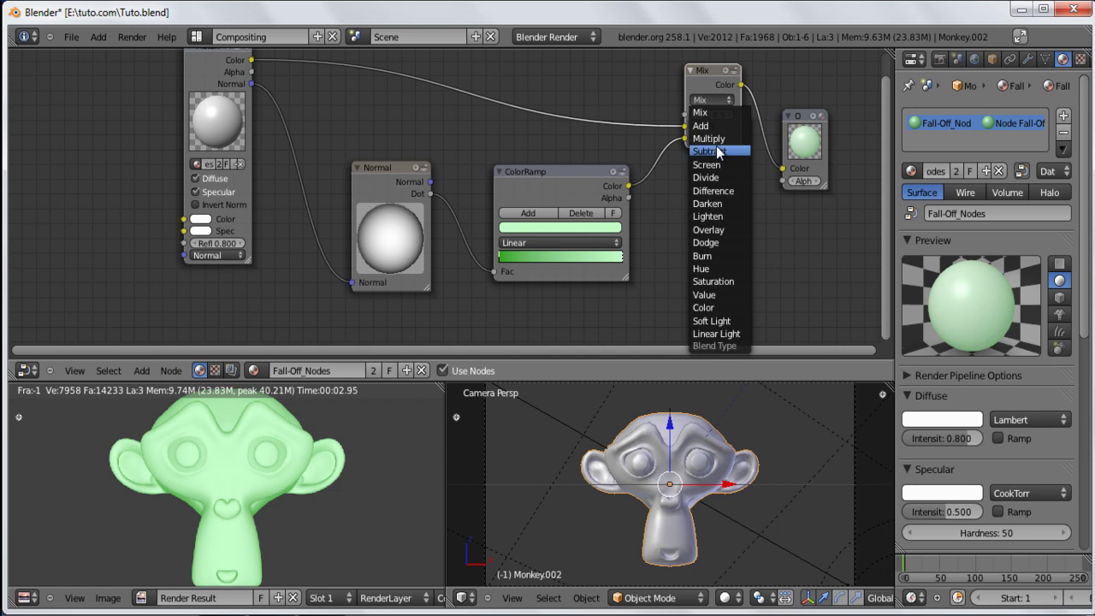
left_click(717, 138)
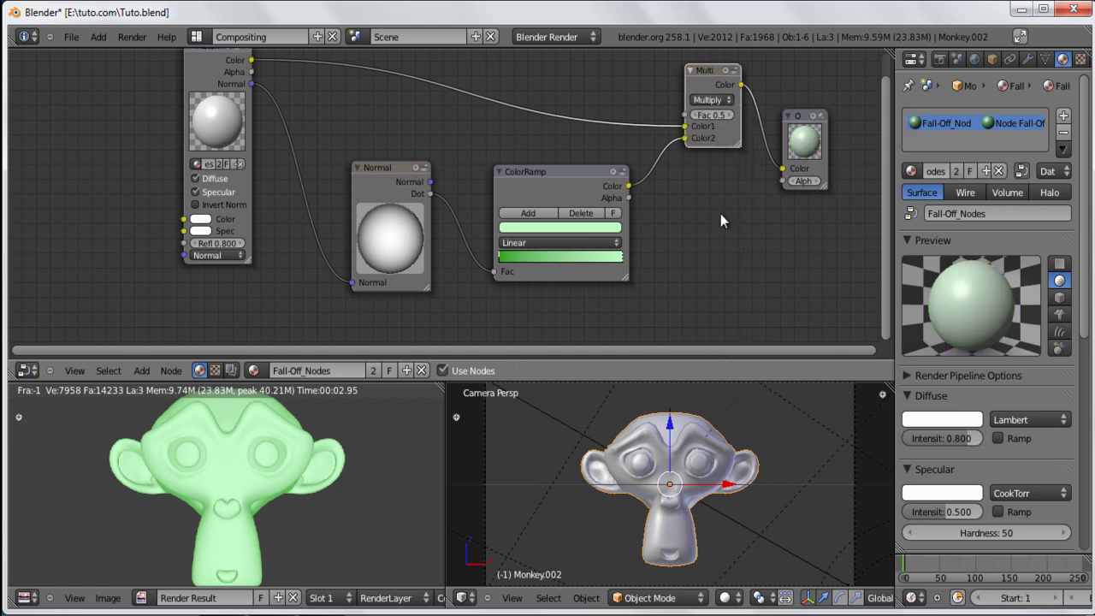
left_click_drag(715, 110, 714, 111)
left_click(580, 180)
left_click_drag(581, 180, 580, 186)
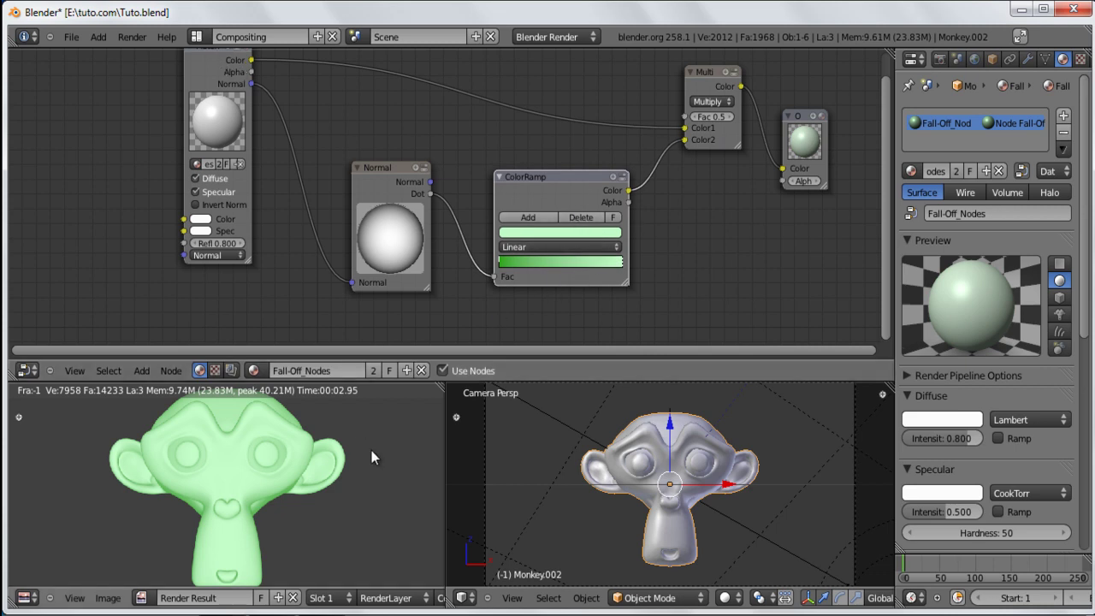
key("F12")
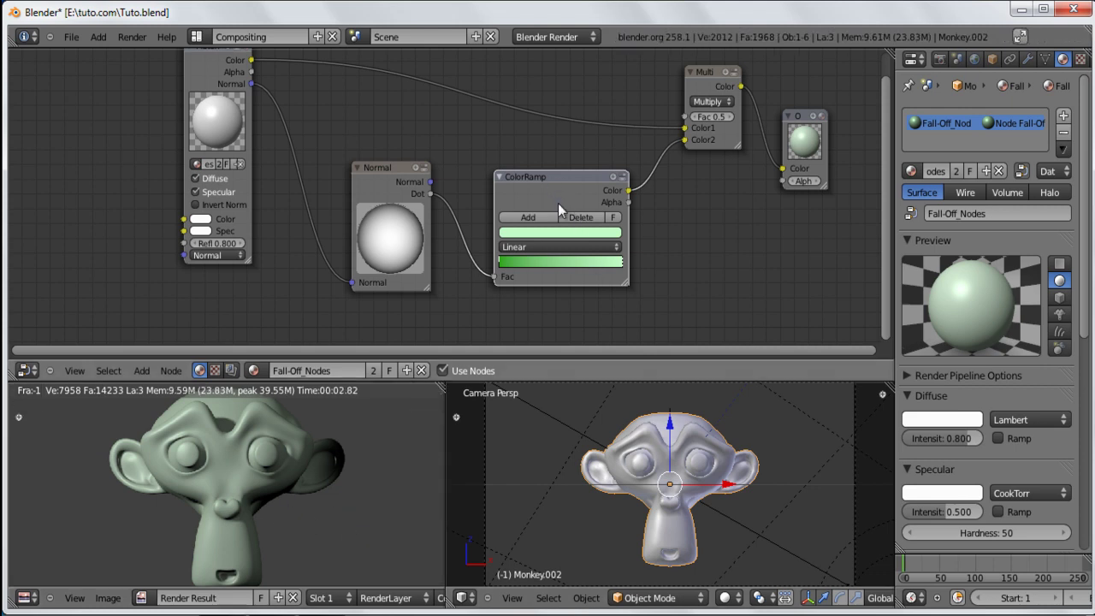
left_click_drag(555, 178, 558, 190)
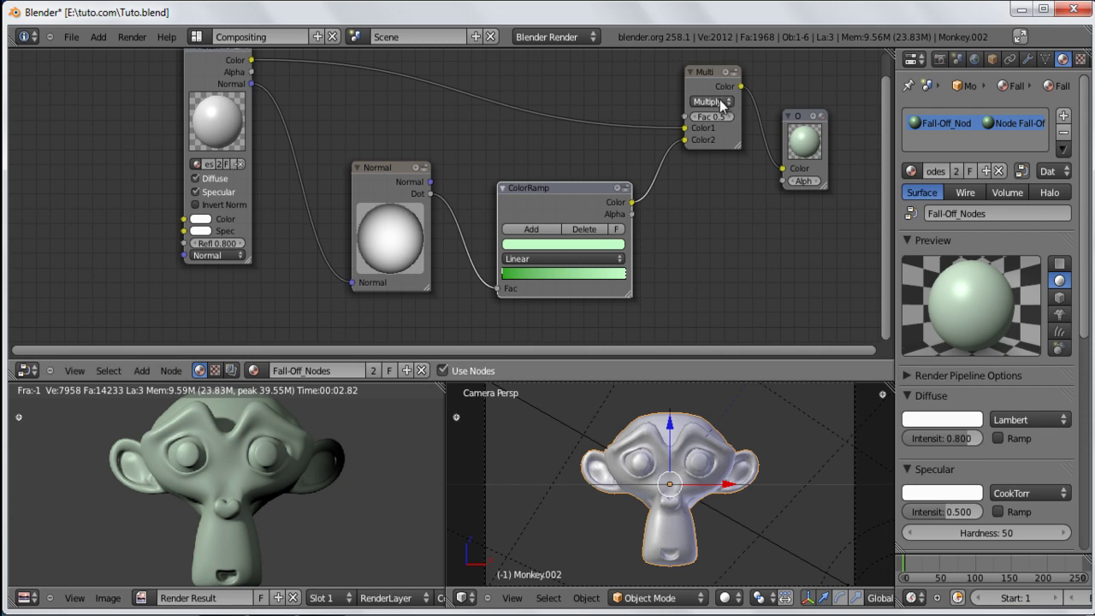
- Examine the Material node's shaded preview and follow the node chain to the Multiply and Output nodes
scroll(258, 193, "up", 5)
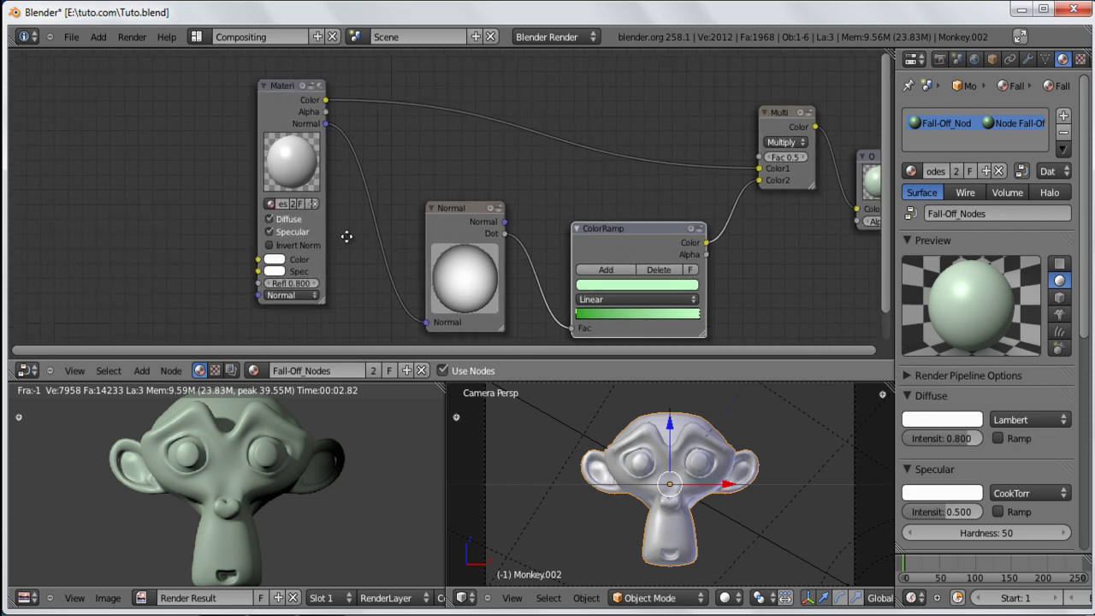
scroll(408, 251, "up", 2)
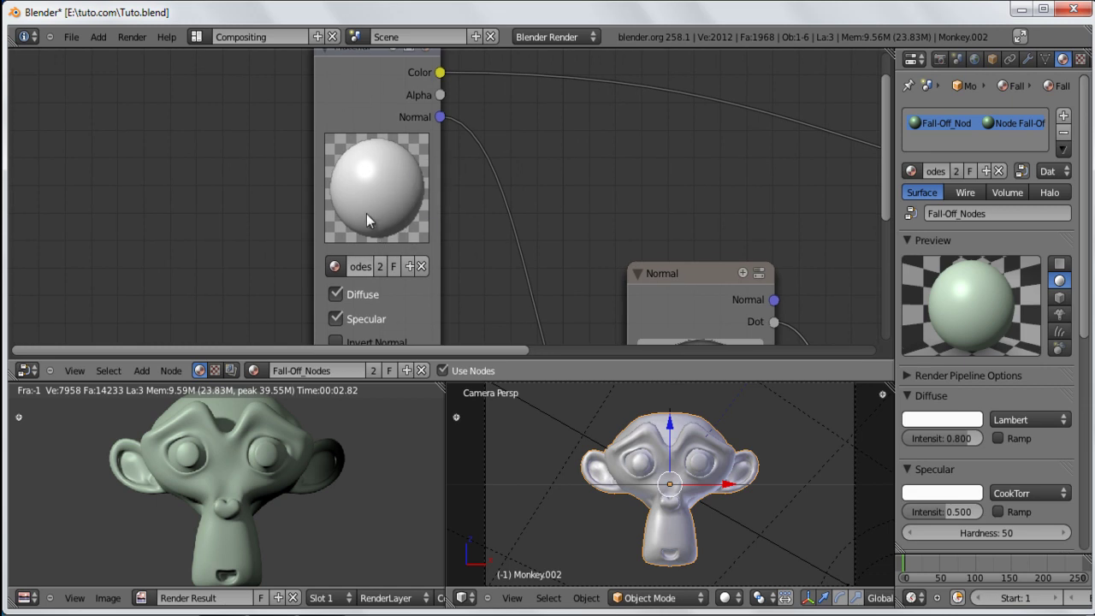
middle_click_drag(425, 257, 405, 208)
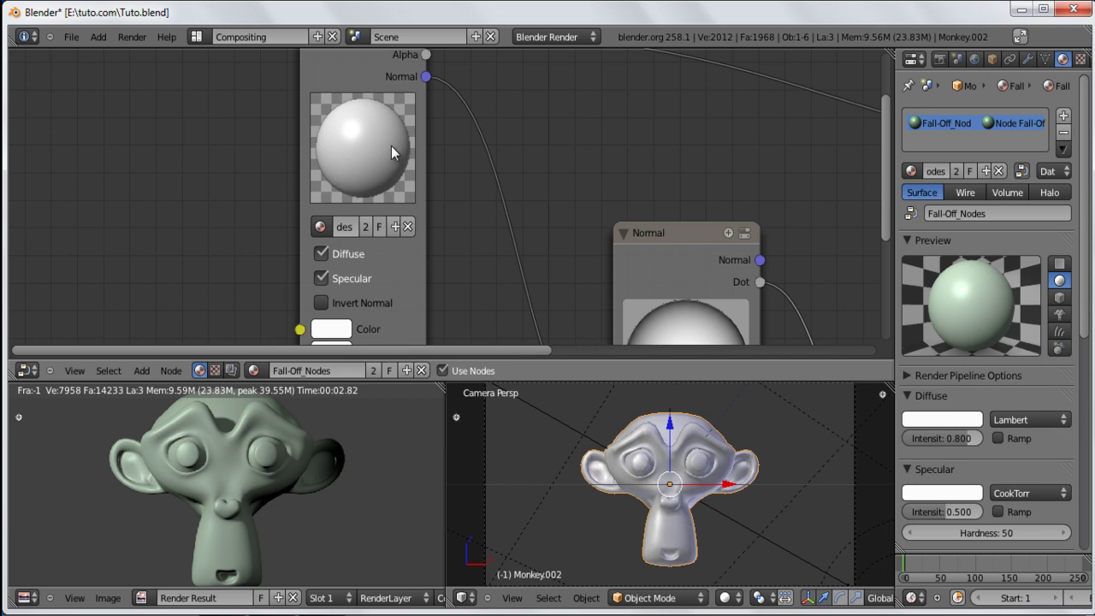
scroll(625, 252, "down", 1)
middle_click_drag(513, 203, 369, 155)
scroll(370, 155, "down", 3)
middle_click_drag(334, 198, 98, 157)
scroll(618, 231, "down", 1)
middle_click_drag(609, 267, 581, 295)
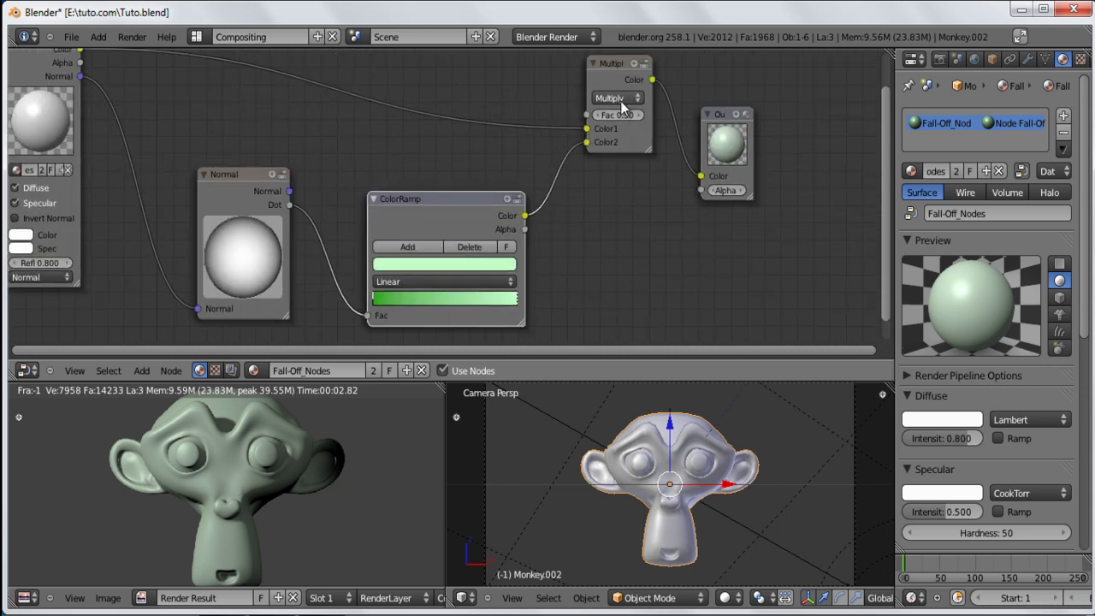
- Change the mix node's blend type to Add and render the monkey
left_click(623, 105)
left_click(631, 125)
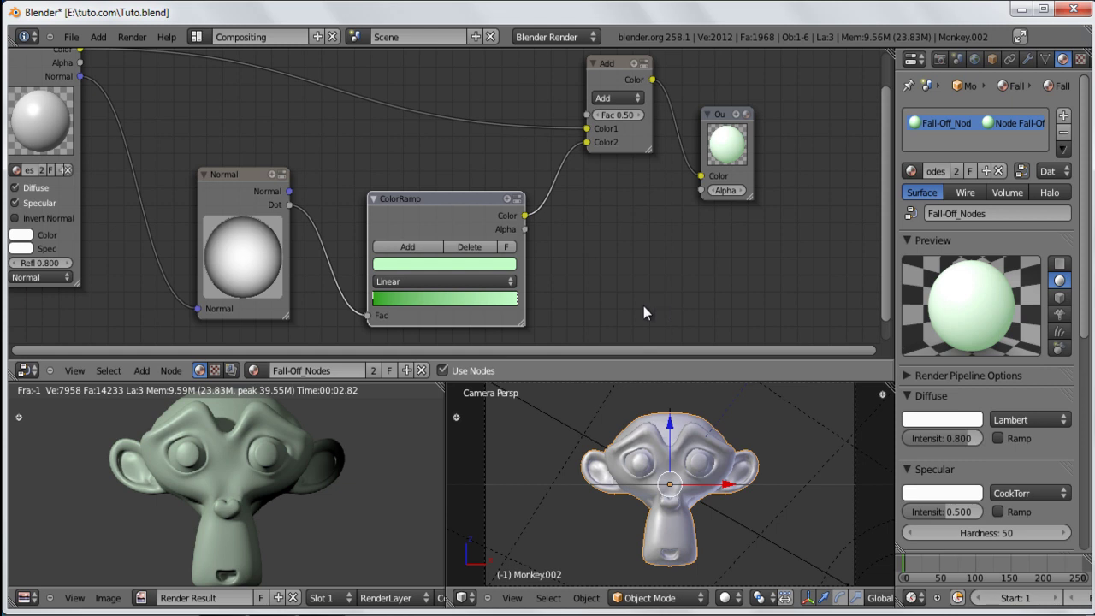
key("F12")
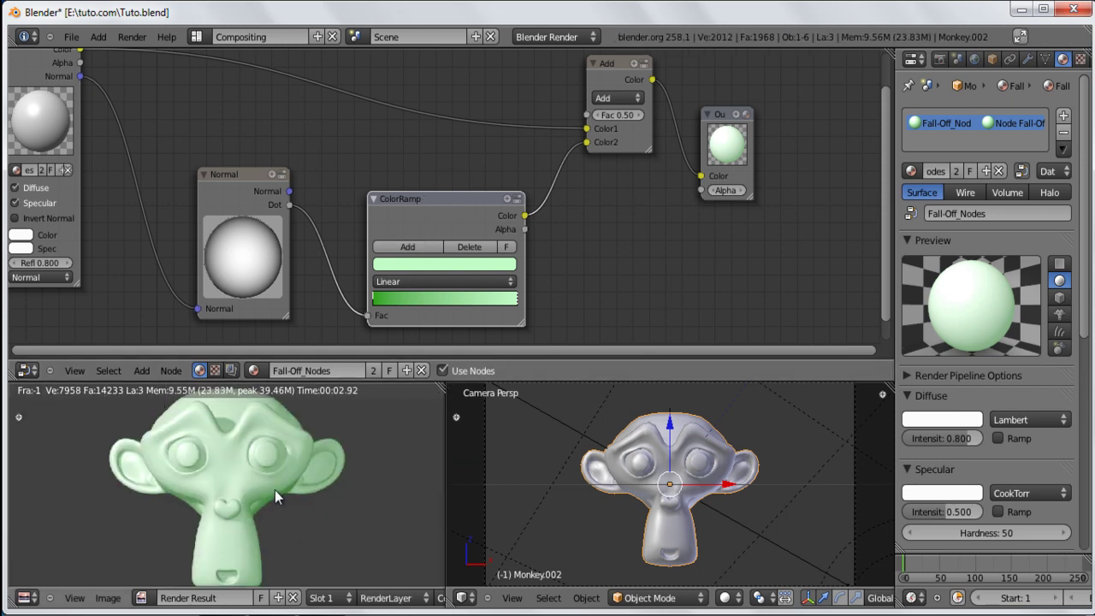
scroll(275, 489, "down", 1)
- Adjust the positions of the Normal and ColorRamp nodes in the graph
mouse_move(494, 202)
left_mouse_down()
mouse_move(218, 176)
mouse_move(479, 184)
mouse_move(505, 196)
left_mouse_up()
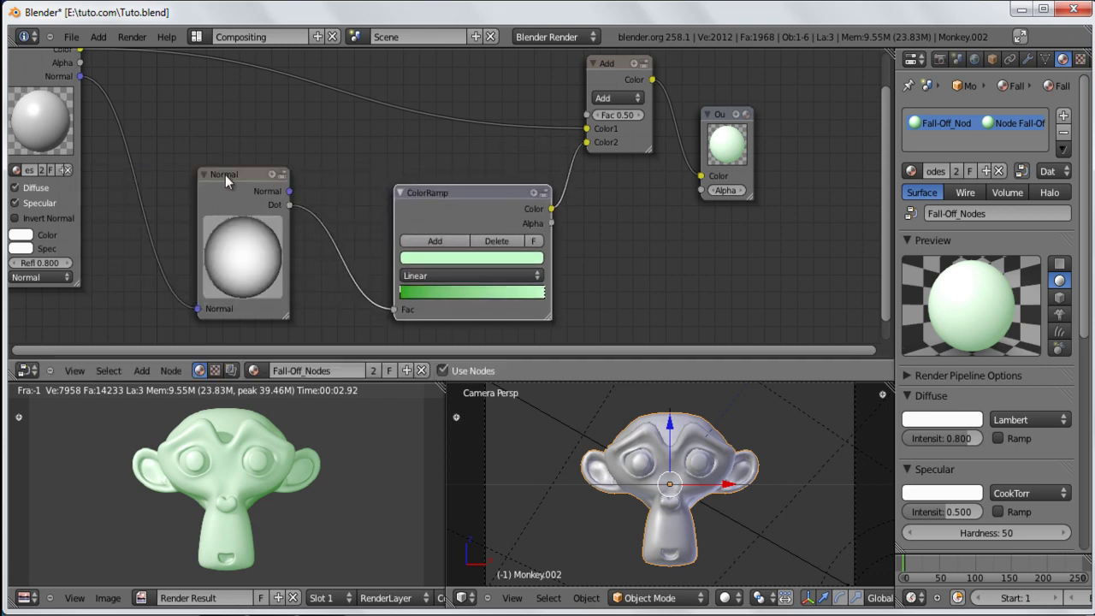
left_click_drag(227, 176, 235, 170)
left_click_drag(454, 189, 443, 174)
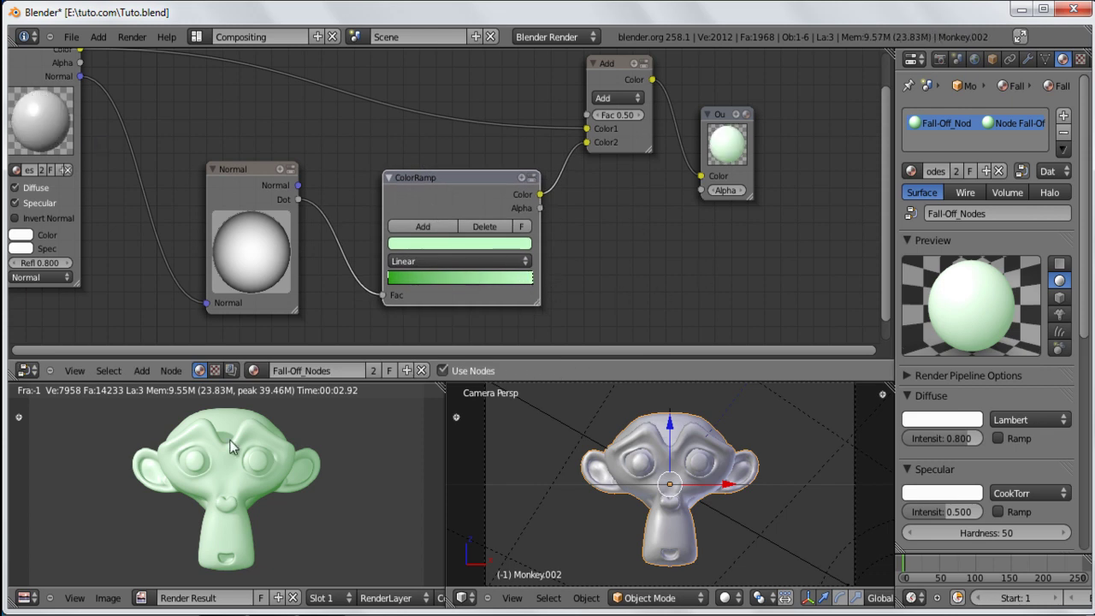
- Try a dark grey diffuse color, R, G and B 0.202, on the Fall-Off_Nodes material and render the monkey
left_click(946, 420)
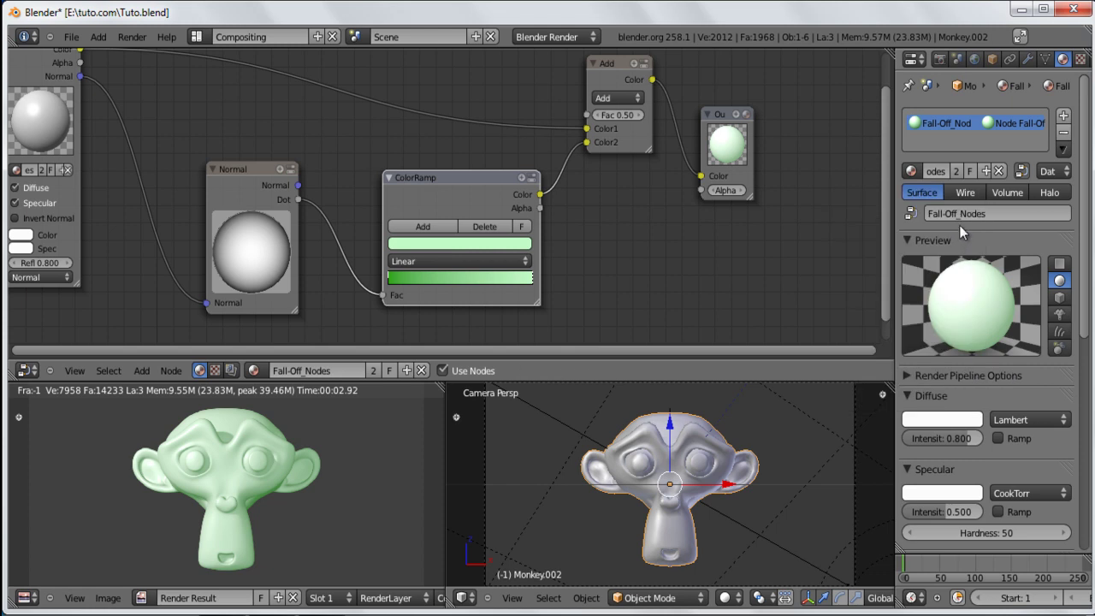
left_click(967, 421)
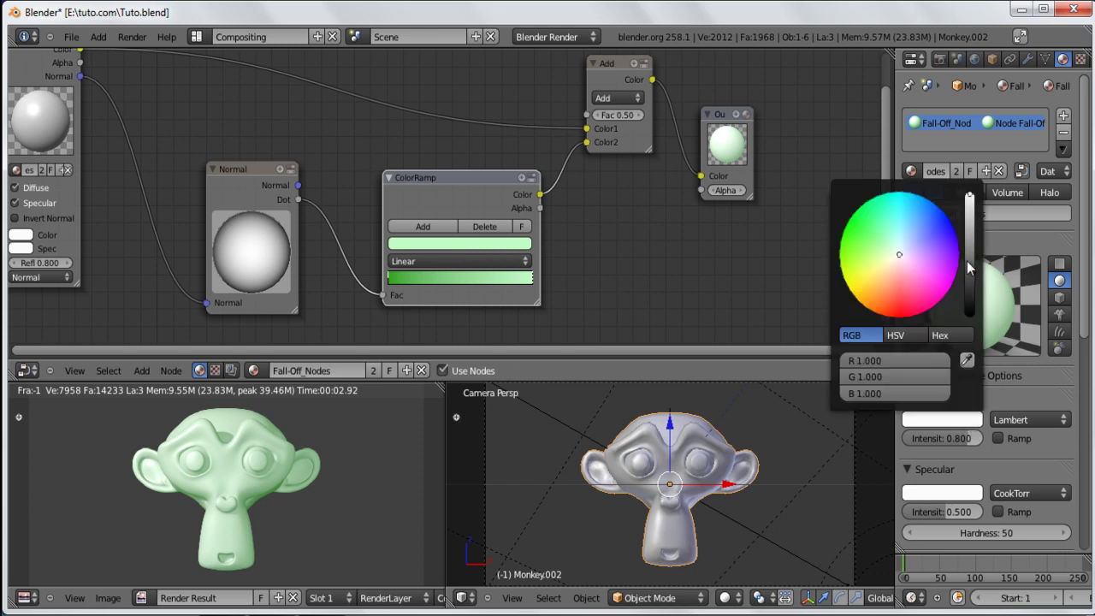
left_click(969, 266)
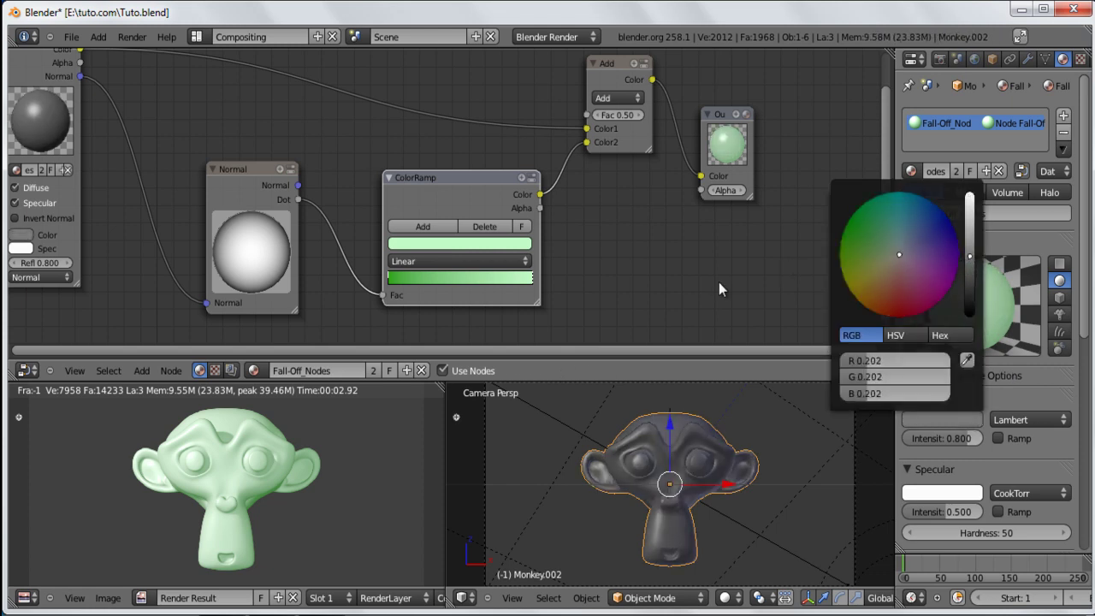
key("F12")
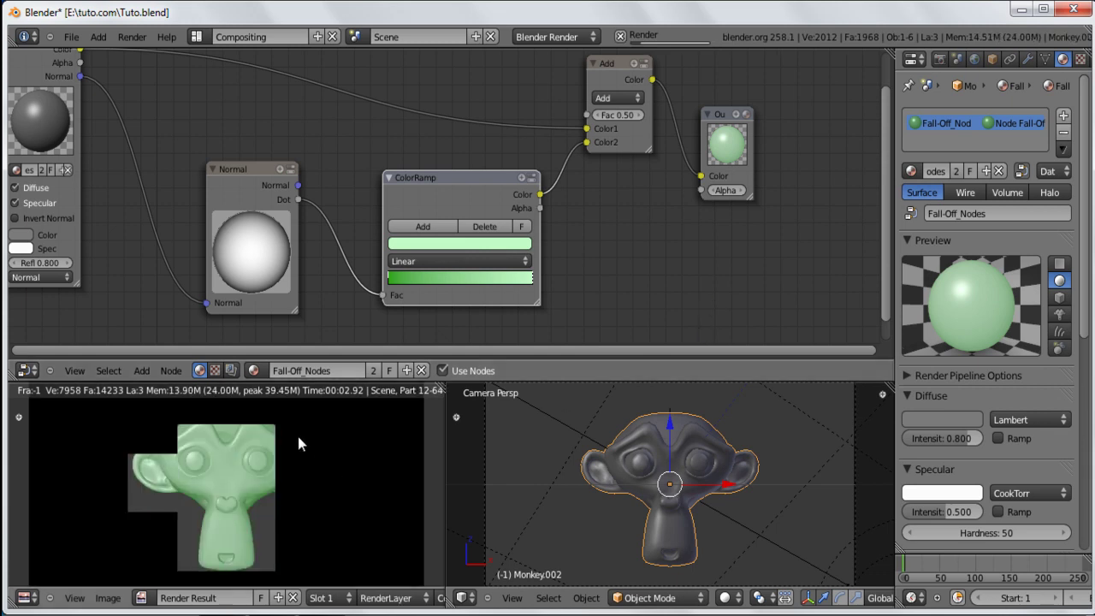
- Set the material's diffuse color to mid grey, with R, G and B at 0.517
left_click(941, 419)
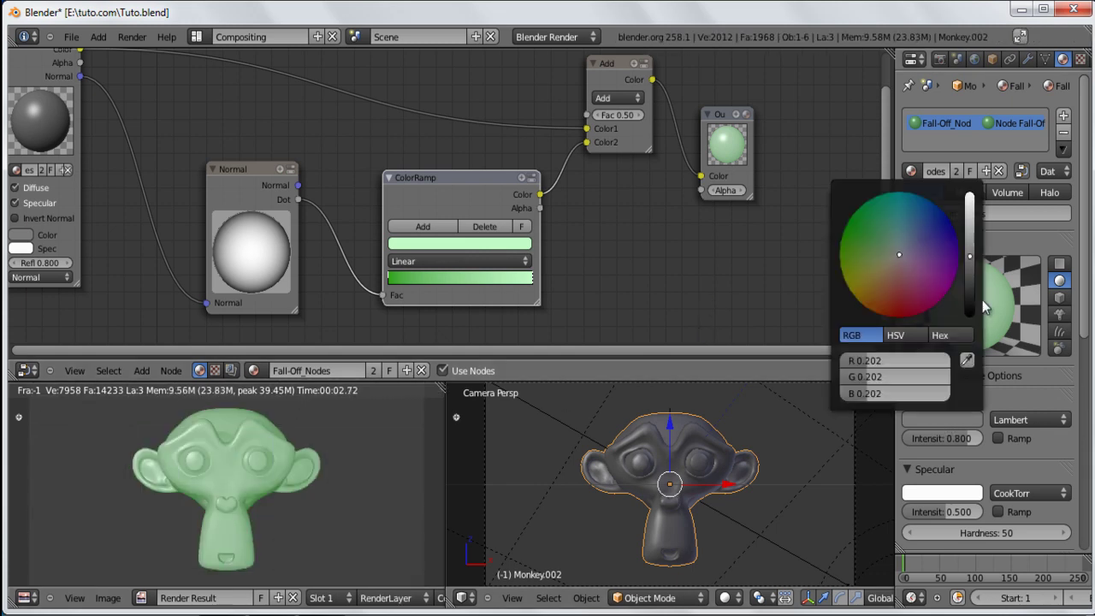
left_click_drag(974, 242, 972, 214)
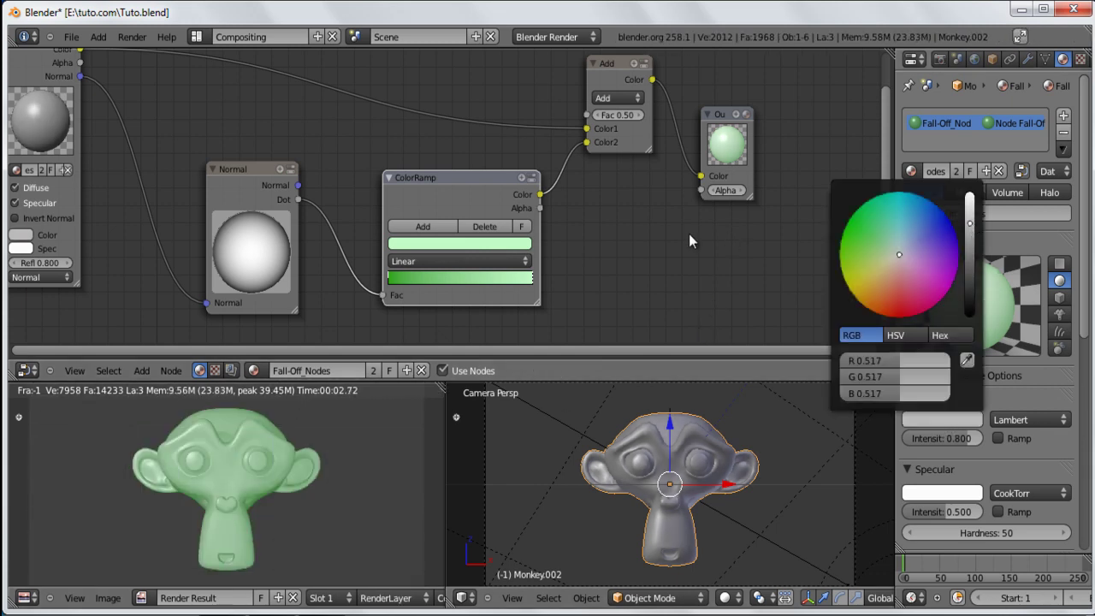
- Darken the ColorRamp's first color stop to a deep green and render the monkey
left_click(389, 275)
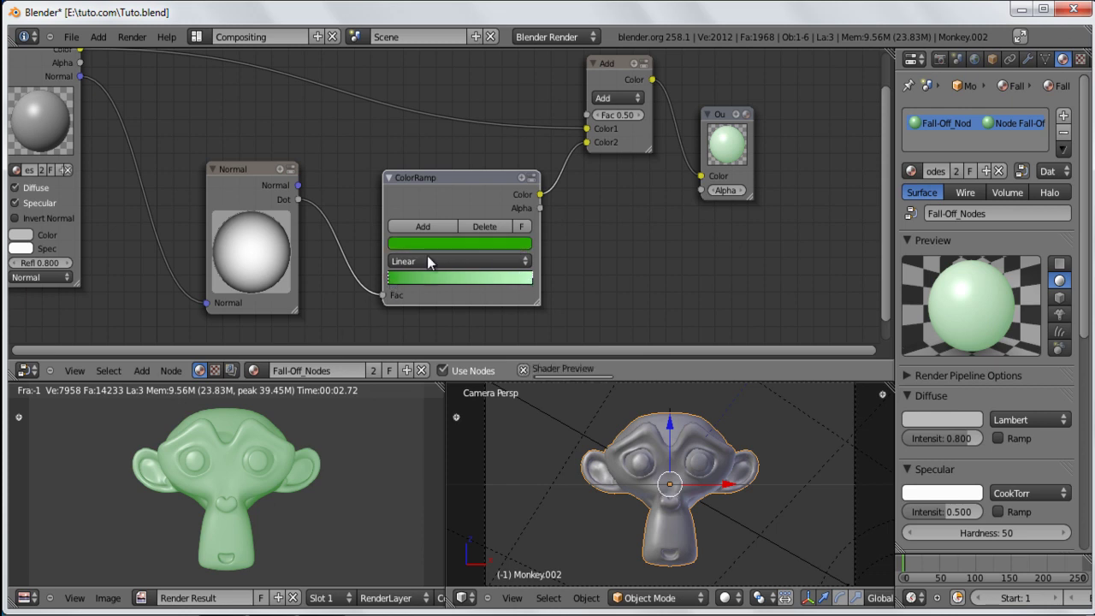
left_click(439, 246)
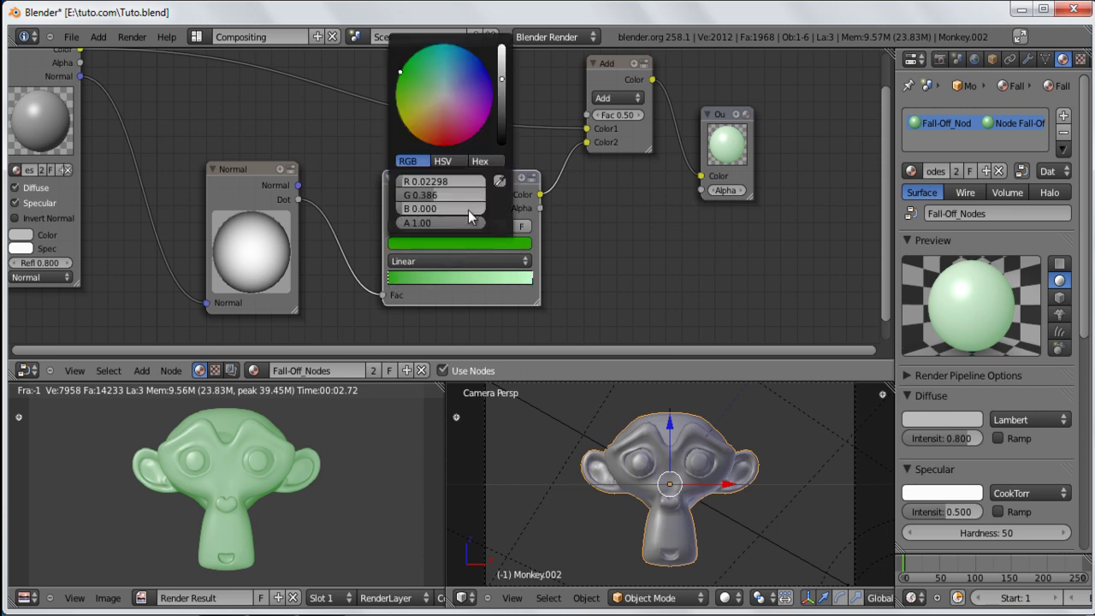
left_click(499, 245)
left_click_drag(504, 94, 505, 104)
key("F12")
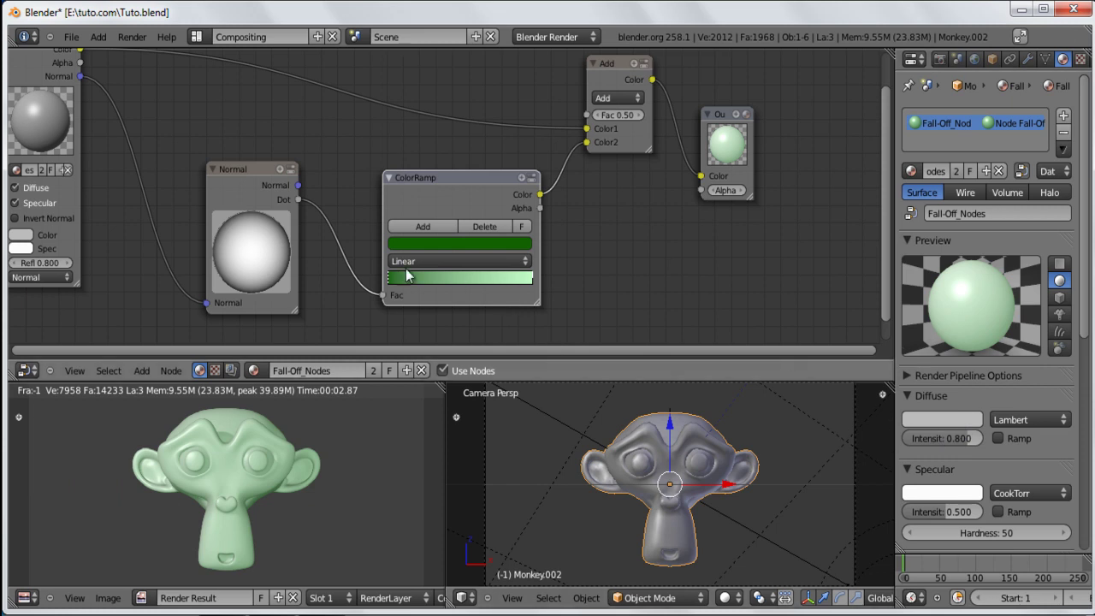
left_click(445, 245)
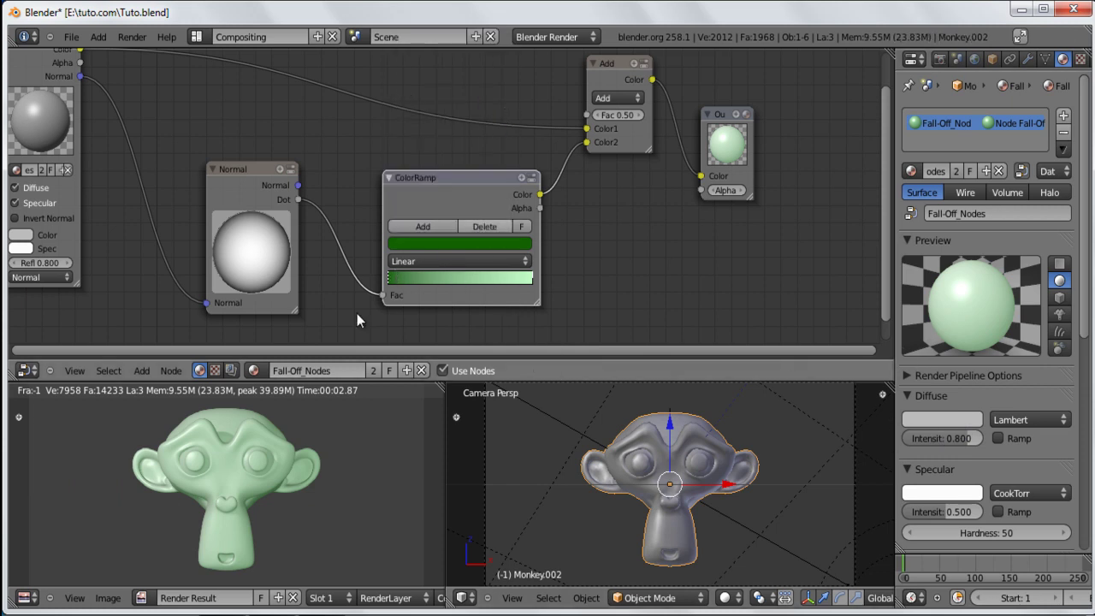
- Try the dark green stop at about three quarters of the ColorRamp, render, then return it to the ramp's start and render again
left_click_drag(388, 278, 498, 281)
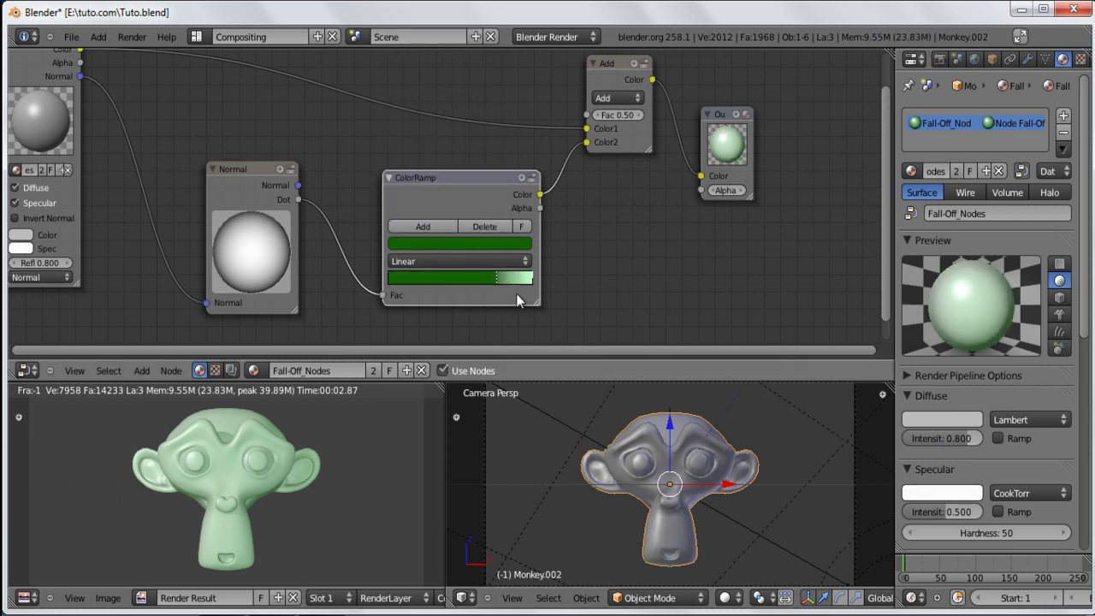
key("F12")
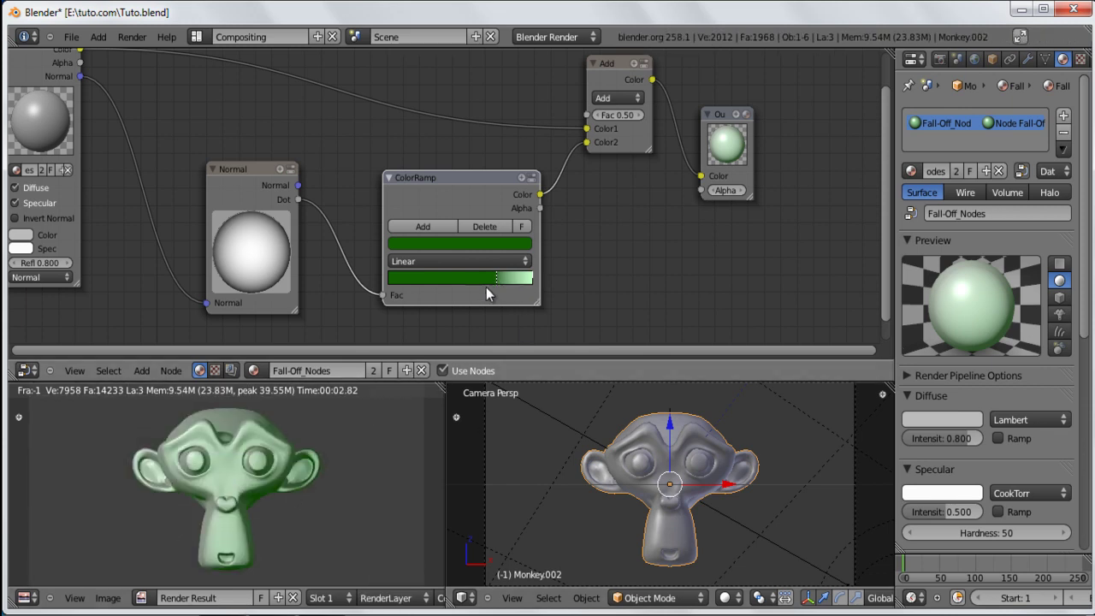
left_click_drag(498, 279, 368, 281)
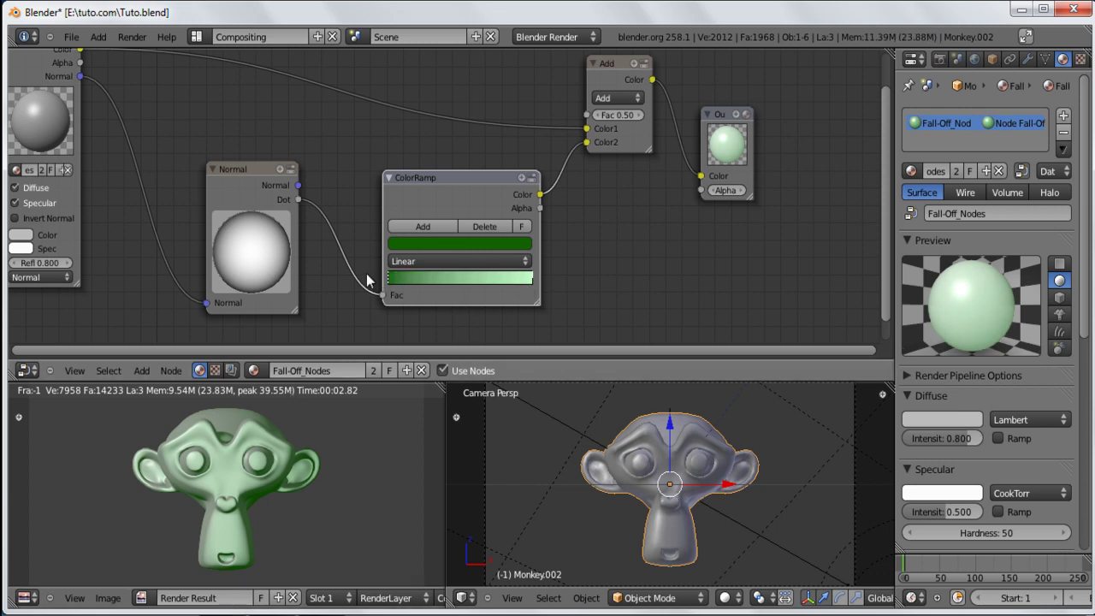
key("F12")
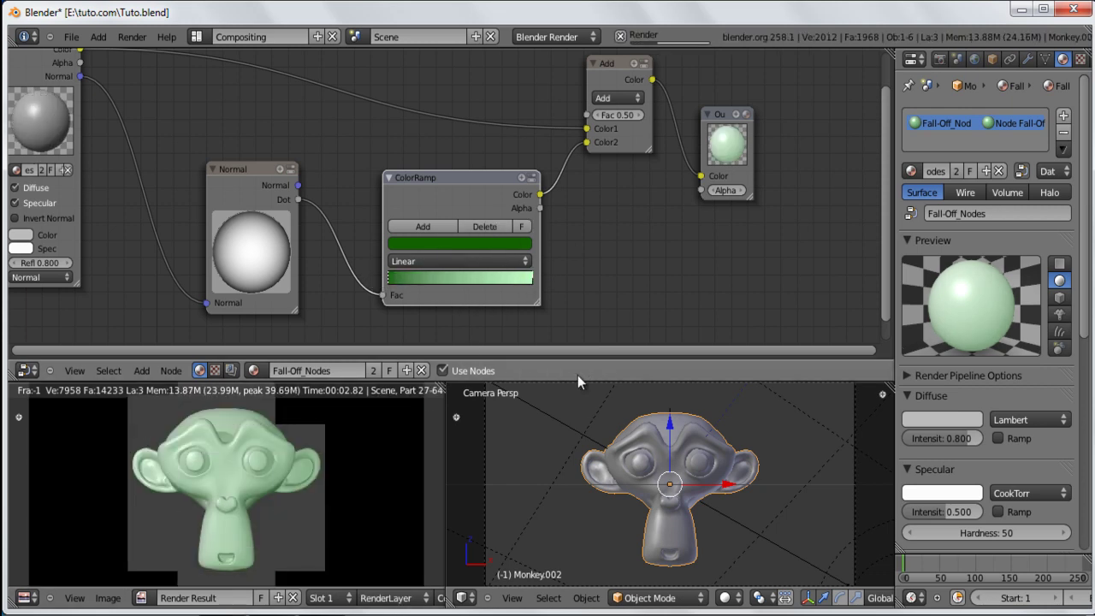
- Brighten the Fall-Off_Nodes material's diffuse color to near white, shift the ColorRamp node slightly upward and render the monkey
left_click(948, 417)
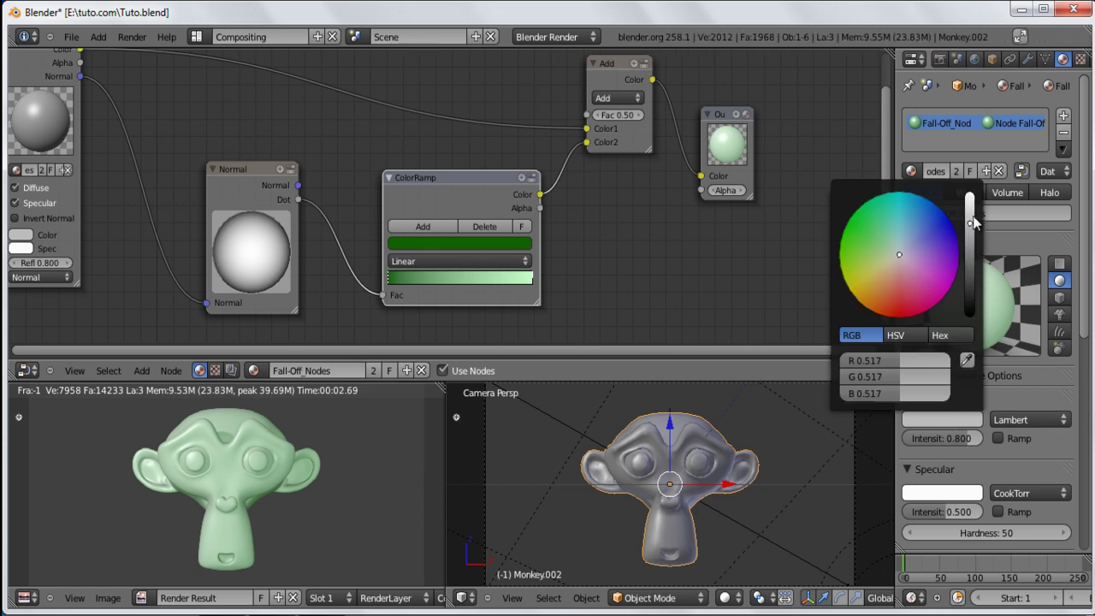
left_click_drag(974, 224, 970, 204)
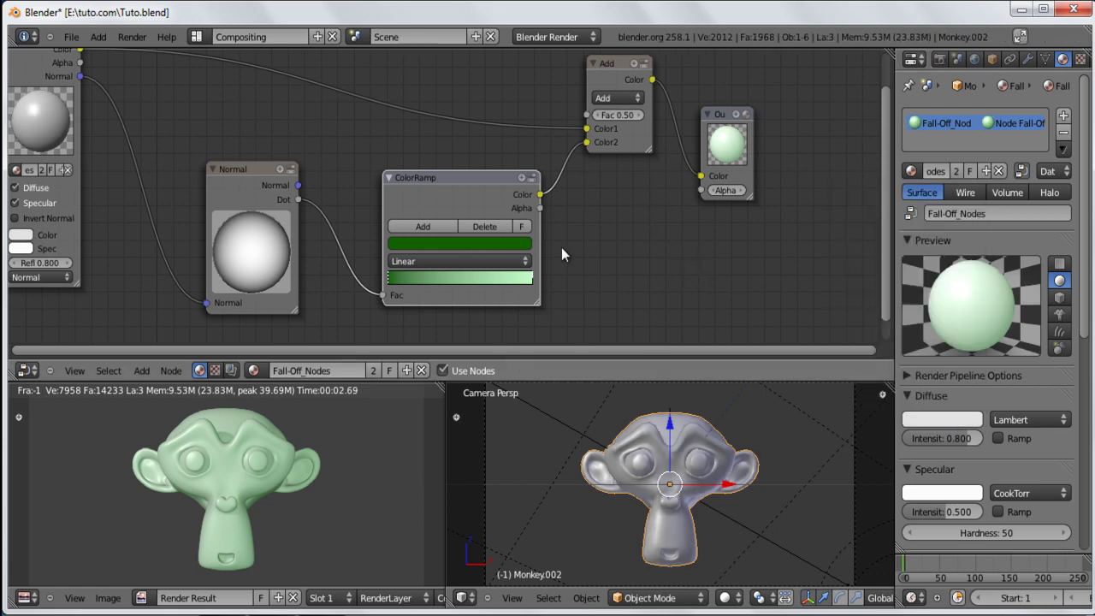
key("g")
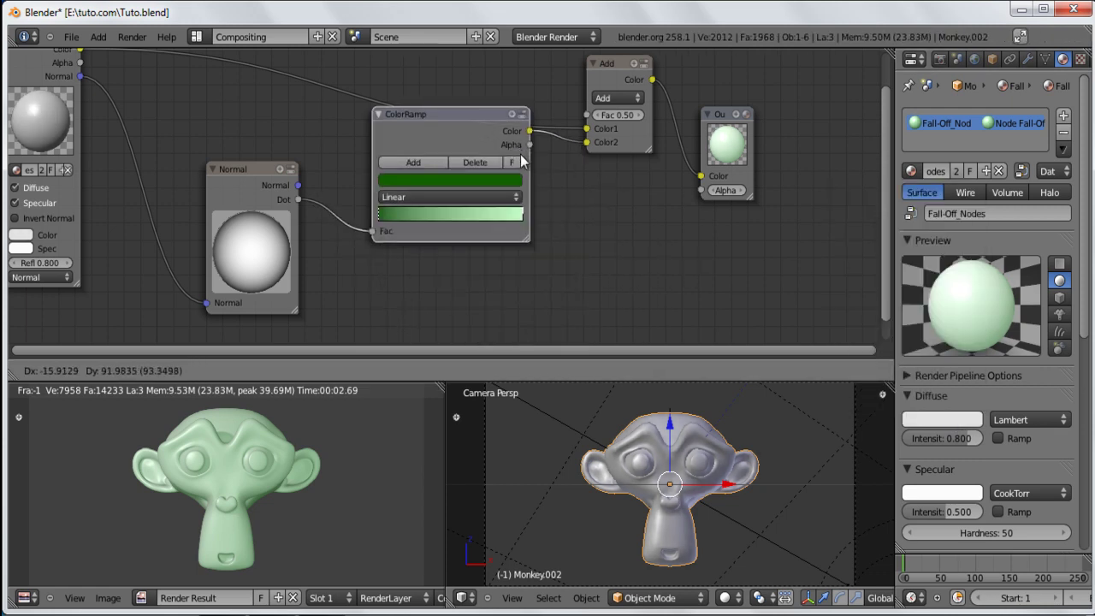
left_click(527, 203)
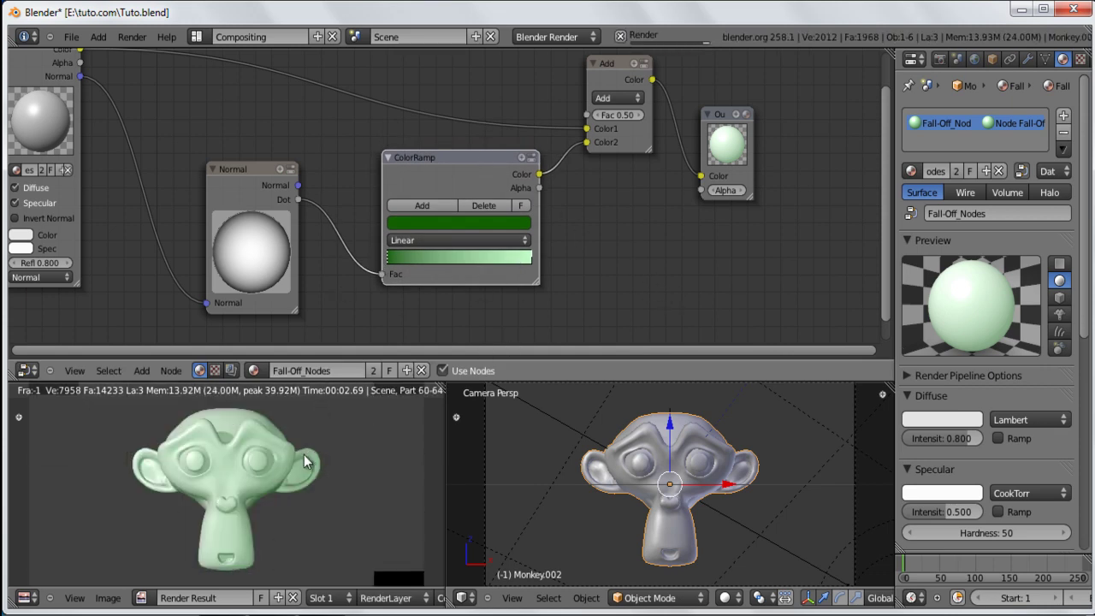
scroll(298, 471, "up", 3)
scroll(298, 470, "down", 3)
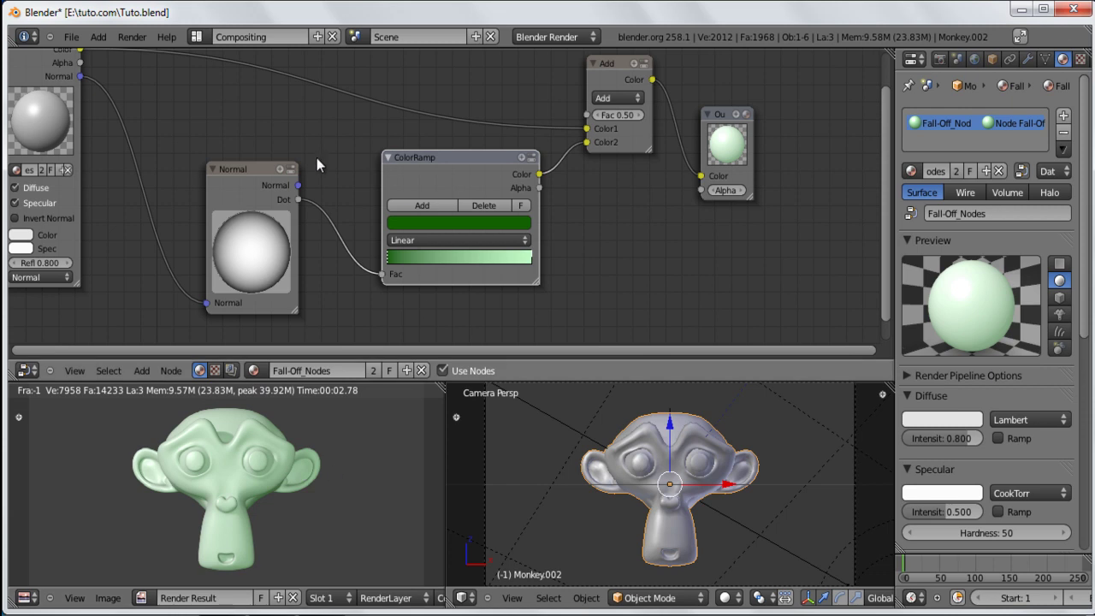
- Spread out the Normal, ColorRamp, Add and Output nodes to tidy the material graph
left_click_drag(244, 170, 271, 128)
left_click(425, 164)
scroll(568, 214, "down", 3)
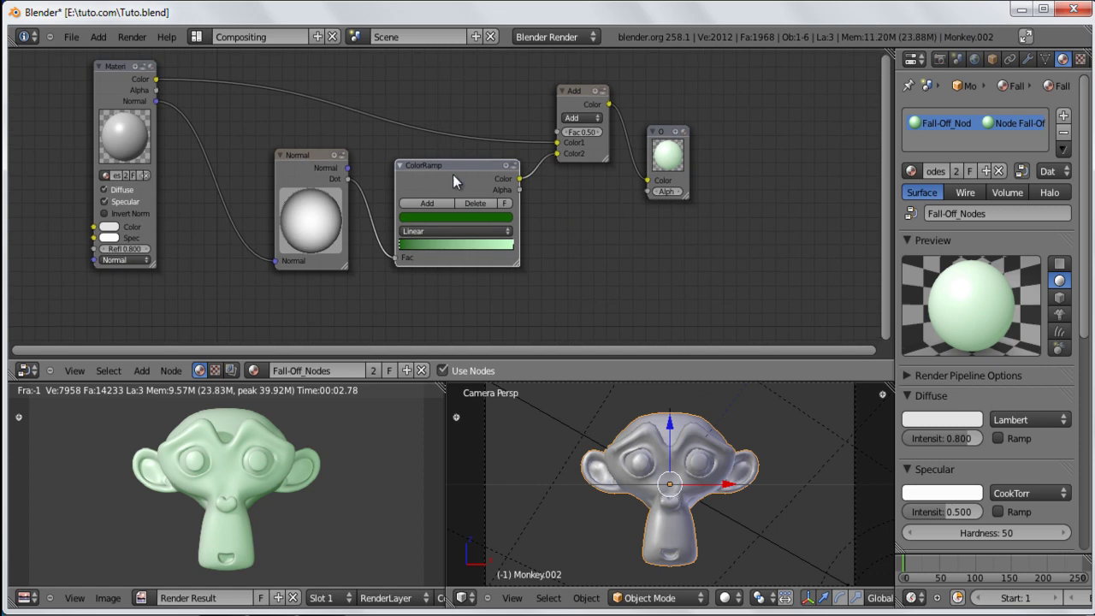
left_click_drag(453, 175, 462, 181)
left_click_drag(579, 94, 581, 88)
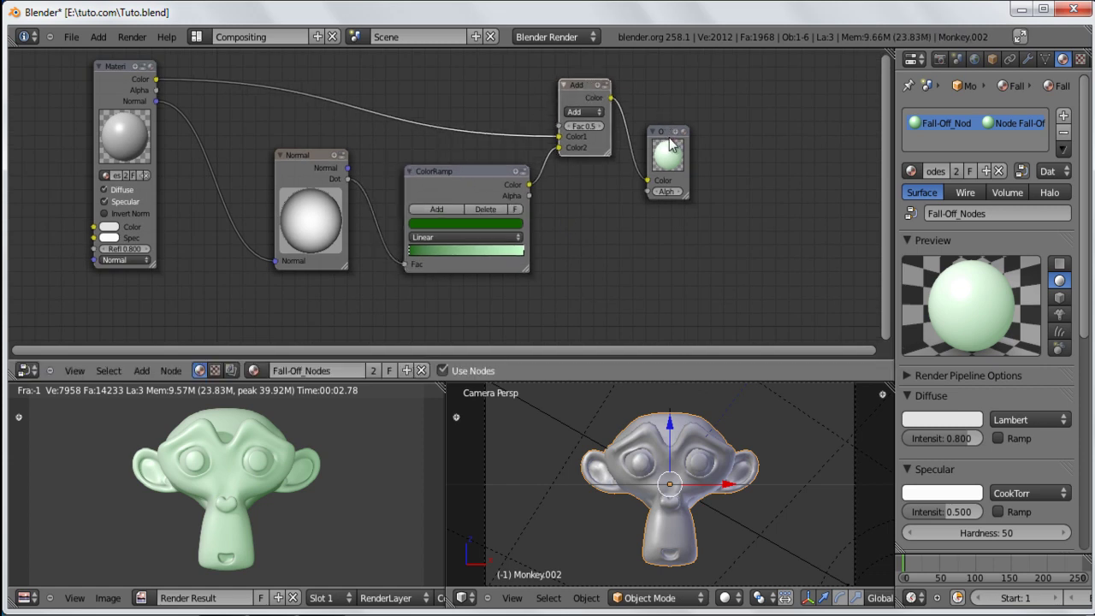
left_click_drag(672, 133, 691, 146)
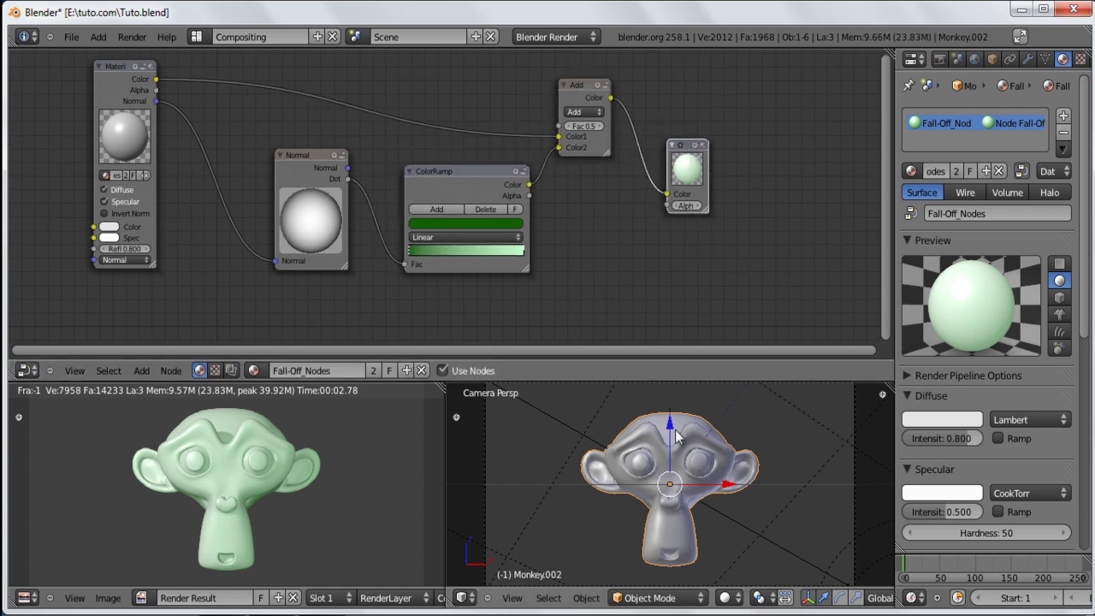
- Switch to the Default screen layout, show the first three layers together and select the Fall-Off_Ramps monkey
left_click(196, 37)
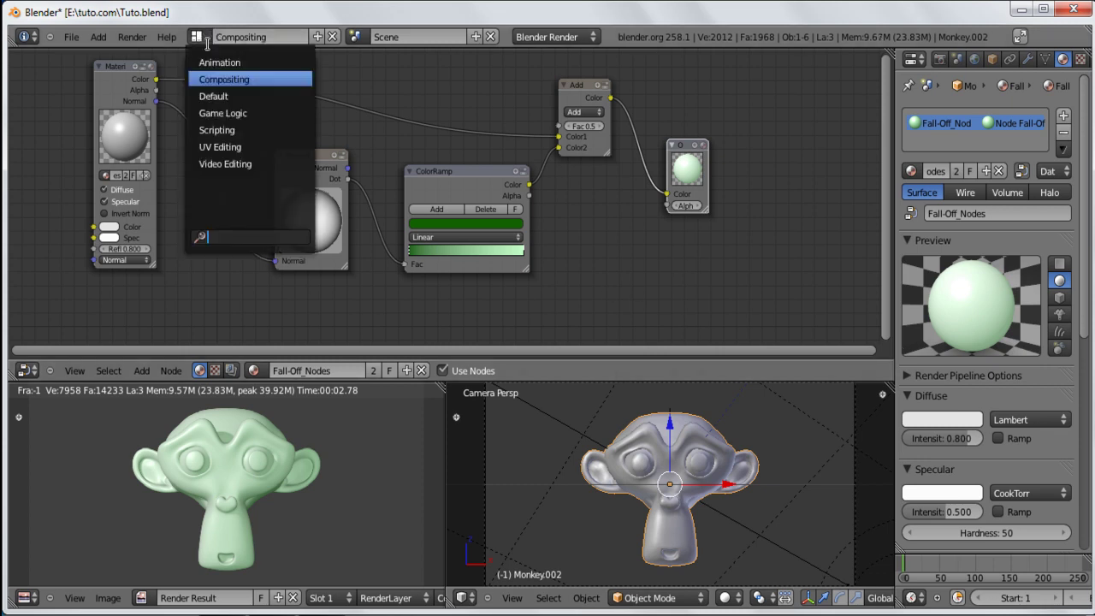
left_click(239, 96)
middle_click_drag(420, 294, 506, 509)
left_click(504, 502, "shift")
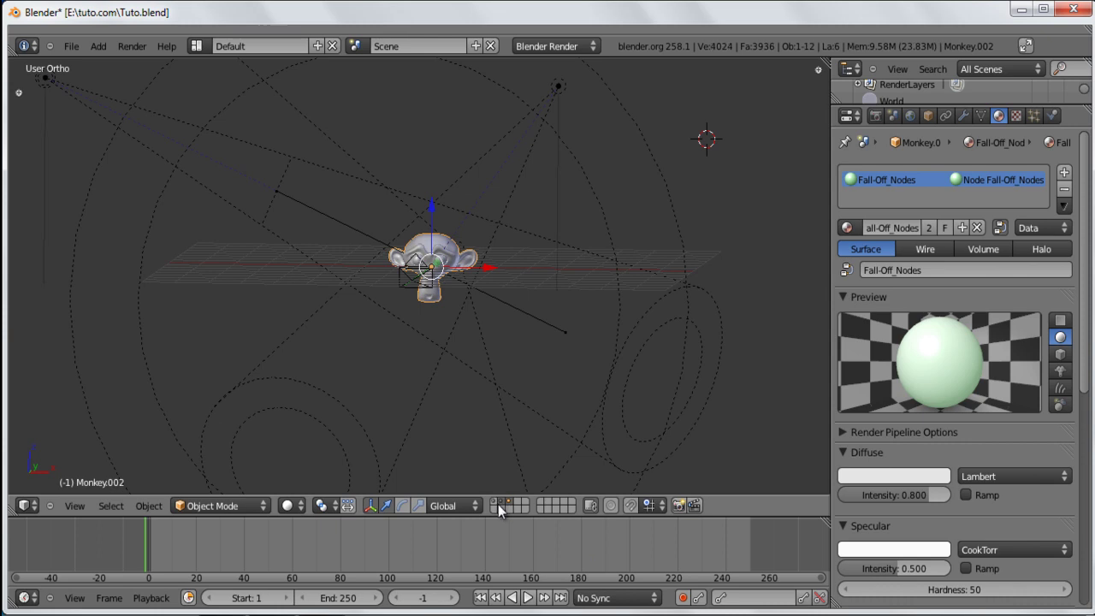
left_click(497, 502, "shift")
middle_click_drag(287, 378, 416, 411)
scroll(442, 244, "up", 4)
right_click(471, 184)
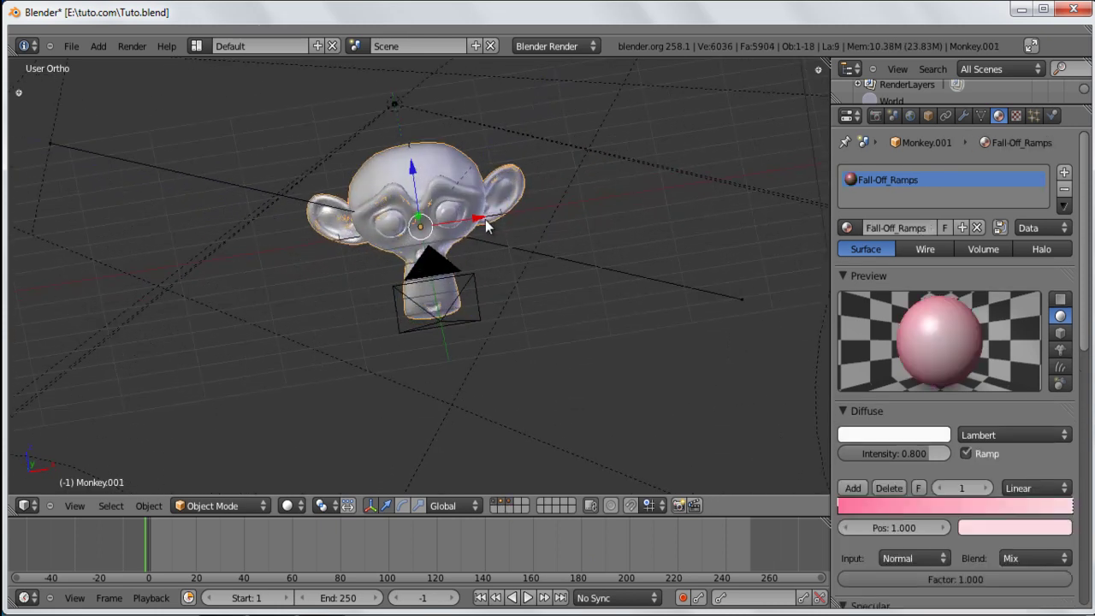
middle_click_drag(485, 222, 539, 449)
- Select the second layer's monkey with its lights and camera, and move the set along global X beside the first monkey
left_click(510, 503)
scroll(445, 417, "down", 5)
middle_click_drag(459, 414, 330, 308)
scroll(330, 308, "down", 3)
key("a")
key("a")
left_click(495, 504, "shift")
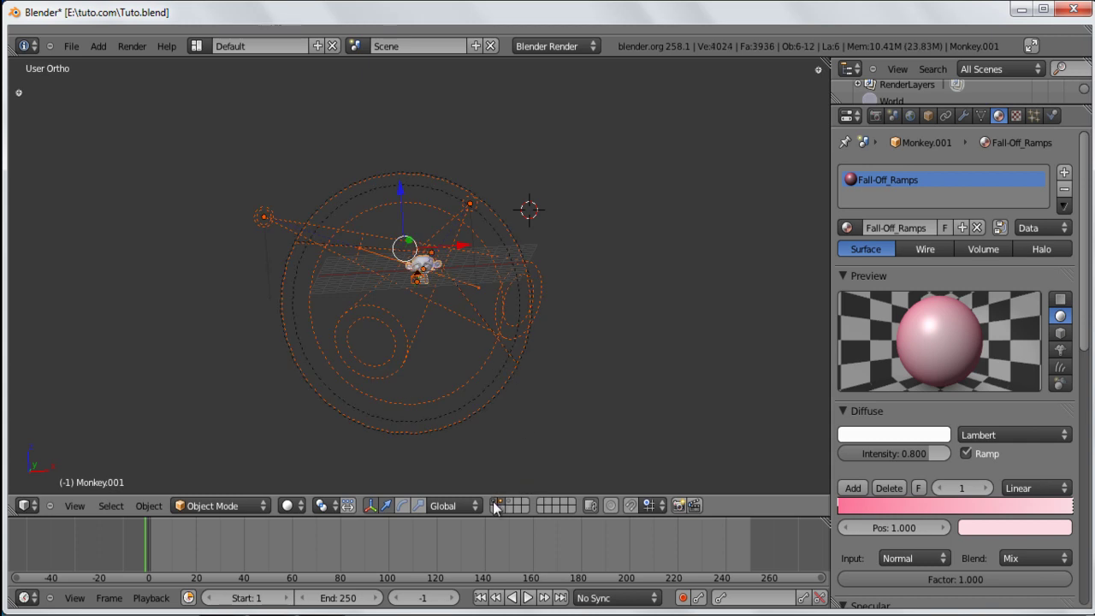
key("g")
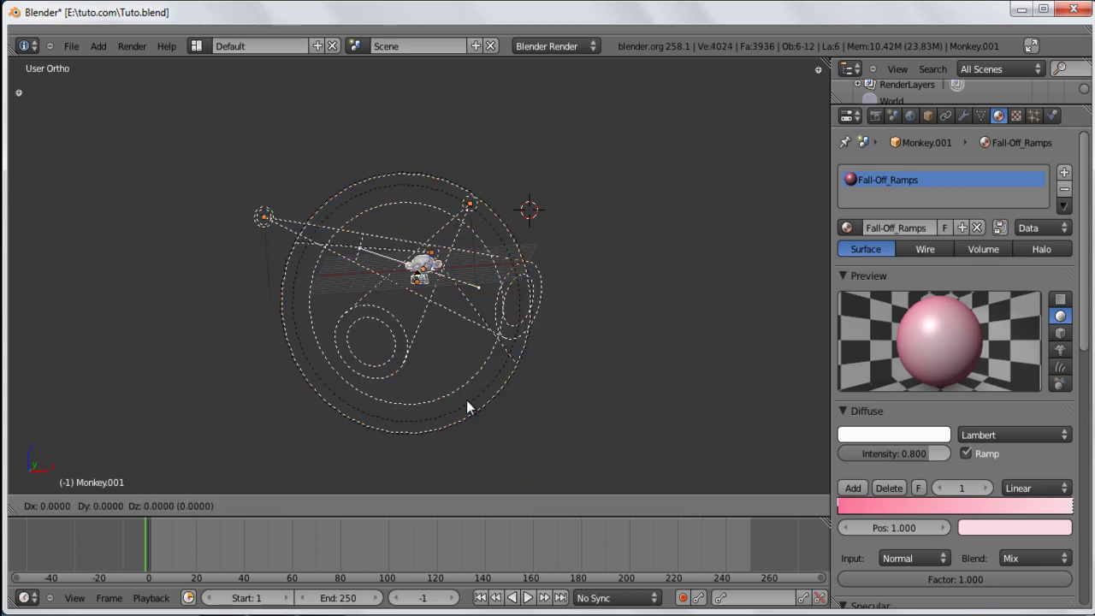
key("x")
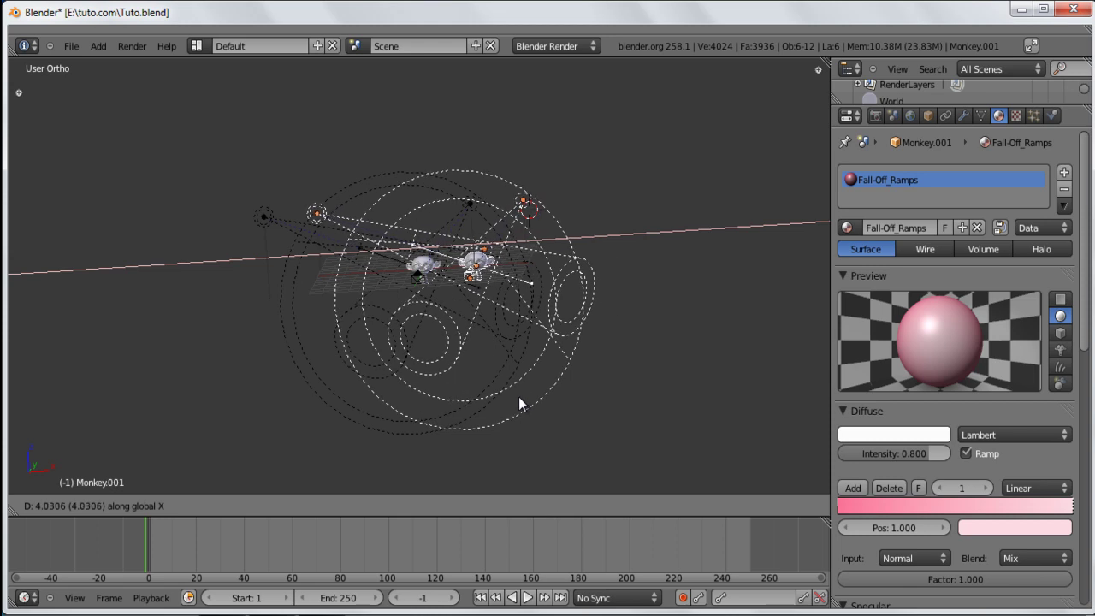
left_click(508, 393)
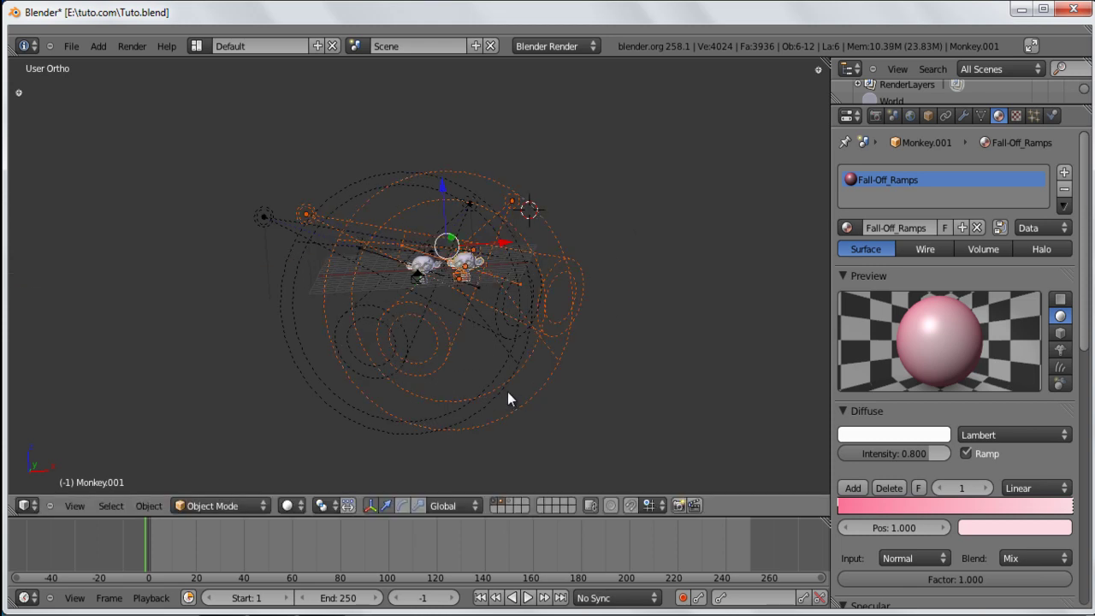
- Show only the third layer and select all of its objects
left_click(509, 502)
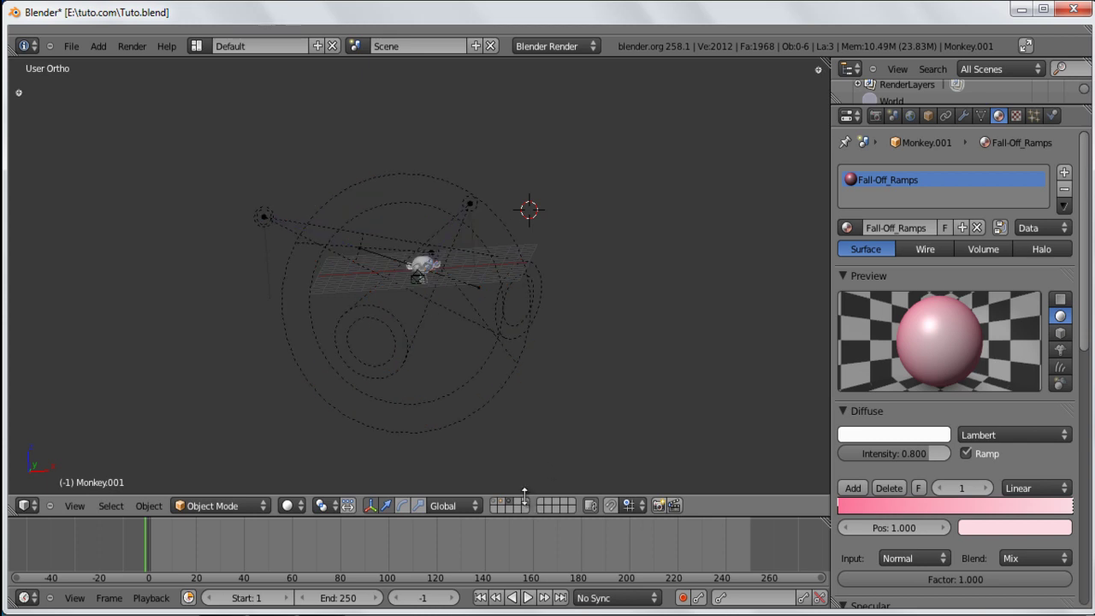
scroll(531, 310, "down", 2)
scroll(530, 310, "up", 3)
key("a")
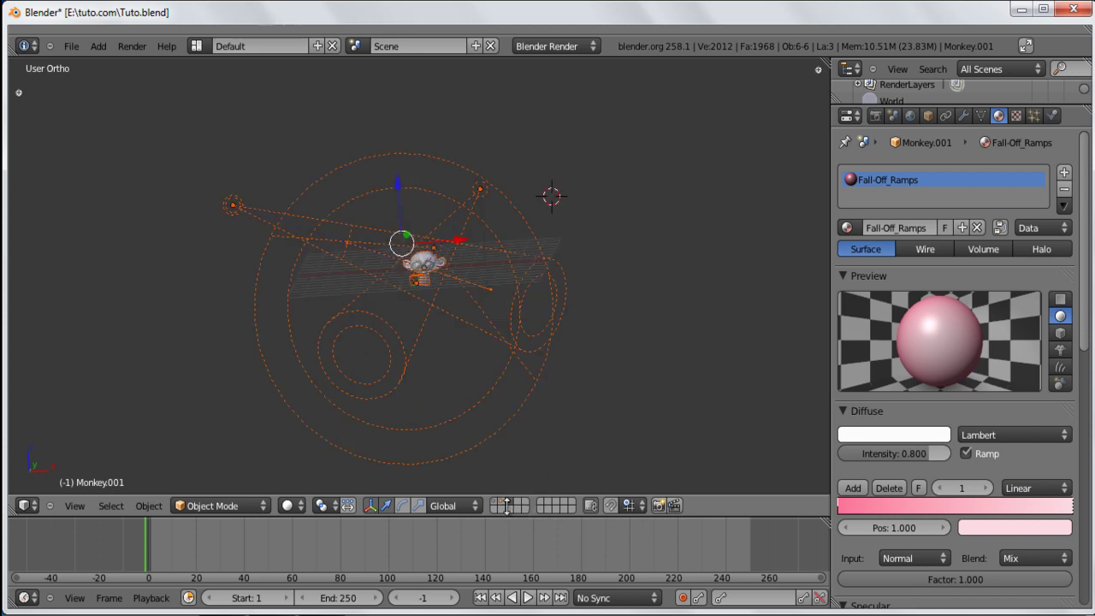
left_click(501, 503, "shift")
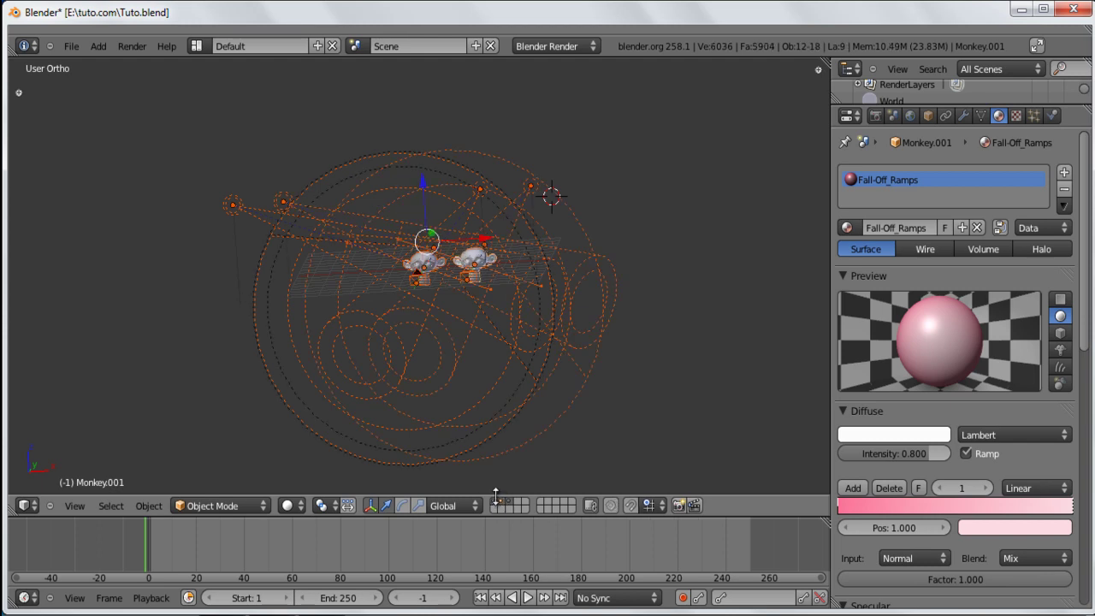
key("shift+d")
right_click(497, 366)
left_click(715, 204)
- Show all three monkey layers with only the third set selected, and move it along global X beyond the second monkey
left_click(502, 504)
left_click(514, 507)
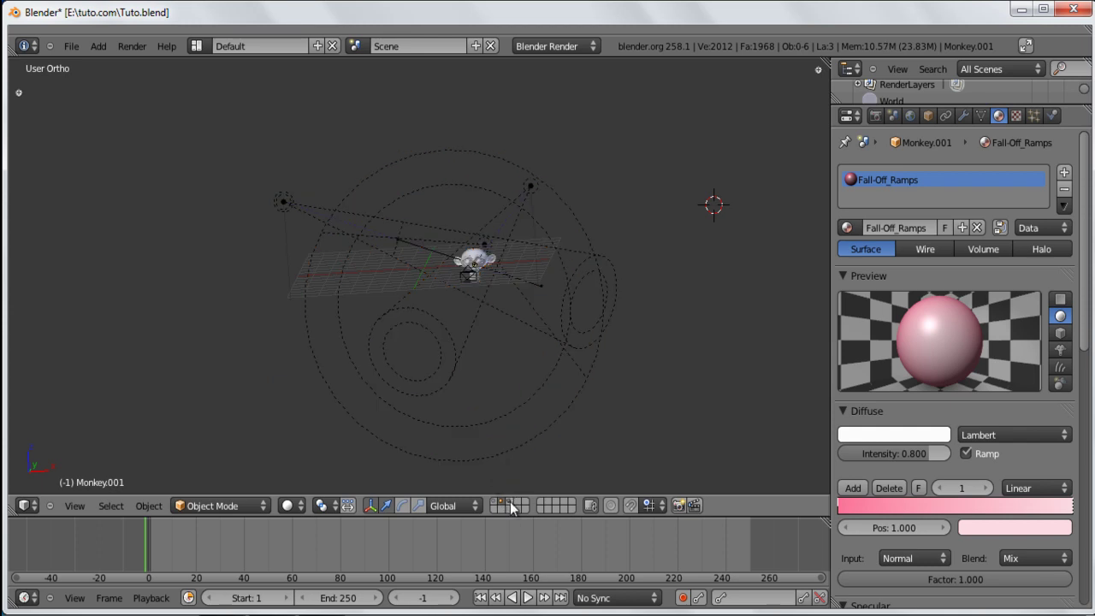
left_click(502, 504)
left_click(511, 505, "shift")
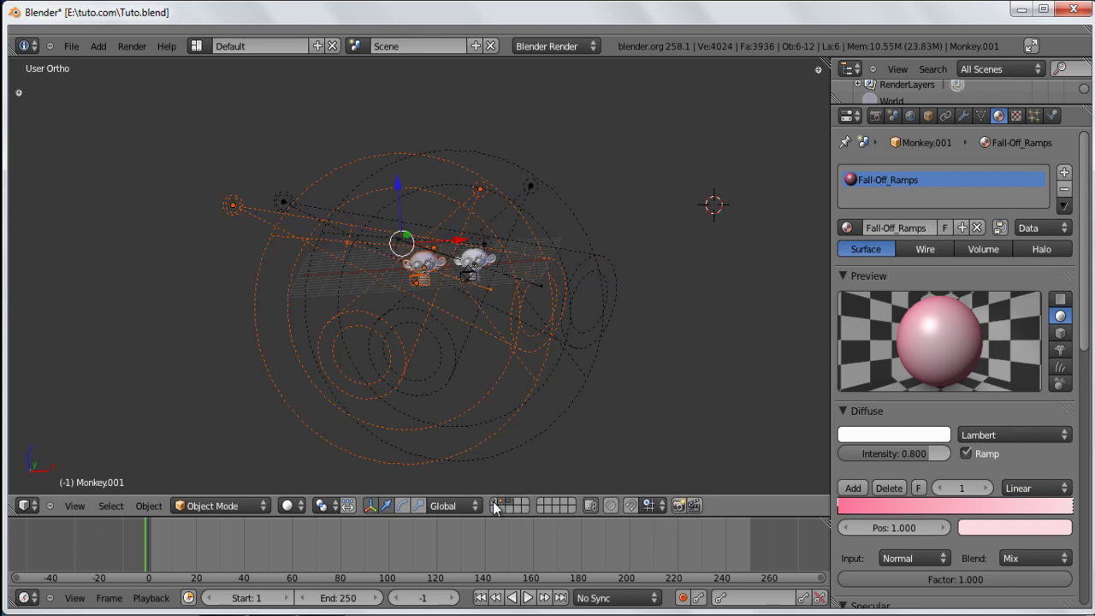
key("shift+d")
key("x")
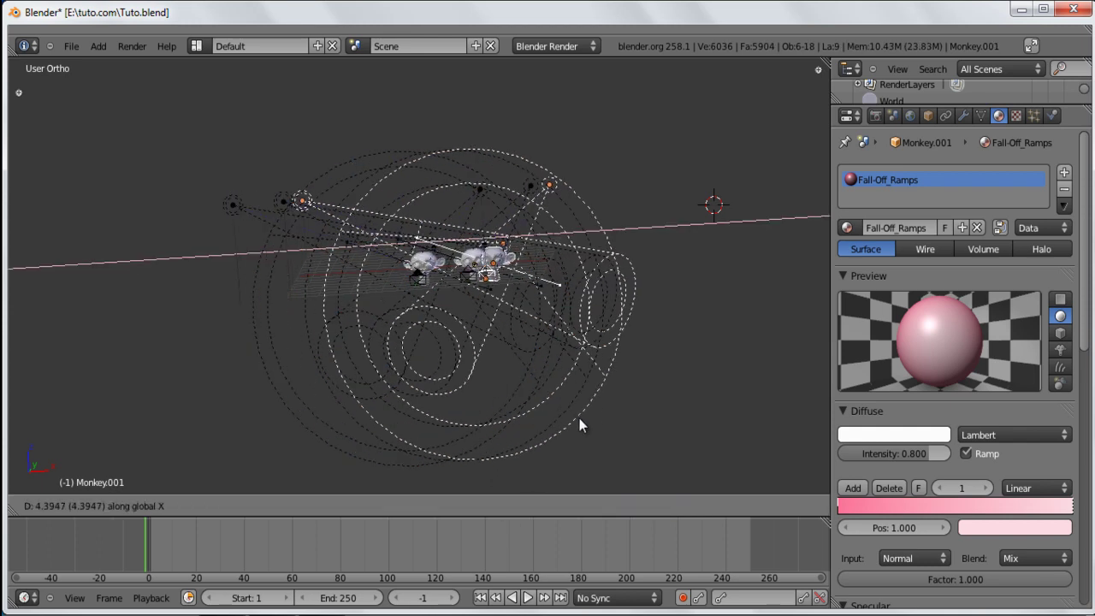
left_click(606, 415)
- Select the middle monkey's camera, Camera.001, and move it away from the row of monkeys
scroll(659, 330, "up", 2)
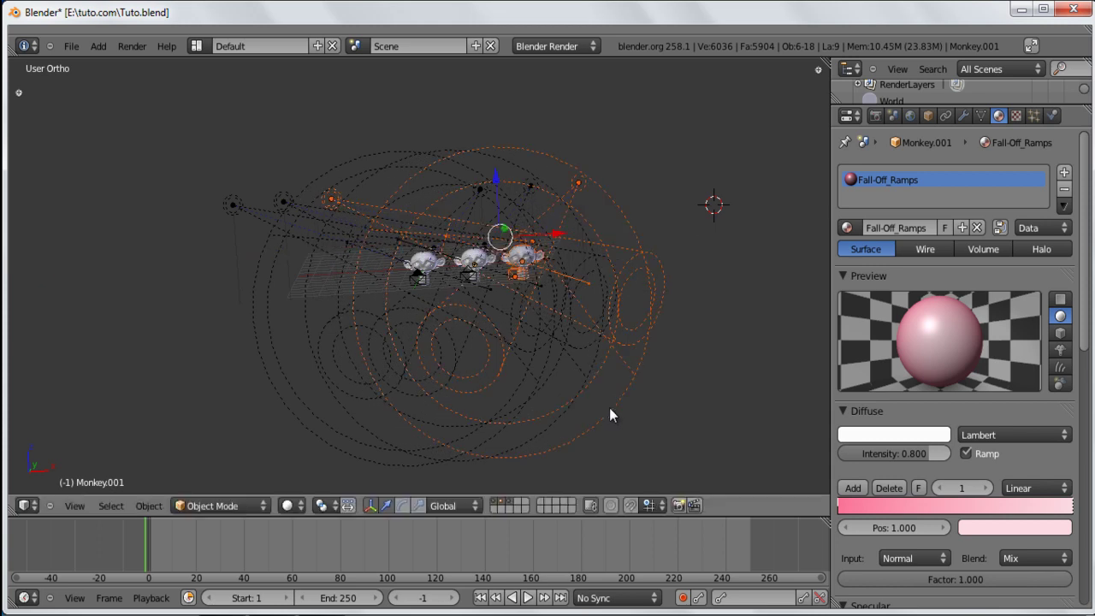
middle_click_drag(609, 316, 432, 389)
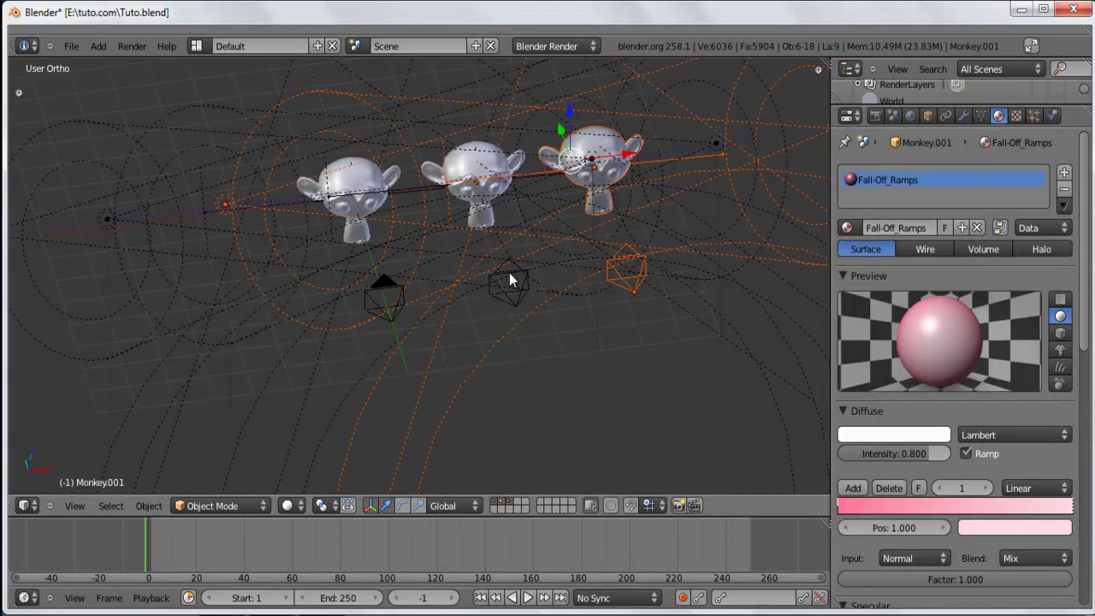
right_click(486, 331)
right_click(508, 296)
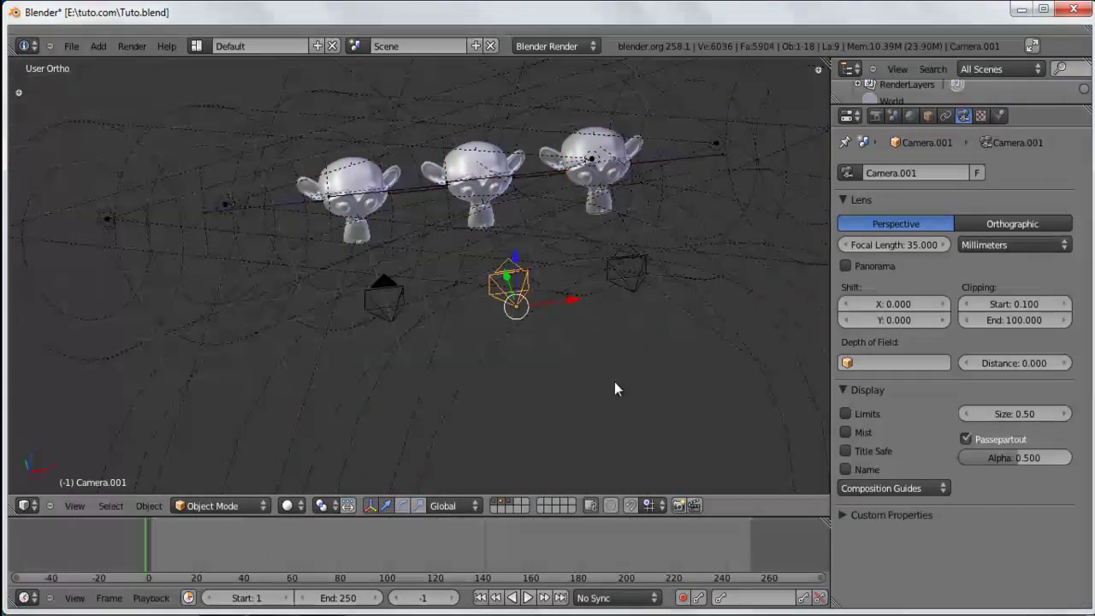
key("g")
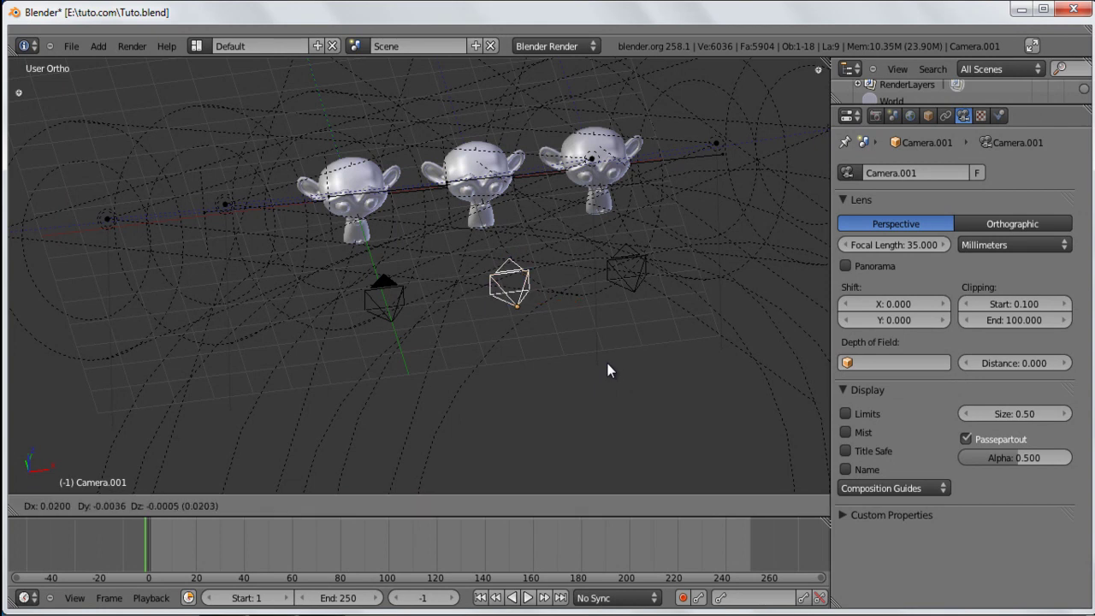
left_click(691, 437)
- Check the row of monkeys through the active camera and return to the user view
middle_click_drag(685, 438, 521, 374)
scroll(522, 374, "up", 2)
key("KP_0")
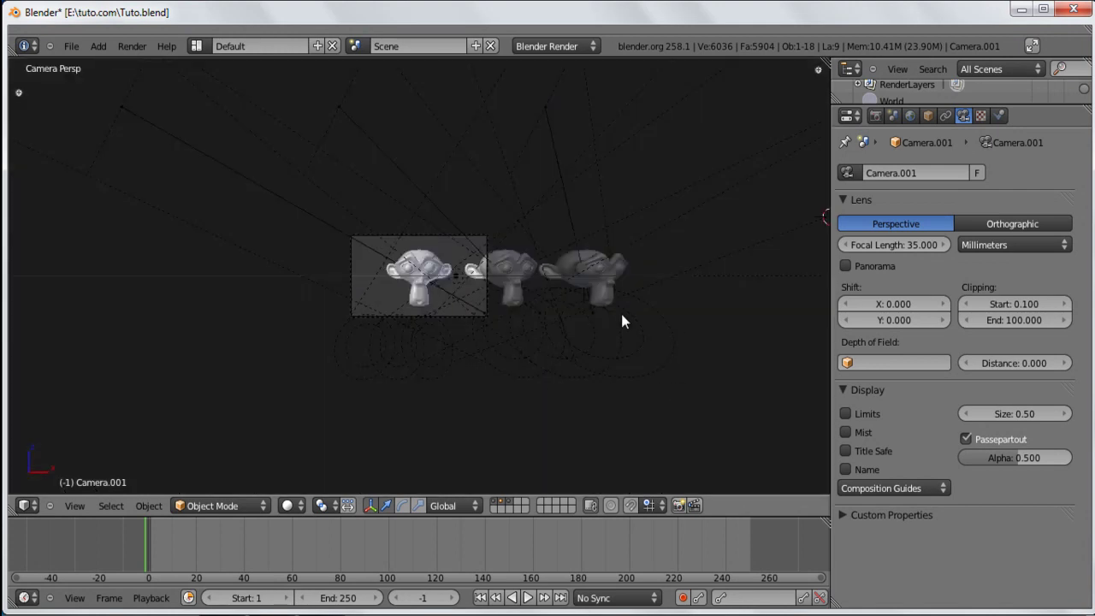
key("KP_0")
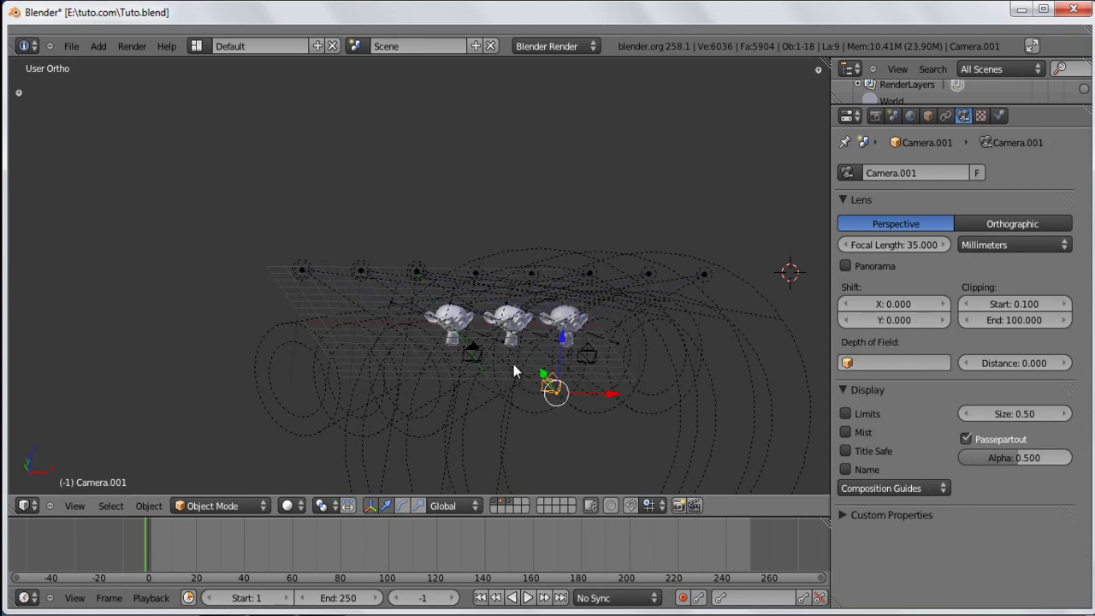
- Look through the active camera and pull it back slightly so all three monkeys fit inside its frame with a margin
key("KP_0")
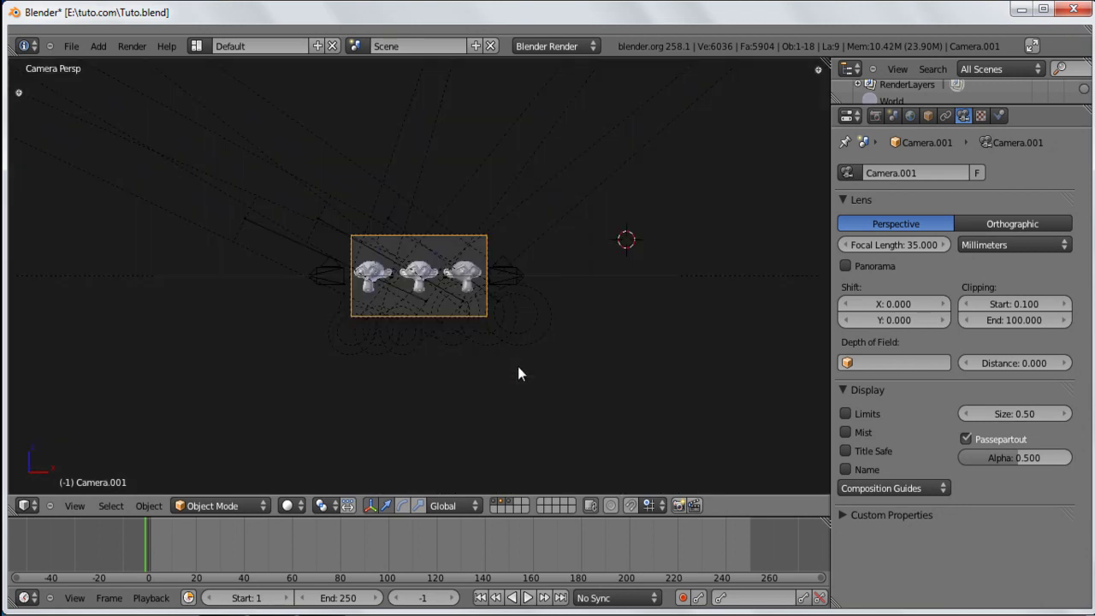
scroll(509, 353, "up", 4)
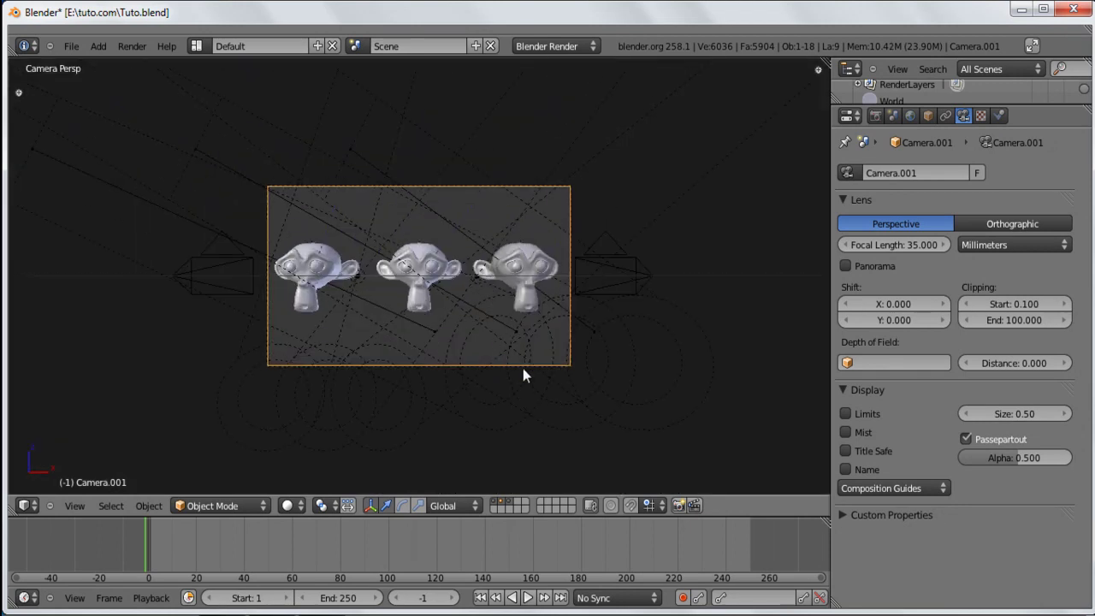
key("g")
left_click(521, 362)
key("g")
left_click(516, 344)
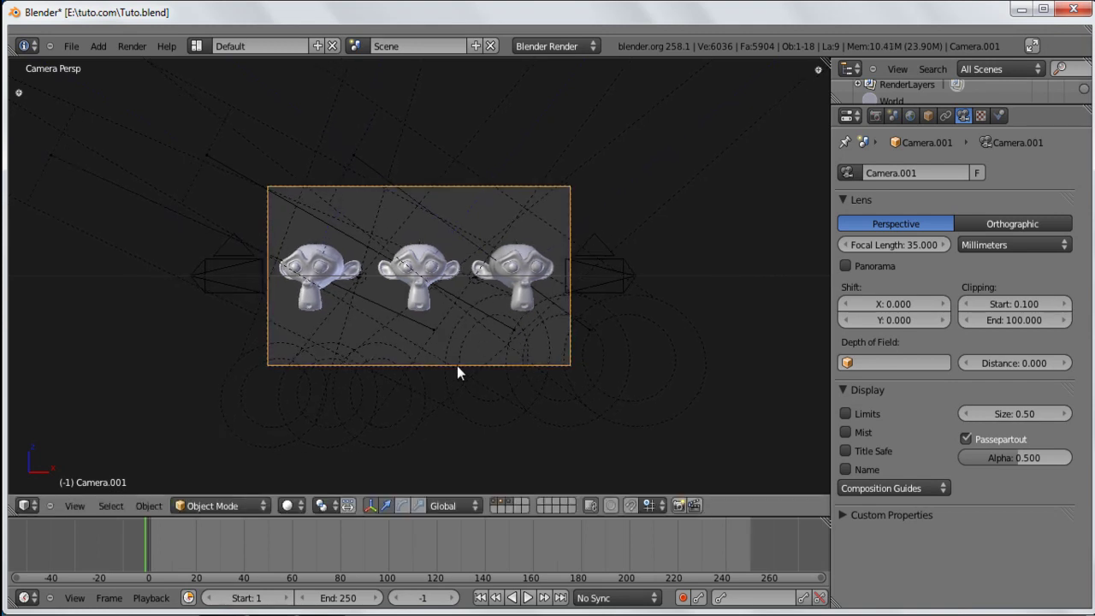
- Render the image, examine the three monkeys' fall-off materials up close, and close the render result
key("F12")
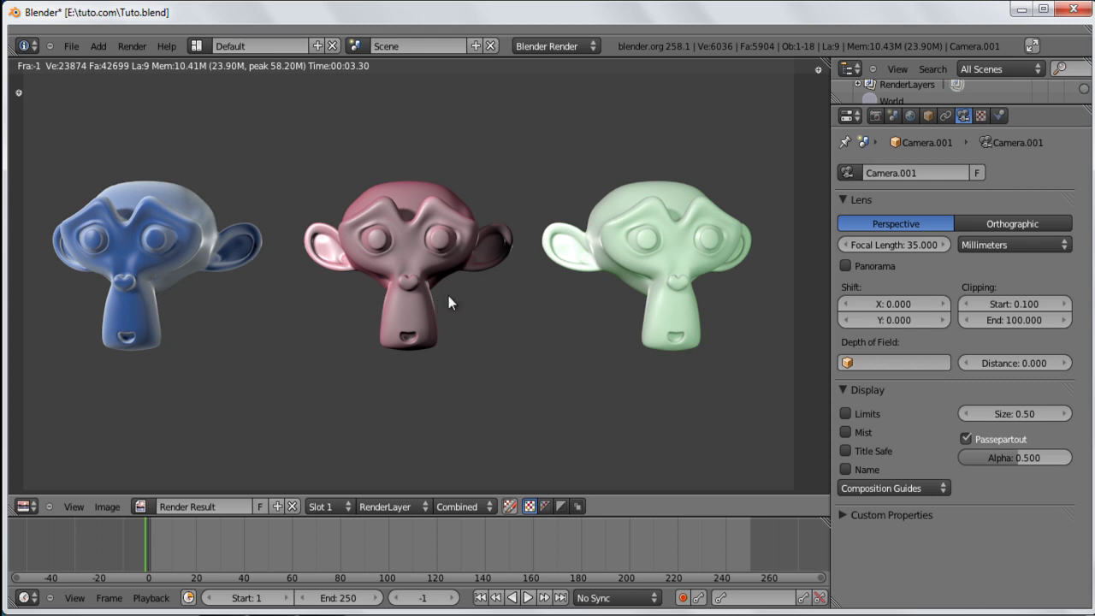
scroll(414, 334, "up", 2)
scroll(442, 275, "down", 1)
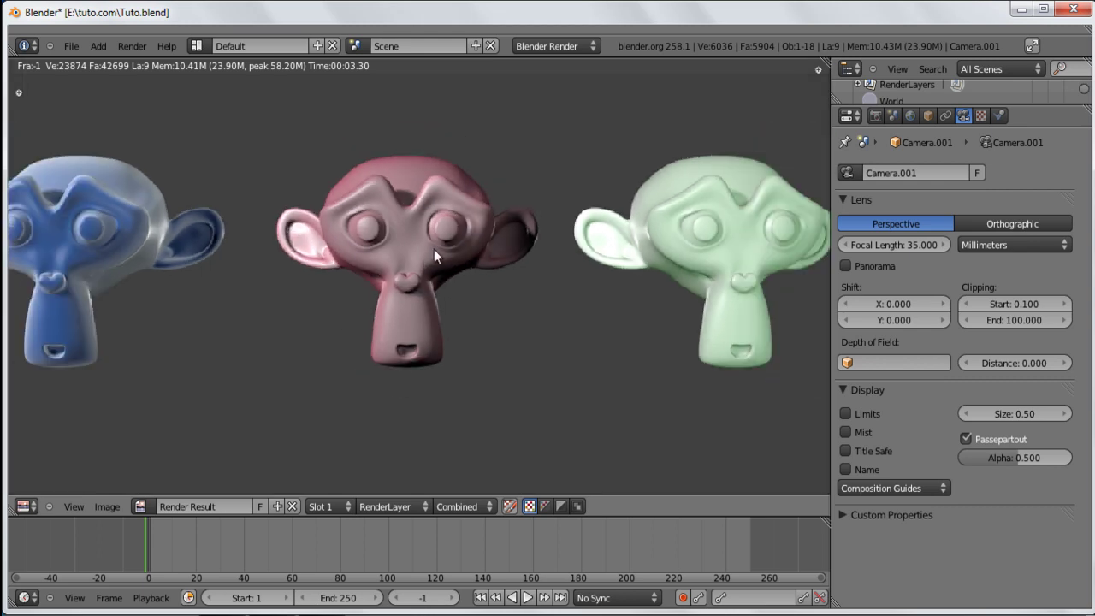
scroll(434, 250, "down", 1)
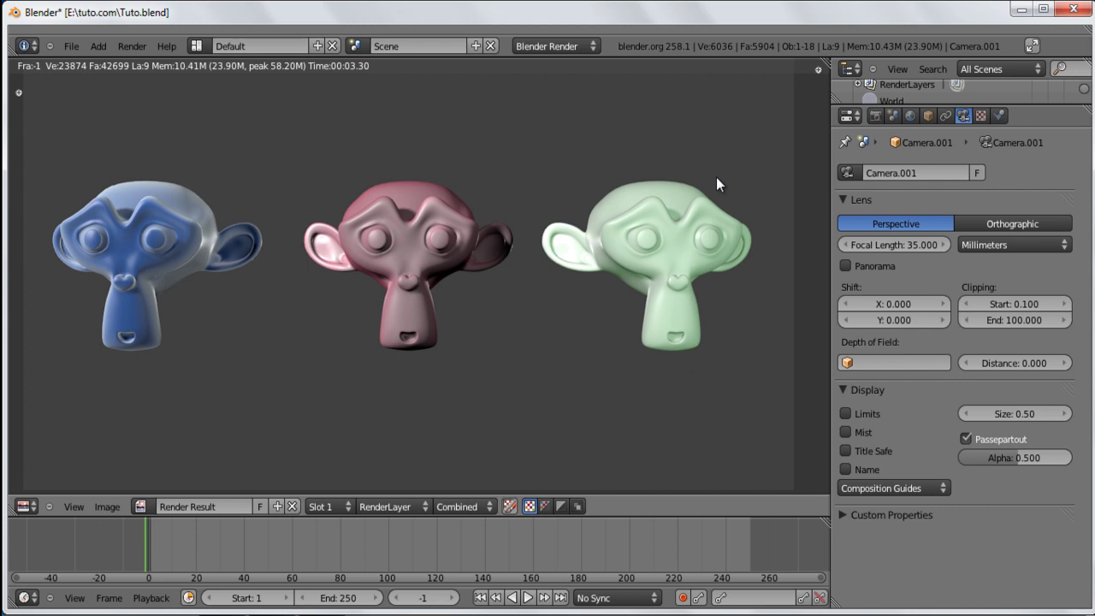
key("Escape")
- Select the row of three spot lamps including Lamp.002 and move them along global Y by about -2.1 units
middle_click_drag(494, 244, 486, 405)
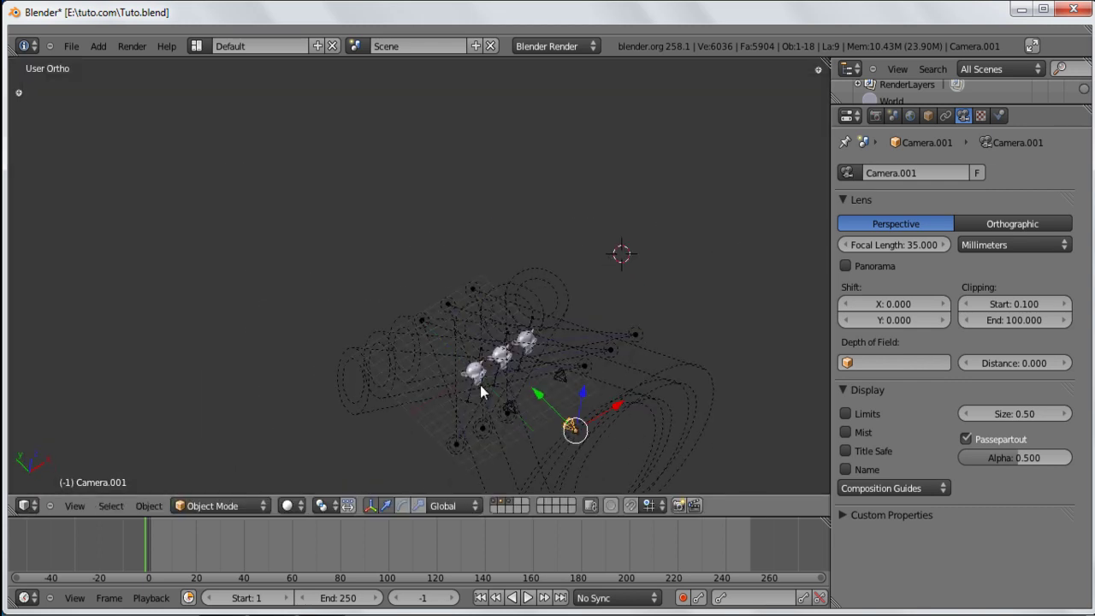
scroll(498, 406, "up", 3)
right_click(432, 187)
right_click(389, 214, "shift")
right_click(345, 233, "shift")
key("g")
key("y")
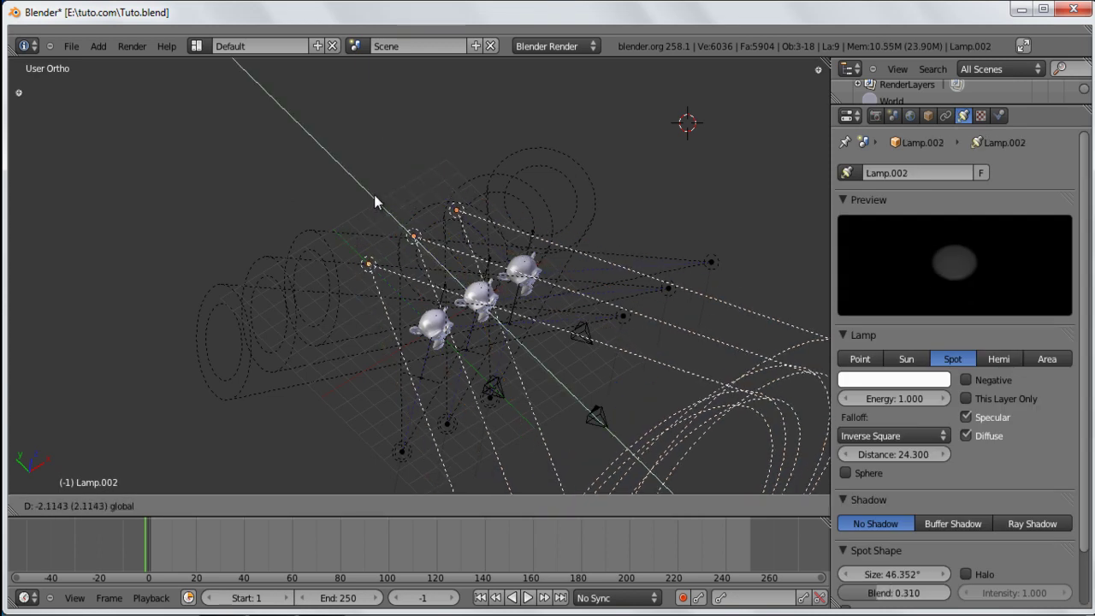
left_click(374, 195)
middle_click_drag(690, 446, 436, 339)
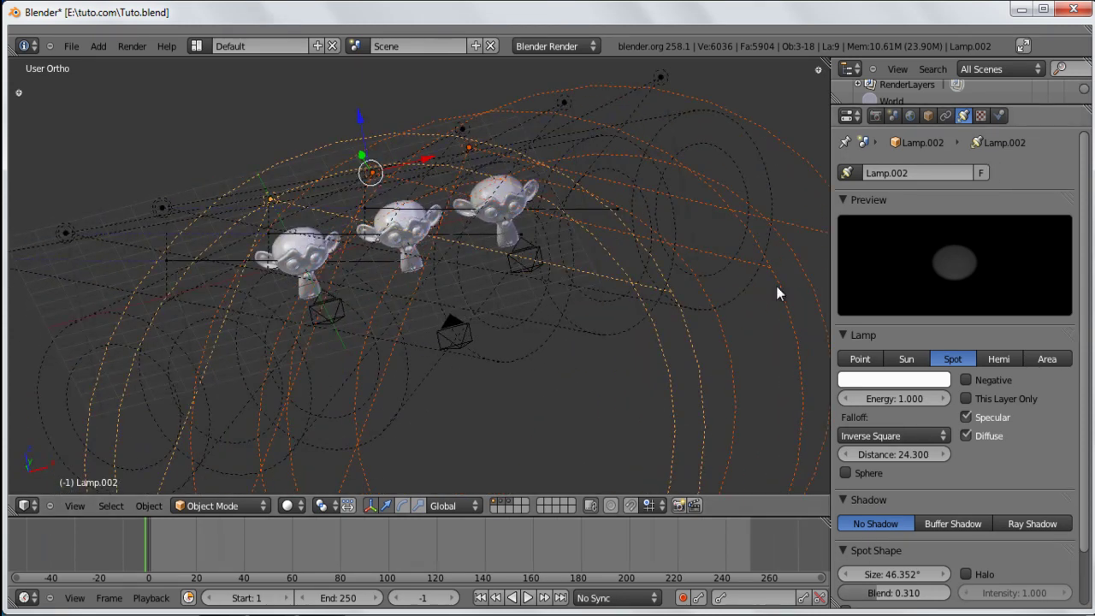
- Set the world's horizon color to pure white (RGB 1.000), save the file, and render the image
left_click(875, 118)
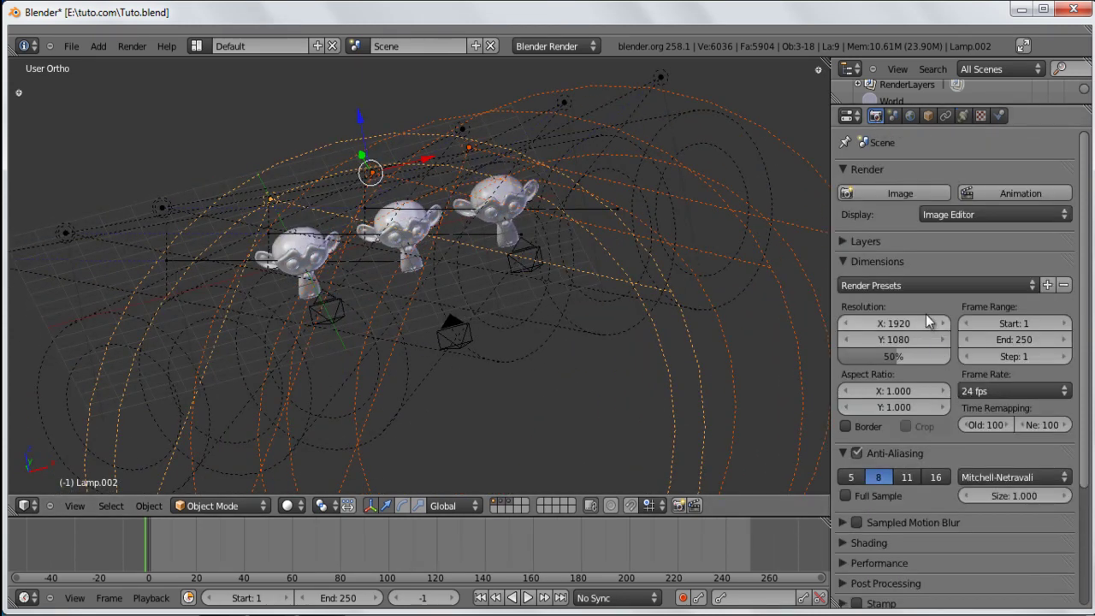
left_click(911, 116)
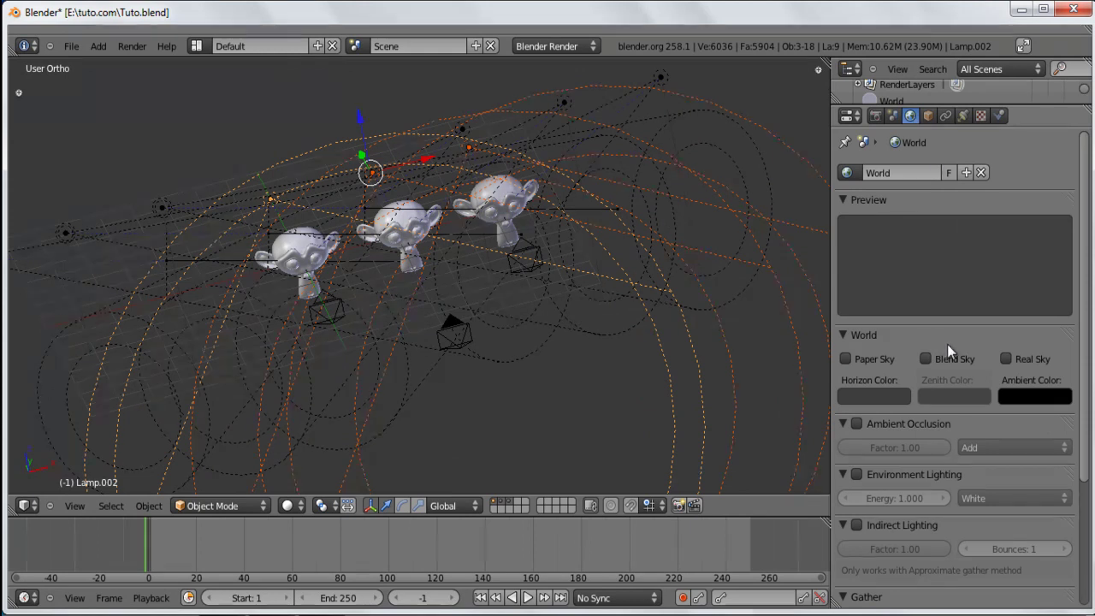
left_click(874, 395)
left_click_drag(980, 168, 1033, 157)
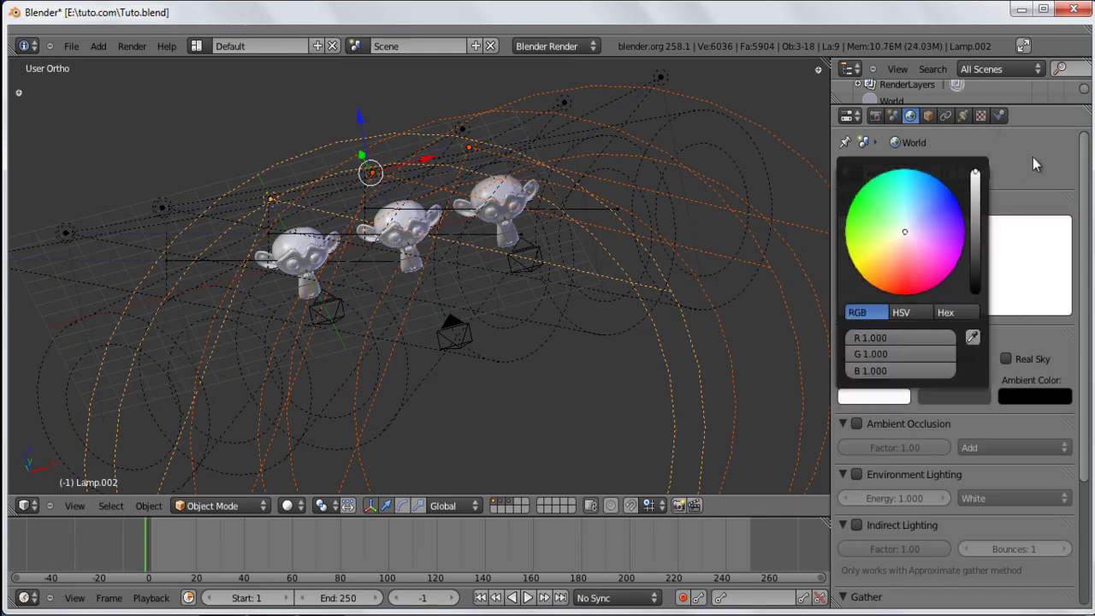
key("ctrl+s")
left_click(686, 268)
key("F12")
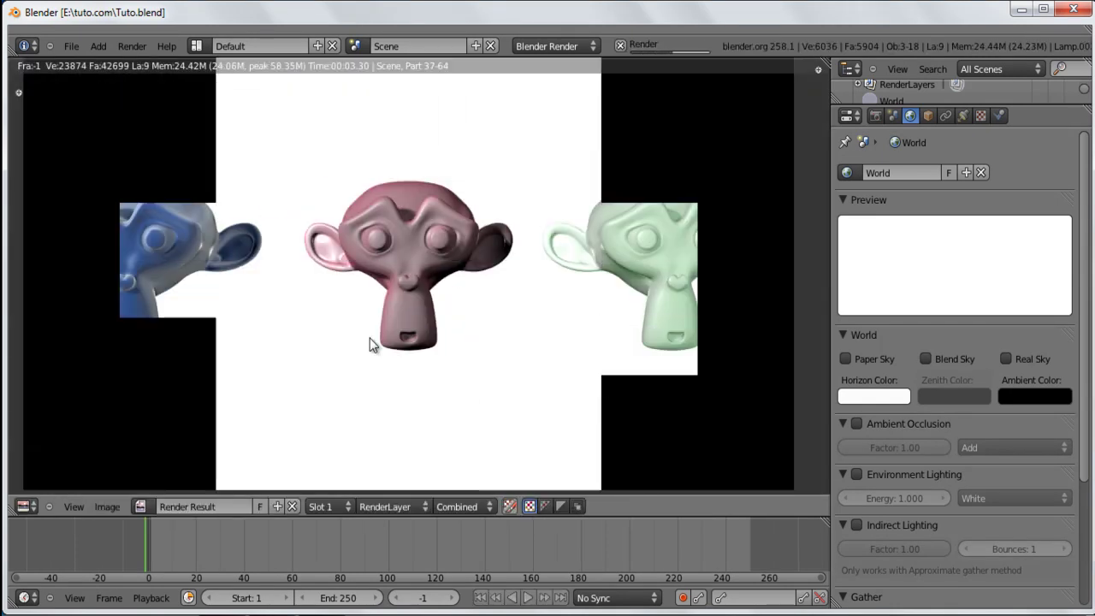
- Try a pale yellow horizon color of R 0.988, G 1.000, B 0.684 and render the image
left_click(863, 399)
mouse_move(913, 248)
left_mouse_down()
mouse_move(876, 248)
mouse_move(888, 240)
left_mouse_up()
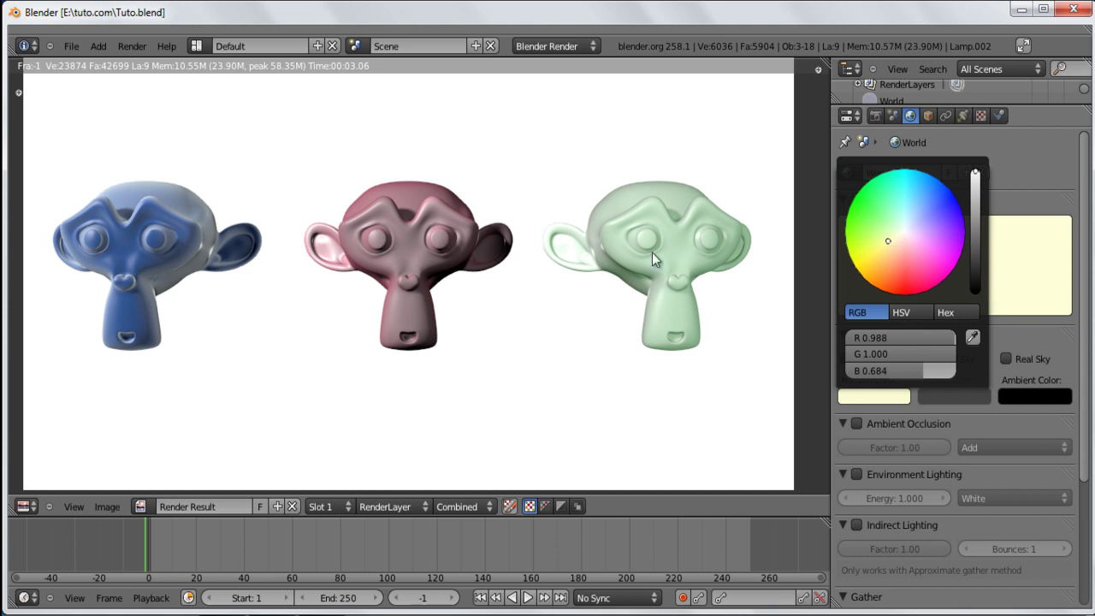
key("F12")
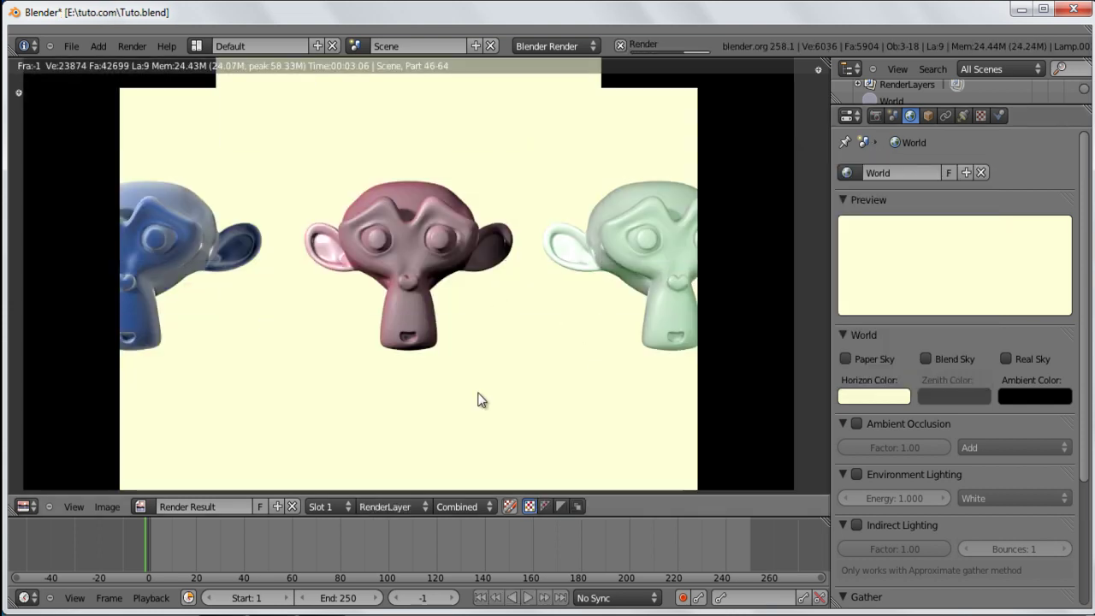
- Set the world's horizon color to black and render the image
left_click(875, 396)
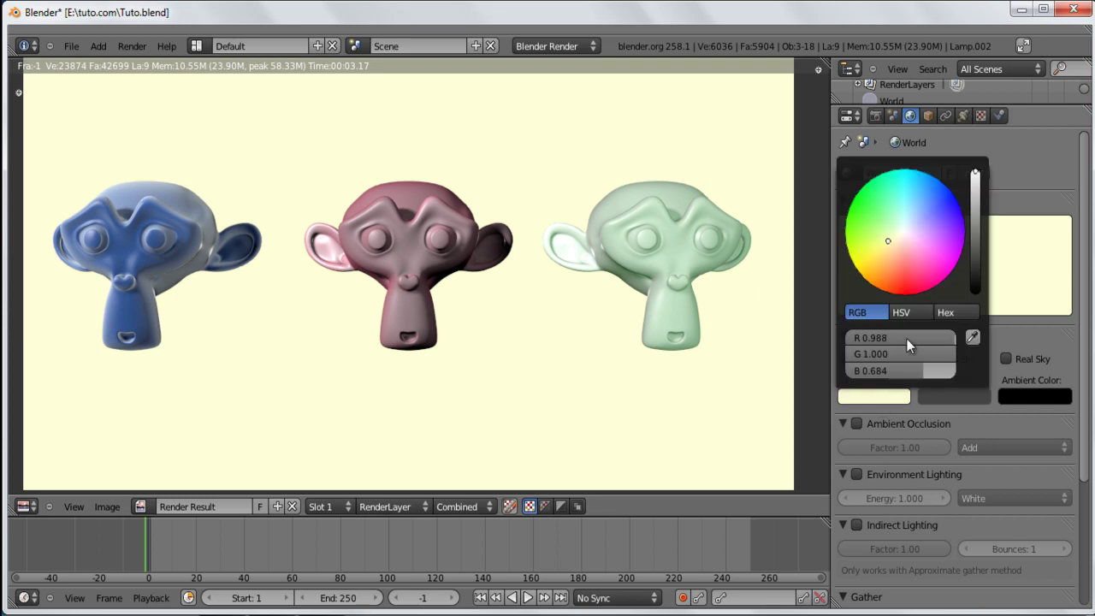
left_click_drag(968, 214, 993, 344)
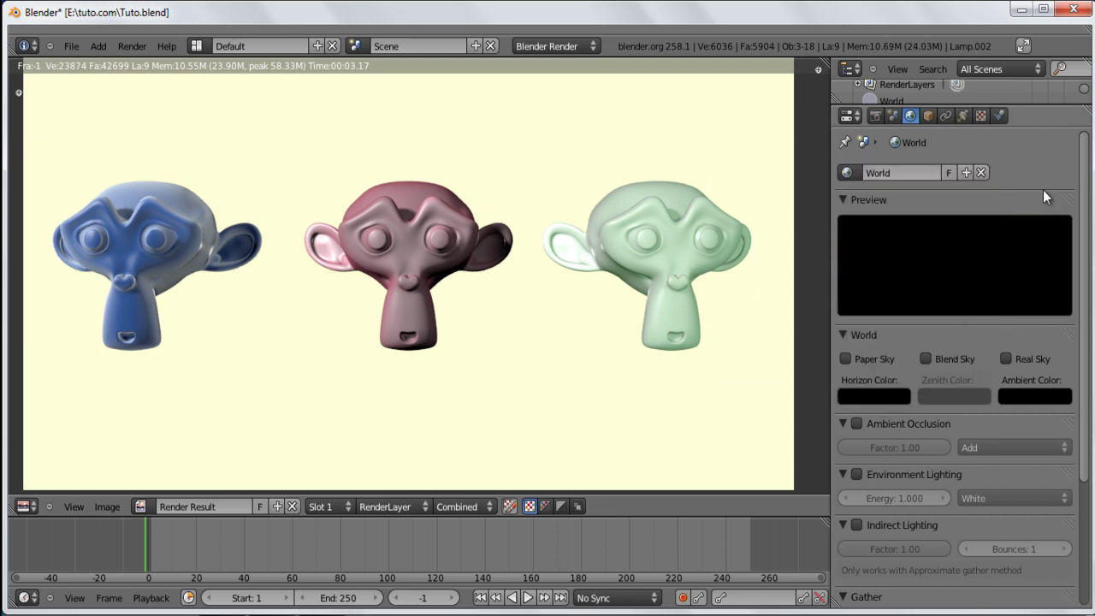
key("F12")
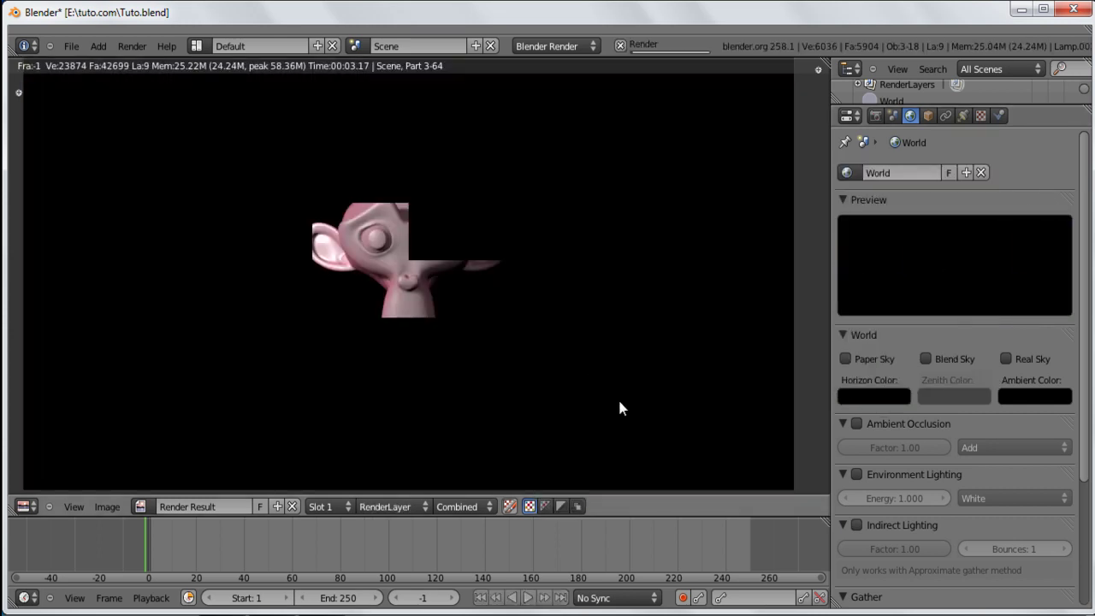